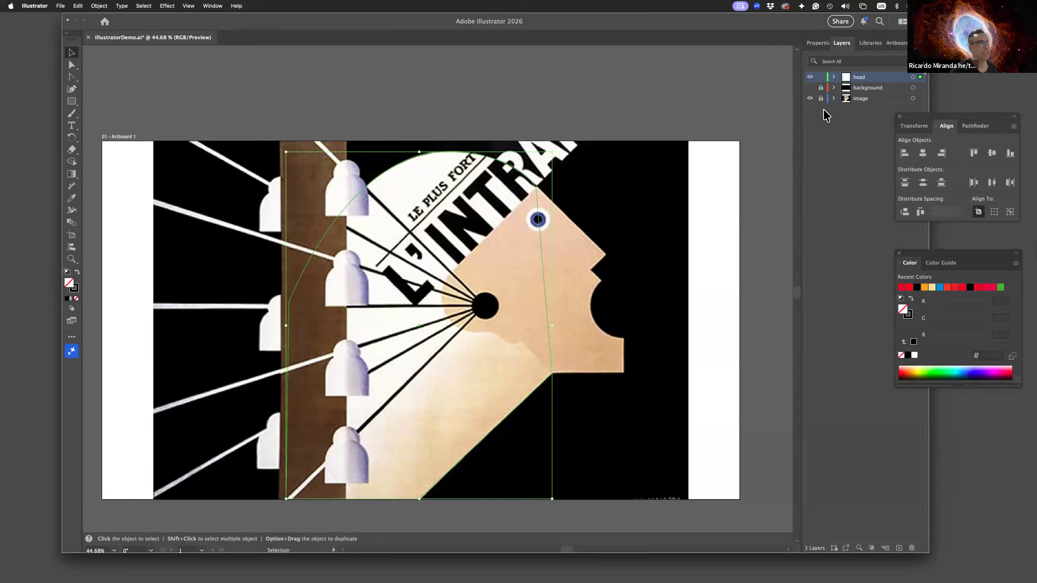
Step: Check the black background layer by toggling layer visibility, hide it again, and make the head layer active
{"action": "left_click", "coordinate": [867, 99]}
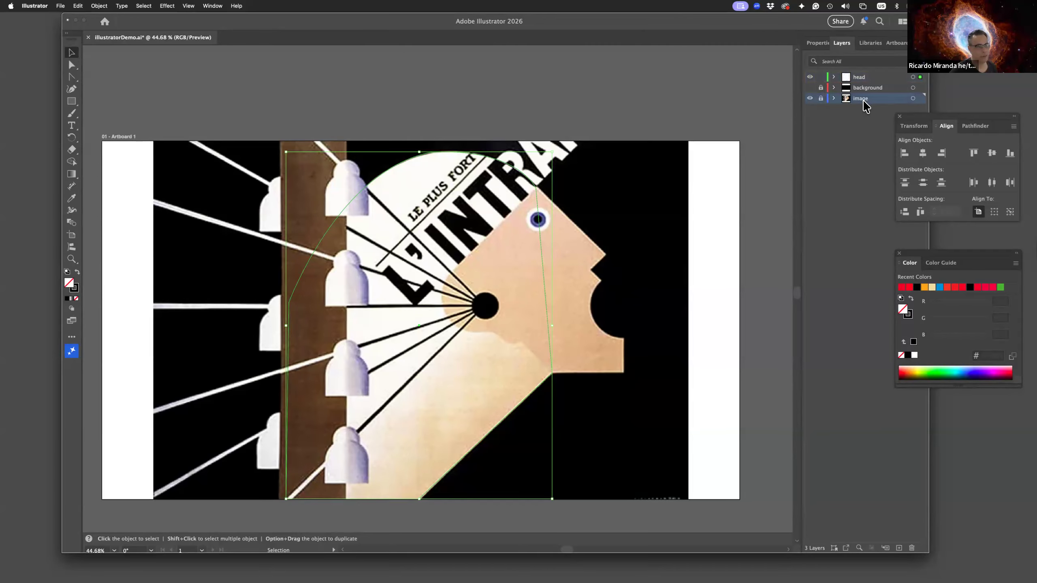
{"action": "left_click", "coordinate": [821, 99]}
{"action": "left_click", "coordinate": [810, 98]}
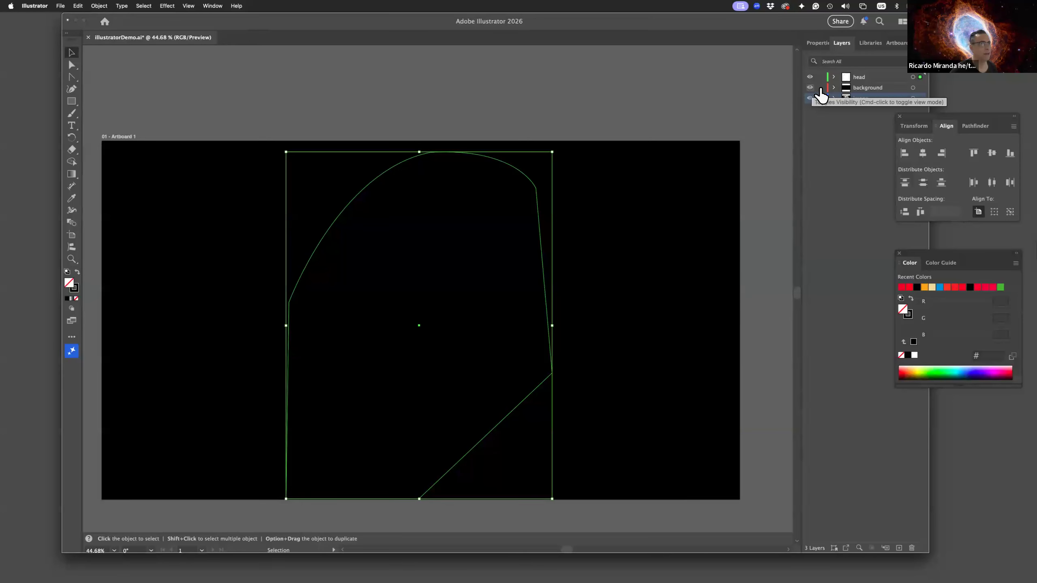
{"action": "left_click", "coordinate": [811, 97]}
{"action": "left_click", "coordinate": [821, 89]}
{"action": "left_click", "coordinate": [866, 77]}
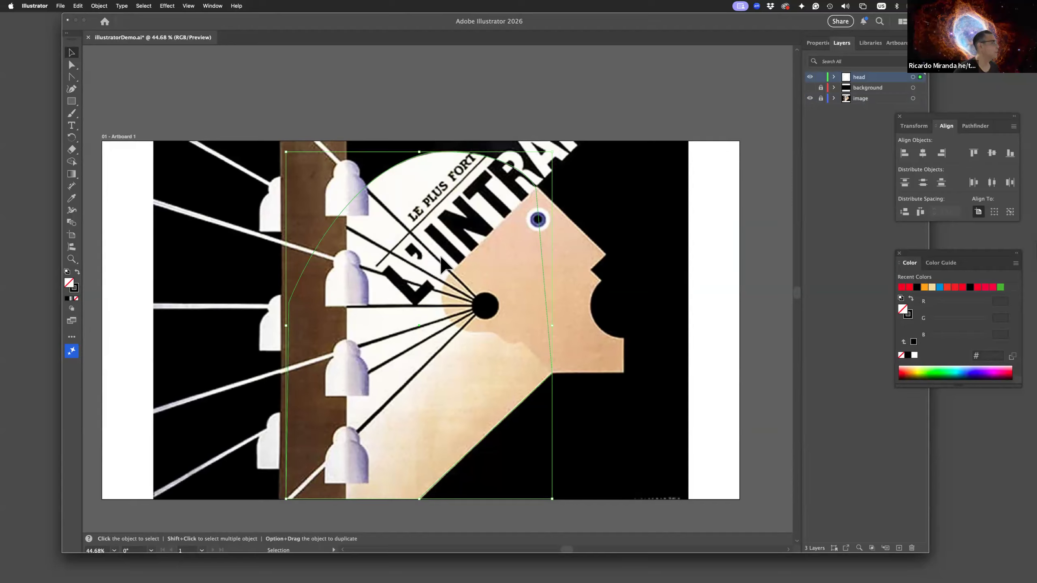
{"action": "double_click", "coordinate": [69, 285]}
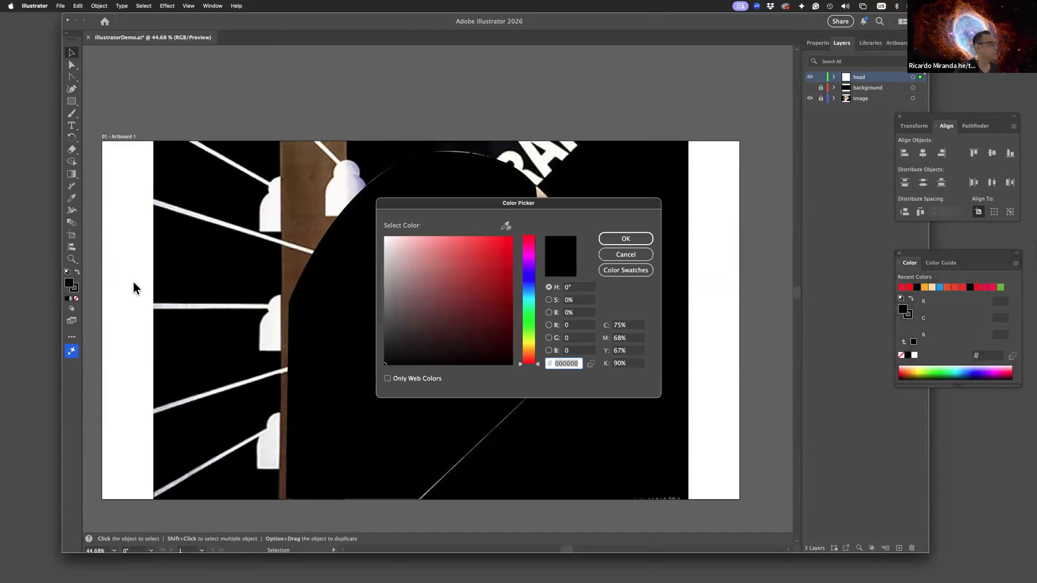
{"action": "left_click", "coordinate": [618, 272]}
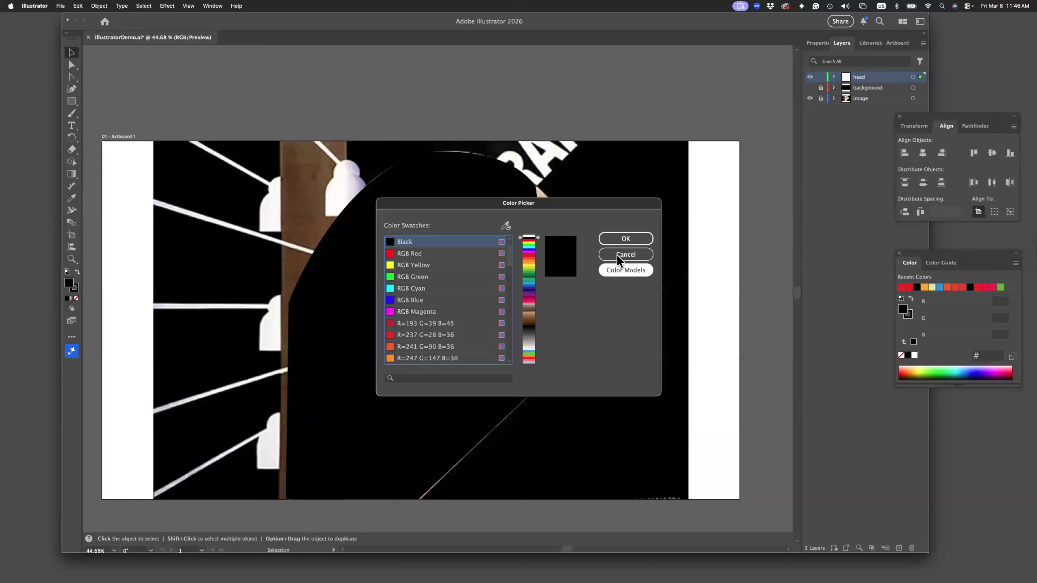
{"action": "left_click", "coordinate": [618, 256]}
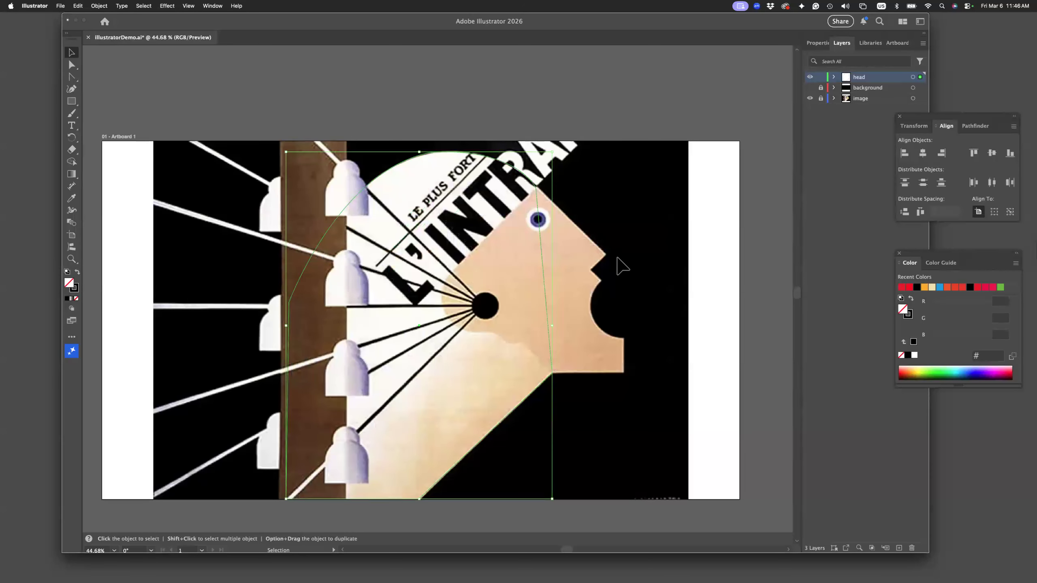
{"action": "left_click", "coordinate": [940, 263]}
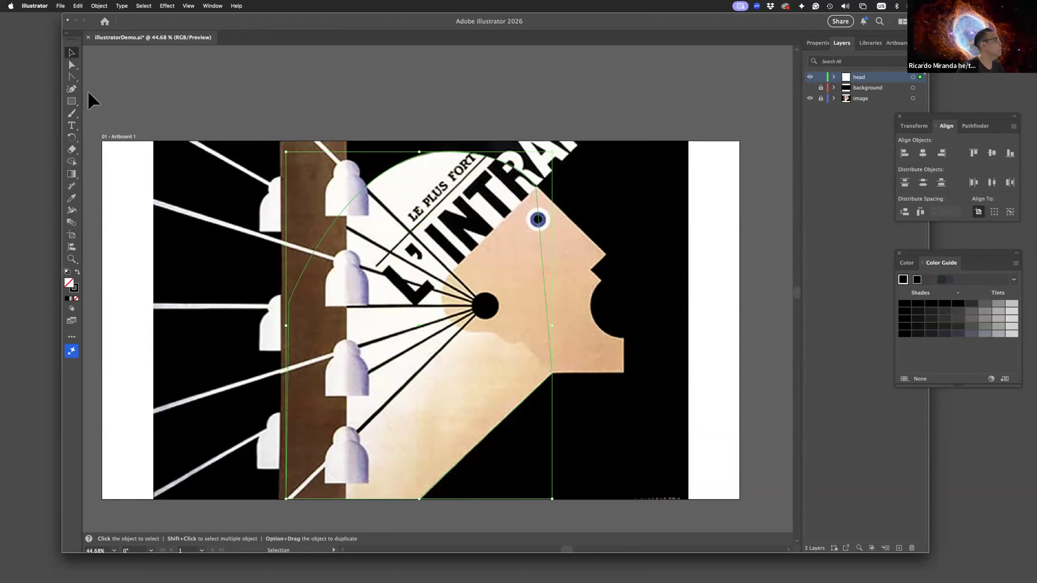
Step: Choose the Line Segment tool and hide the head and image layers to leave an empty artboard
{"action": "left_click", "coordinate": [73, 102]}
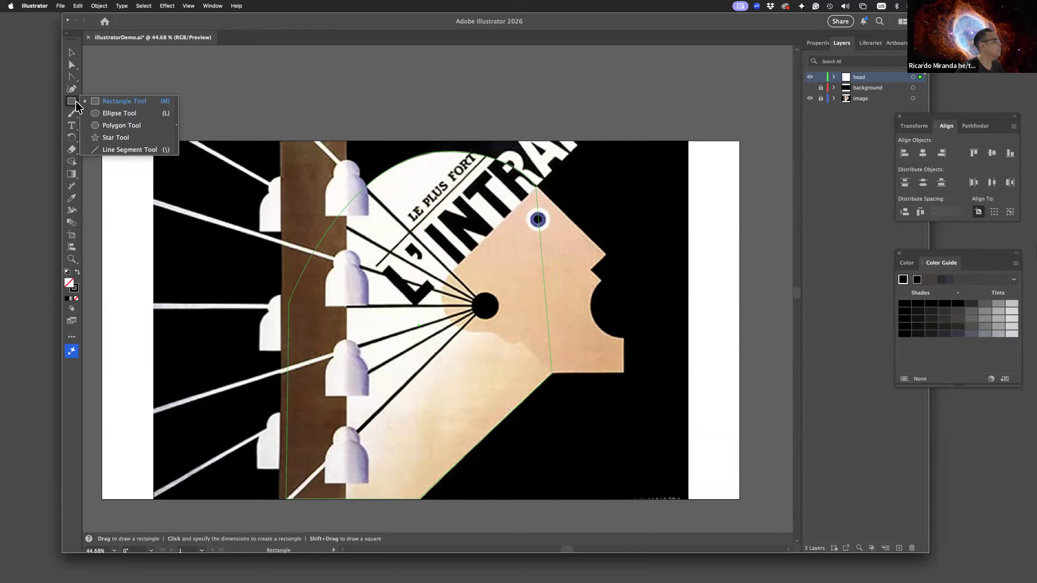
{"action": "left_click", "coordinate": [99, 149]}
{"action": "left_click", "coordinate": [810, 78]}
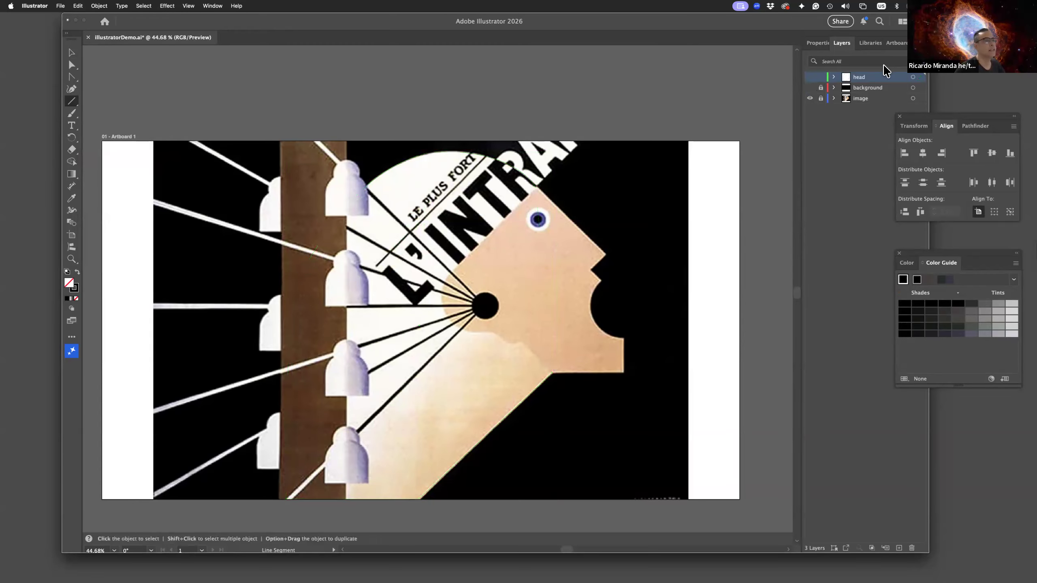
{"action": "left_click", "coordinate": [810, 98]}
{"action": "key", "text": "super+y"}
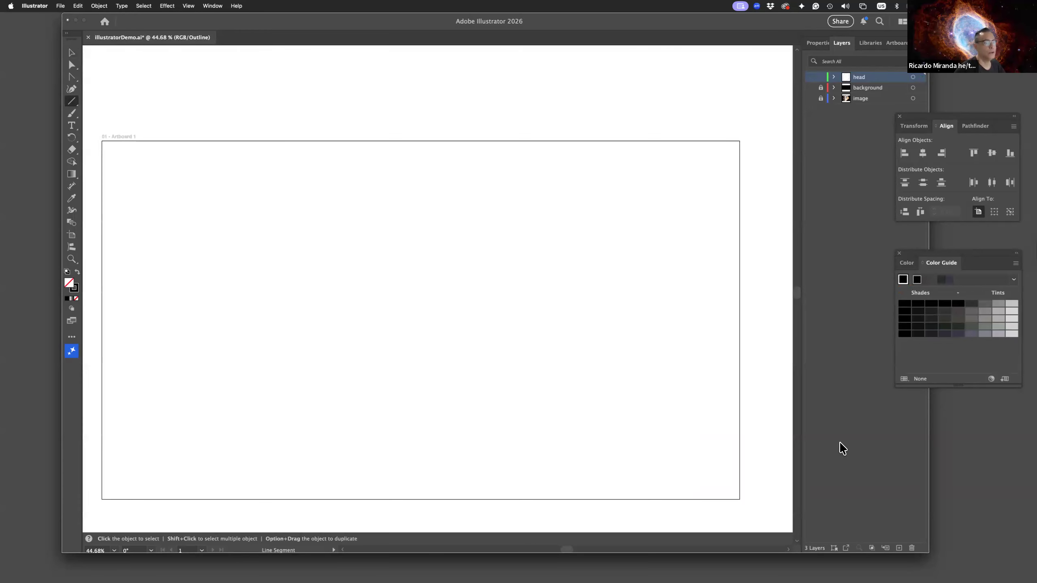
Step: Create a new layer above the head layer and name it skratch
{"action": "left_click", "coordinate": [899, 548]}
{"action": "key", "text": "super+y"}
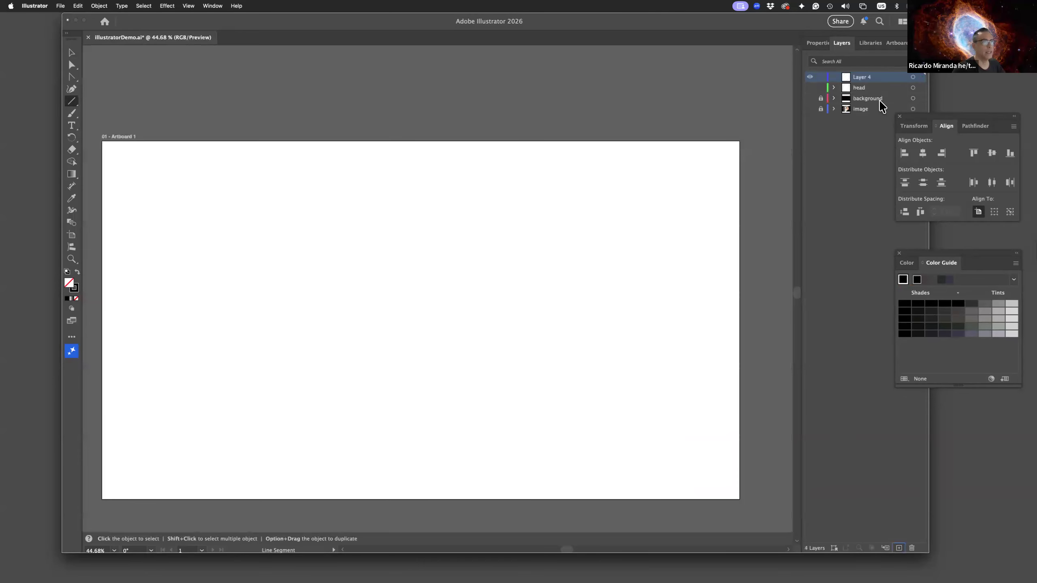
{"action": "double_click", "coordinate": [865, 77]}
{"action": "type", "text": "skratch"}
{"action": "key", "text": "Return"}
Step: Draw a nearly horizontal line across the upper artboard and bend it upward with a direction handle at its right endpoint
{"action": "mouse_move", "coordinate": [208, 236]}
{"action": "left_mouse_down"}
{"action": "mouse_move", "coordinate": [609, 285]}
{"action": "mouse_move", "coordinate": [599, 232]}
{"action": "left_mouse_up"}
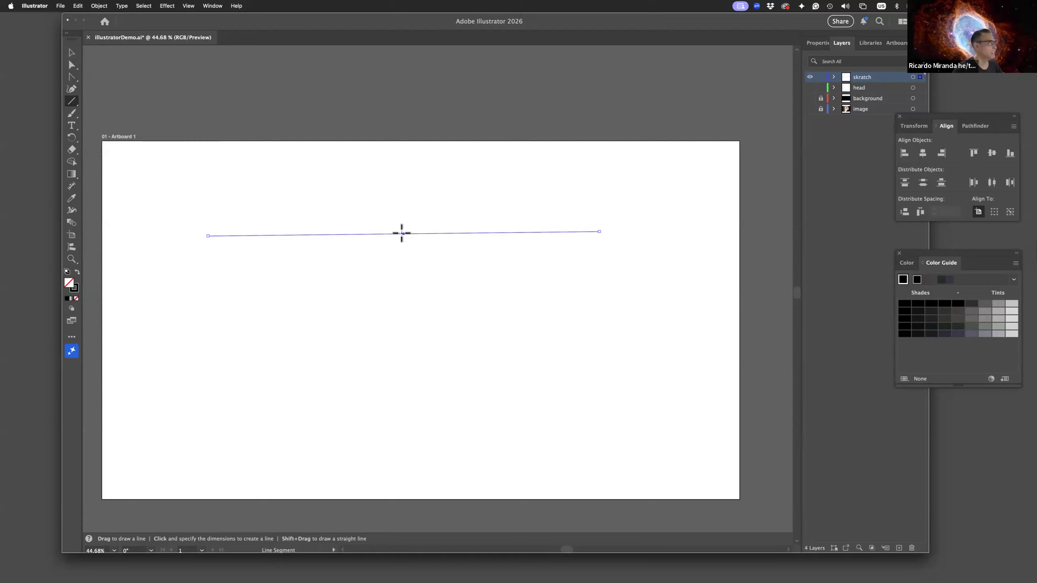
{"action": "left_click", "coordinate": [68, 79]}
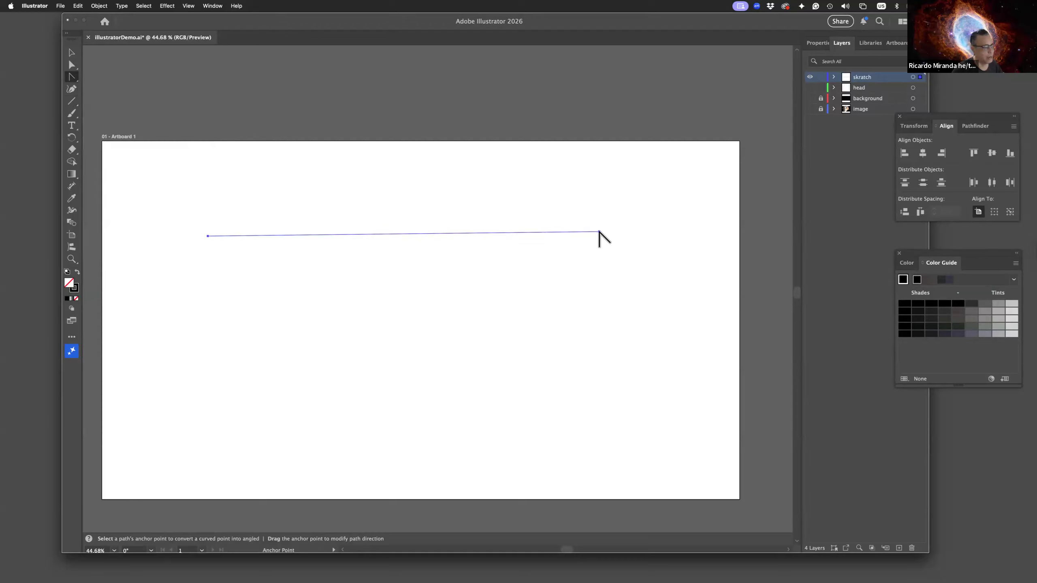
{"action": "left_click_drag", "start_coordinate": [611, 254], "coordinate": [663, 291]}
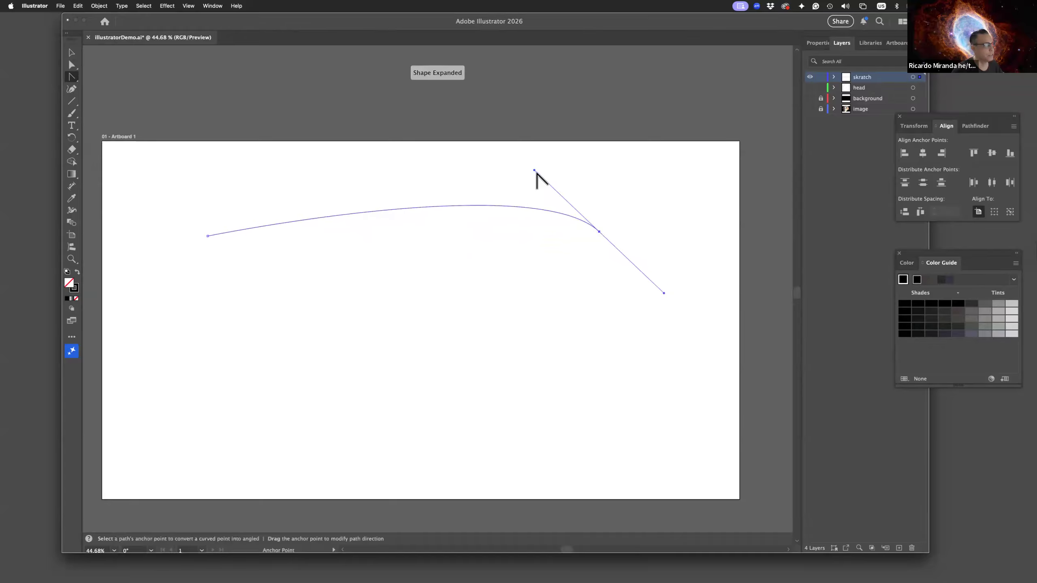
{"action": "left_click_drag", "start_coordinate": [524, 161], "coordinate": [515, 145]}
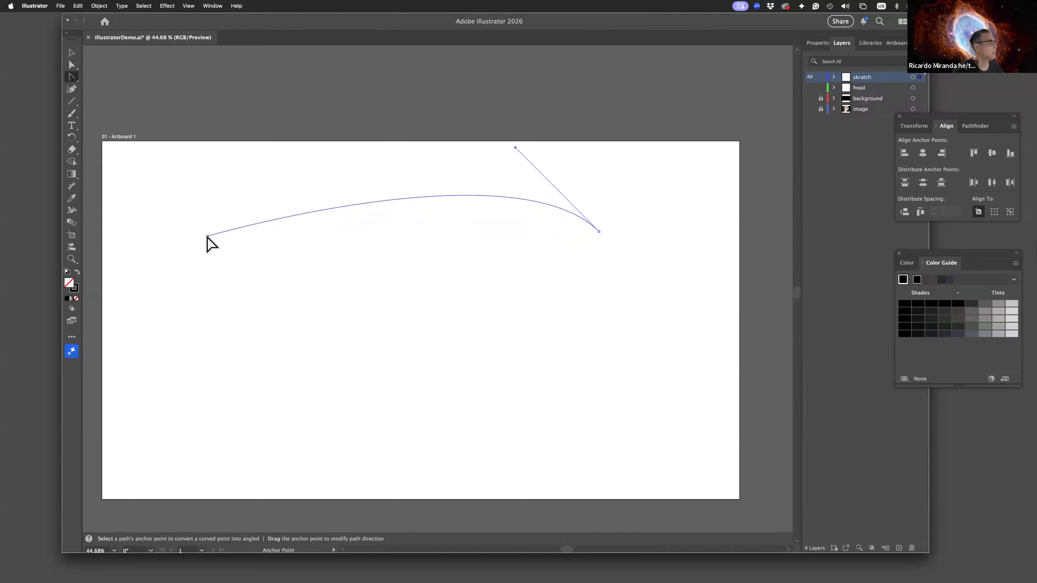
Step: Pull a direction handle down and right from the line's left endpoint to shape it into an S-curve
{"action": "left_click_drag", "start_coordinate": [240, 270], "coordinate": [294, 327]}
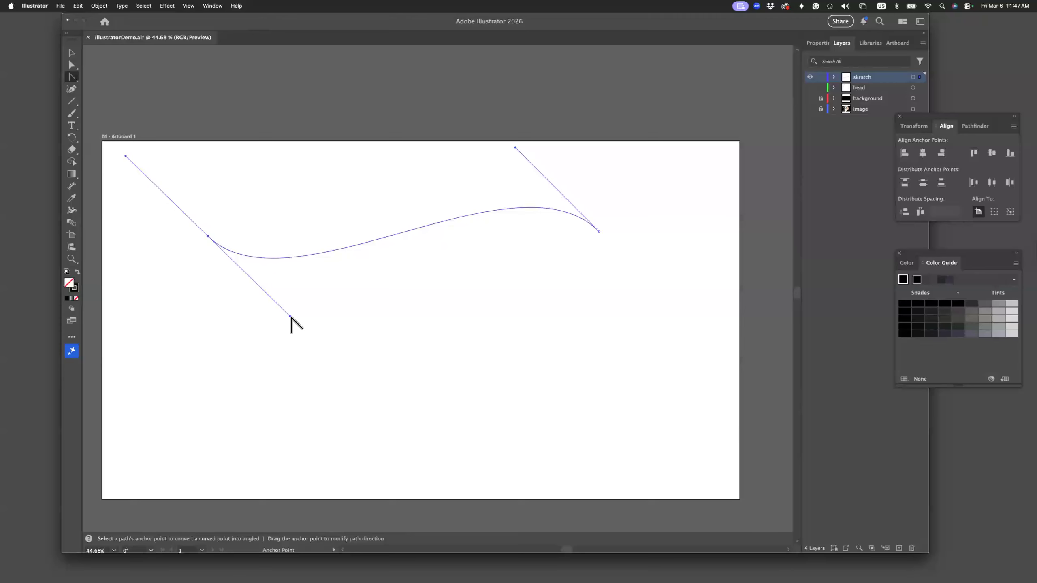
{"action": "left_click_drag", "start_coordinate": [289, 315], "coordinate": [297, 337]}
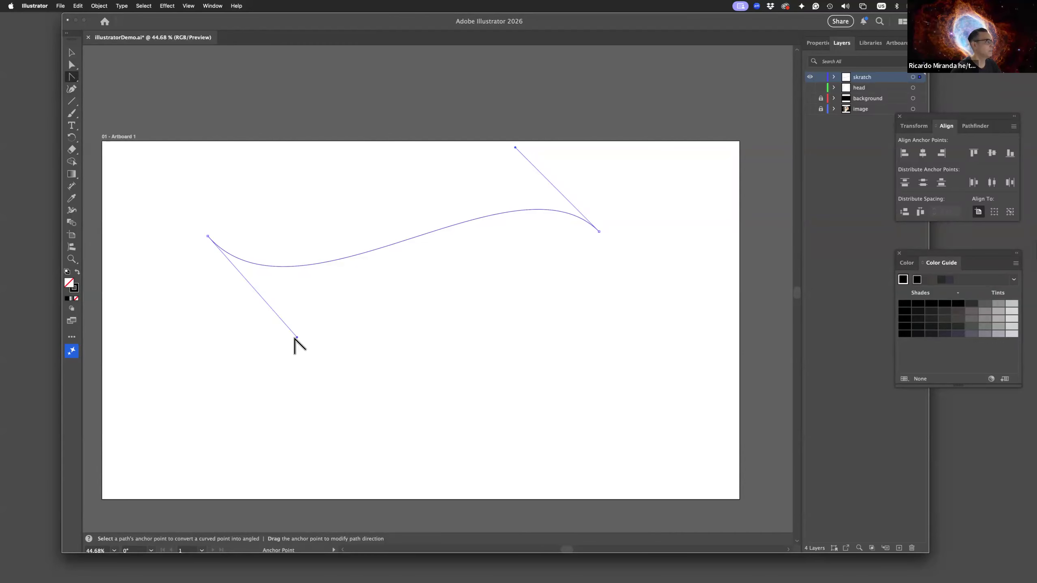
{"action": "left_click_drag", "start_coordinate": [305, 365], "coordinate": [313, 361]}
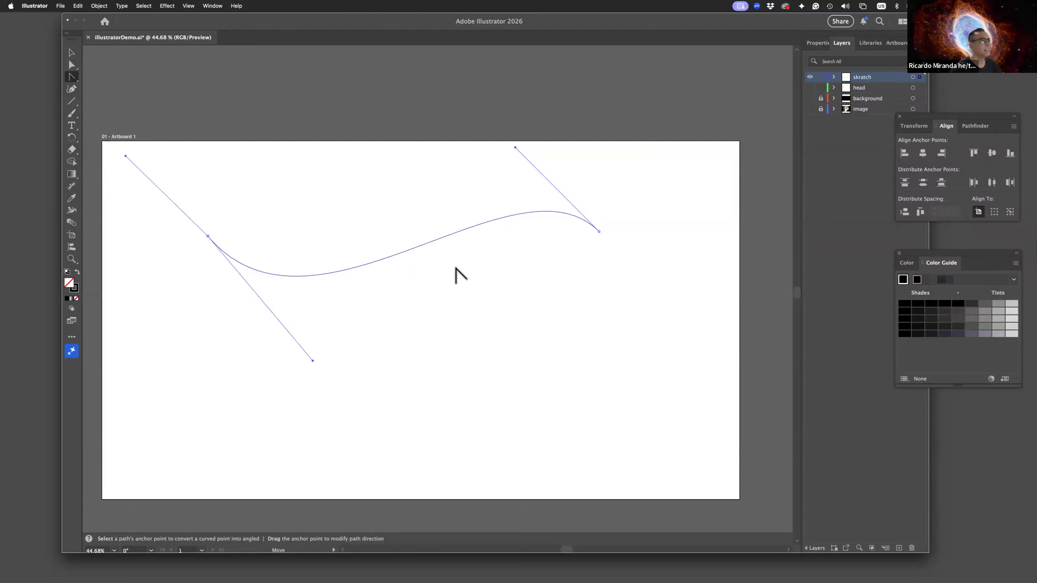
Step: Show the head and image layers again, and hide and lock the skratch layer, leaving the background hidden
{"action": "left_click", "coordinate": [810, 88]}
{"action": "left_click", "coordinate": [810, 98]}
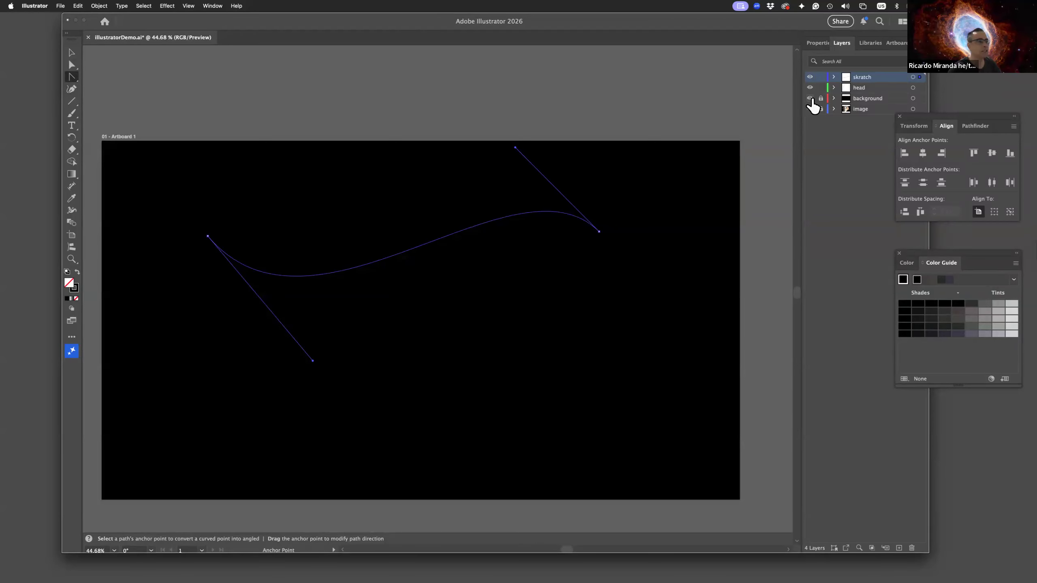
{"action": "left_click", "coordinate": [811, 98]}
{"action": "left_click", "coordinate": [810, 77]}
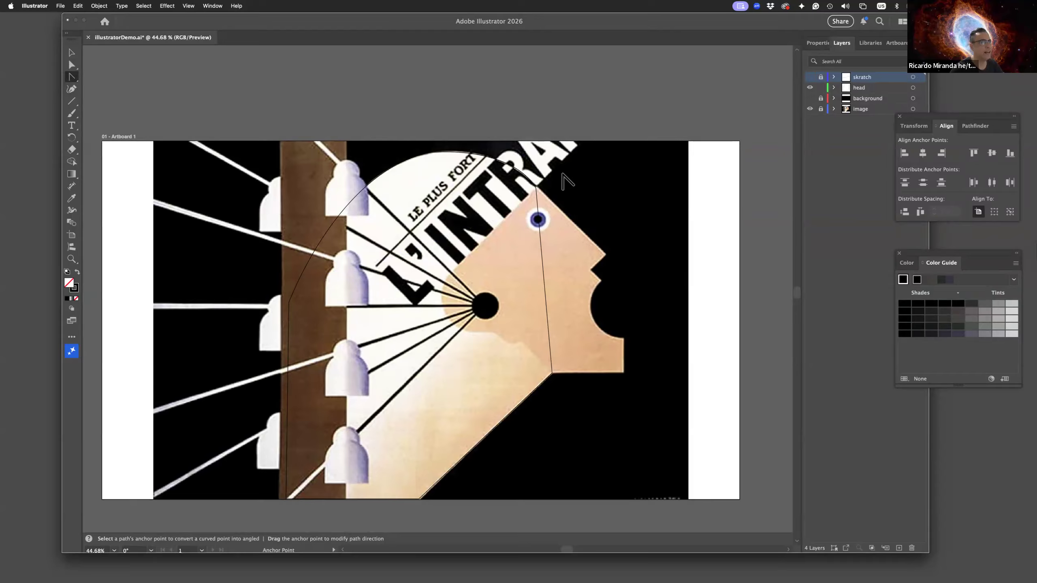
Step: Bring up the Color, Swatches and Gradient controls and arrange them beside the artwork
{"action": "left_click", "coordinate": [71, 176]}
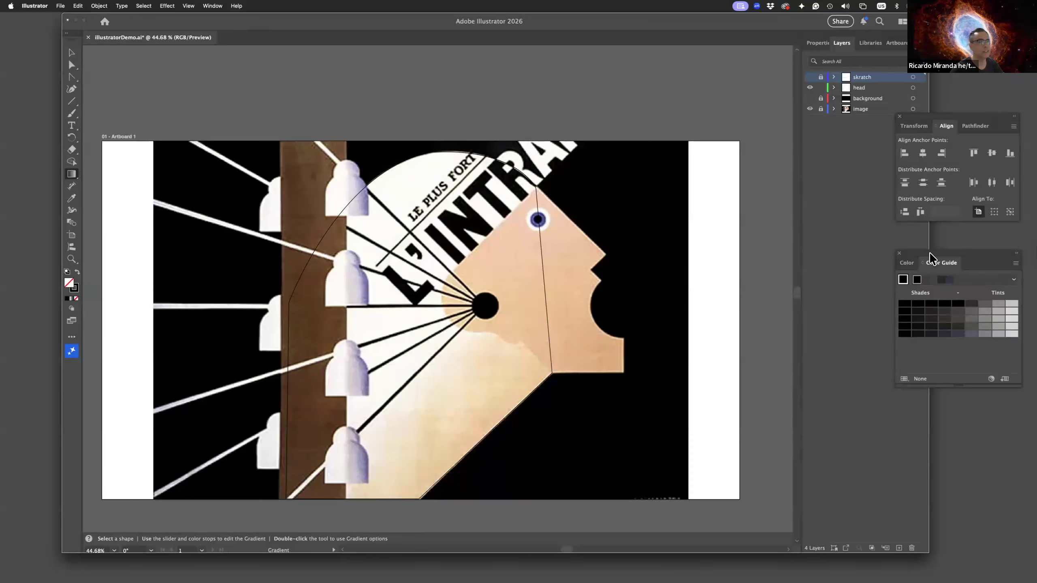
{"action": "left_click_drag", "start_coordinate": [910, 265], "coordinate": [780, 255]}
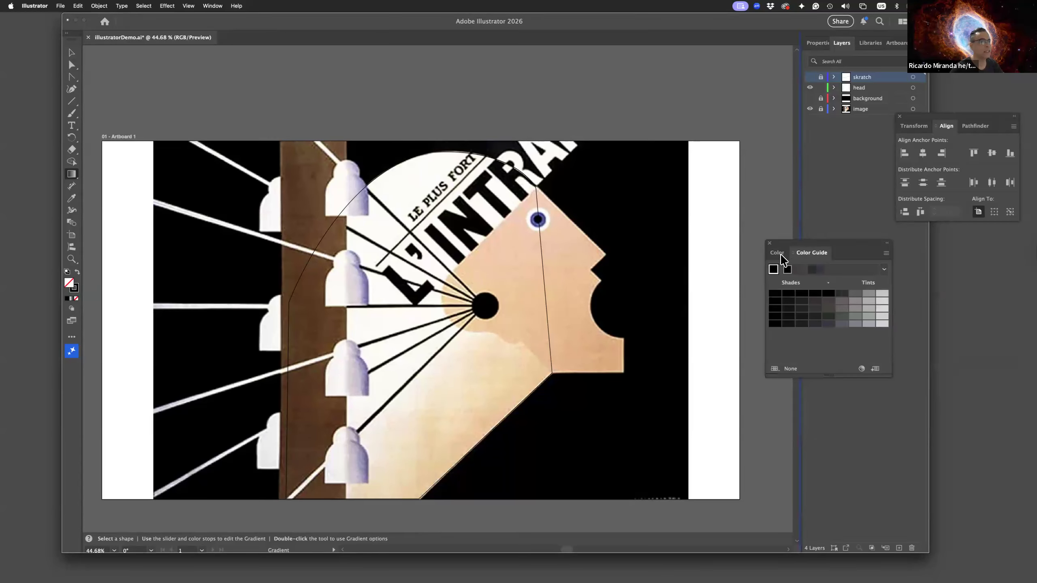
{"action": "left_click", "coordinate": [779, 252]}
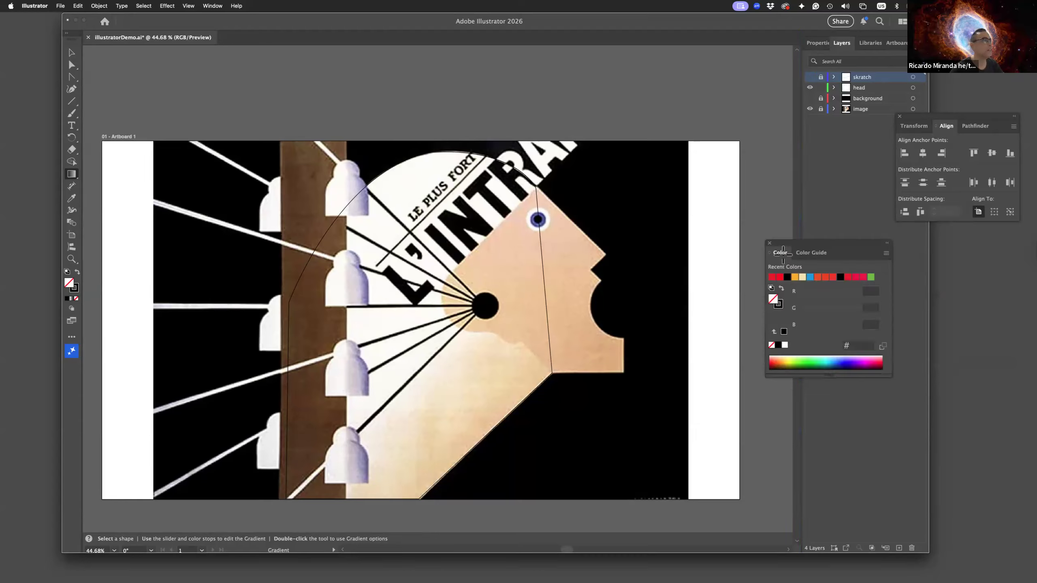
{"action": "left_click", "coordinate": [212, 7]}
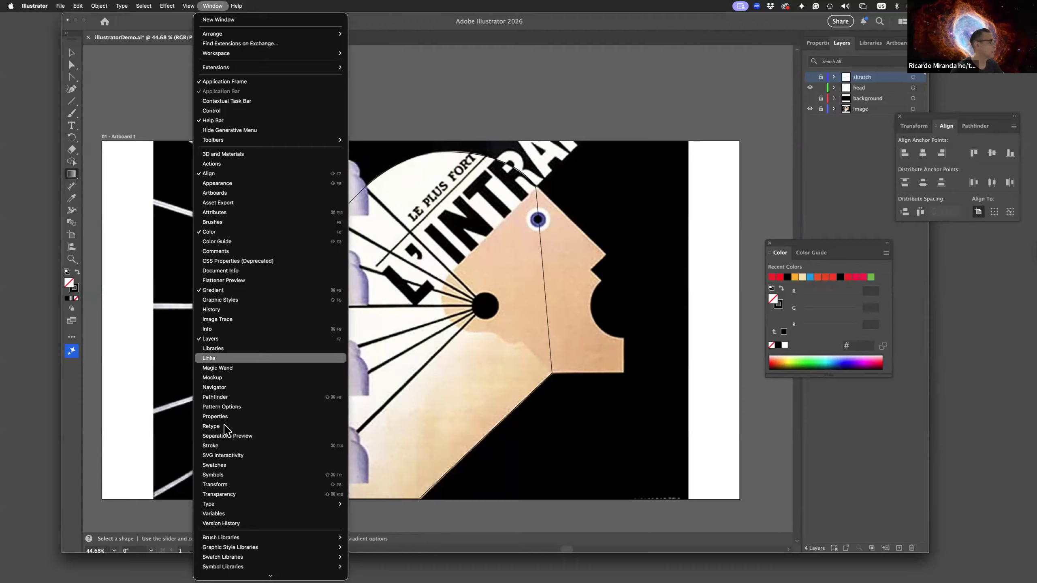
{"action": "left_click", "coordinate": [209, 466]}
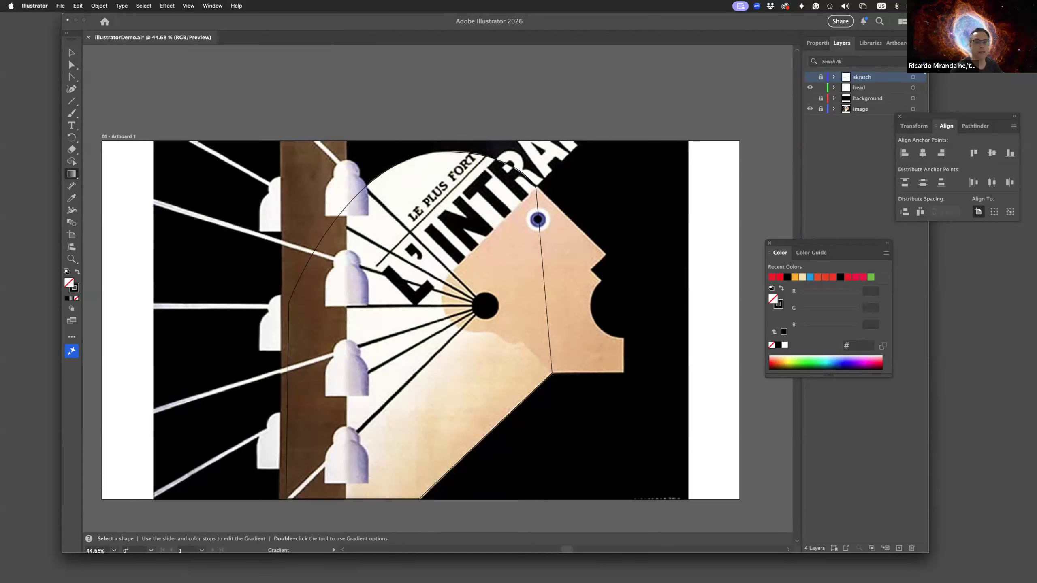
{"action": "left_click_drag", "start_coordinate": [804, 157], "coordinate": [731, 65]}
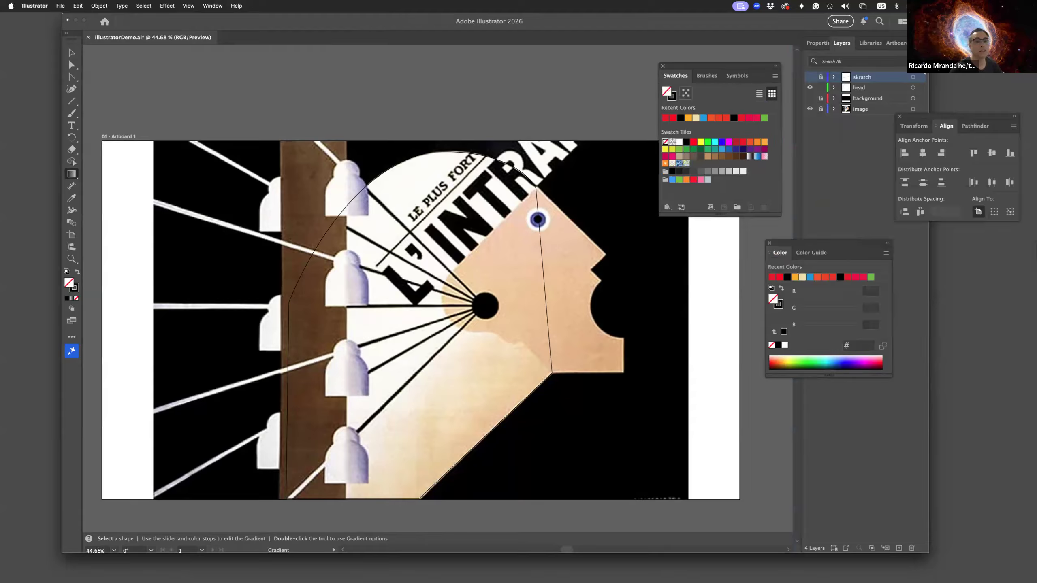
{"action": "left_click_drag", "start_coordinate": [739, 194], "coordinate": [708, 291]}
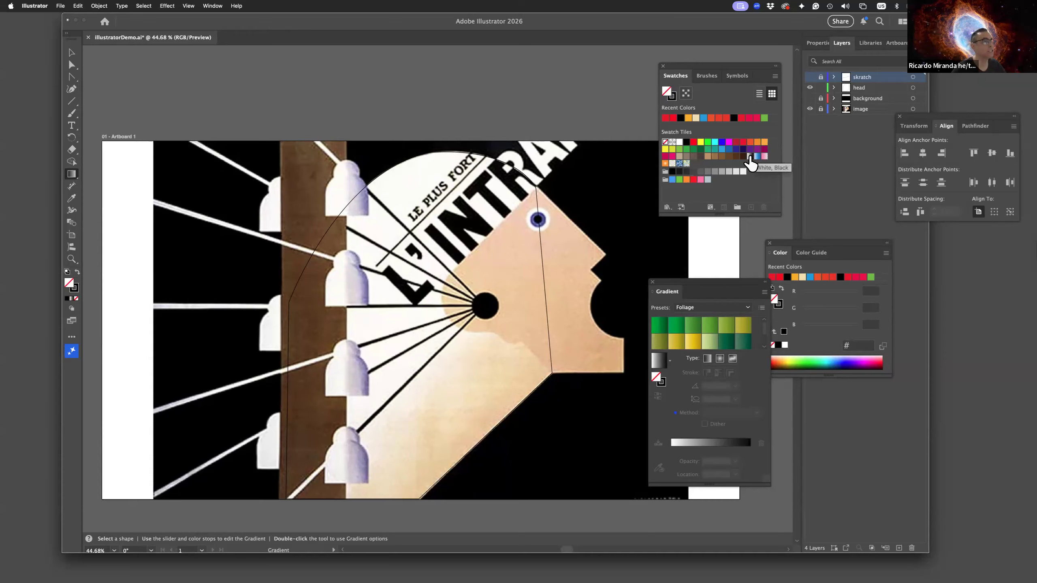
Step: Fill the head outline with the White, Black gradient swatch
{"action": "left_click", "coordinate": [749, 157]}
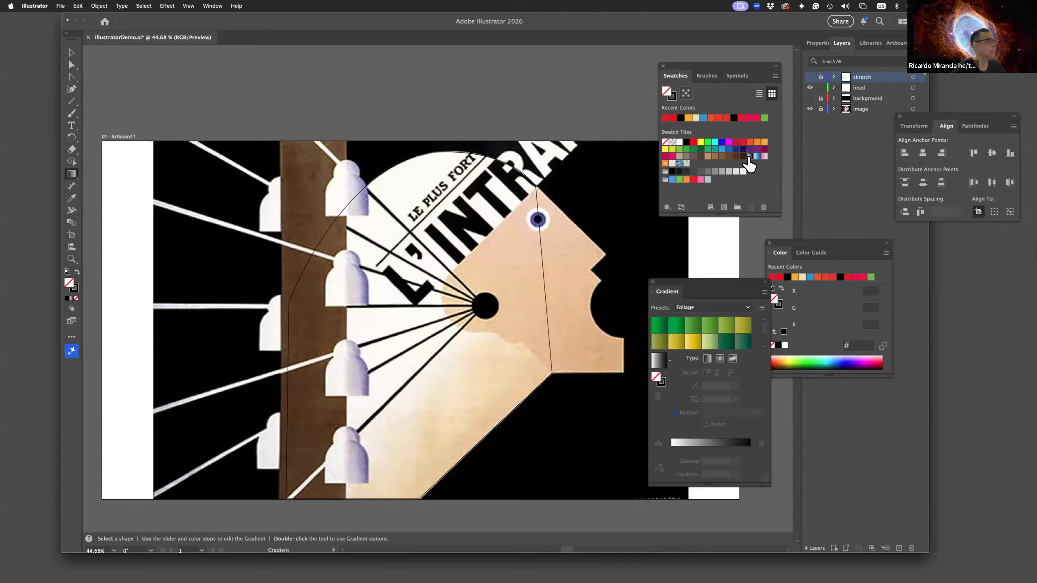
{"action": "left_click", "coordinate": [72, 53]}
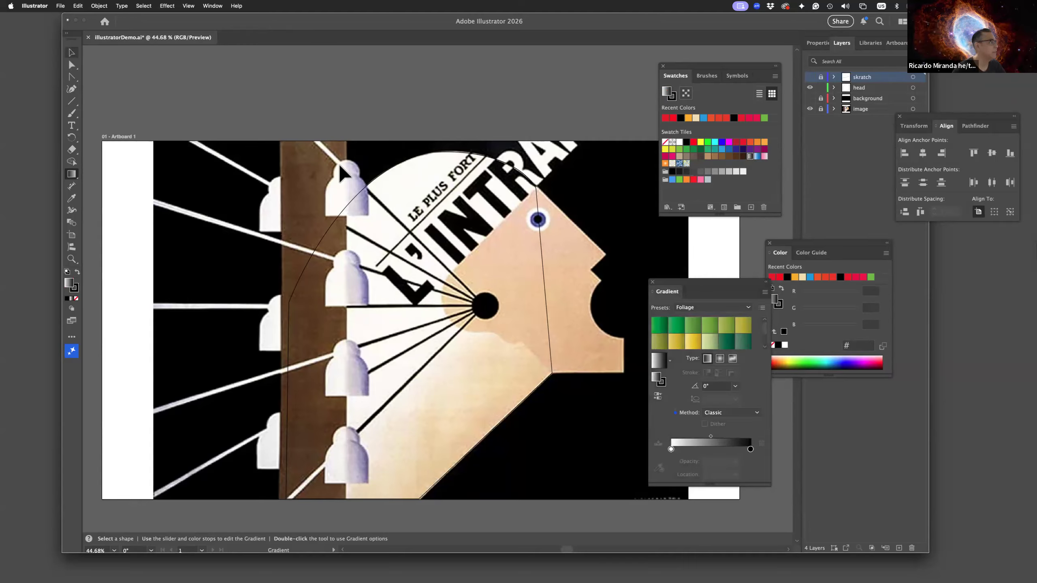
{"action": "left_click", "coordinate": [349, 207]}
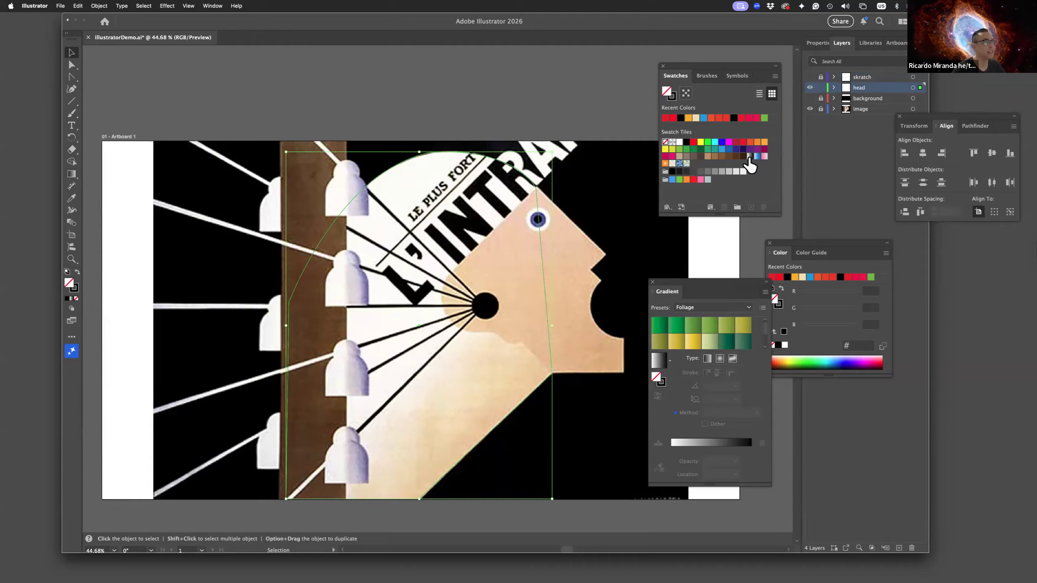
{"action": "left_click", "coordinate": [749, 158]}
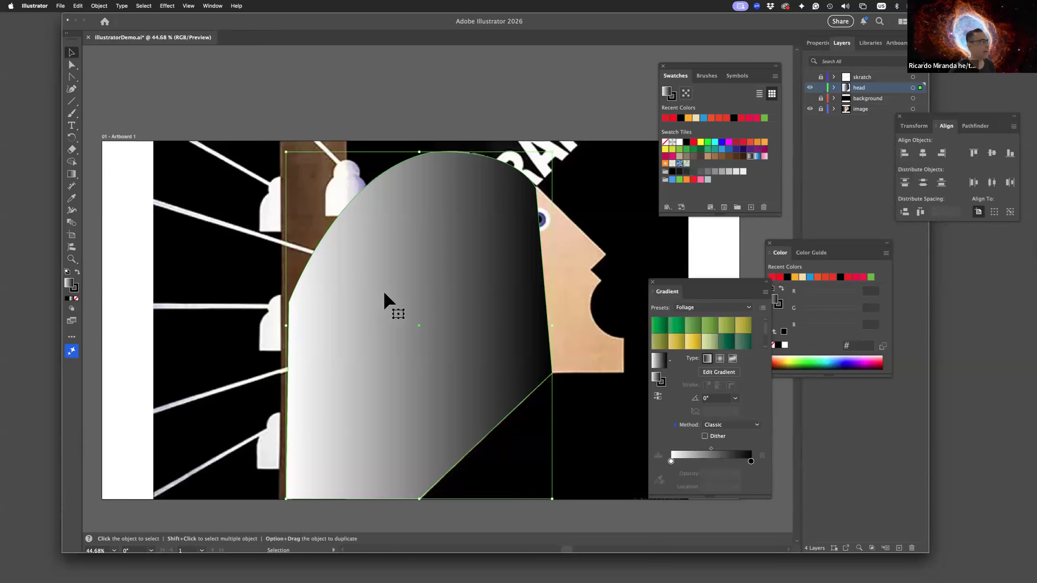
Step: Rotate the head's linear gradient diagonally to about -50.35° and shift it up-left so its dark end meets the neck edge
{"action": "left_click", "coordinate": [71, 175]}
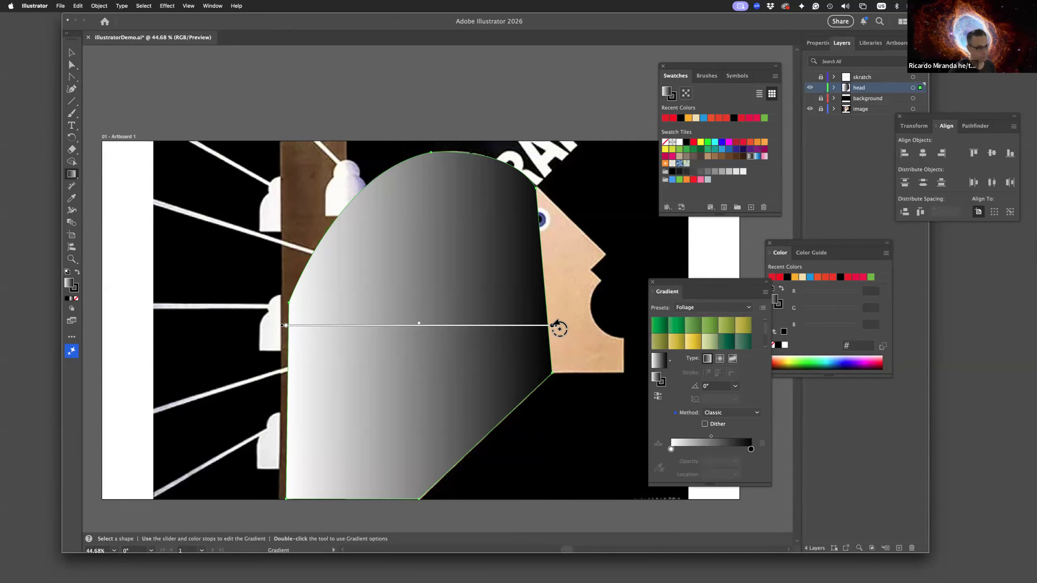
{"action": "left_click_drag", "start_coordinate": [560, 329], "coordinate": [537, 262]}
{"action": "left_click_drag", "start_coordinate": [527, 436], "coordinate": [439, 511]}
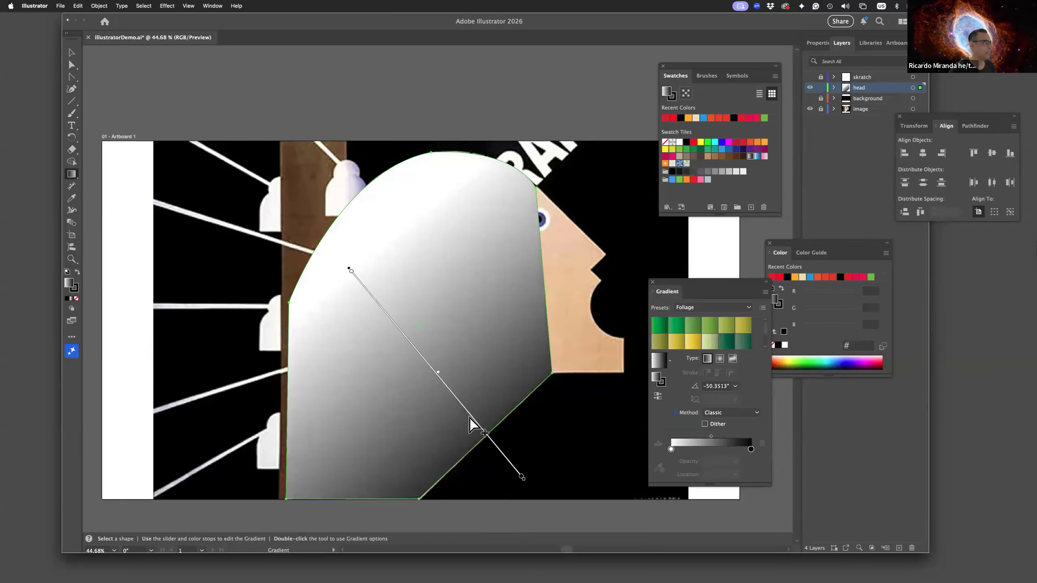
{"action": "left_click_drag", "start_coordinate": [467, 412], "coordinate": [470, 350]}
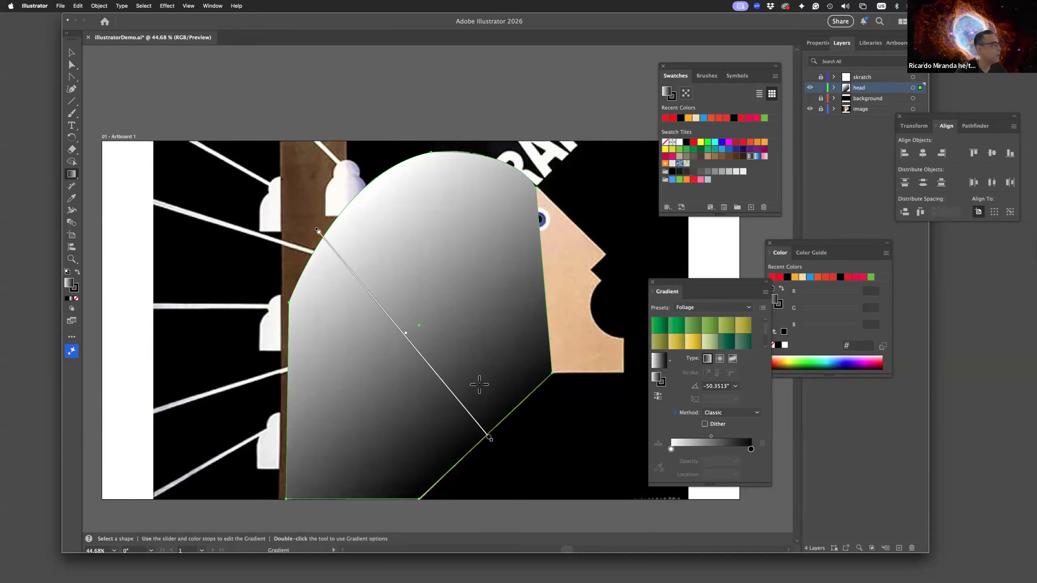
Step: Recolor the dark end stop of the head's gradient with the skin tone sampled from the poster's chin area (#eabd92)
{"action": "left_click", "coordinate": [488, 438]}
{"action": "double_click", "coordinate": [489, 438]}
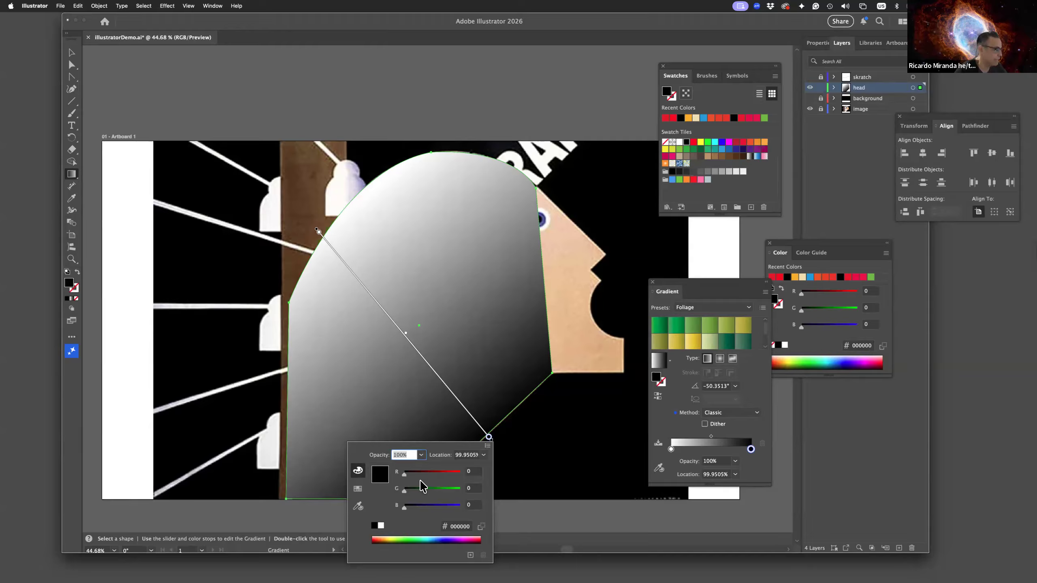
{"action": "left_click", "coordinate": [358, 509]}
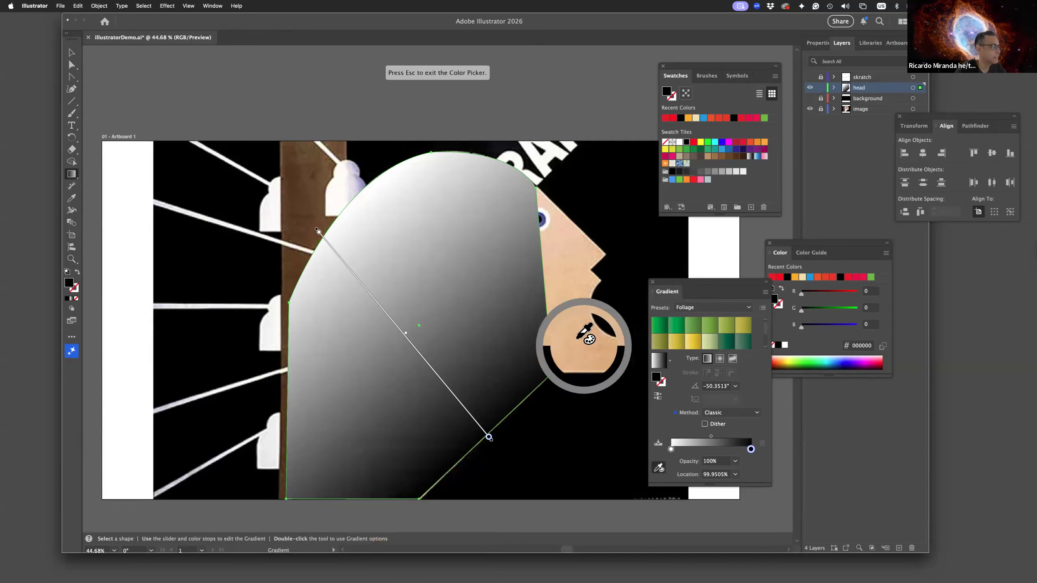
{"action": "left_click", "coordinate": [579, 338]}
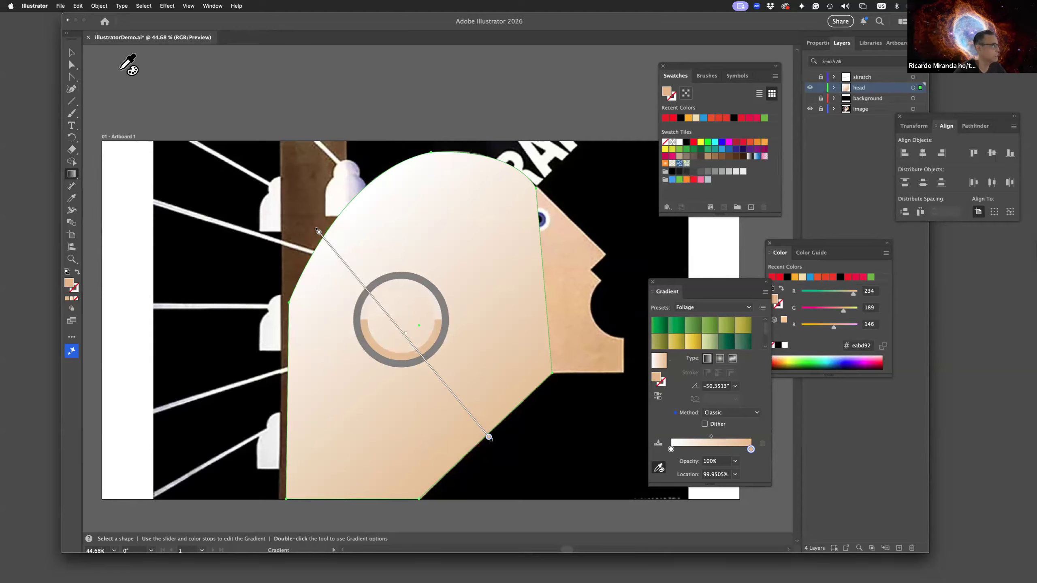
{"action": "left_click", "coordinate": [73, 53]}
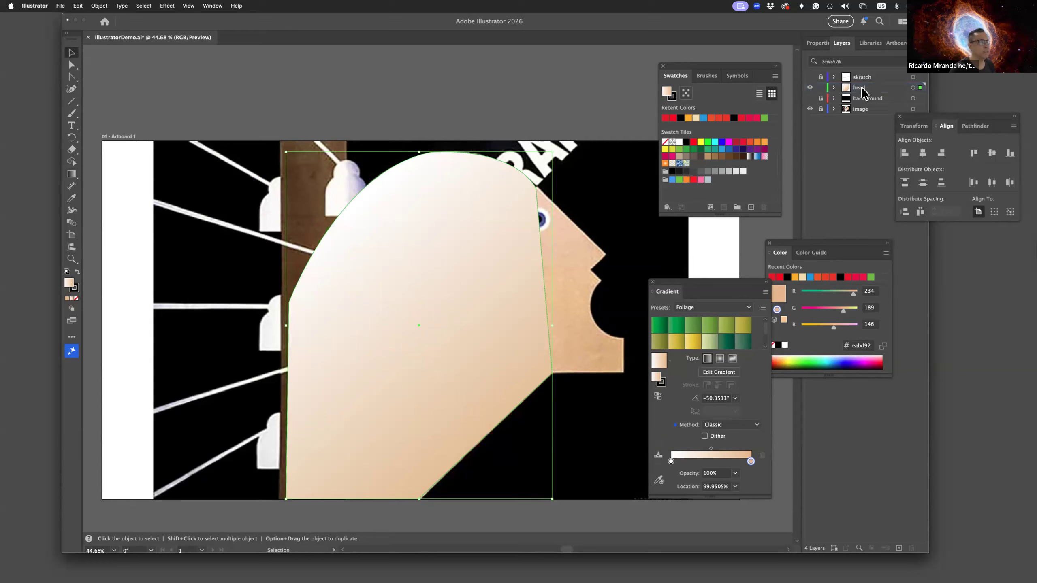
Step: Add a layer named face above the head layer, and hide and lock the head layer
{"action": "left_click", "coordinate": [900, 548]}
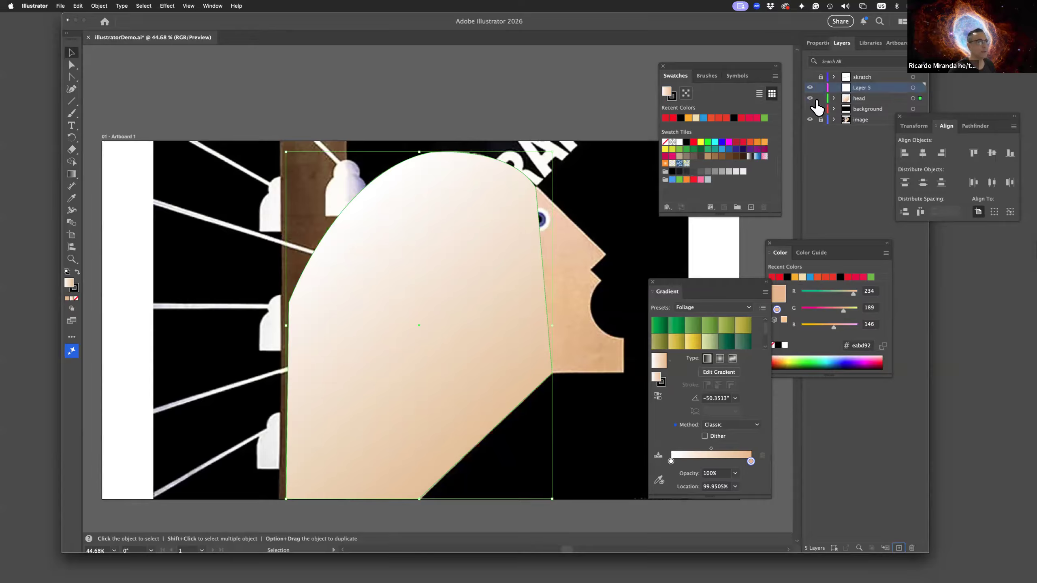
{"action": "left_click", "coordinate": [810, 98]}
{"action": "left_click", "coordinate": [821, 98]}
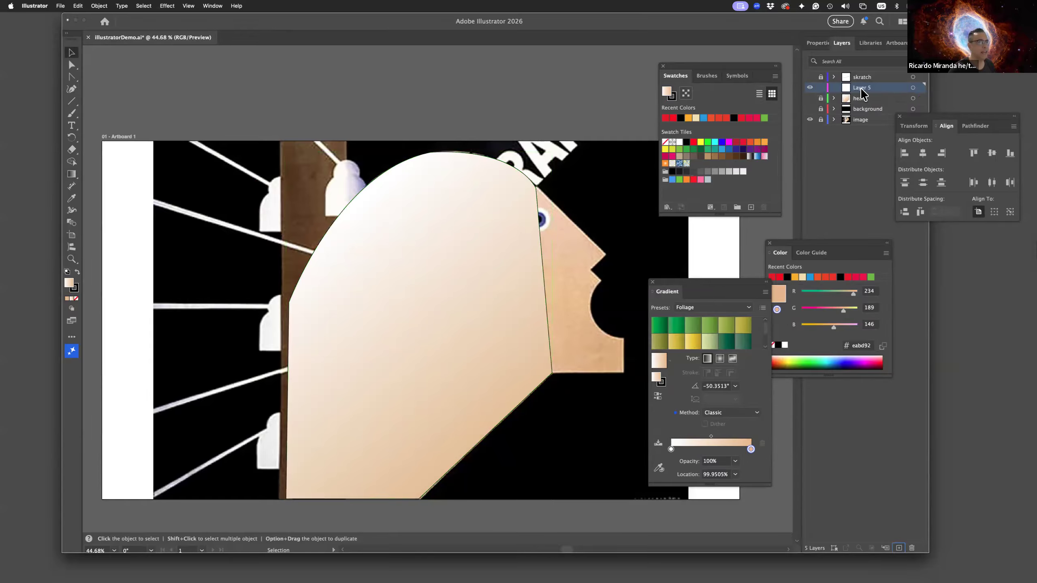
{"action": "double_click", "coordinate": [864, 91]}
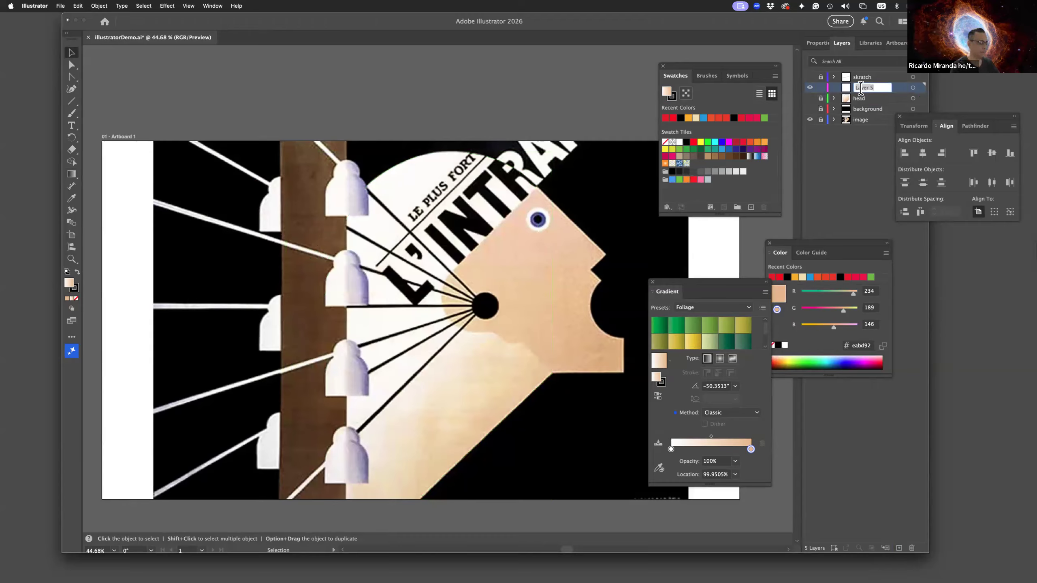
{"action": "type", "text": "face"}
{"action": "key", "text": "Return"}
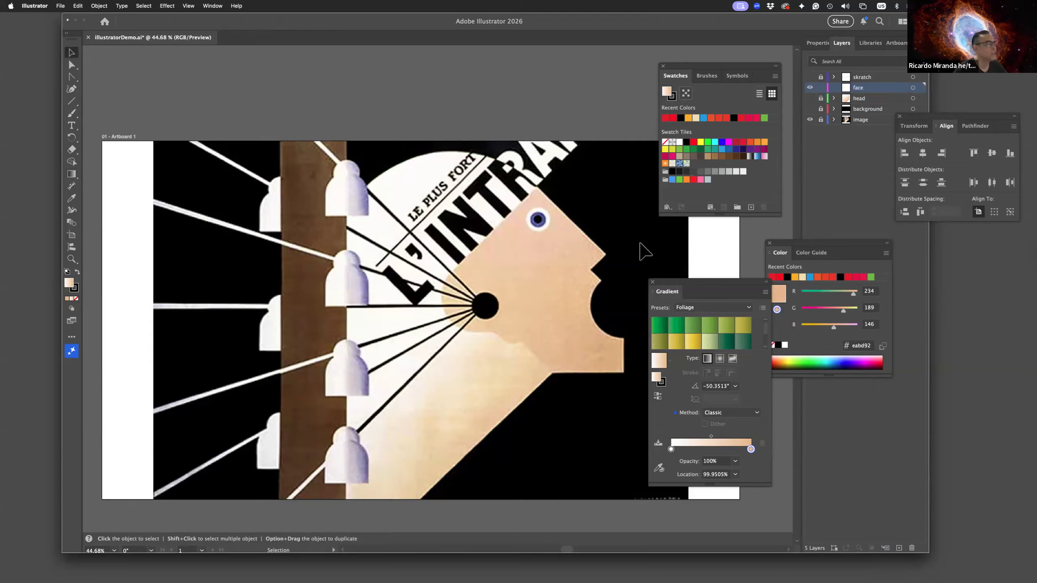
Step: Trace the face's front profile with the Pen tool, using straight segments from the neck corner around the chin, mouth and nose tip
{"action": "left_click", "coordinate": [72, 78]}
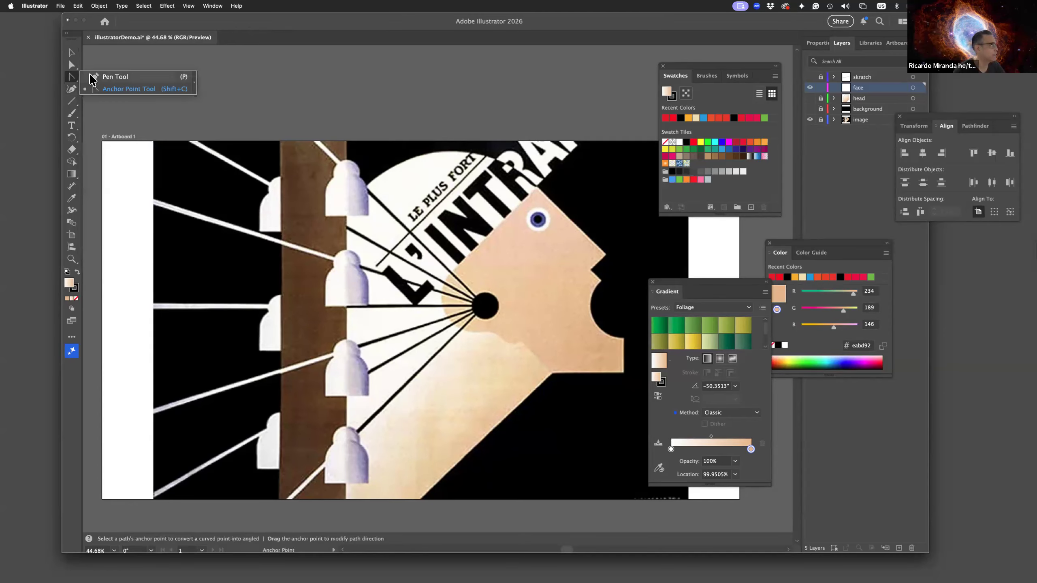
{"action": "left_click", "coordinate": [115, 77]}
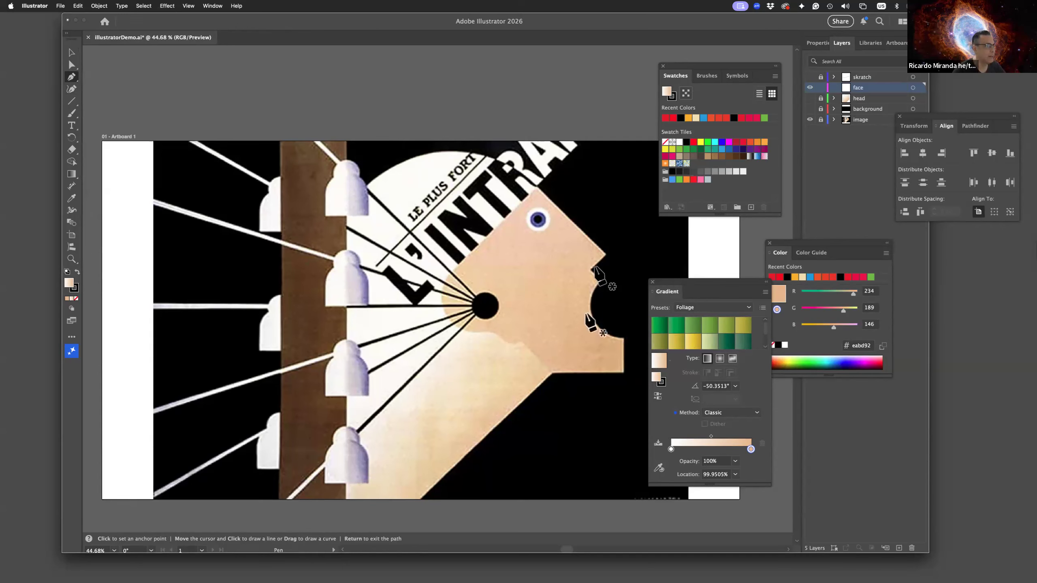
{"action": "left_click", "coordinate": [551, 373]}
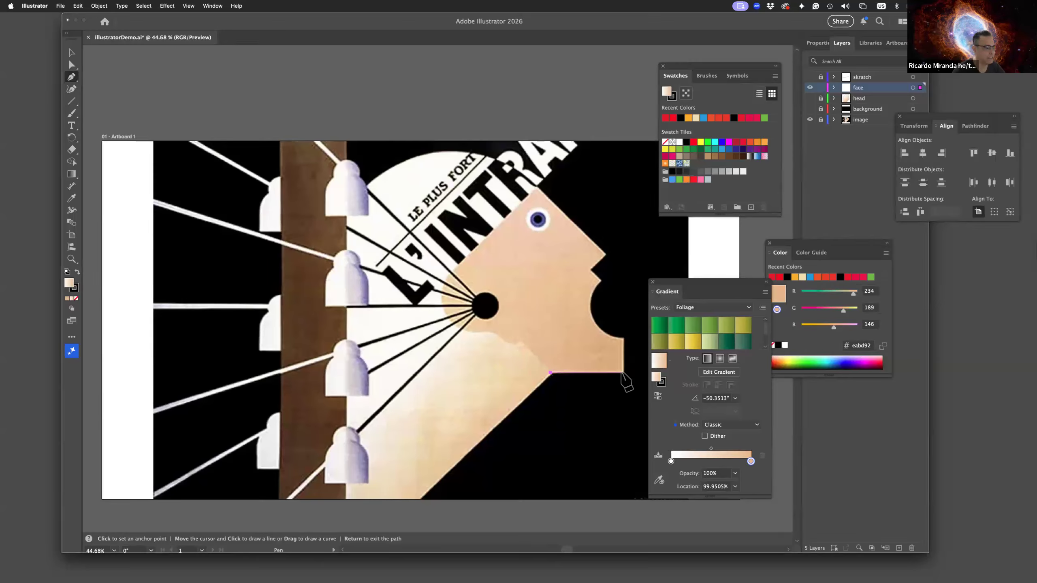
{"action": "left_click", "coordinate": [623, 372]}
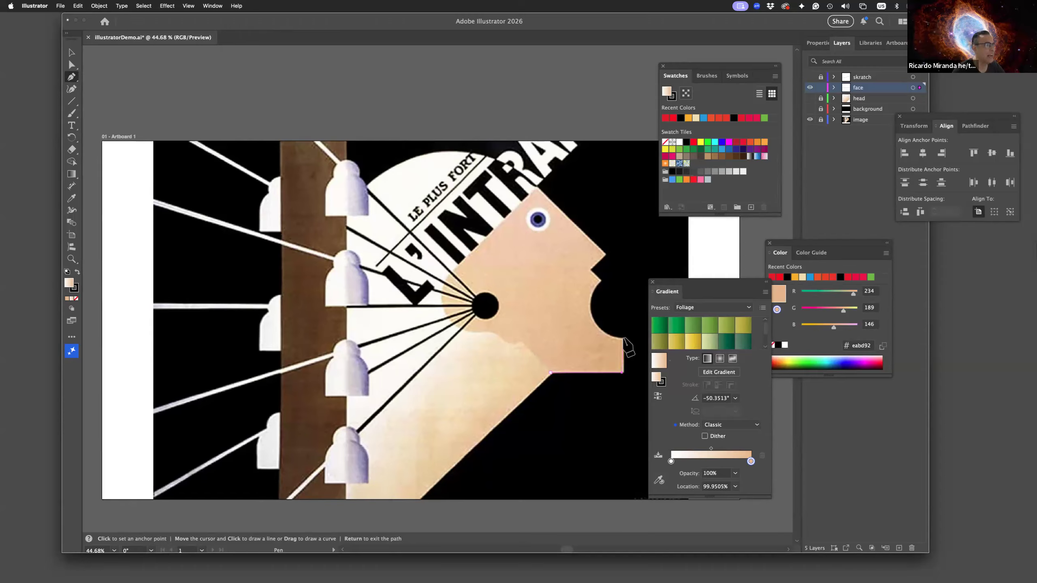
{"action": "left_click", "coordinate": [623, 338]}
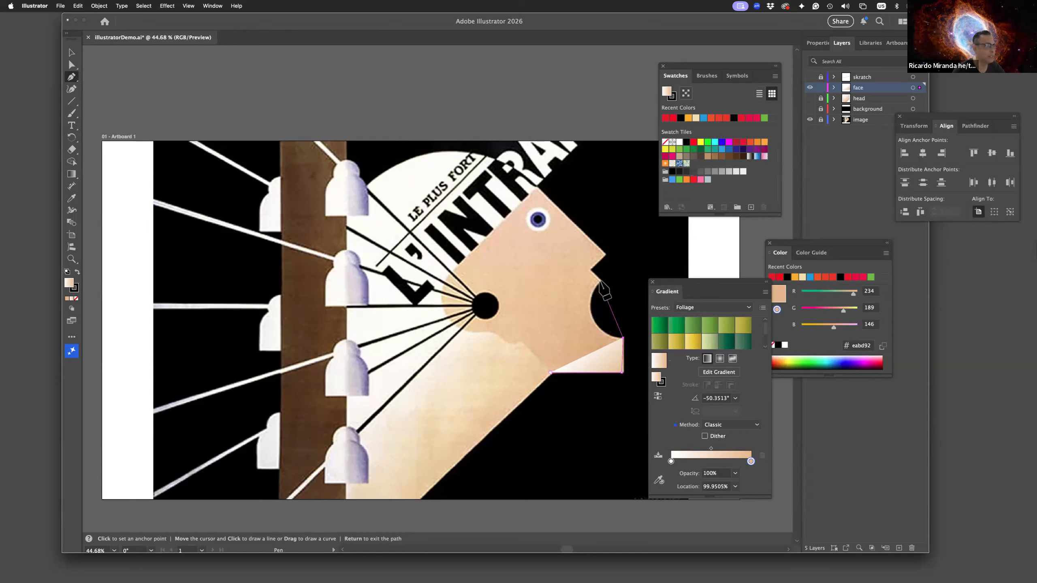
{"action": "left_click", "coordinate": [601, 282]}
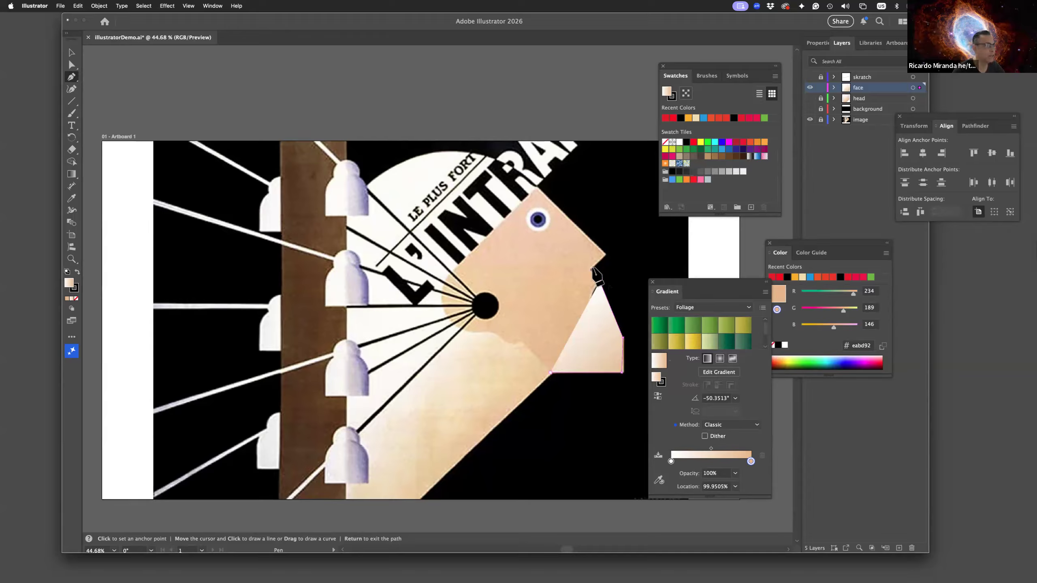
{"action": "left_click", "coordinate": [591, 271]}
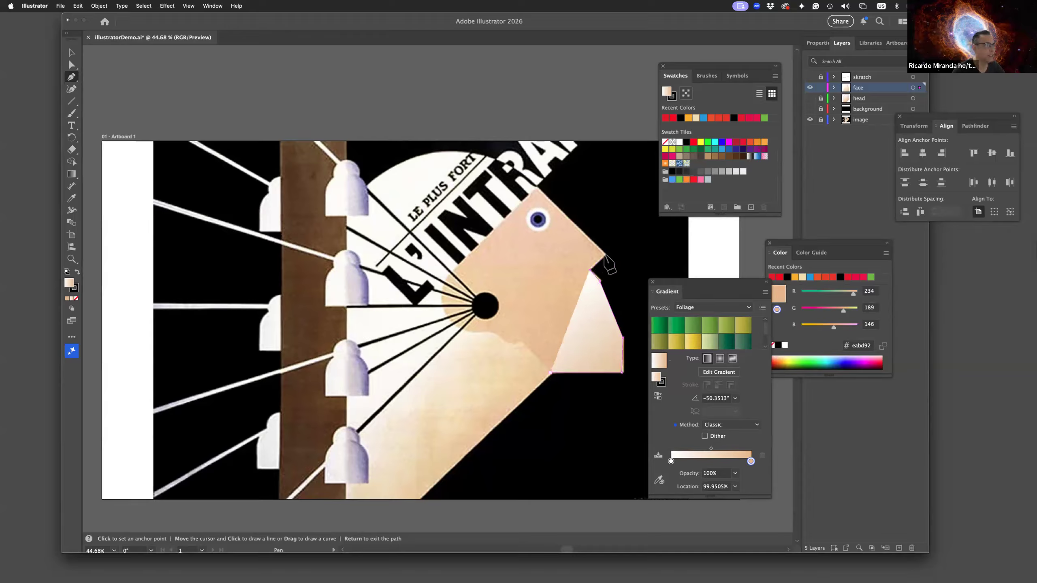
{"action": "left_click", "coordinate": [606, 255]}
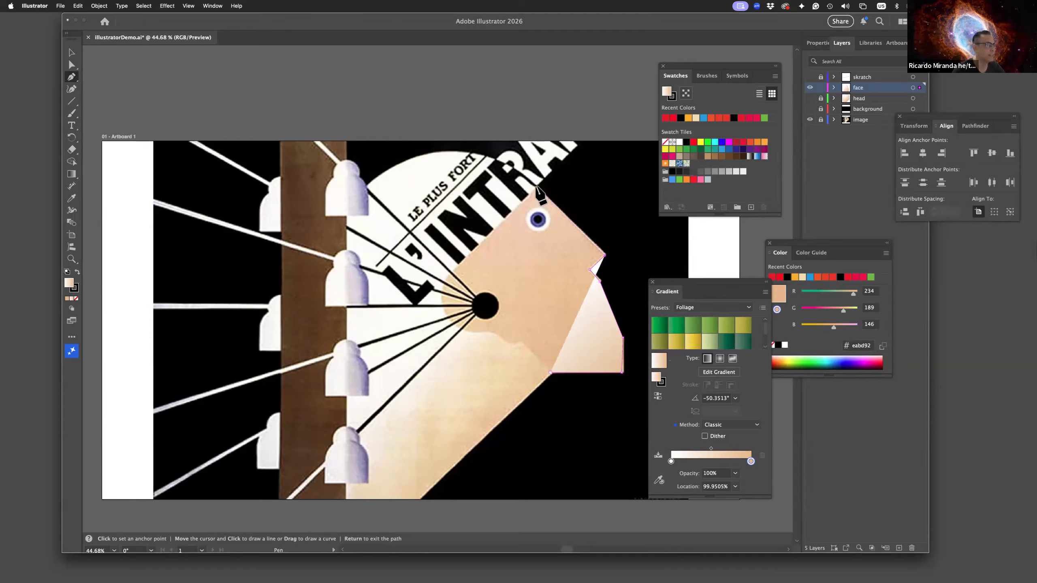
Step: Continue the face path over the forehead peak, down behind the ear and along the jaw back toward the neck corner
{"action": "left_click", "coordinate": [536, 187]}
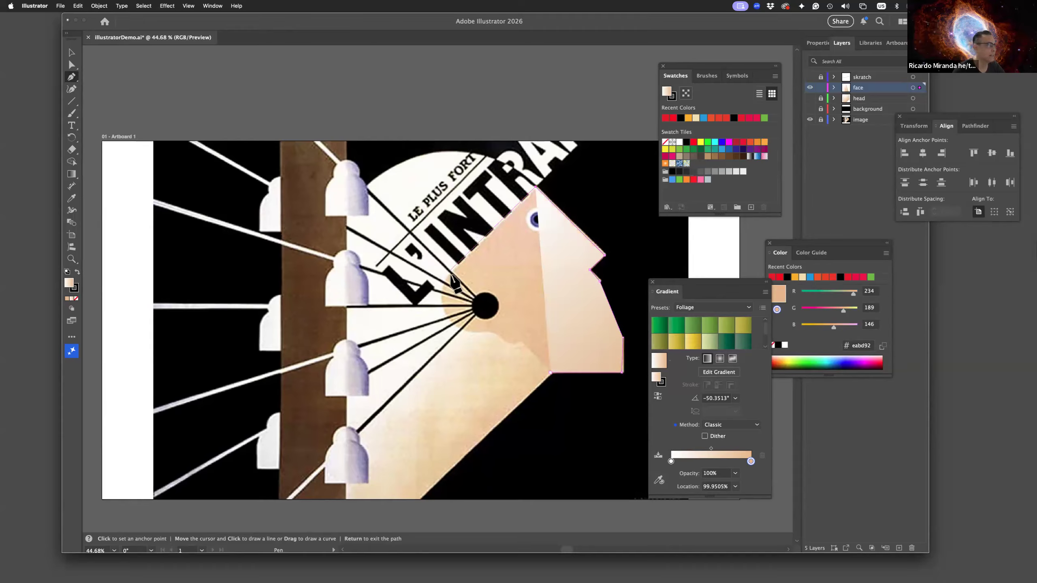
{"action": "left_click", "coordinate": [451, 275]}
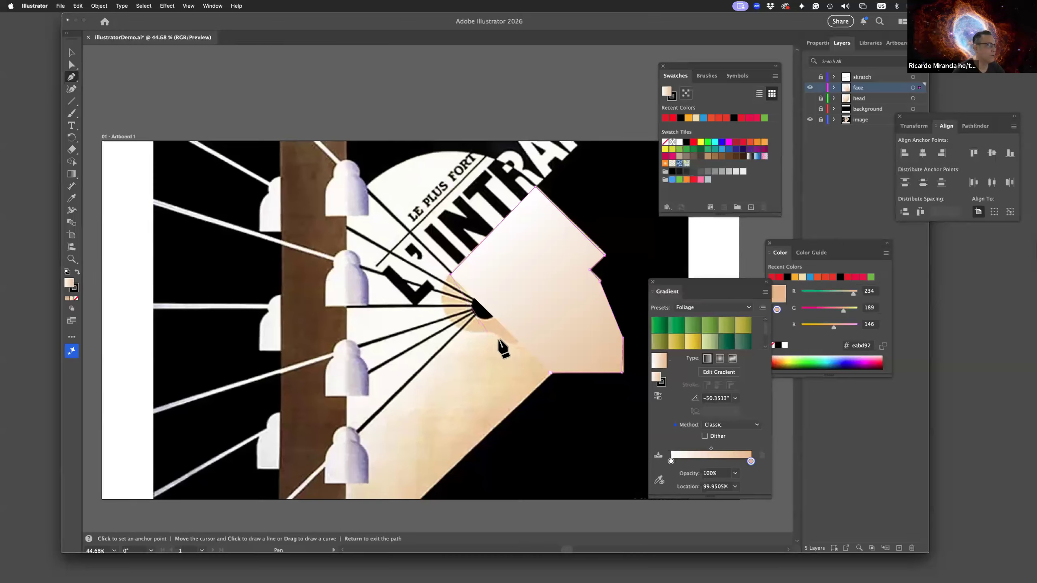
{"action": "left_click", "coordinate": [488, 333]}
{"action": "left_click", "coordinate": [511, 346]}
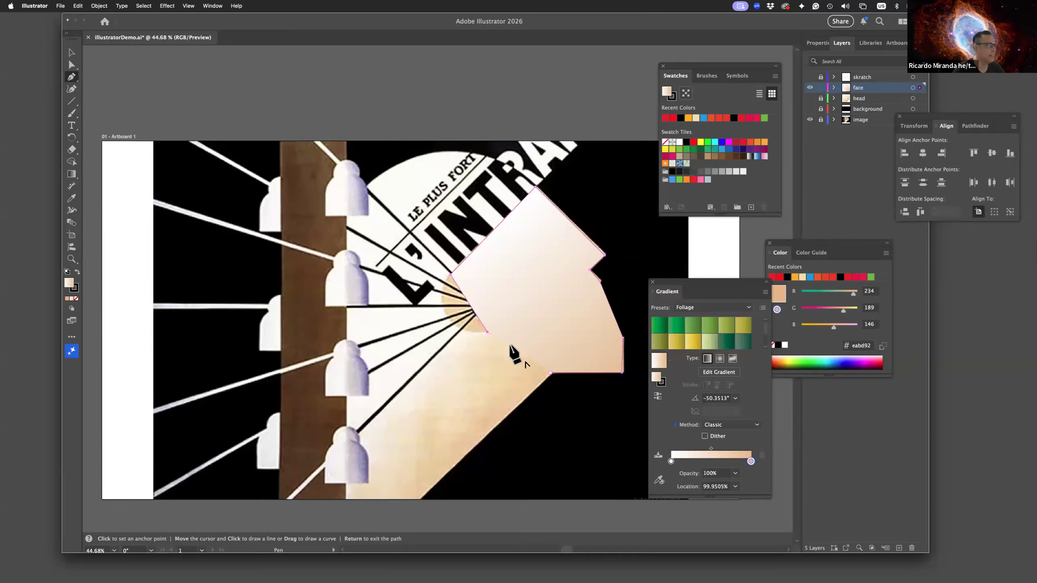
{"action": "left_click", "coordinate": [532, 346]}
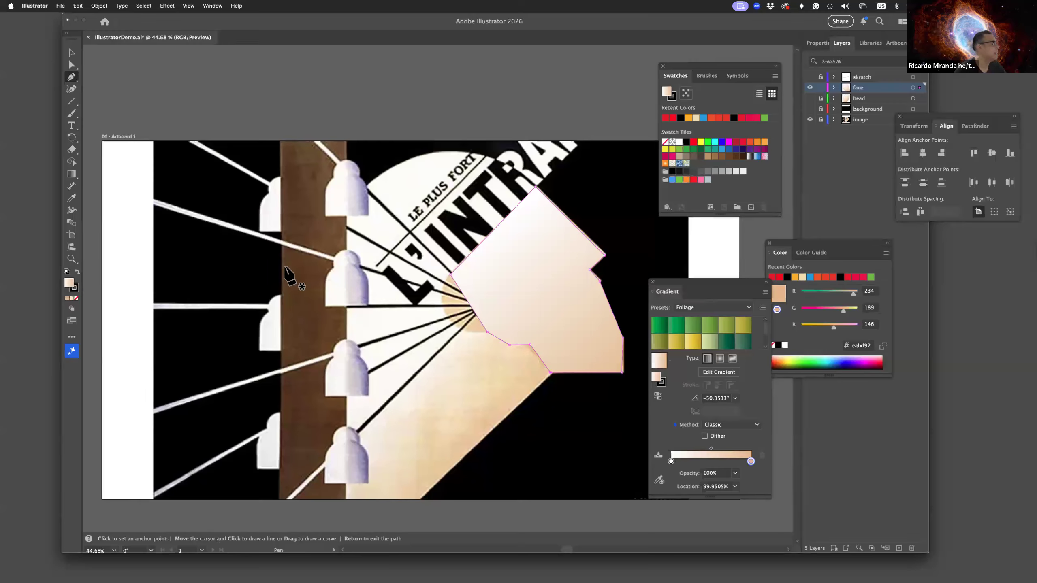
Step: Remove the face shape's fill and curve the mouth edge from the lower-lip anchor, retracting its other handle so the chin stays straight
{"action": "left_click", "coordinate": [76, 301]}
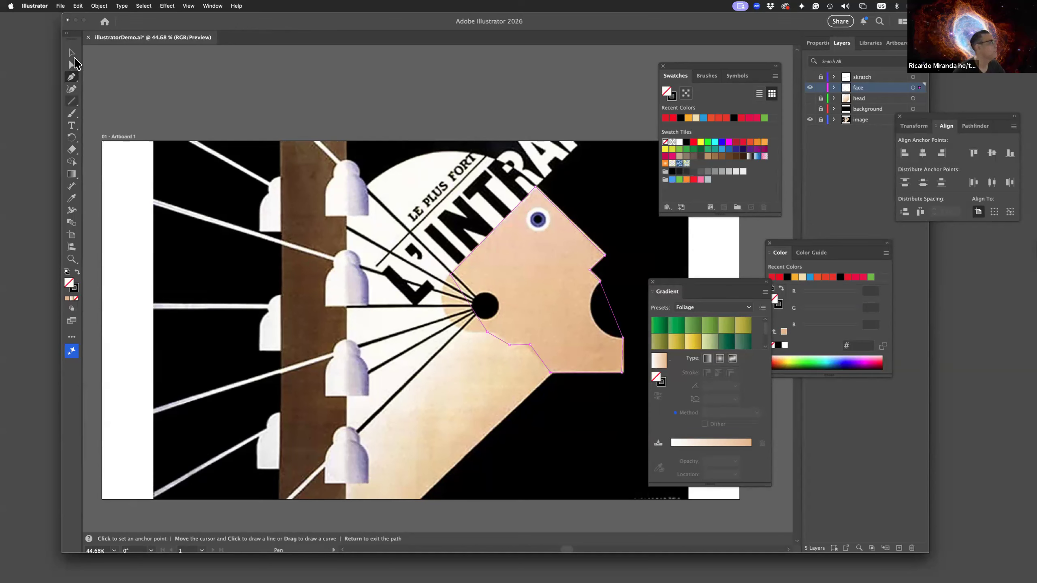
{"action": "left_click", "coordinate": [71, 80]}
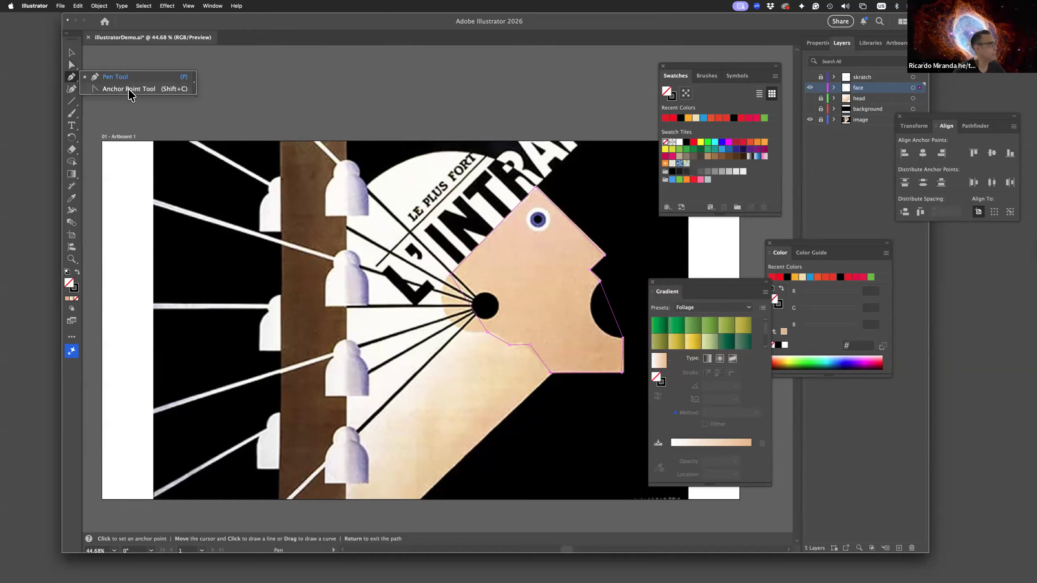
{"action": "left_click", "coordinate": [129, 89]}
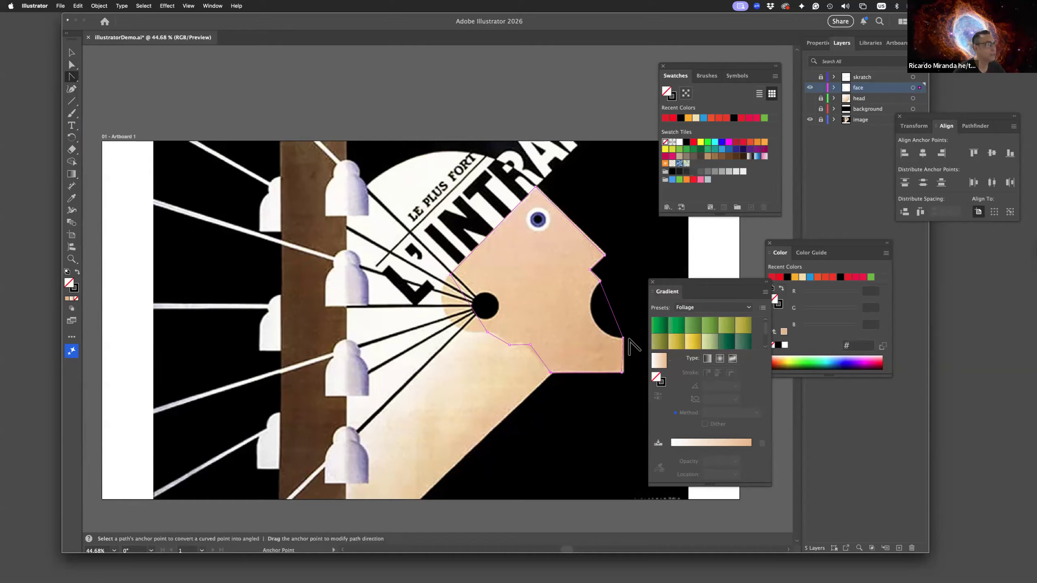
{"action": "left_click_drag", "start_coordinate": [622, 337], "coordinate": [575, 333]}
{"action": "left_click_drag", "start_coordinate": [678, 286], "coordinate": [766, 295]}
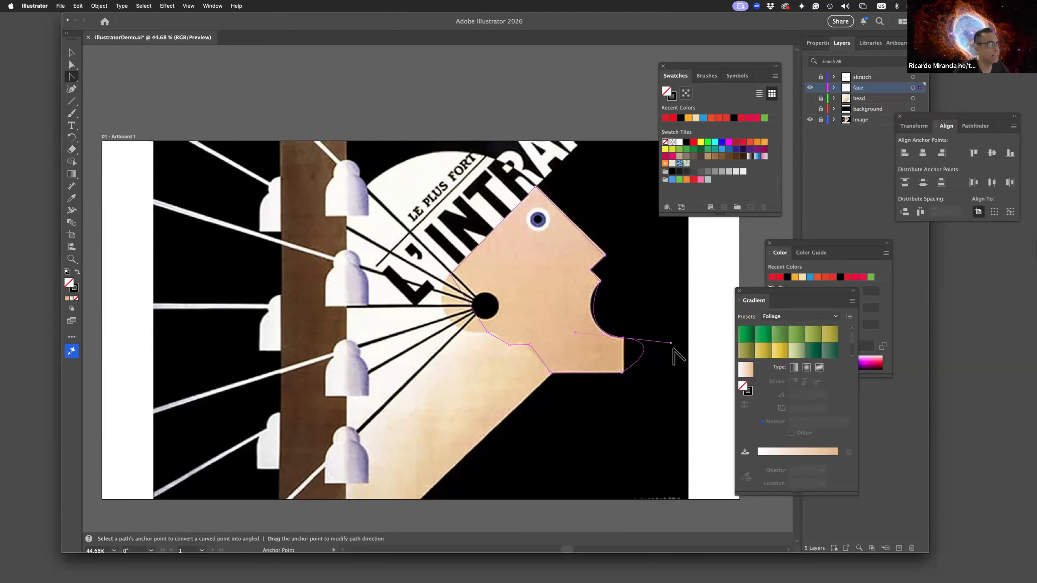
{"action": "left_click_drag", "start_coordinate": [671, 343], "coordinate": [625, 347]}
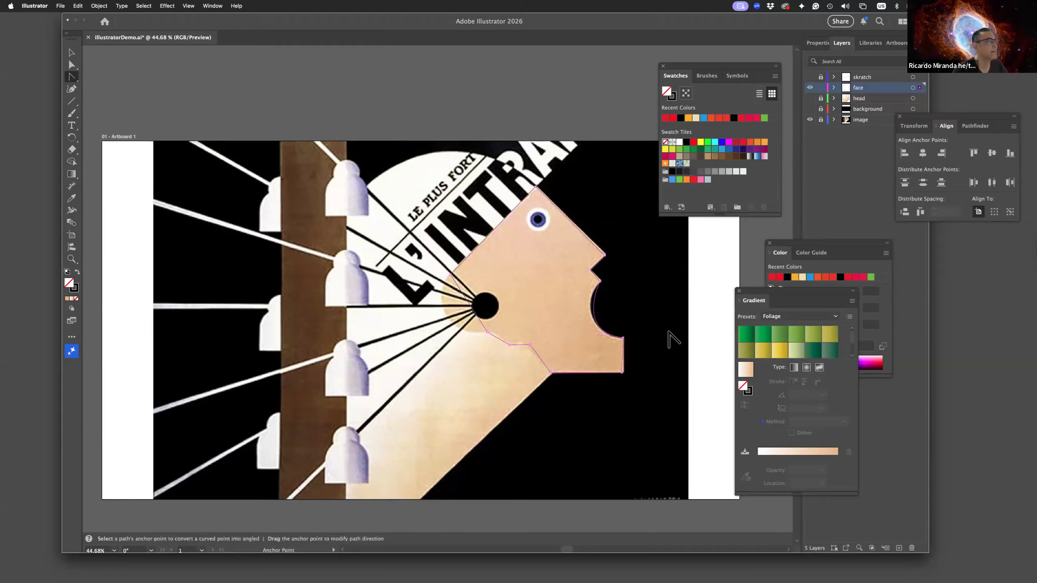
Step: Adjust the curve at the upper-lip anchor to follow the open mouth, and undo the last tweak
{"action": "left_click", "coordinate": [604, 283]}
{"action": "left_click_drag", "start_coordinate": [608, 285], "coordinate": [609, 274]}
{"action": "left_click", "coordinate": [605, 278]}
{"action": "key", "text": "super+z"}
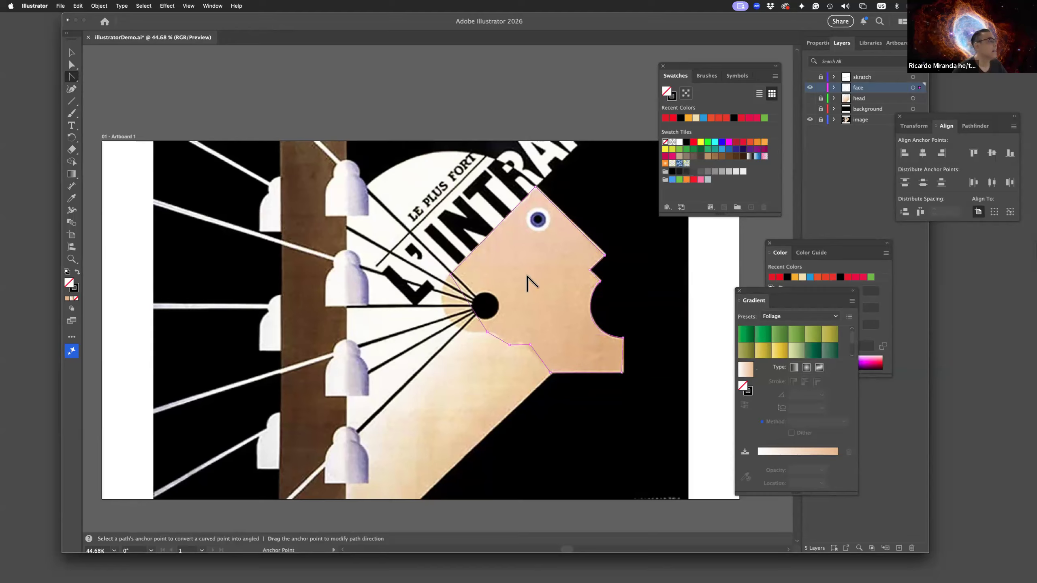
Step: Curve the face path behind the ear and along the jaw with the Anchor Point tool, keeping the edge up to the forehead straight
{"action": "left_click", "coordinate": [450, 282]}
{"action": "left_click_drag", "start_coordinate": [451, 275], "coordinate": [419, 316]}
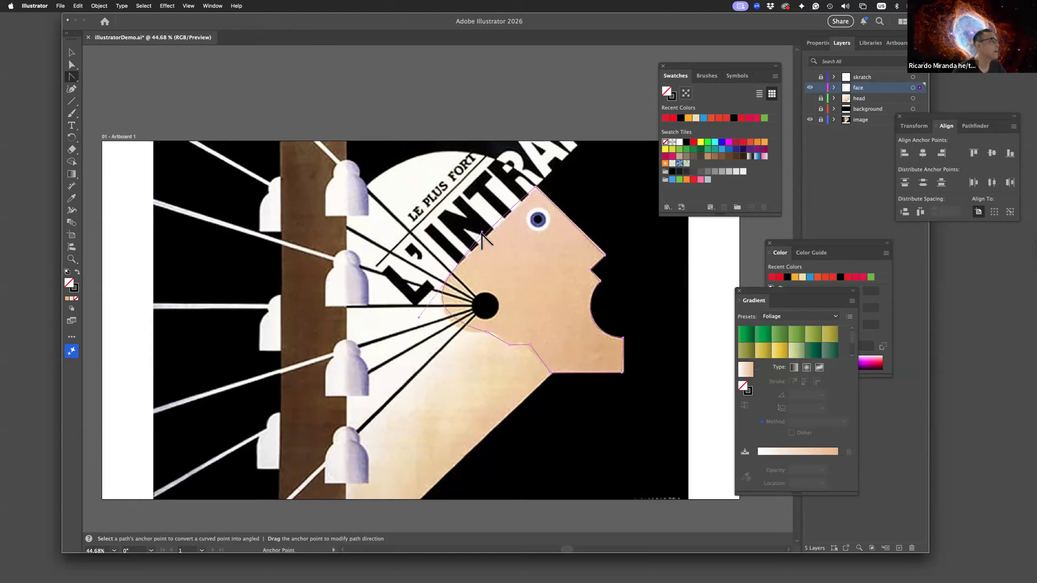
{"action": "left_click_drag", "start_coordinate": [482, 233], "coordinate": [450, 275]}
{"action": "mouse_move", "coordinate": [488, 334]}
{"action": "left_mouse_down"}
{"action": "mouse_move", "coordinate": [497, 337]}
{"action": "mouse_move", "coordinate": [477, 337]}
{"action": "left_mouse_up"}
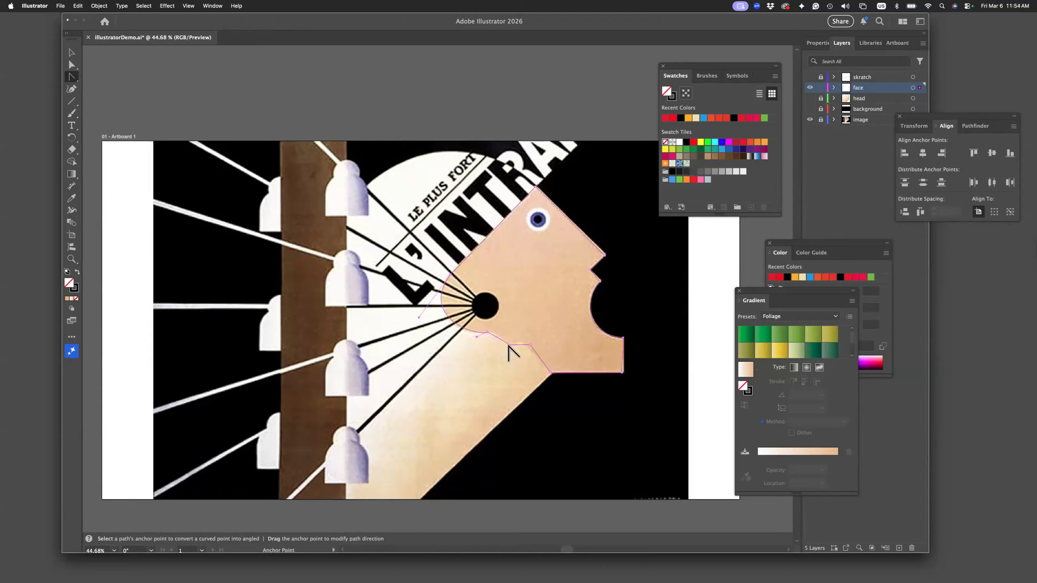
{"action": "left_click_drag", "start_coordinate": [513, 347], "coordinate": [514, 345]}
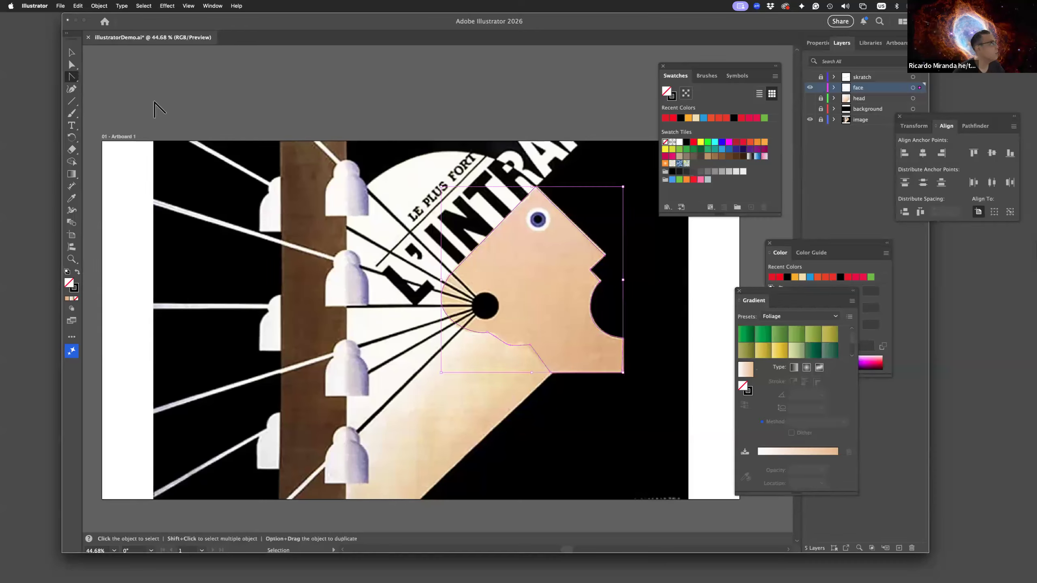
Step: Move the face path's jaw, chin-corner and nose-tip anchors with Direct Selection to match the poster's outline
{"action": "left_click", "coordinate": [72, 66]}
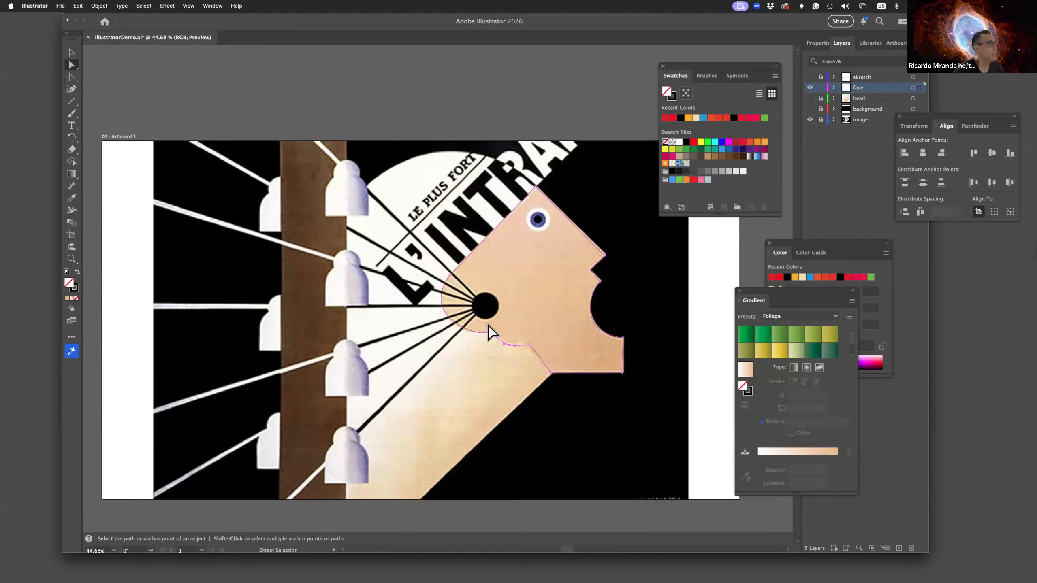
{"action": "left_click", "coordinate": [527, 346]}
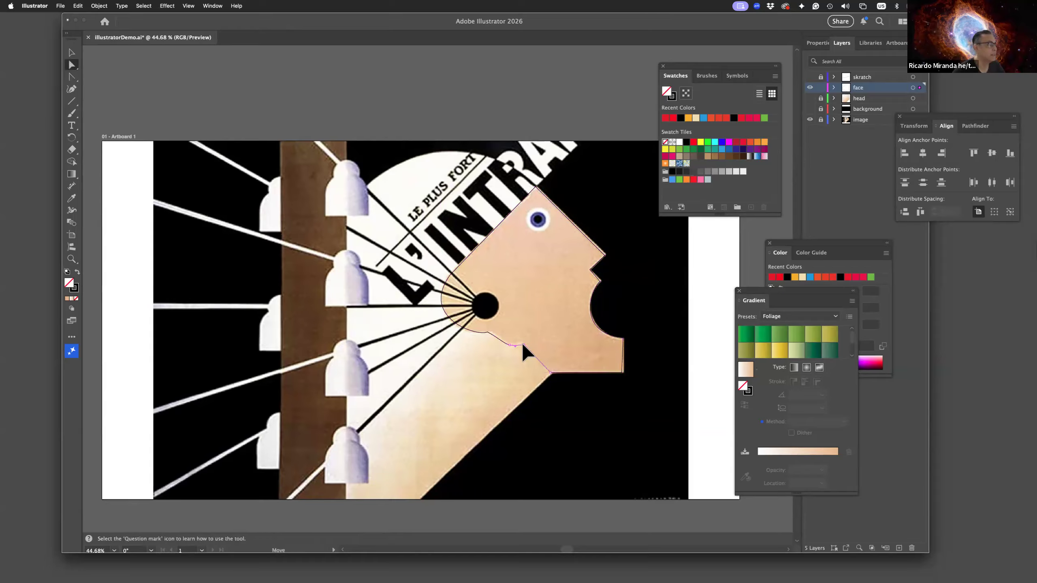
{"action": "left_click", "coordinate": [623, 373]}
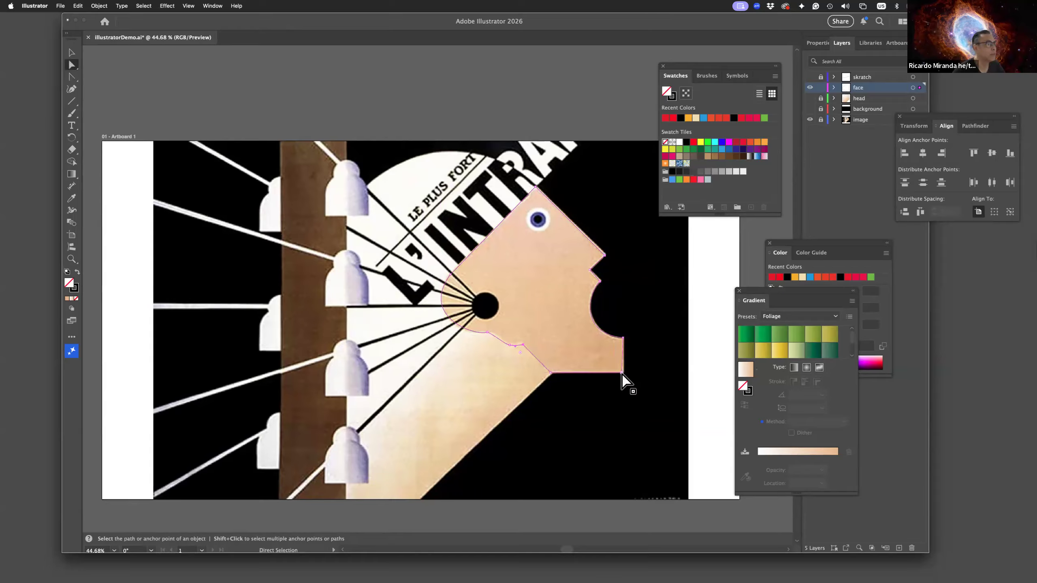
{"action": "left_click", "coordinate": [623, 373]}
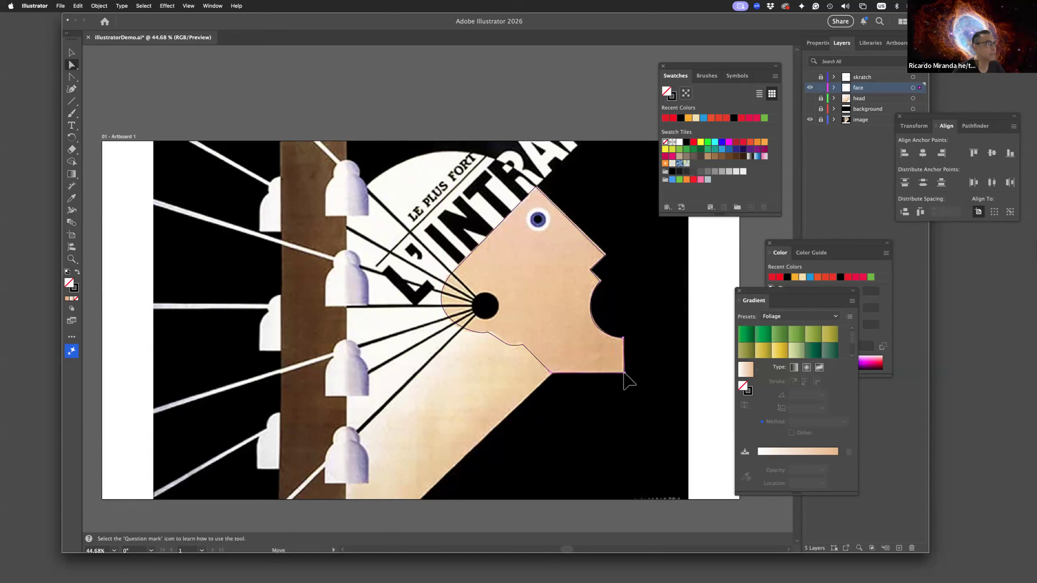
{"action": "left_click", "coordinate": [623, 373]}
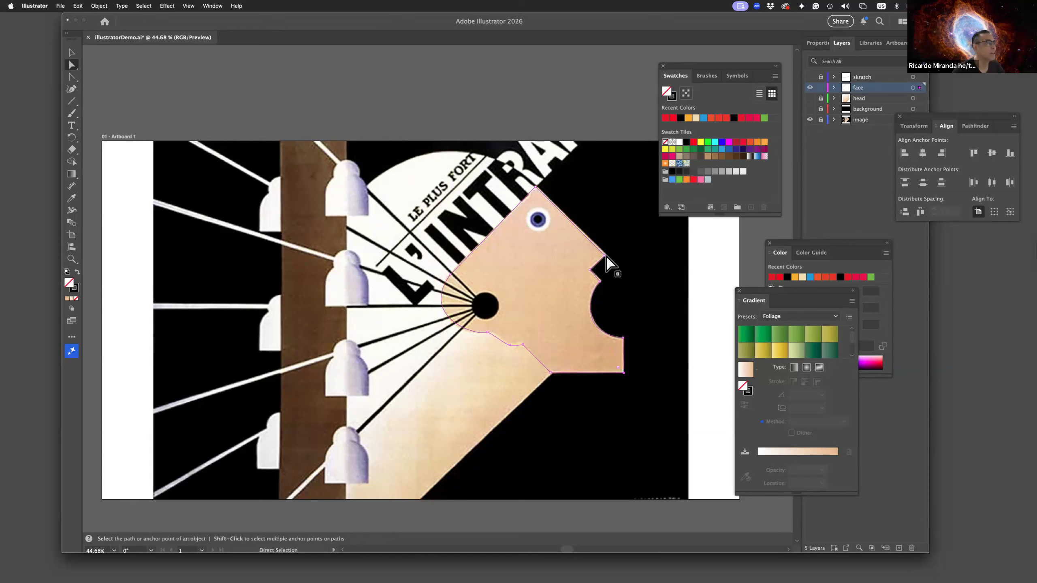
{"action": "left_click", "coordinate": [607, 255]}
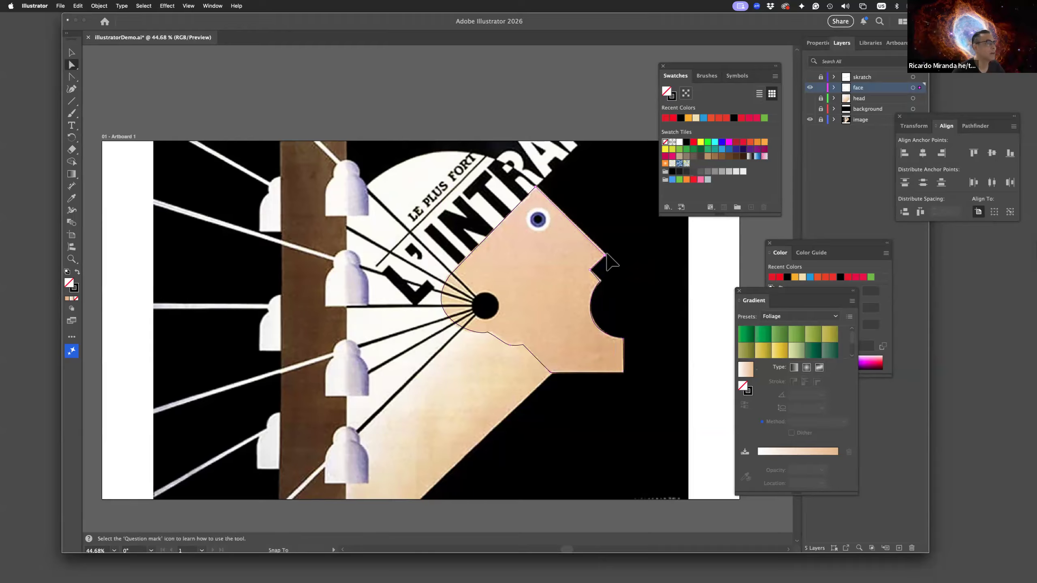
{"action": "left_click_drag", "start_coordinate": [607, 256], "coordinate": [607, 254]}
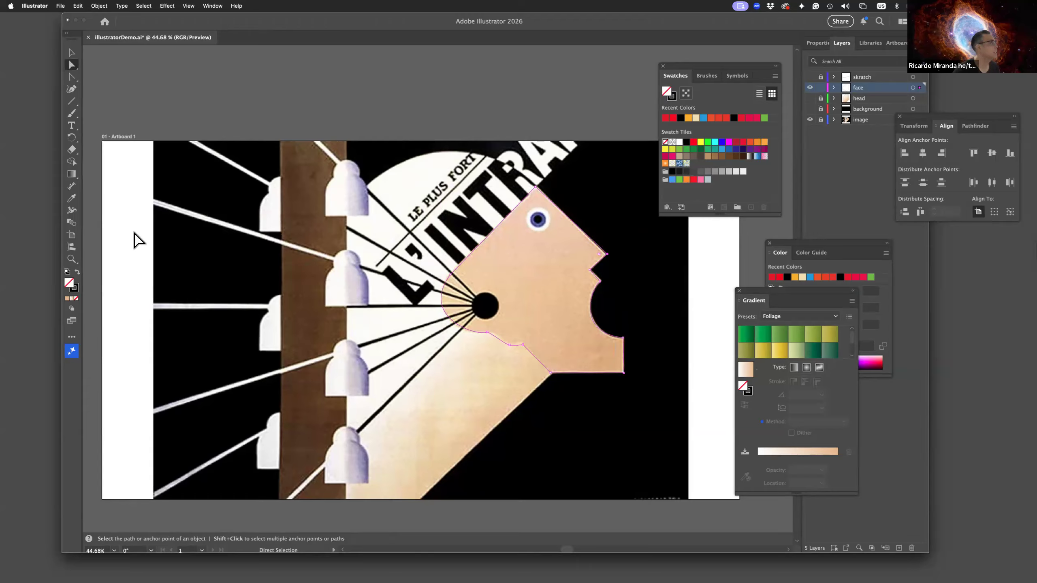
Step: Fill the face shape with the skin tone sampled from the poster image and give it a black stroke
{"action": "left_click", "coordinate": [74, 200]}
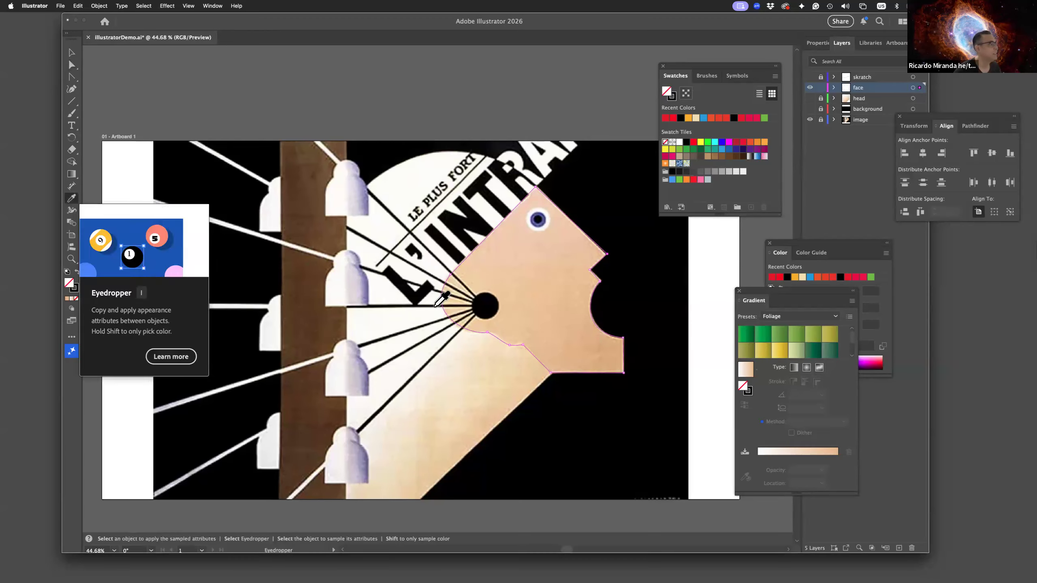
{"action": "left_click", "coordinate": [561, 294]}
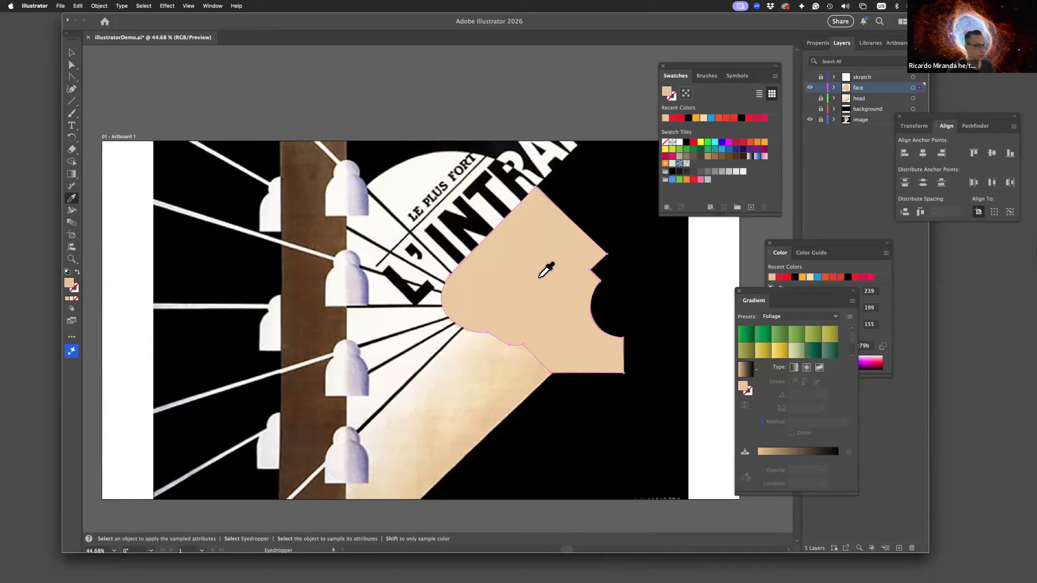
{"action": "left_click", "coordinate": [75, 291]}
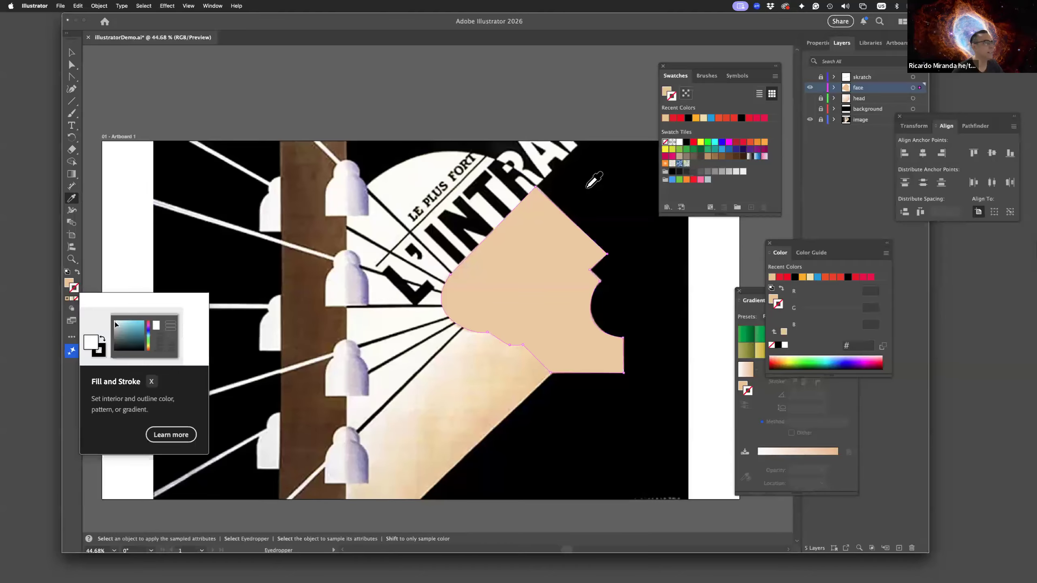
{"action": "left_click", "coordinate": [70, 283]}
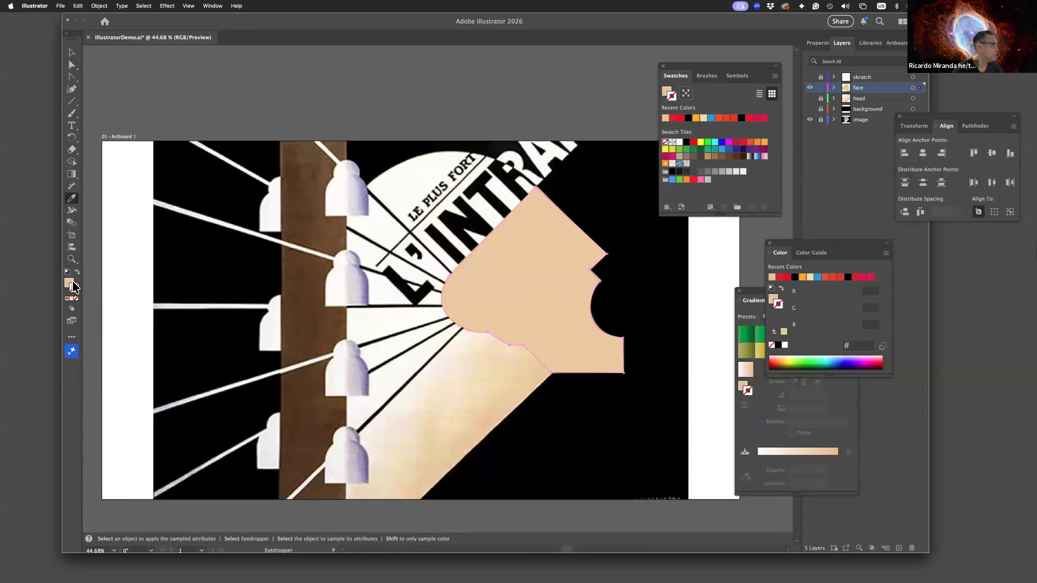
{"action": "left_click", "coordinate": [76, 291]}
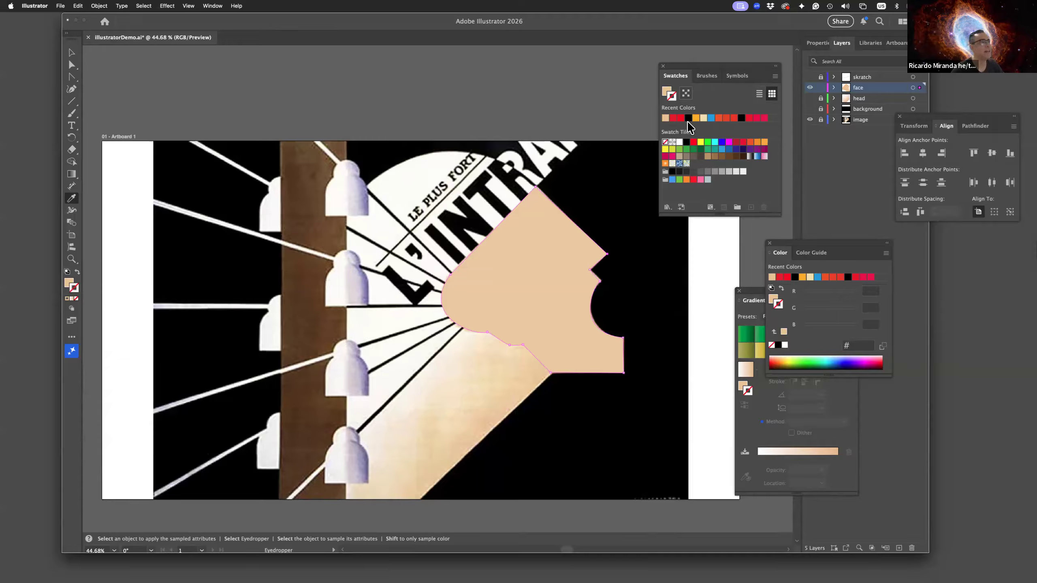
{"action": "left_click", "coordinate": [689, 119]}
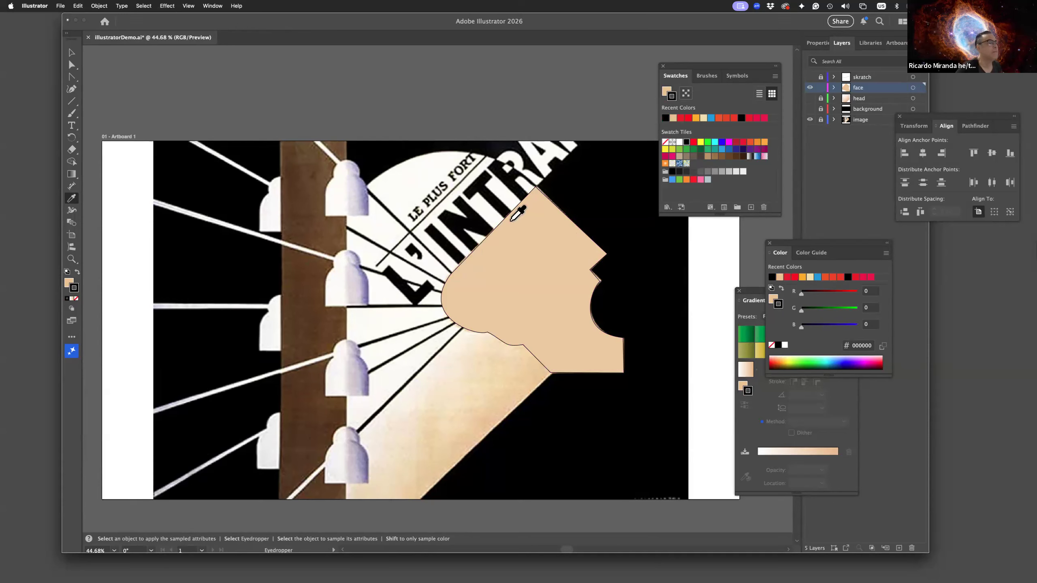
Step: Lock and hide the face layer, and add a new layer named eye above it
{"action": "left_click", "coordinate": [821, 87]}
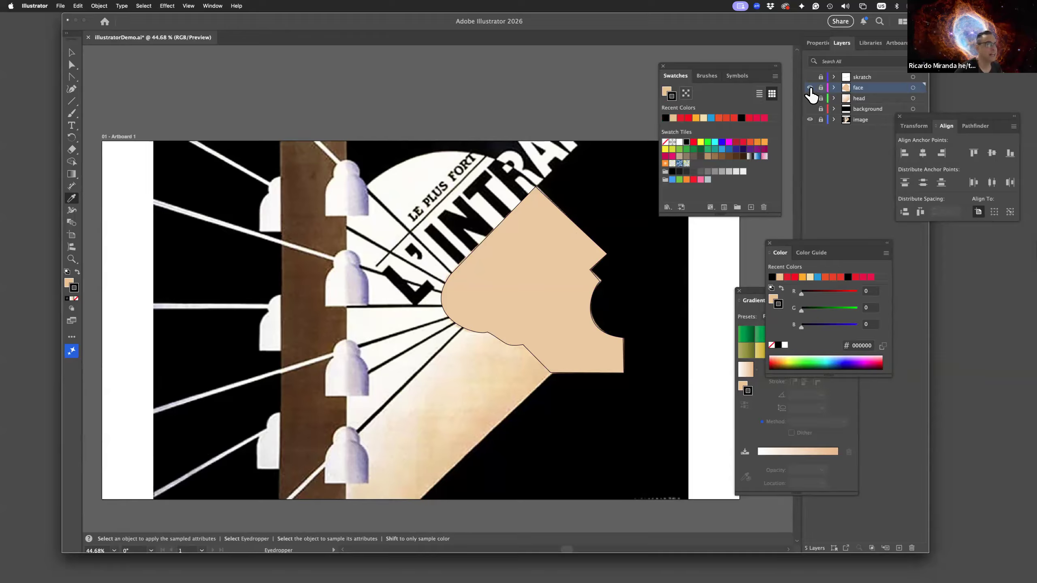
{"action": "left_click", "coordinate": [810, 87]}
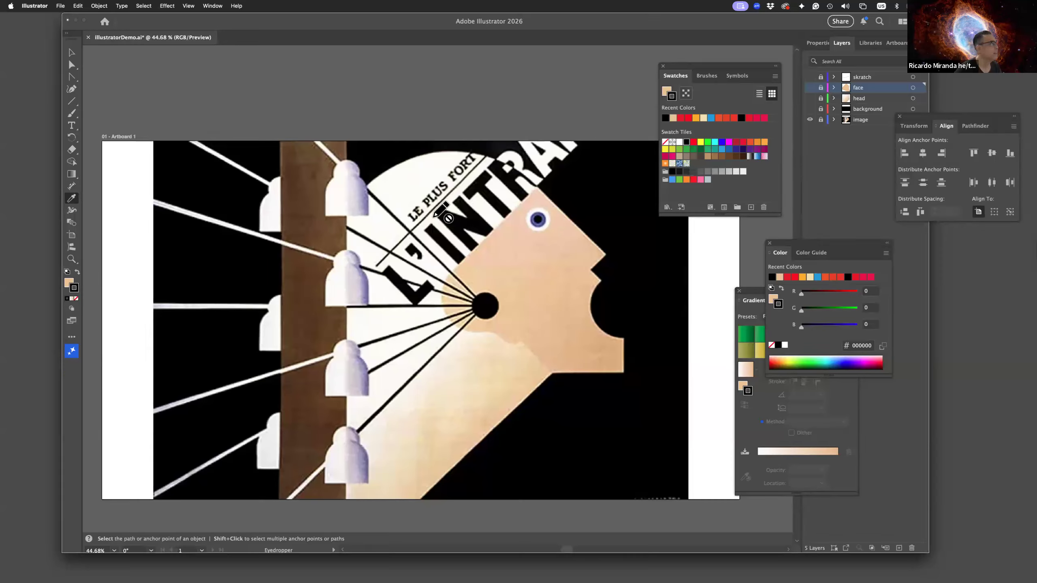
{"action": "left_click", "coordinate": [72, 102]}
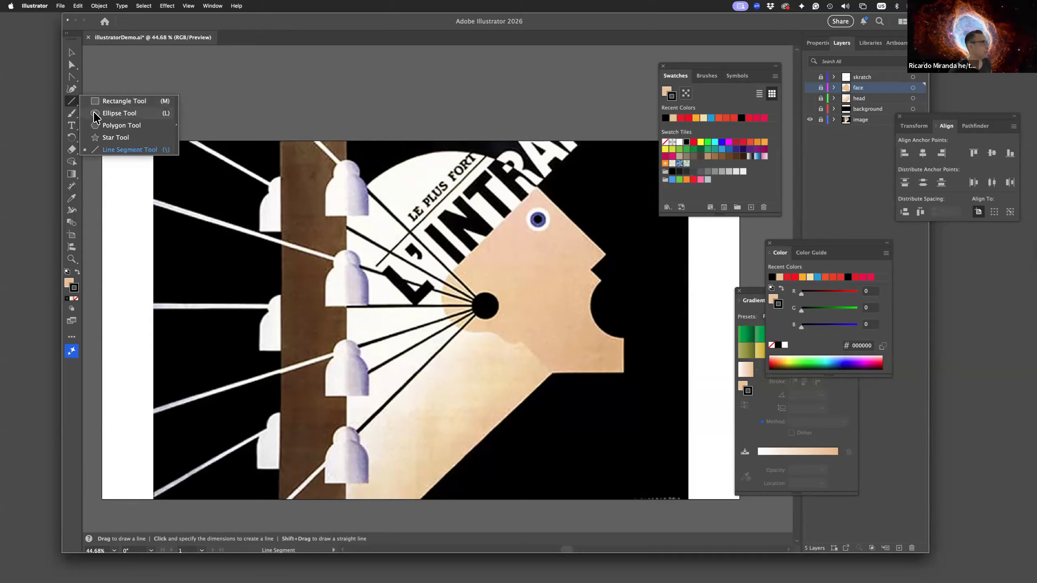
{"action": "left_click", "coordinate": [95, 115]}
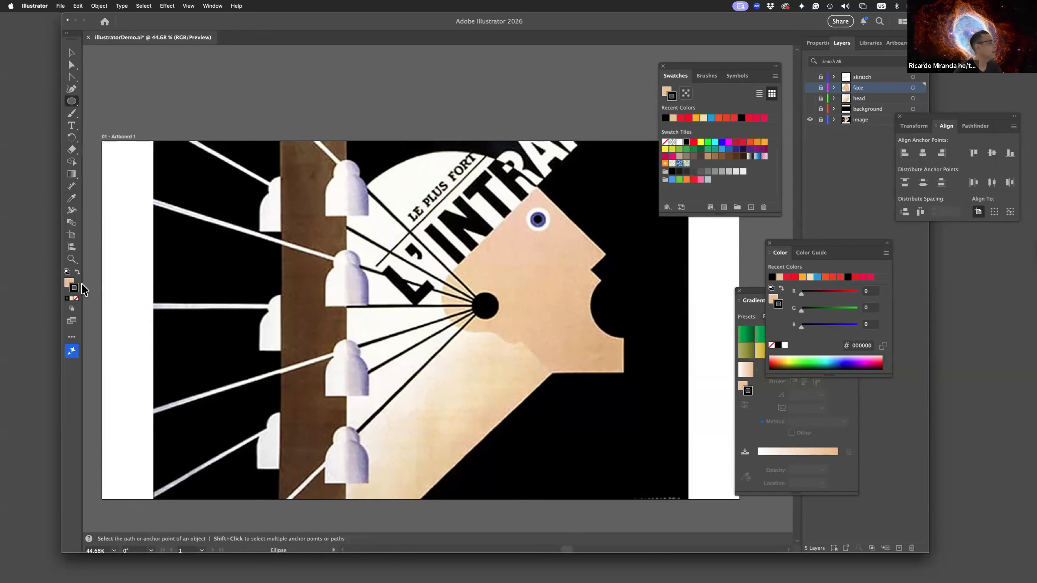
{"action": "left_click", "coordinate": [70, 259]}
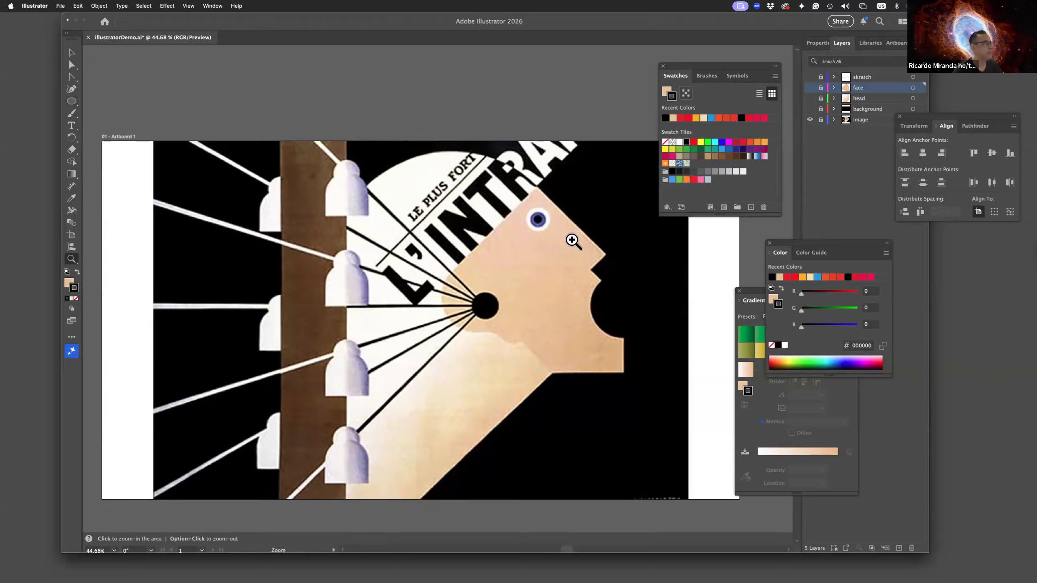
{"action": "left_click", "coordinate": [678, 297]}
{"action": "left_click", "coordinate": [550, 231]}
{"action": "left_click", "coordinate": [261, 125]}
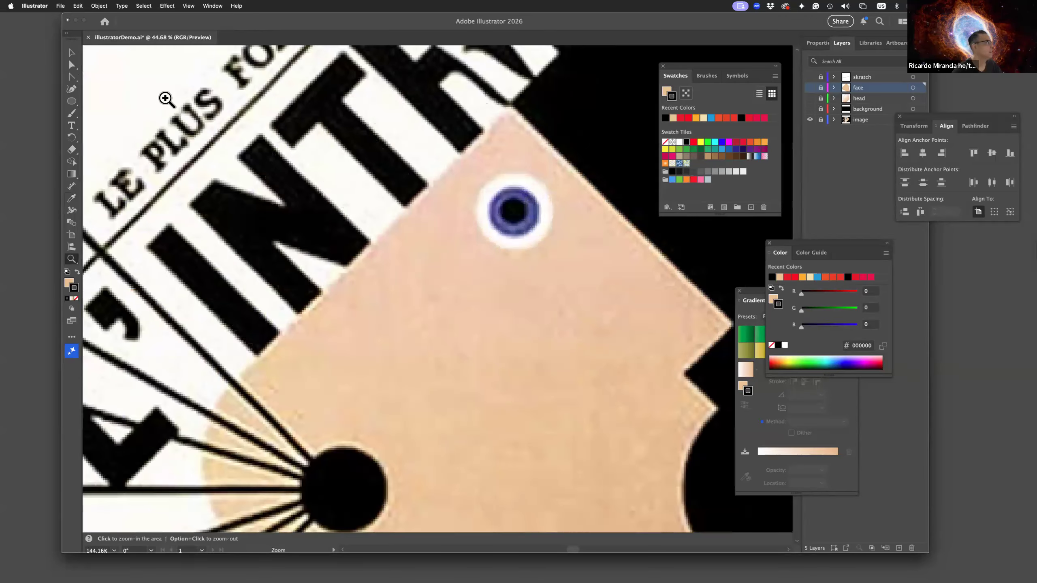
{"action": "left_click", "coordinate": [72, 102]}
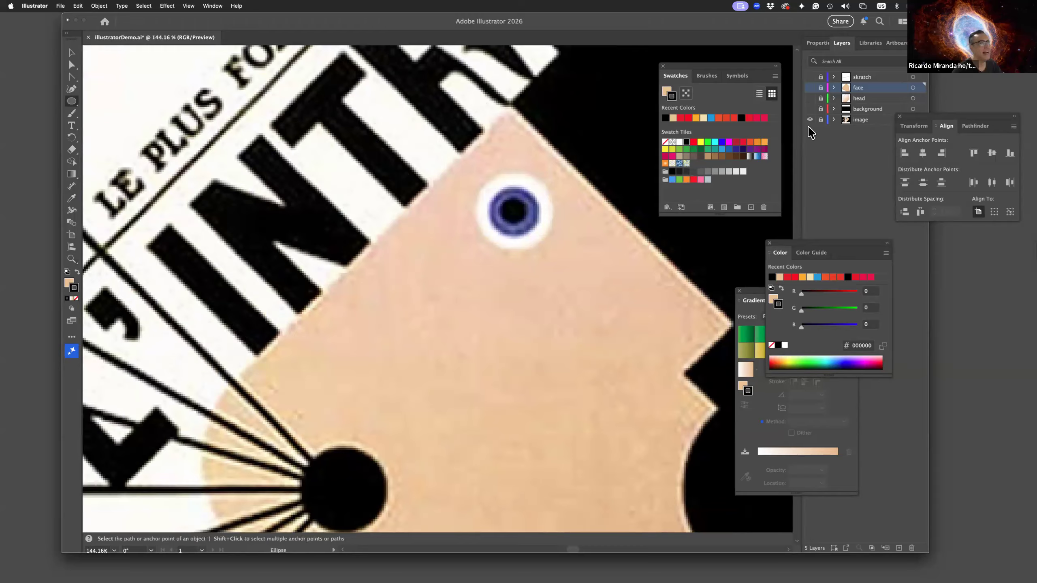
{"action": "left_click", "coordinate": [899, 549]}
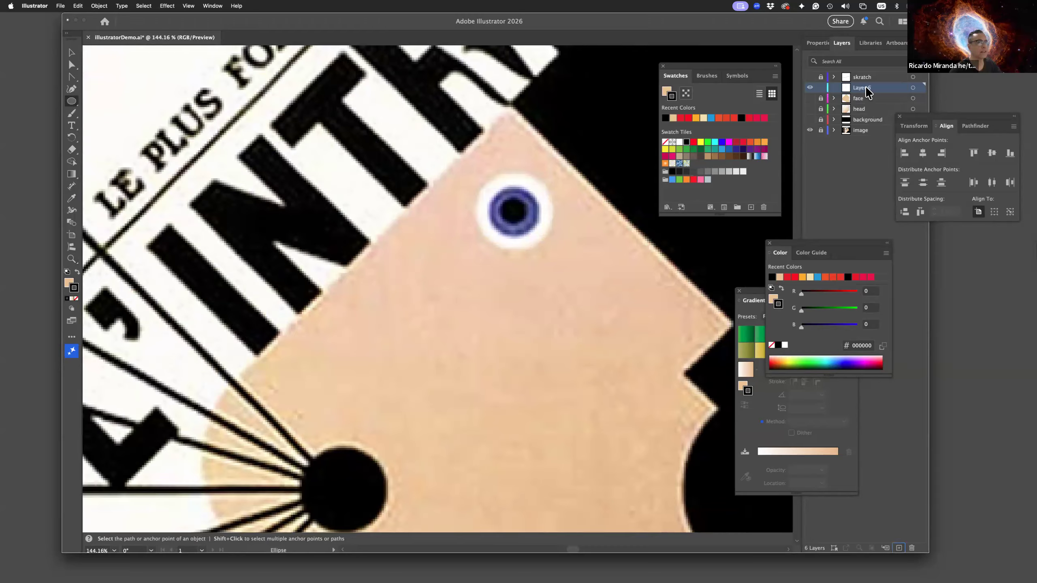
{"action": "double_click", "coordinate": [862, 87]}
{"action": "type", "text": "eye"}
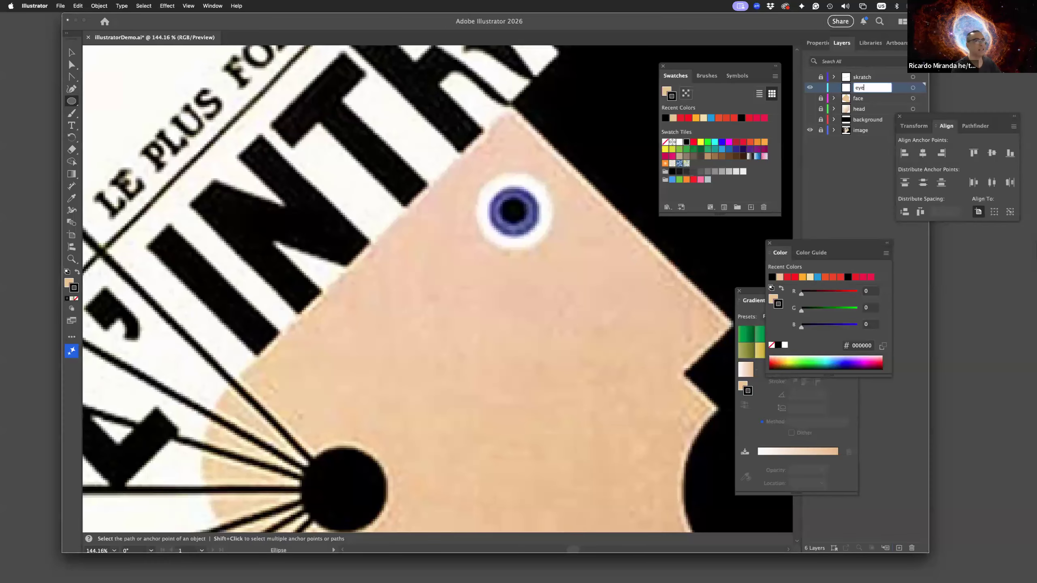
{"action": "key", "text": "Return"}
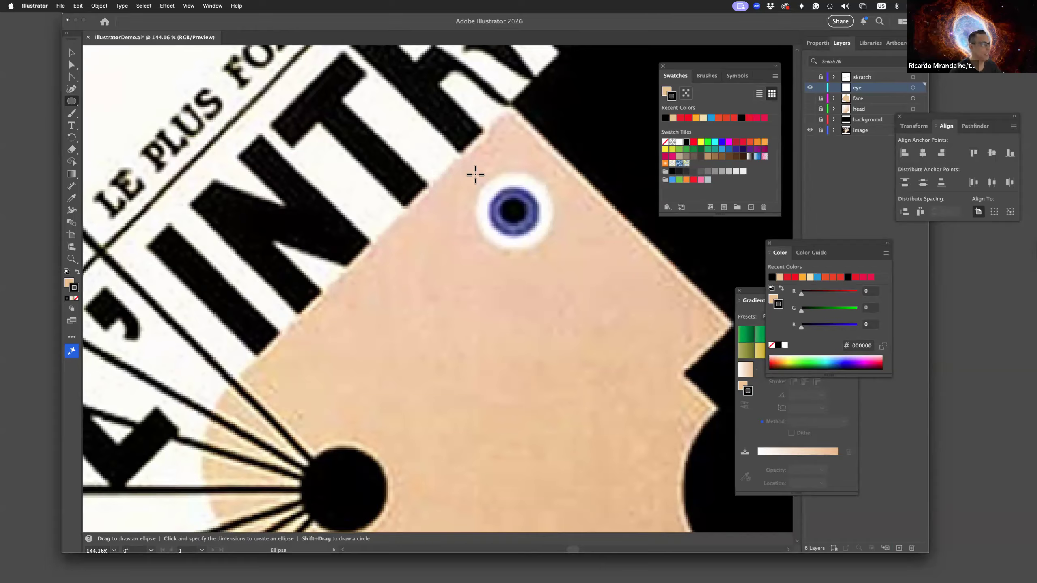
Step: Draw a circle around the white of the poster's eye and remove its fill
{"action": "left_click_drag", "start_coordinate": [472, 170], "coordinate": [554, 234]}
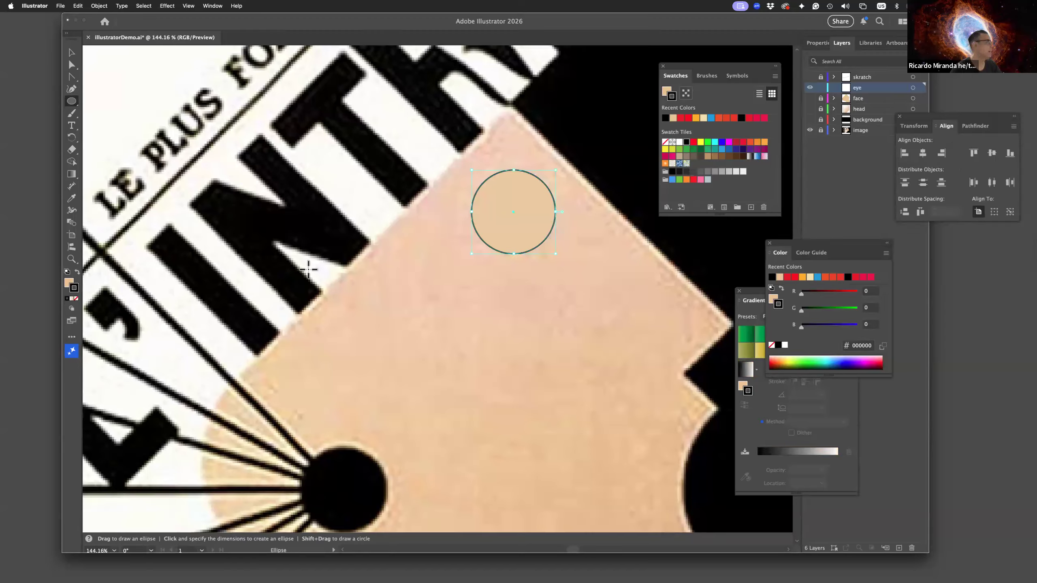
{"action": "left_click", "coordinate": [69, 284]}
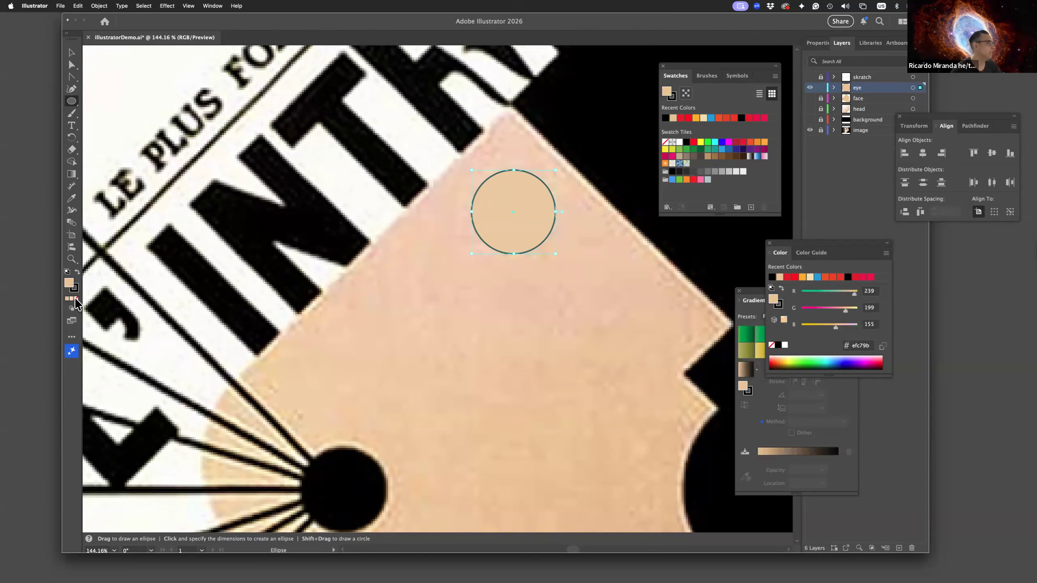
{"action": "left_click", "coordinate": [76, 299]}
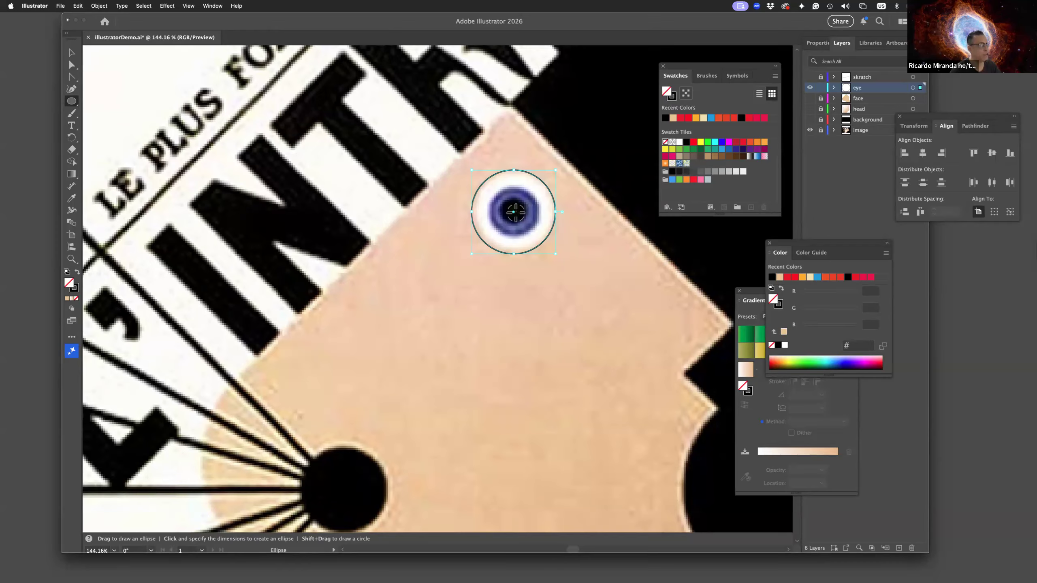
Step: Draw an unfilled circle around the blue iris inside the eye and nudge it left to fit
{"action": "left_click_drag", "start_coordinate": [516, 212], "coordinate": [503, 207]}
{"action": "left_click_drag", "start_coordinate": [504, 207], "coordinate": [503, 204]}
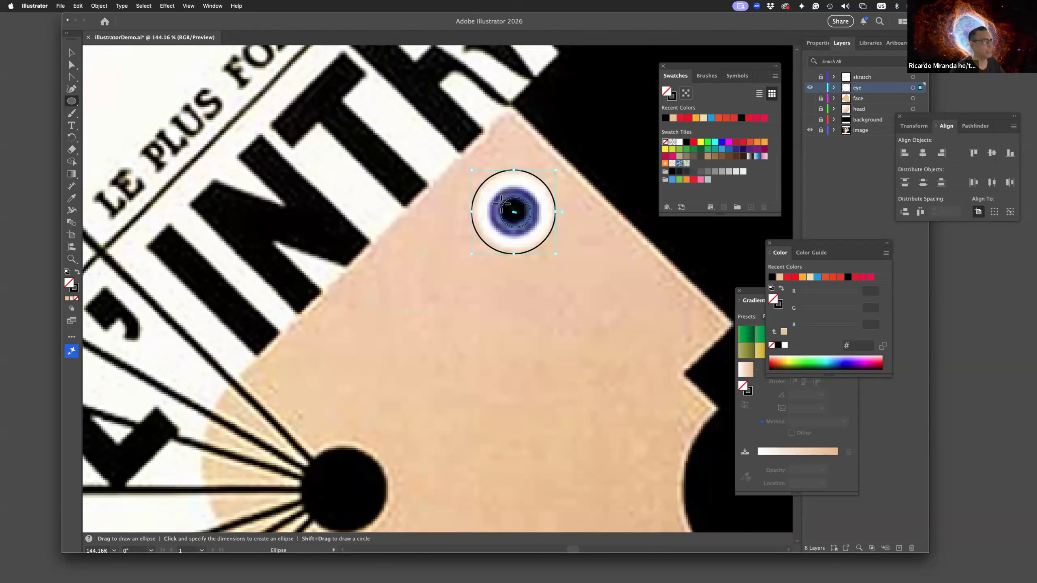
{"action": "left_click_drag", "start_coordinate": [501, 202], "coordinate": [489, 192]}
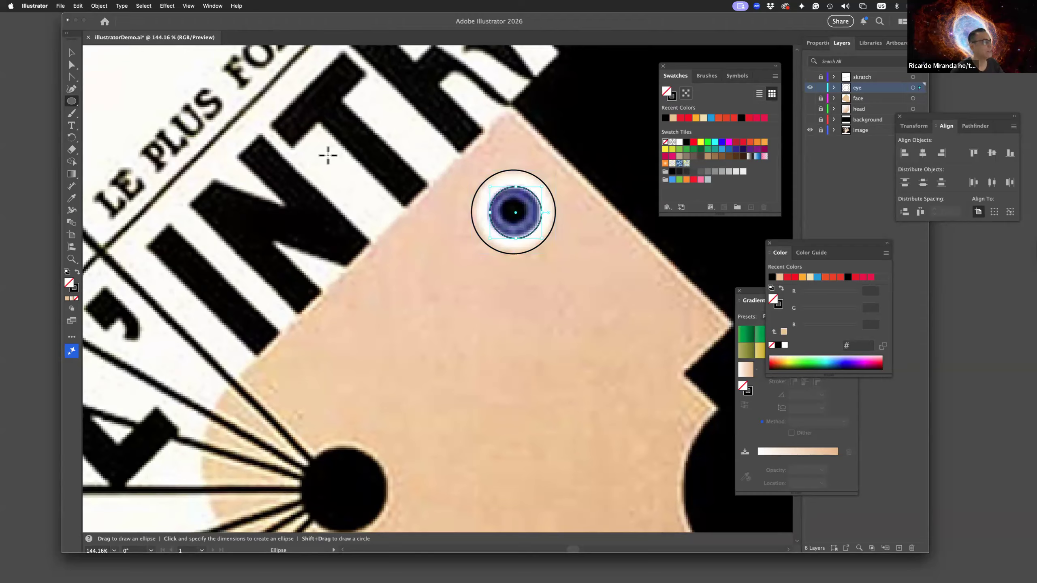
{"action": "key", "text": "Left"}
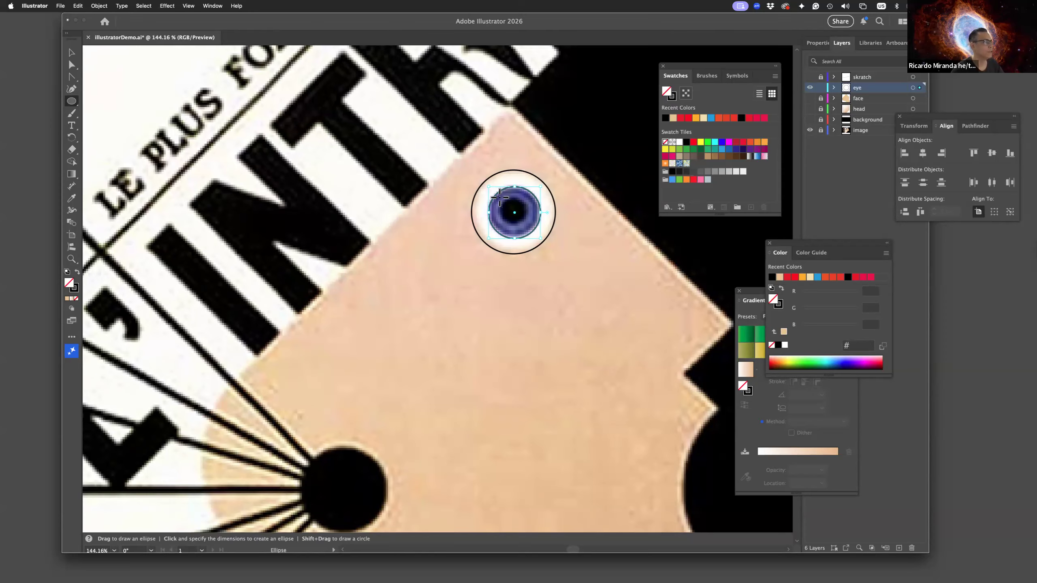
Step: Draw a circle over the pupil, nudge it right, and swap its stroke and fill to make it solid black
{"action": "left_click_drag", "start_coordinate": [502, 199], "coordinate": [528, 214]}
{"action": "key", "text": "Right"}
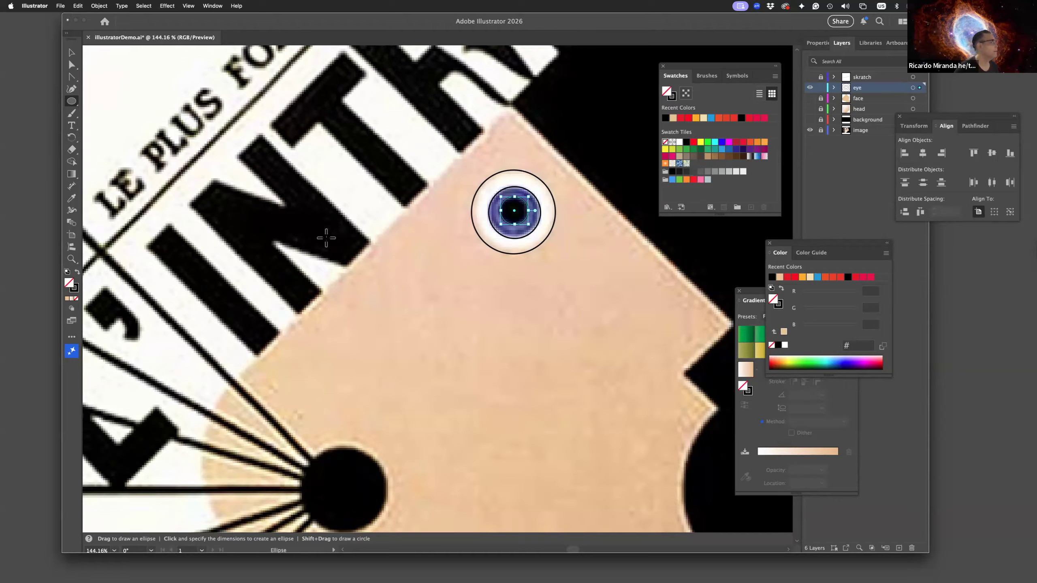
{"action": "left_click", "coordinate": [76, 273]}
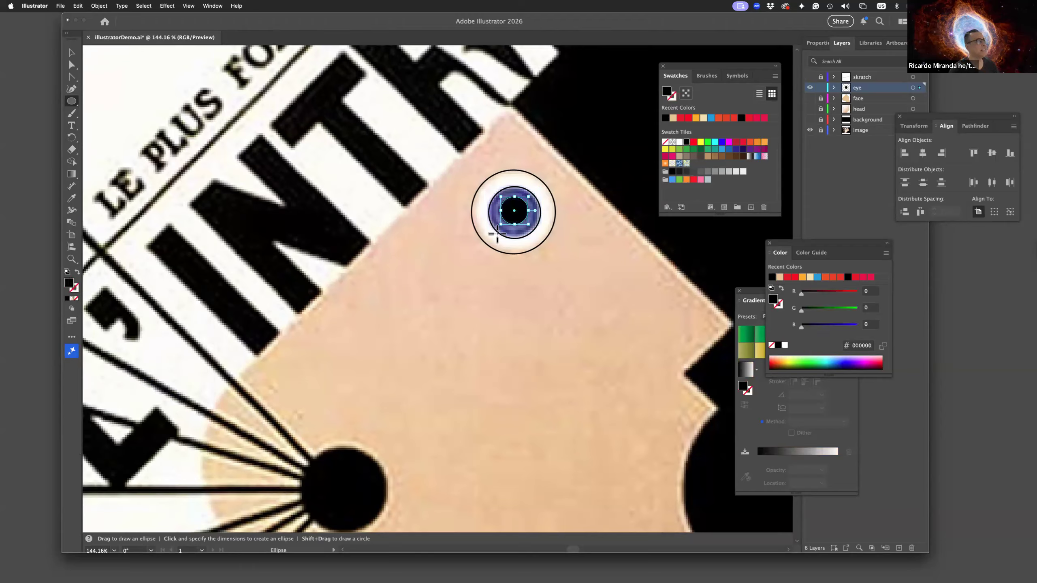
Step: Fill the iris circle with a blue swatch, keeping its black stroke
{"action": "key", "text": "a"}
{"action": "left_click", "coordinate": [509, 239]}
{"action": "key", "text": "l"}
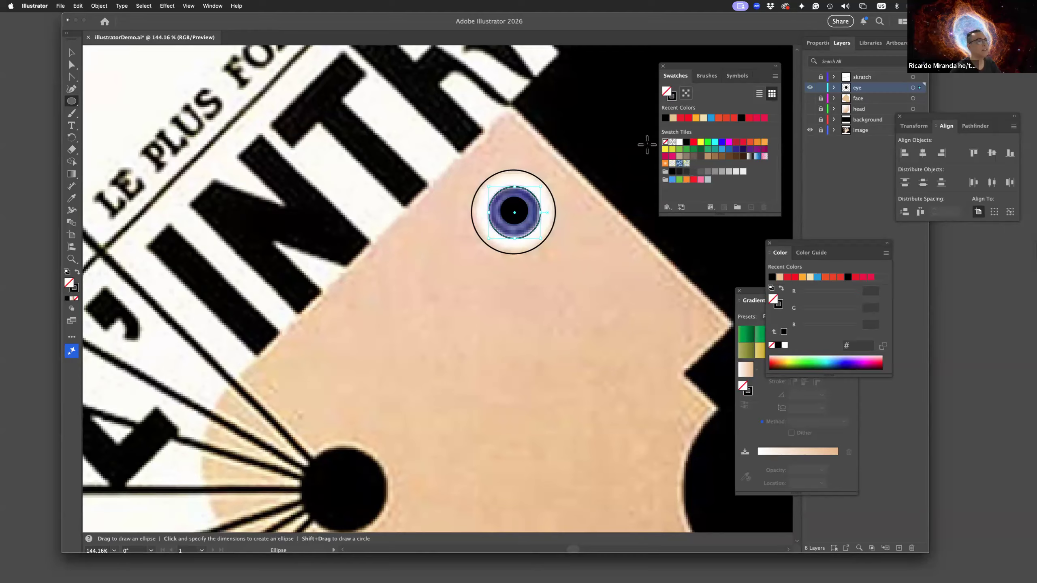
{"action": "left_click", "coordinate": [728, 149]}
Step: Apply the default white fill and black stroke to the outer eye circle
{"action": "key", "text": "a"}
{"action": "left_click", "coordinate": [548, 185]}
{"action": "key", "text": "l"}
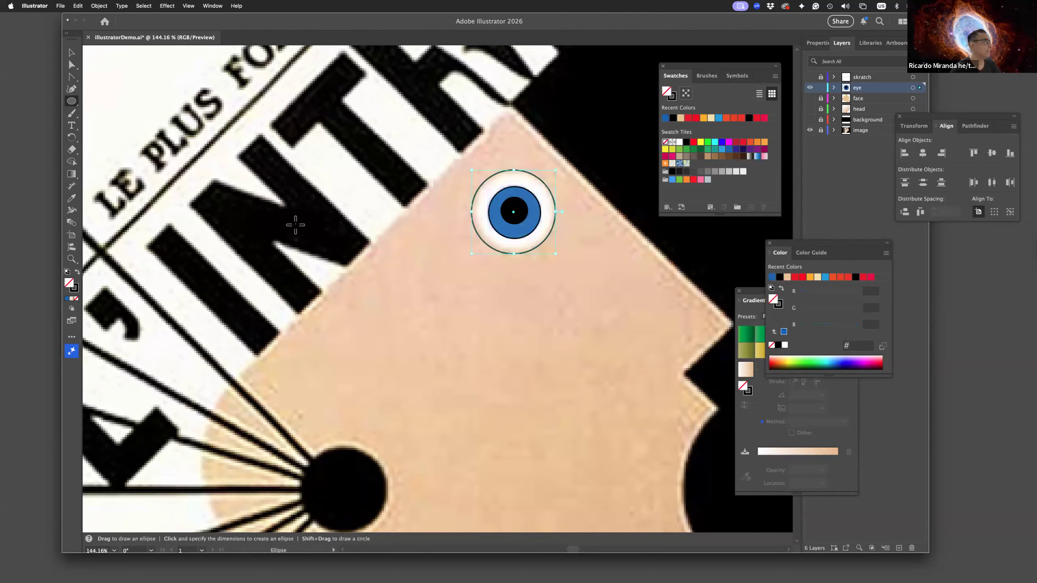
{"action": "left_click", "coordinate": [67, 272]}
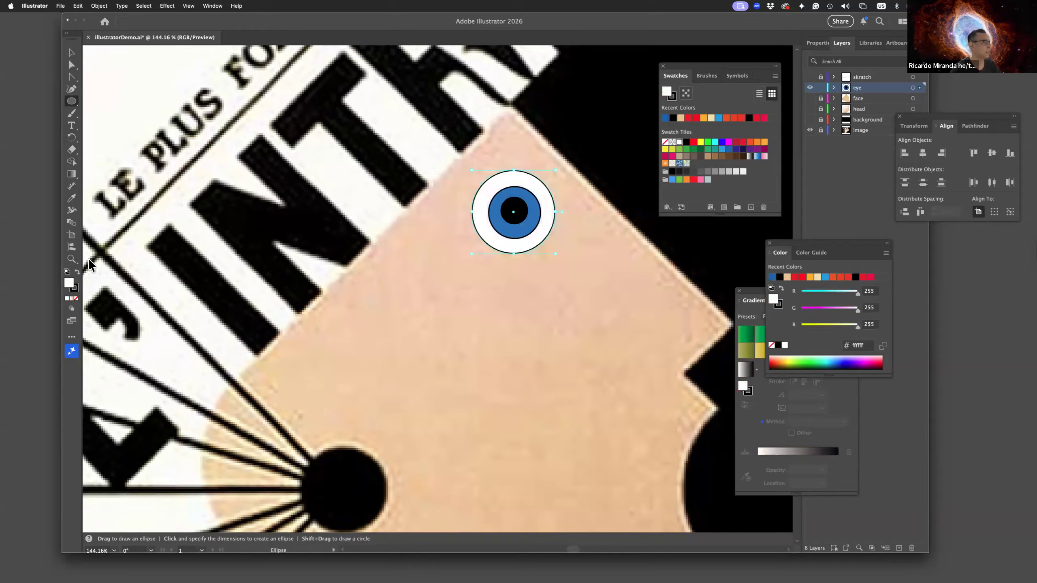
{"action": "key", "text": "a"}
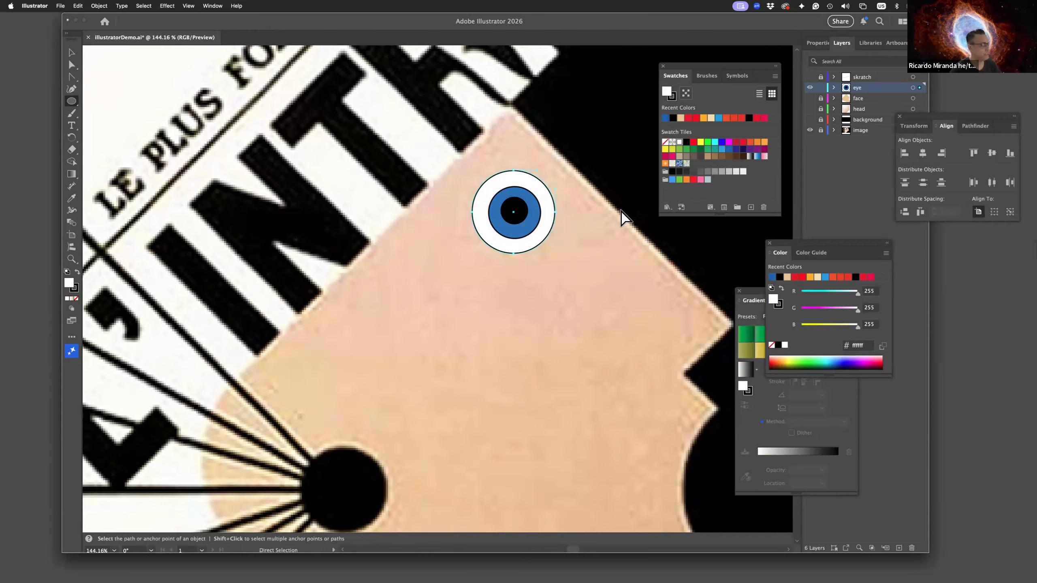
Step: Save the document and review the ellipses contained in the eye layer
{"action": "key", "text": "l"}
{"action": "key", "text": "super+s"}
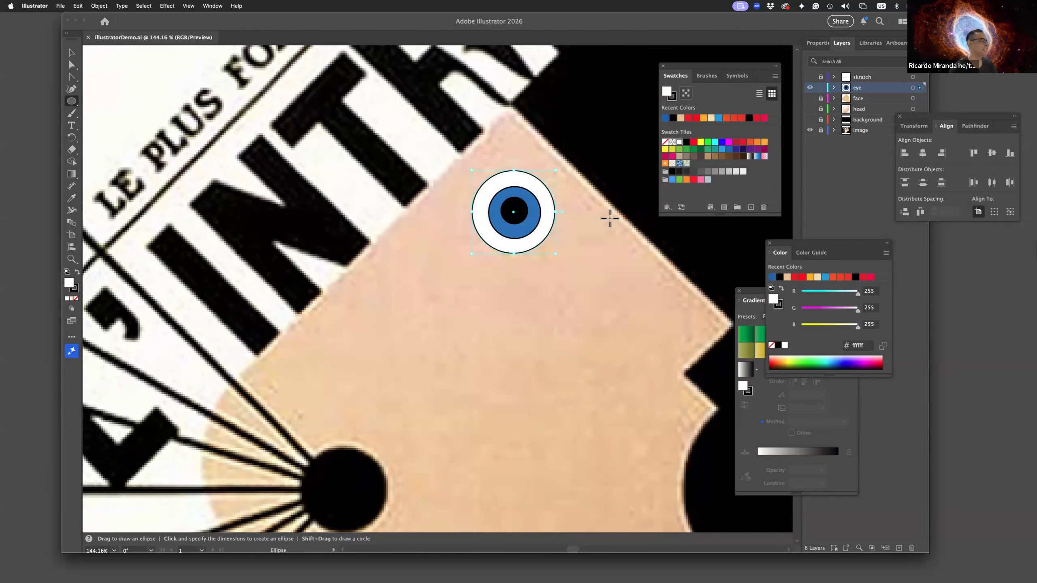
{"action": "scroll", "coordinate": [604, 236], "scroll_direction": "down", "scroll_amount": 2}
{"action": "scroll", "coordinate": [606, 237], "scroll_direction": "down", "scroll_amount": 5}
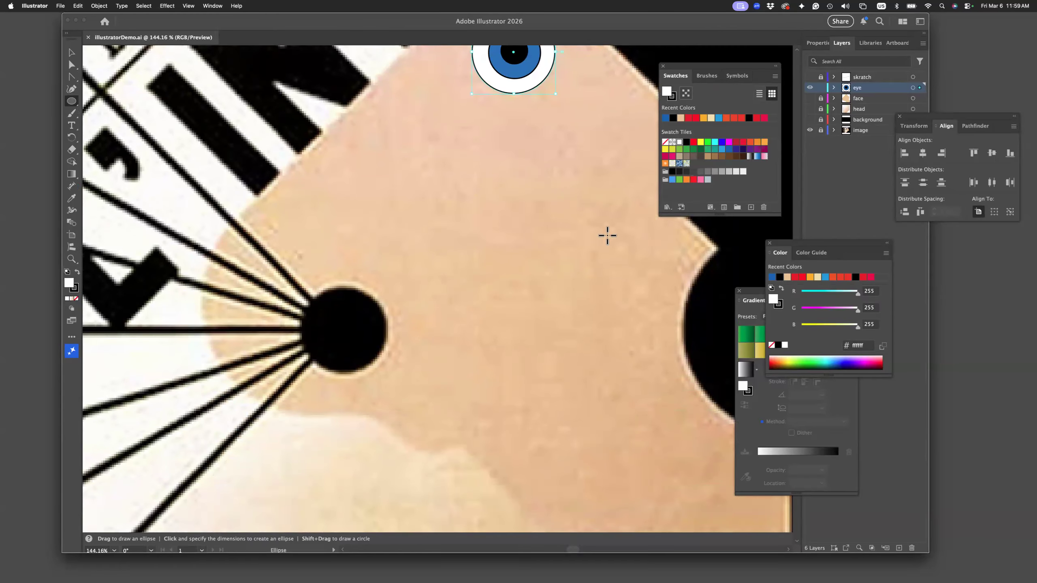
{"action": "key", "text": "super+0"}
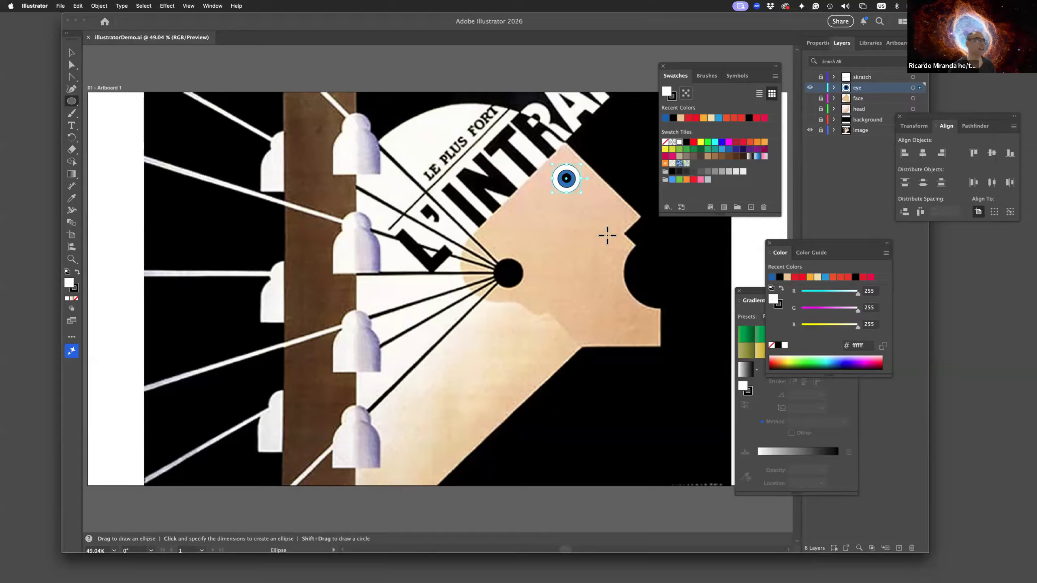
{"action": "left_click", "coordinate": [833, 88]}
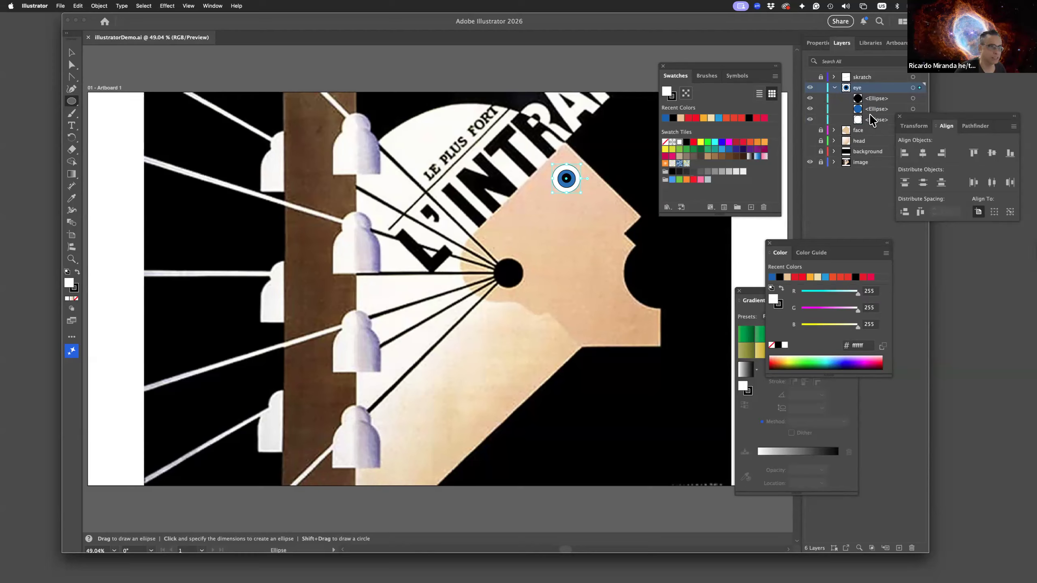
{"action": "left_click", "coordinate": [835, 89]}
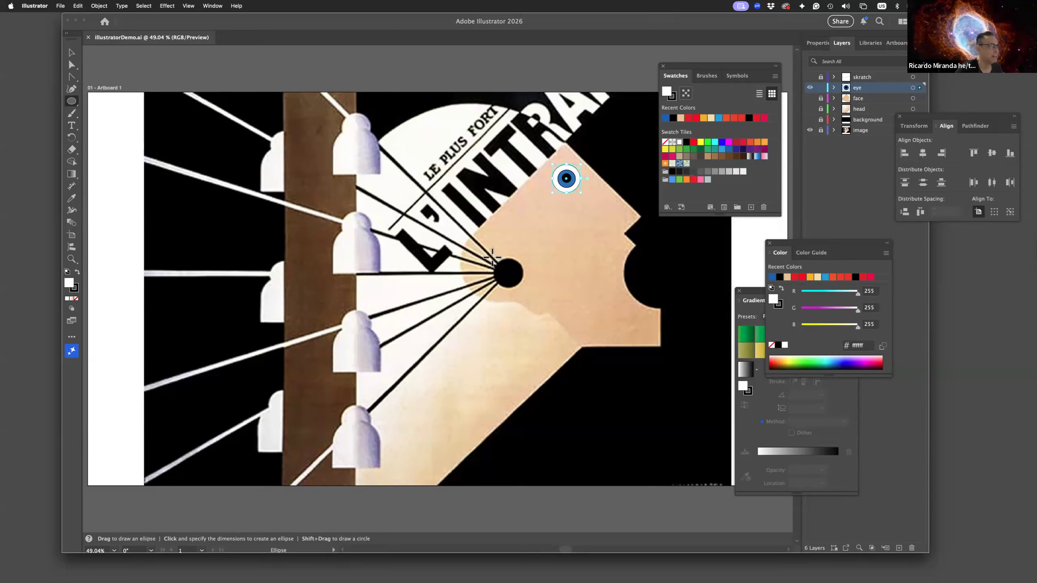
Step: Draw a circle over the ear's black disc and give it a black fill with no stroke
{"action": "left_click_drag", "start_coordinate": [494, 256], "coordinate": [525, 273]}
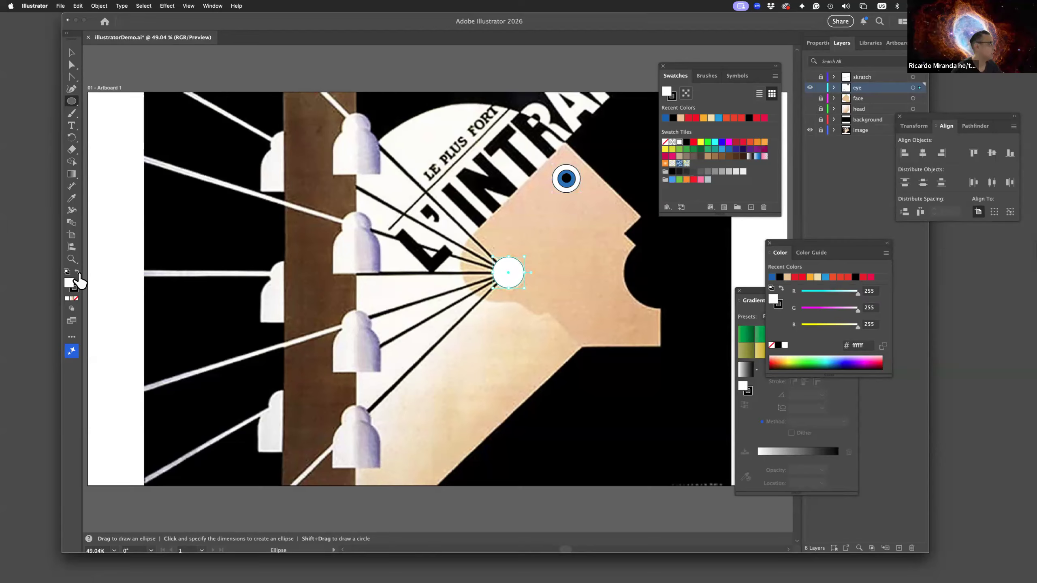
{"action": "left_click", "coordinate": [77, 272]}
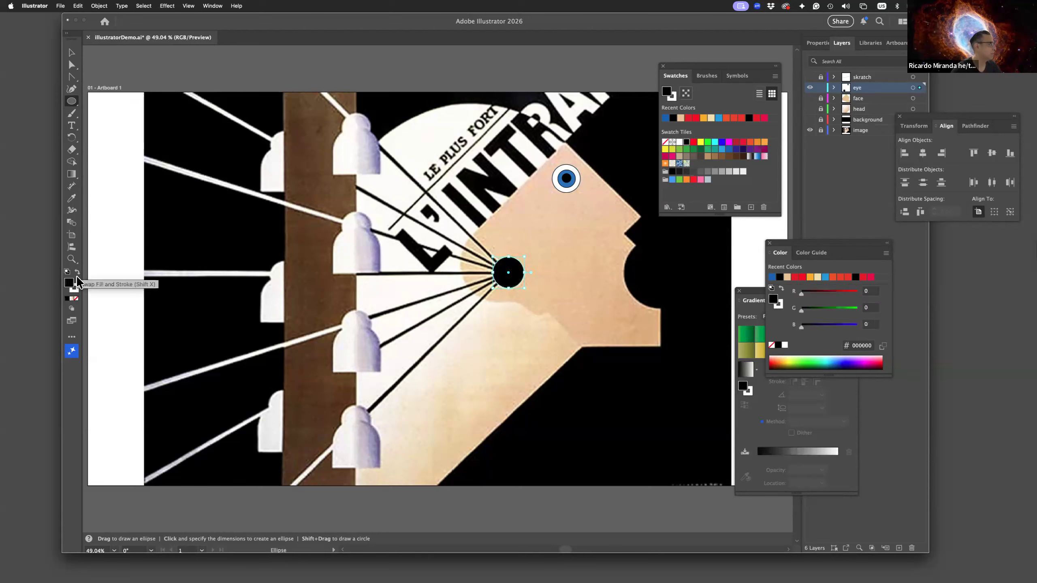
{"action": "left_click", "coordinate": [76, 297]}
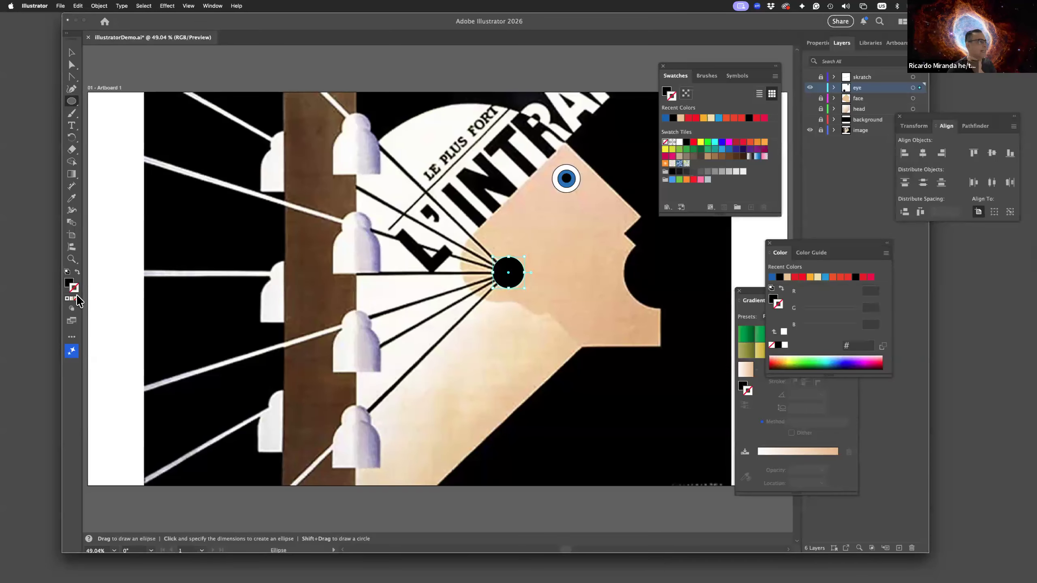
Step: Show the face, head and background layers to check the artwork, and hide them again together with the eye layer
{"action": "left_click", "coordinate": [810, 98]}
{"action": "left_click", "coordinate": [810, 108]}
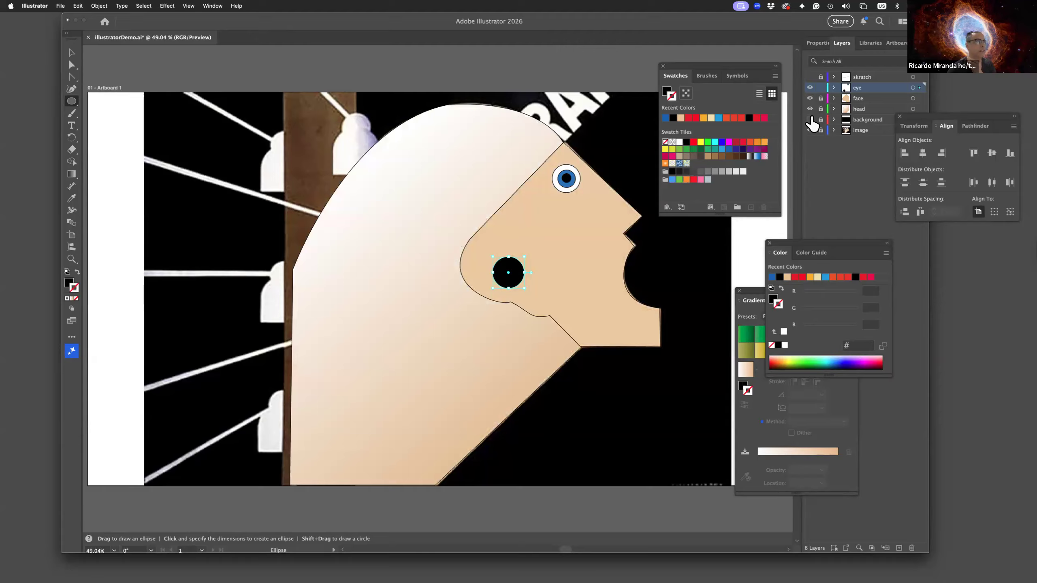
{"action": "left_click", "coordinate": [810, 119]}
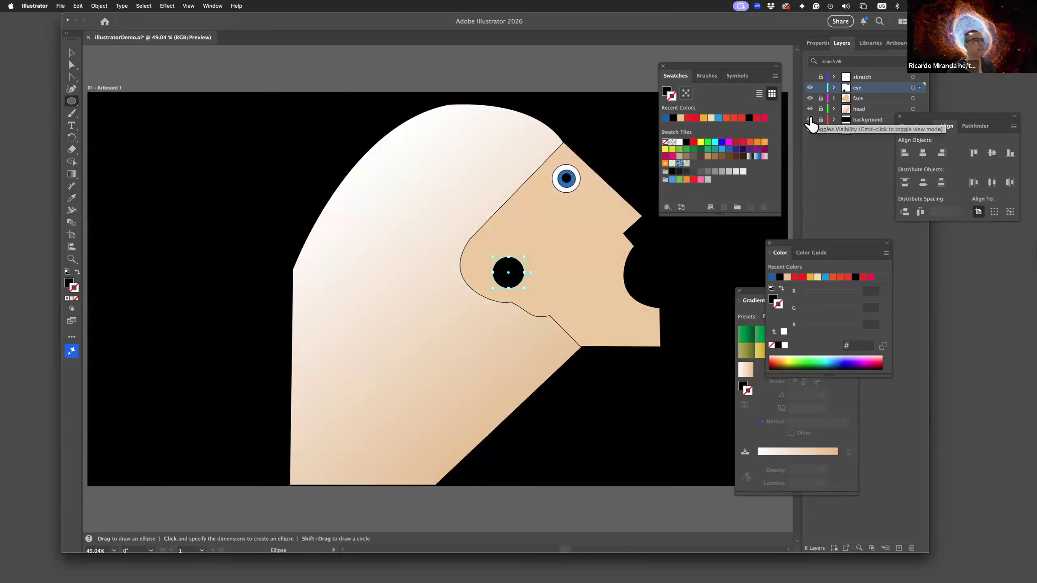
{"action": "left_click_drag", "start_coordinate": [810, 120], "coordinate": [810, 95]}
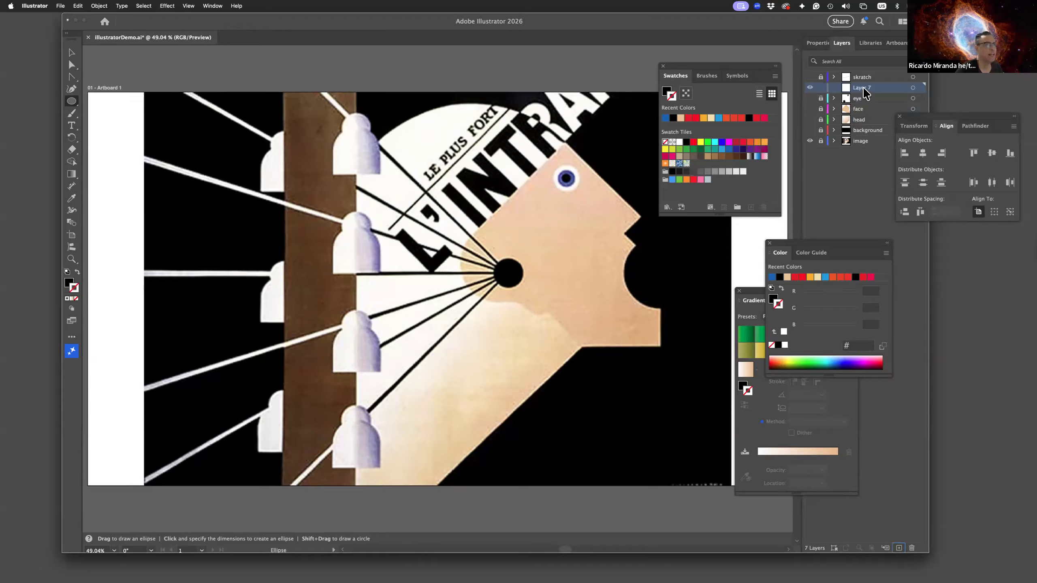
Step: Name the new layer above the eye layer "title"
{"action": "double_click", "coordinate": [863, 88]}
{"action": "type", "text": "title"}
{"action": "key", "text": "Return"}
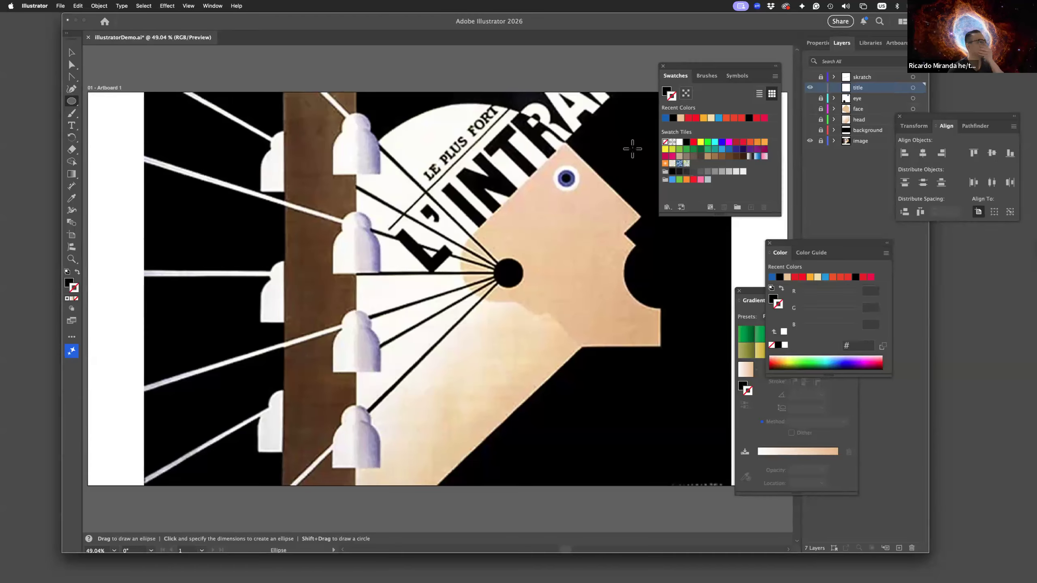
Step: Draw a straight diagonal line segment along the baseline of the poster's L'INTRA lettering
{"action": "left_click", "coordinate": [74, 102]}
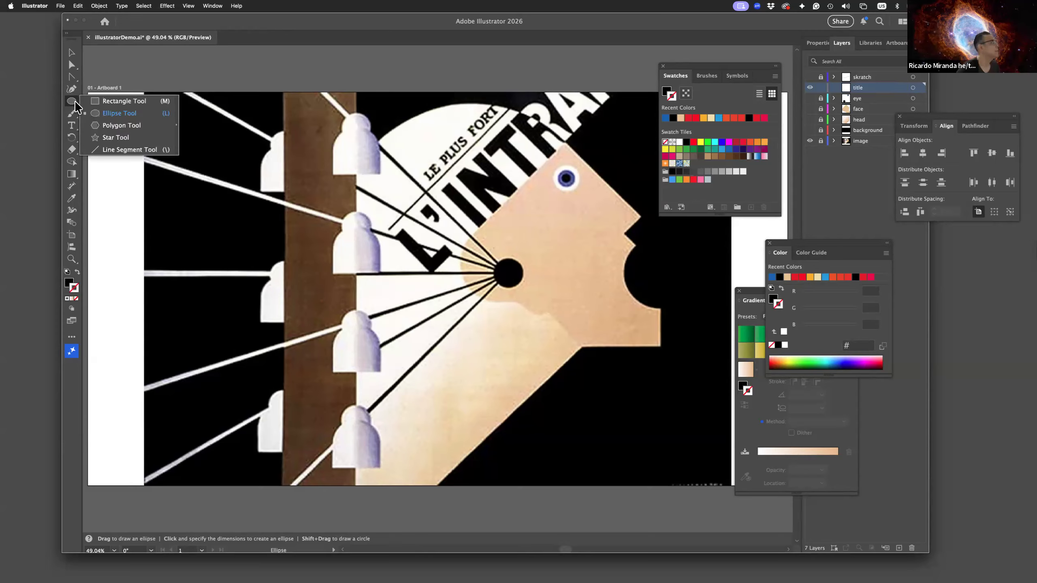
{"action": "left_click", "coordinate": [105, 151]}
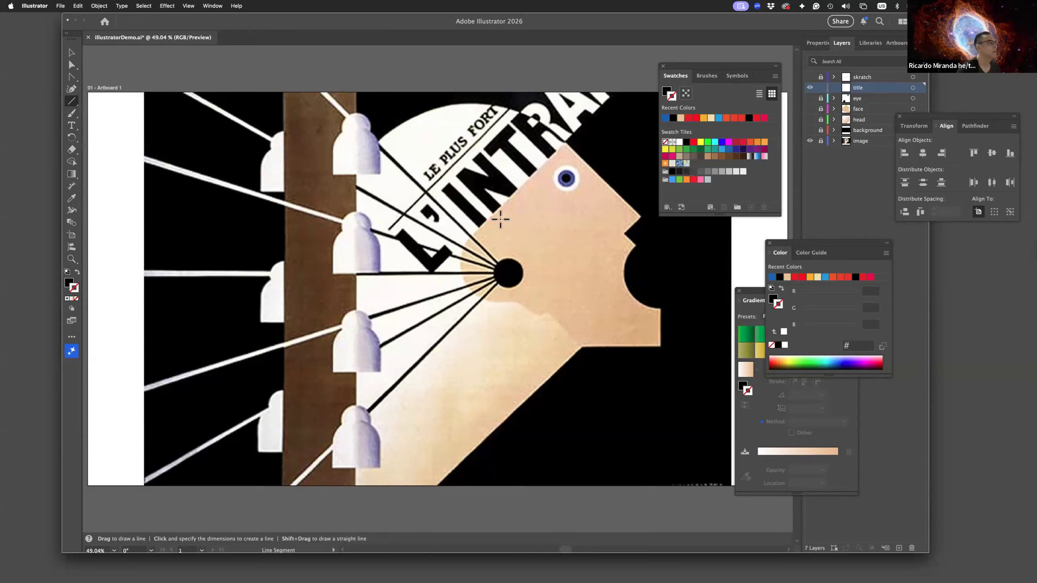
{"action": "left_click", "coordinate": [427, 276]}
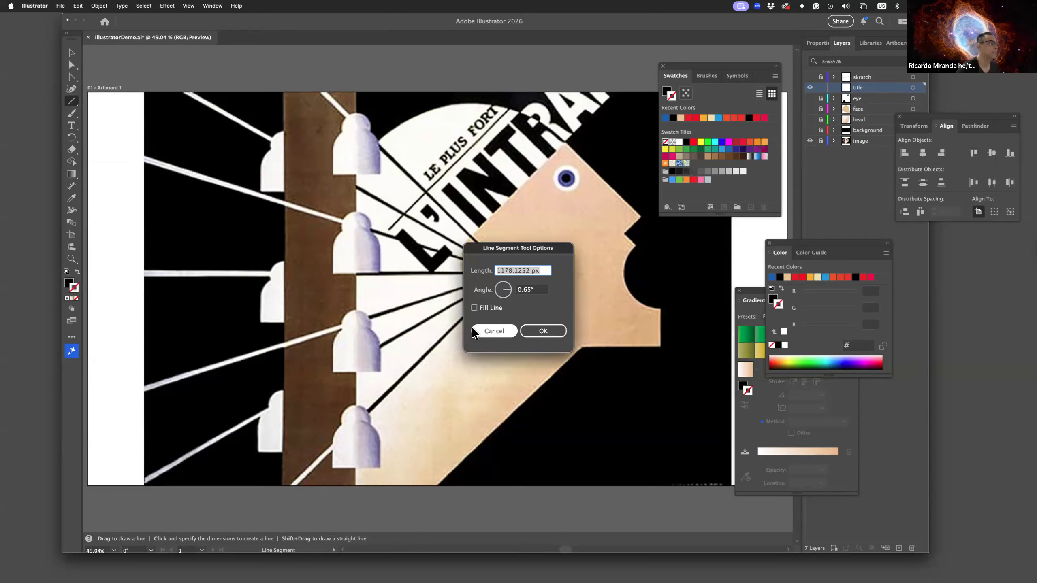
{"action": "left_click", "coordinate": [482, 332]}
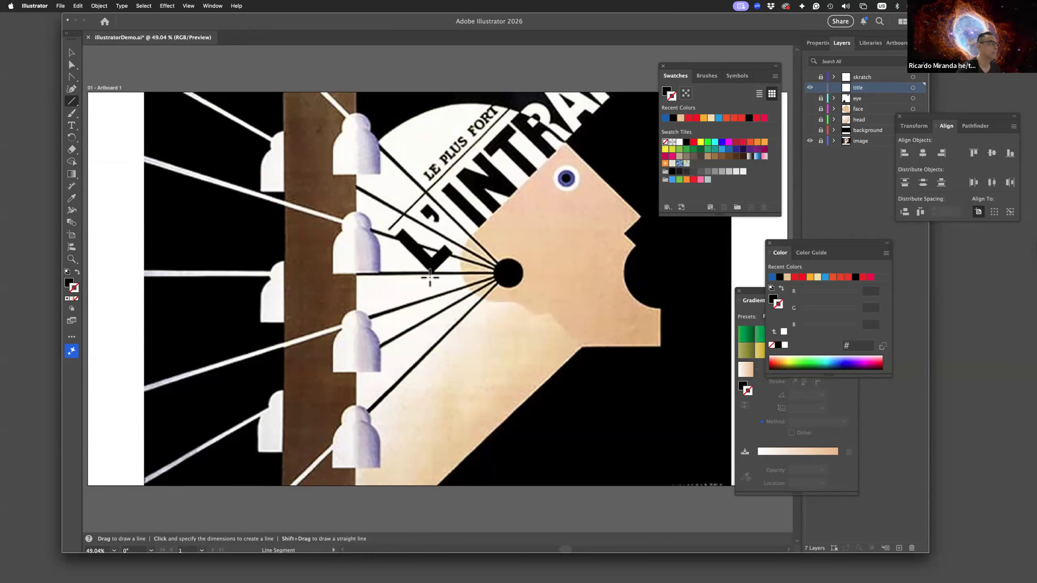
{"action": "left_click_drag", "start_coordinate": [430, 277], "coordinate": [619, 88]}
{"action": "left_click_drag", "start_coordinate": [619, 89], "coordinate": [619, 89]}
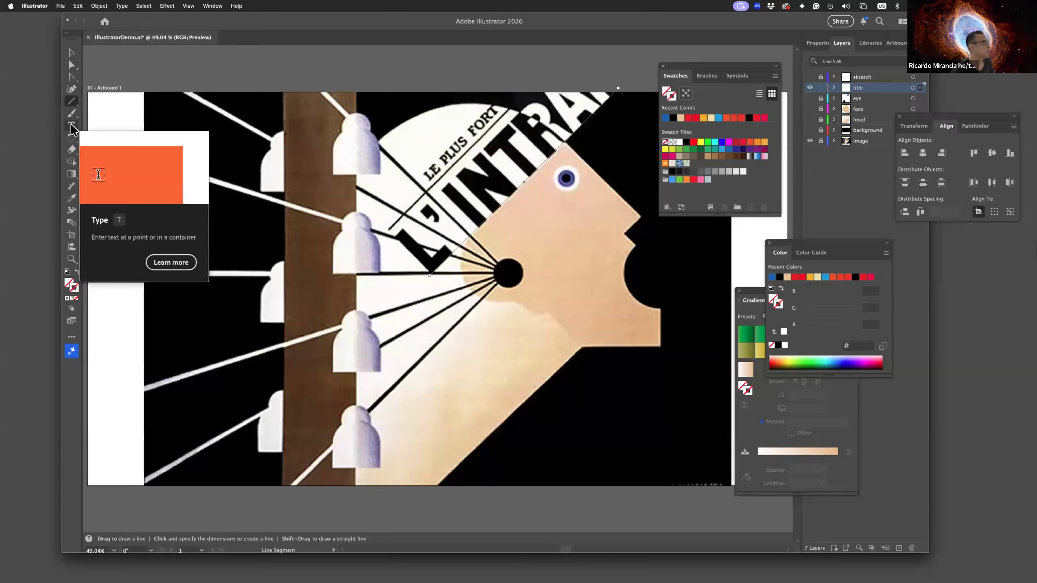
Step: Turn the diagonal line into a text path using the Type on a Path tool
{"action": "left_click_drag", "start_coordinate": [71, 128], "coordinate": [114, 129]}
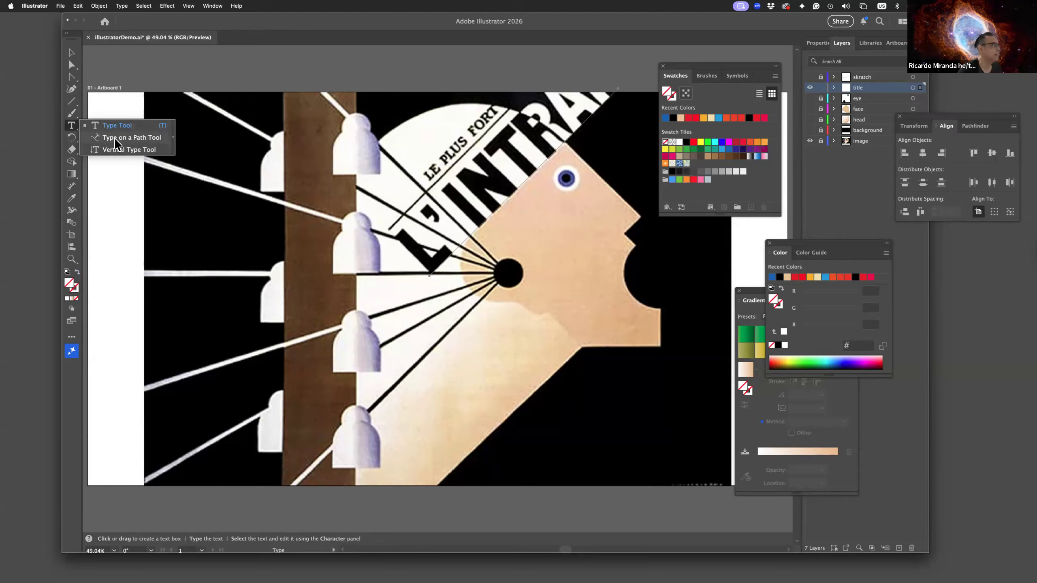
{"action": "left_click", "coordinate": [116, 138]}
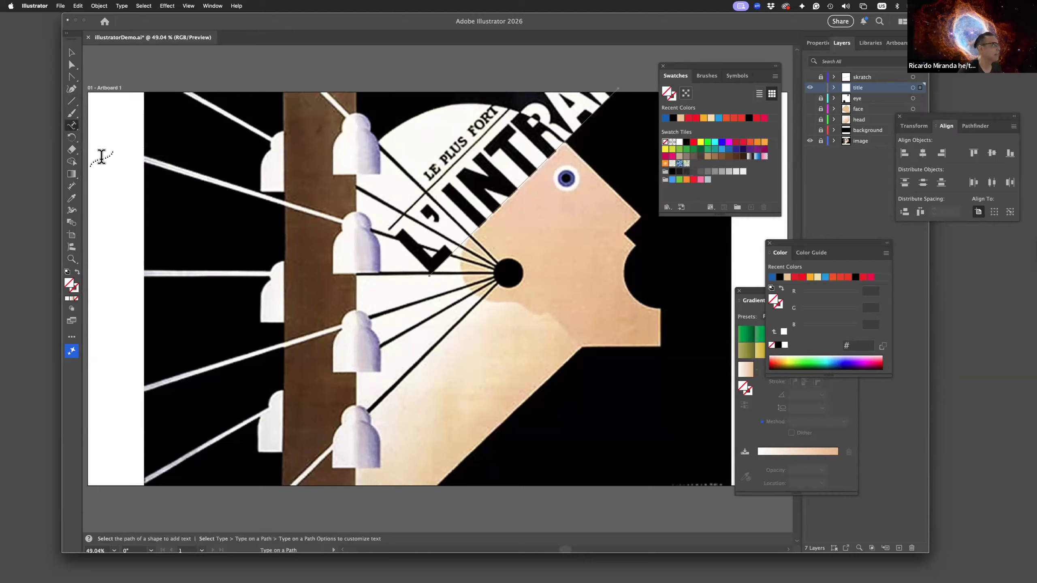
{"action": "left_click", "coordinate": [432, 267]}
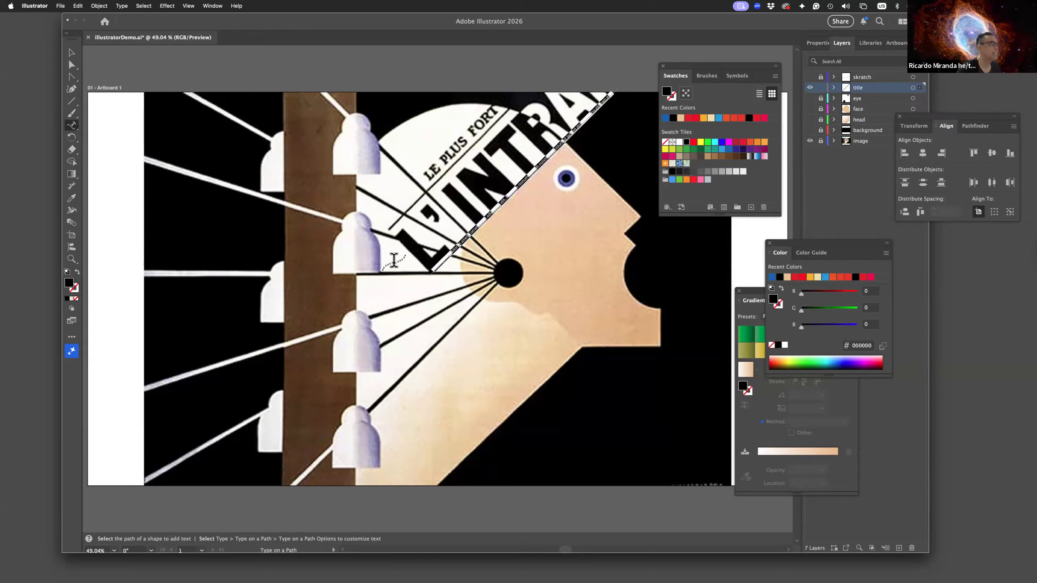
Step: Show the character formatting settings and place them clear of the poster's lettering
{"action": "left_click", "coordinate": [212, 7]}
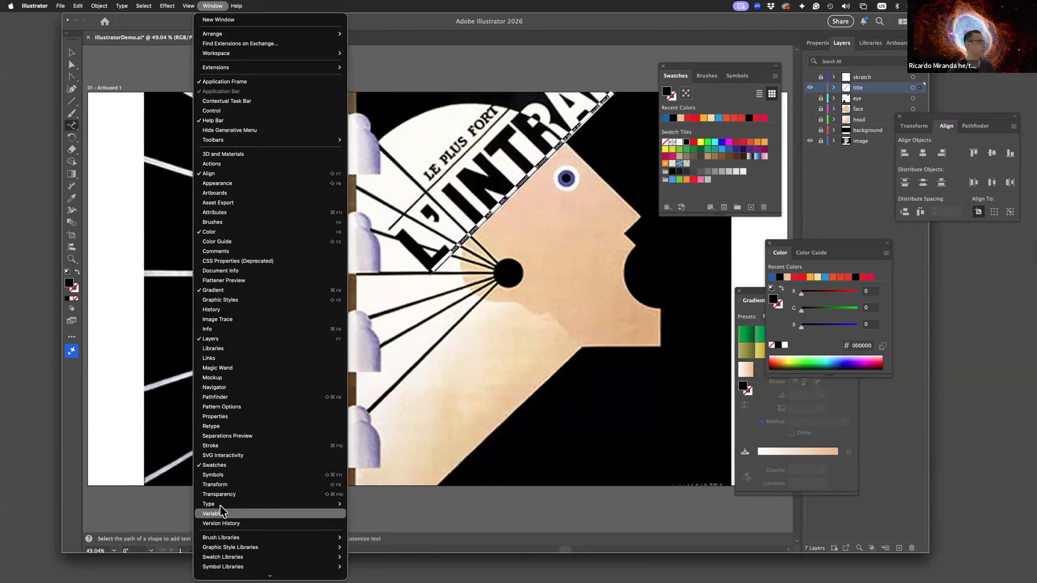
{"action": "mouse_move", "coordinate": [253, 505]}
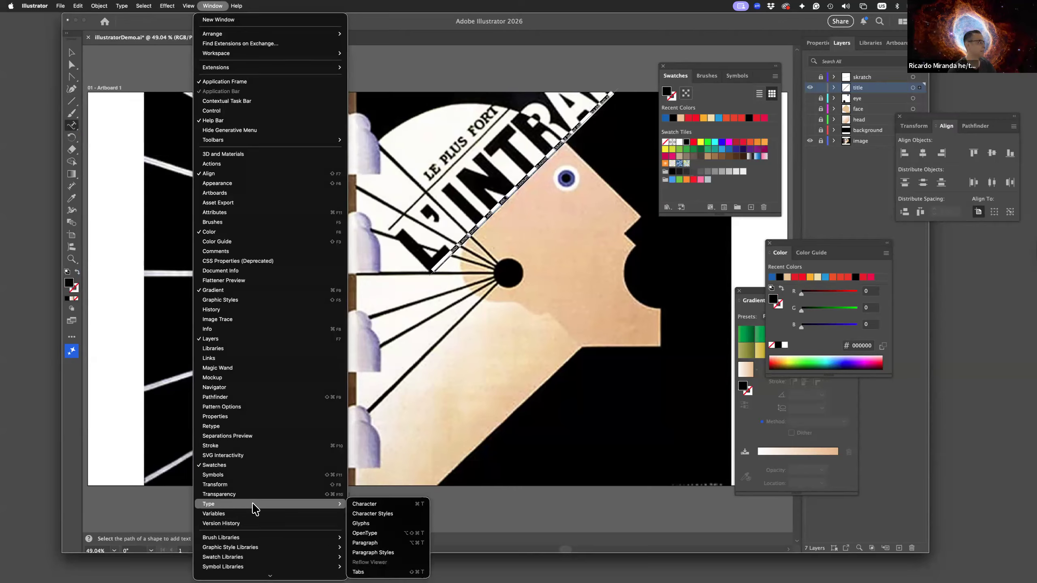
{"action": "left_click", "coordinate": [365, 505]}
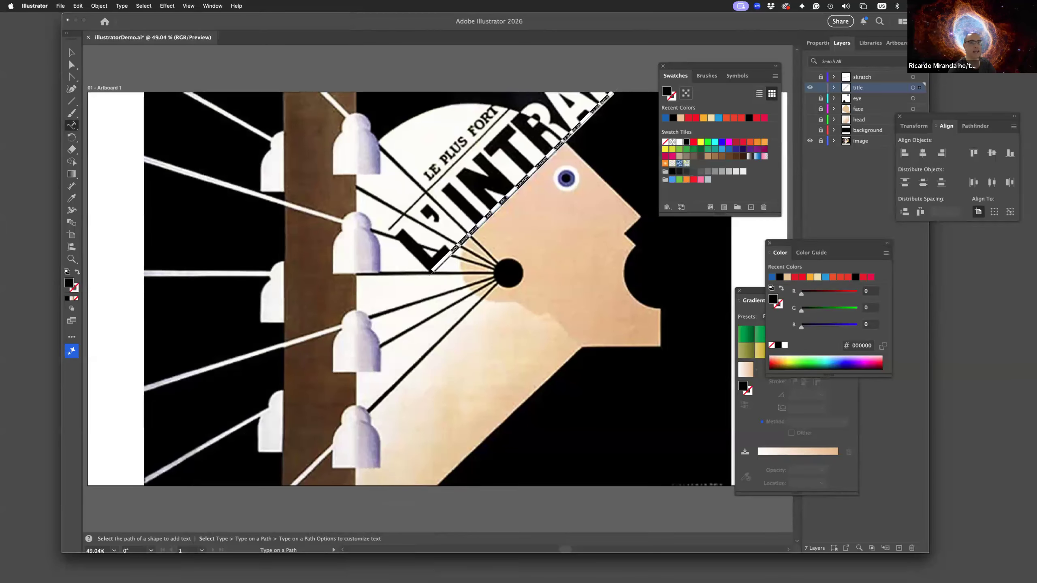
{"action": "left_click_drag", "start_coordinate": [505, 186], "coordinate": [223, 63]}
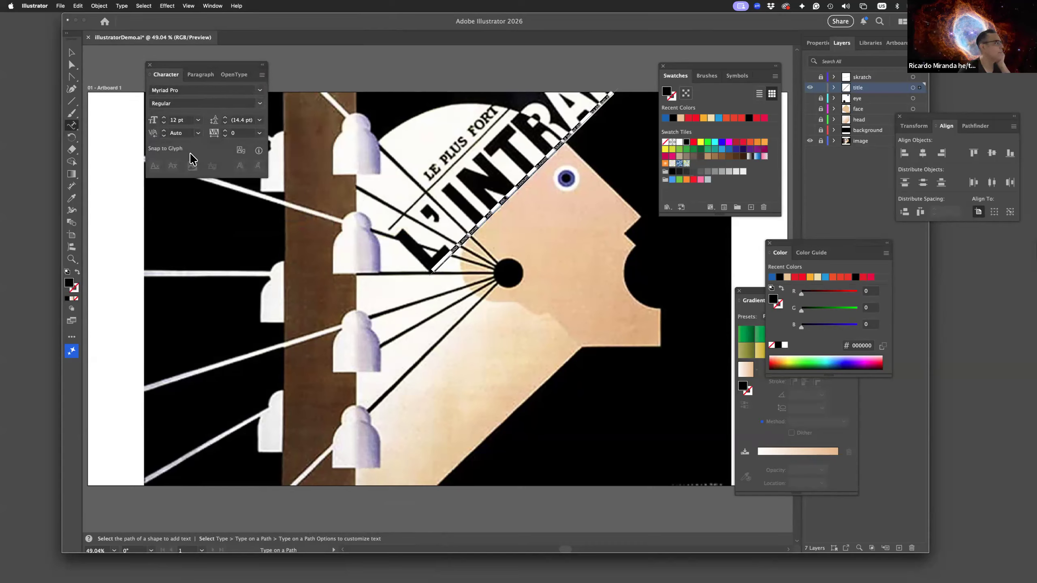
Step: Try font sizes of 72 pt and 220 pt on the path text and settle on 206 pt
{"action": "left_click", "coordinate": [198, 122]}
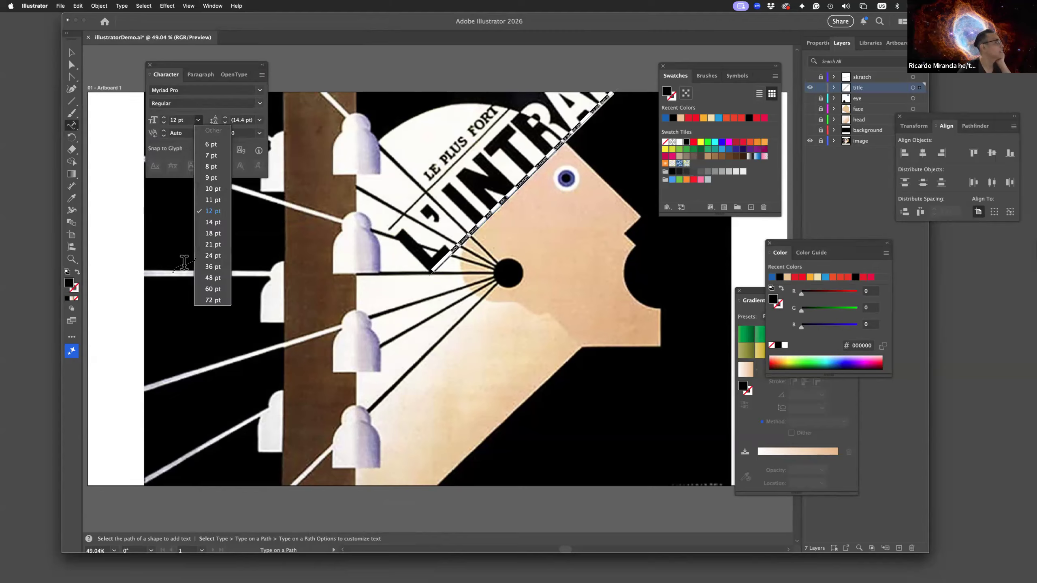
{"action": "left_click", "coordinate": [210, 301]}
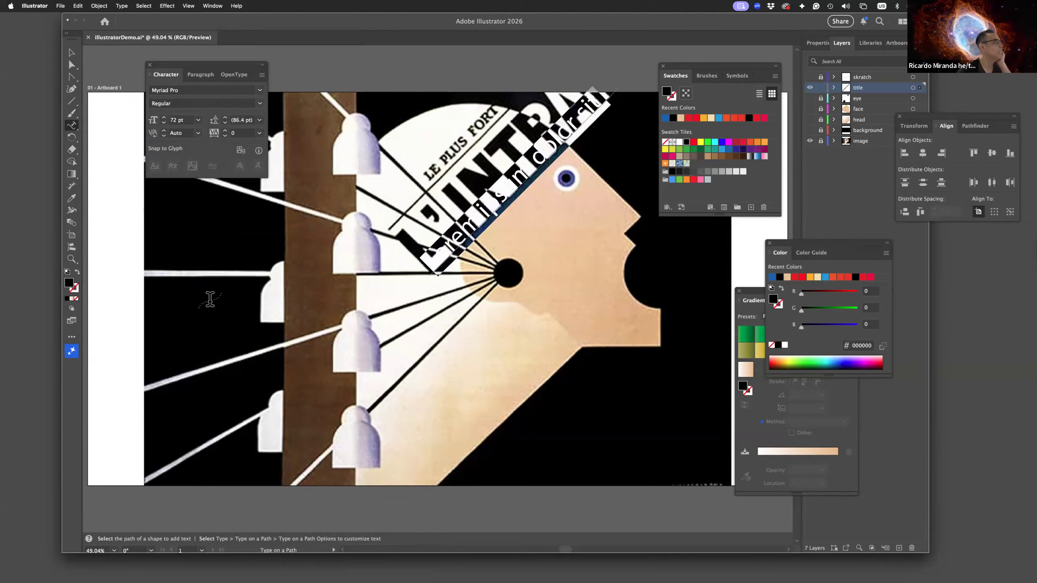
{"action": "left_click", "coordinate": [176, 121]}
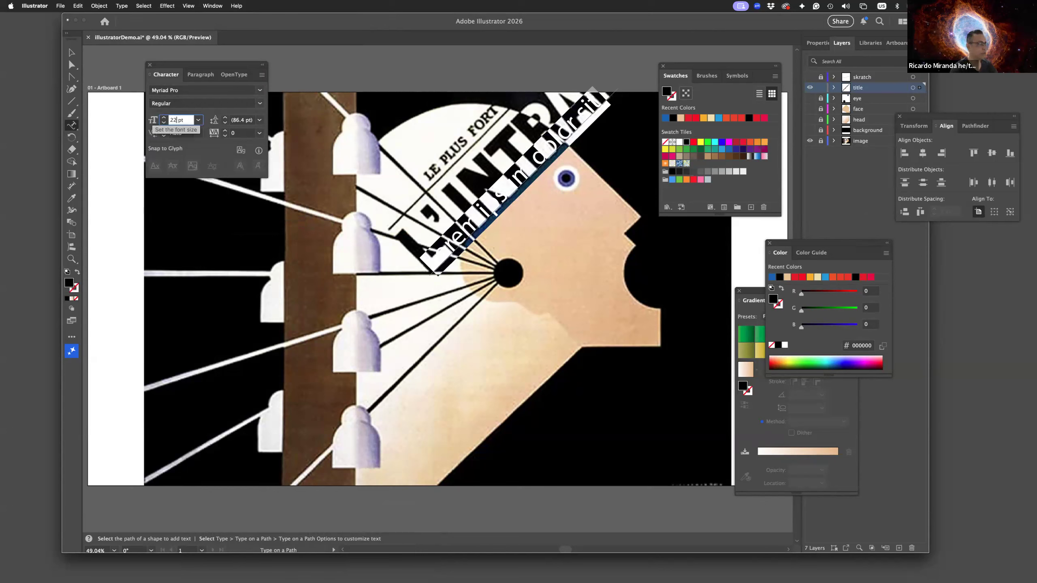
{"action": "key", "text": "Return"}
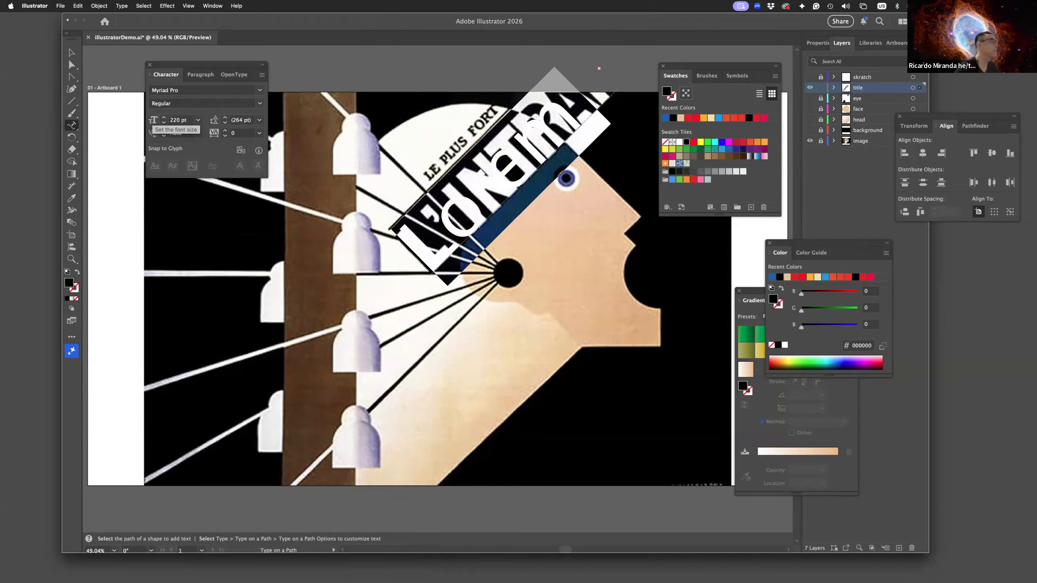
{"action": "left_click", "coordinate": [178, 119]}
{"action": "left_click_drag", "start_coordinate": [179, 119], "coordinate": [172, 119]}
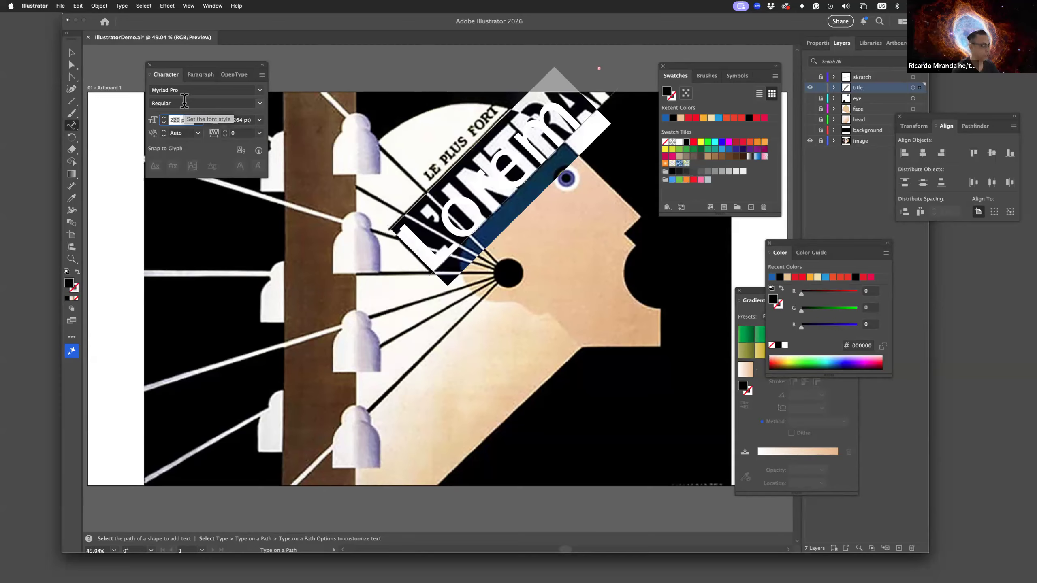
{"action": "key", "text": "Return"}
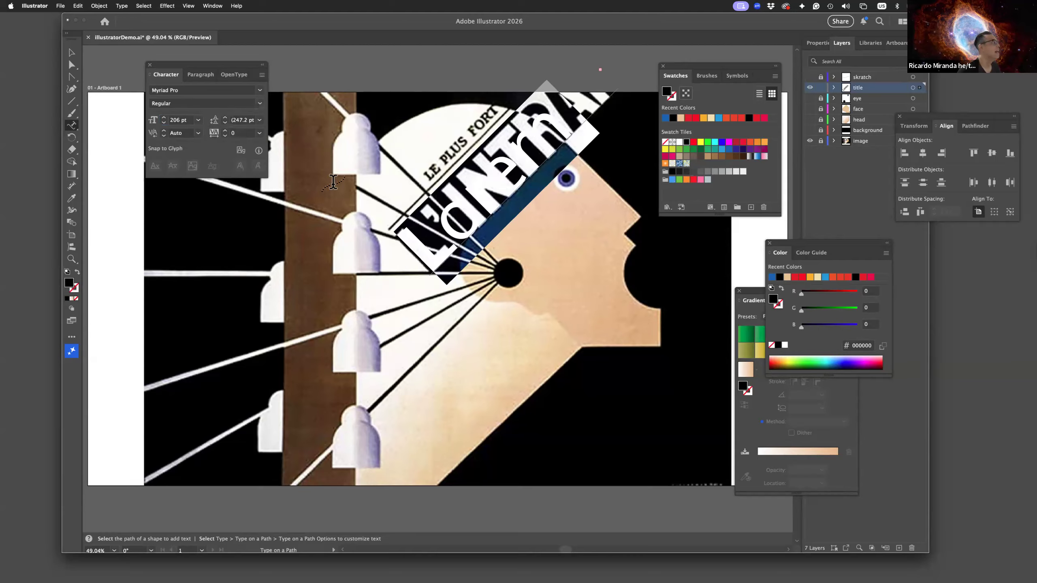
Step: Set the path text to Helvetica Bold and replace its placeholder wording with L'INTRA
{"action": "left_click", "coordinate": [260, 93]}
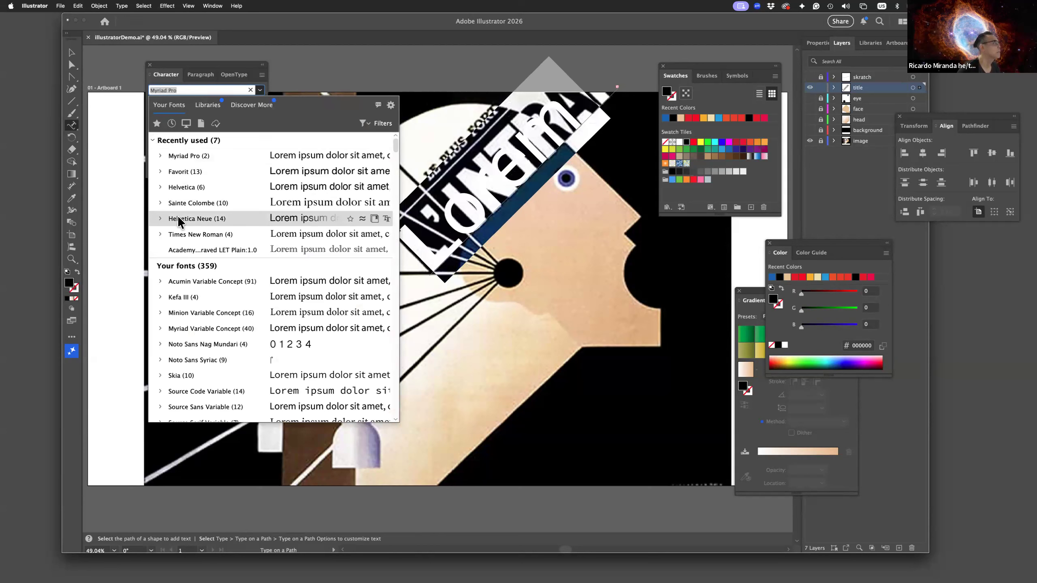
{"action": "left_click", "coordinate": [184, 188]}
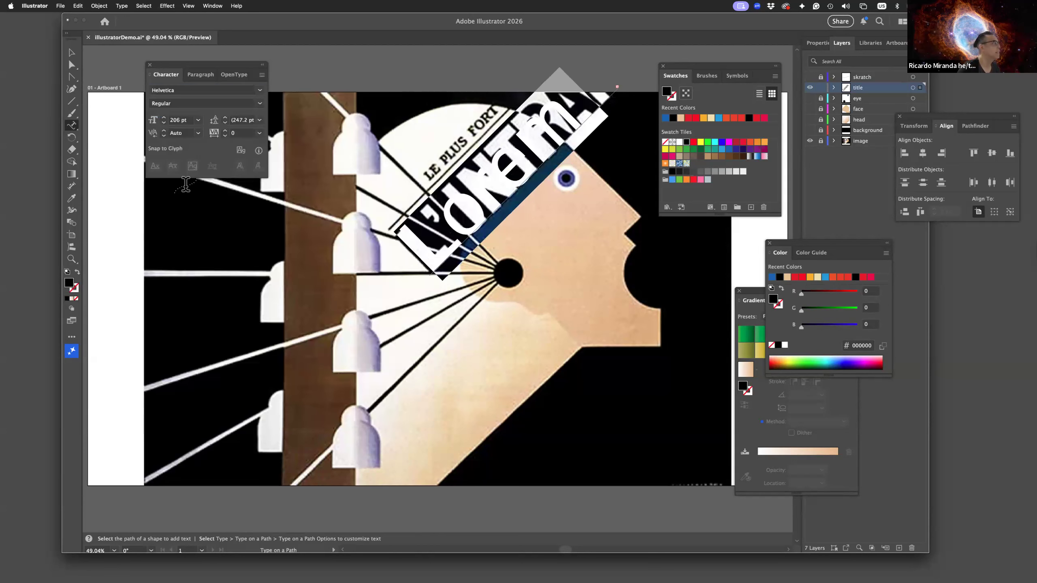
{"action": "left_click", "coordinate": [260, 104]}
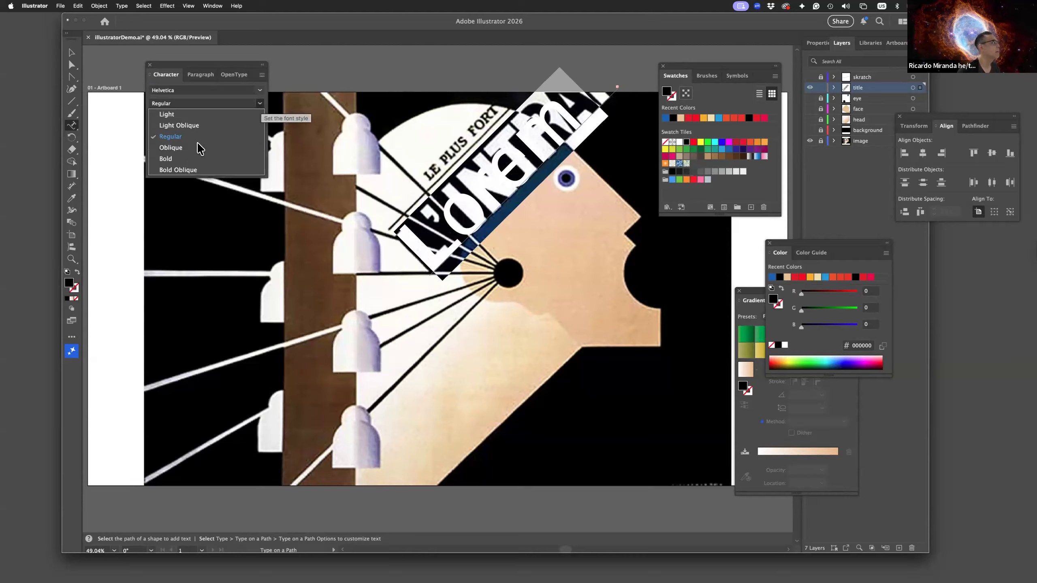
{"action": "left_click", "coordinate": [182, 159]}
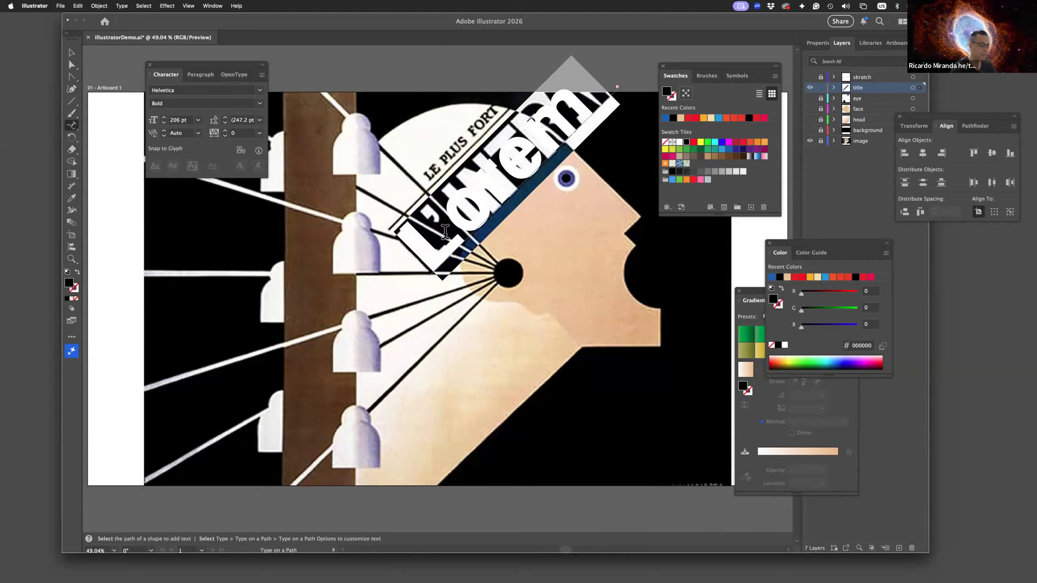
{"action": "key", "text": "BackSpace"}
{"action": "type", "text": "L'INTRA"}
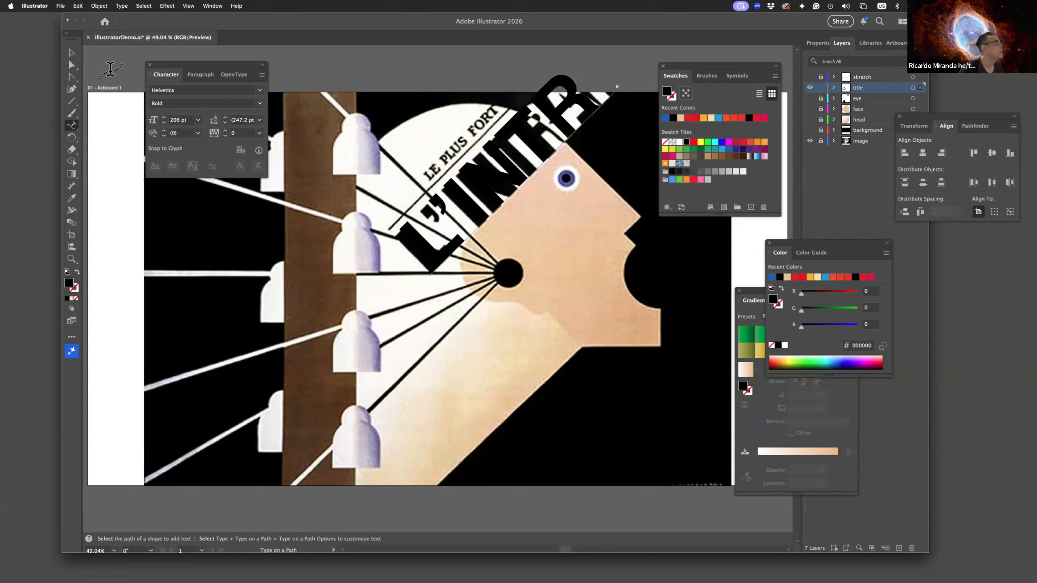
Step: Reposition the L'INTRA path text so its letters line up with the lettering on the reference poster
{"action": "left_click", "coordinate": [71, 52]}
{"action": "left_click", "coordinate": [475, 215]}
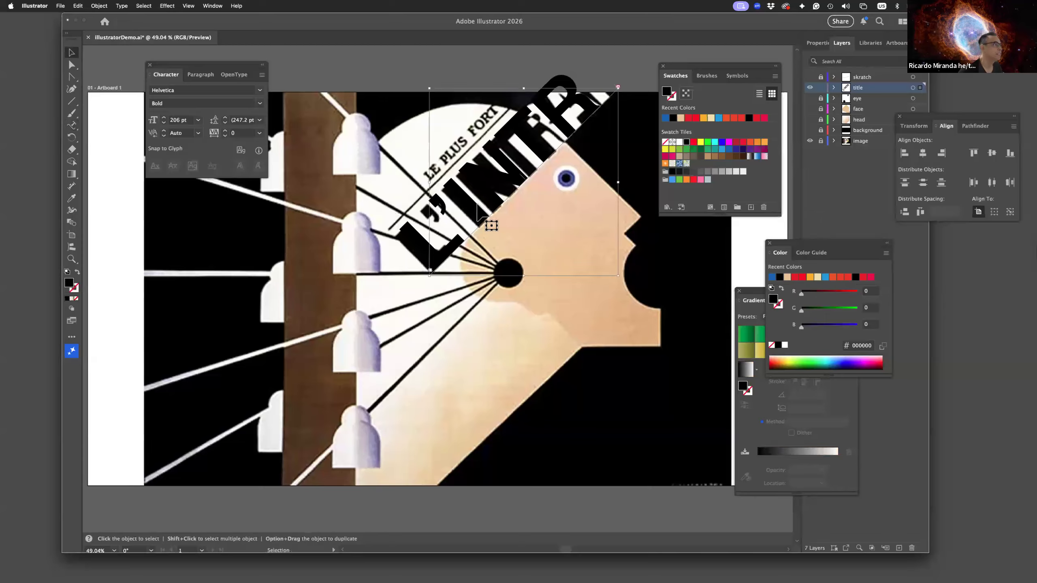
{"action": "left_click_drag", "start_coordinate": [474, 214], "coordinate": [472, 210]}
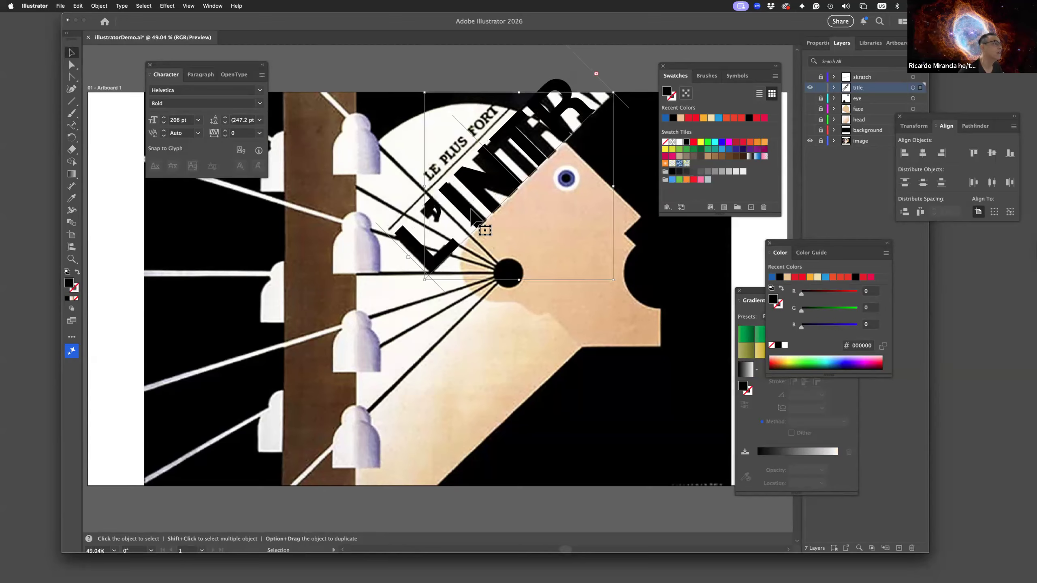
{"action": "left_click_drag", "start_coordinate": [473, 210], "coordinate": [473, 210]}
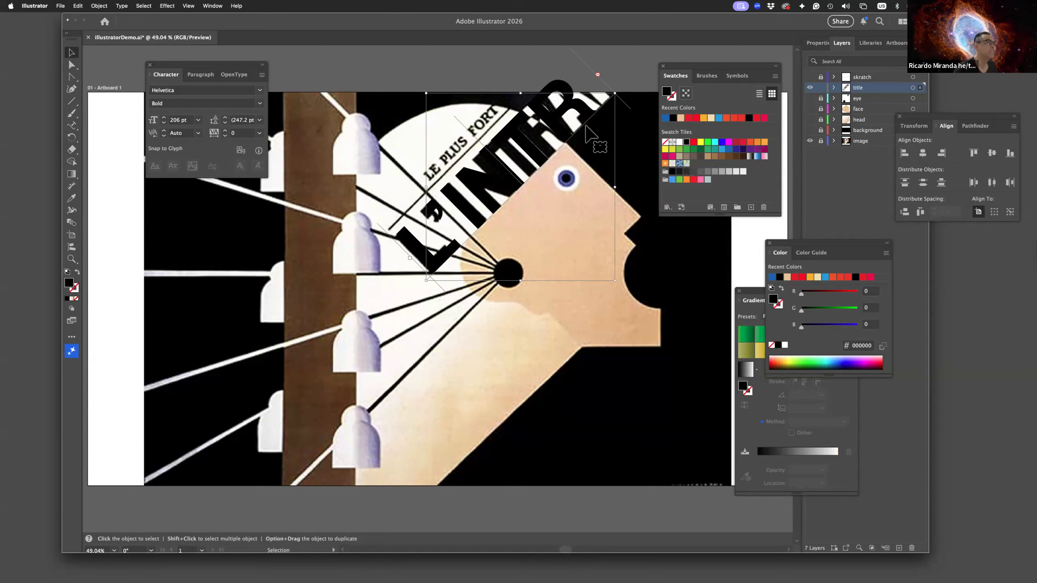
Step: Recolor the R and A of the title text white and deselect the text
{"action": "double_click", "coordinate": [550, 138]}
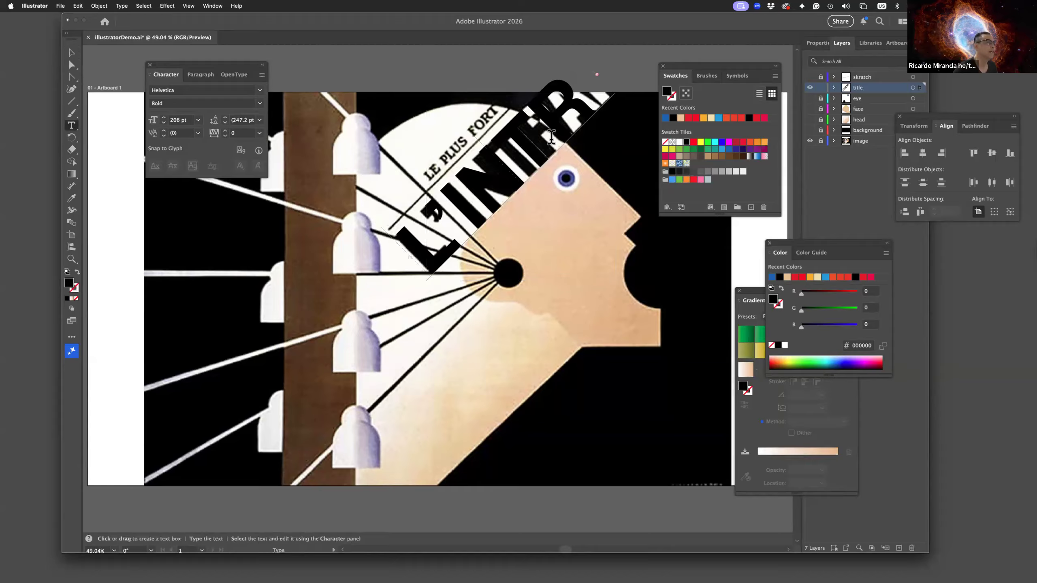
{"action": "left_click_drag", "start_coordinate": [550, 137], "coordinate": [634, 56]}
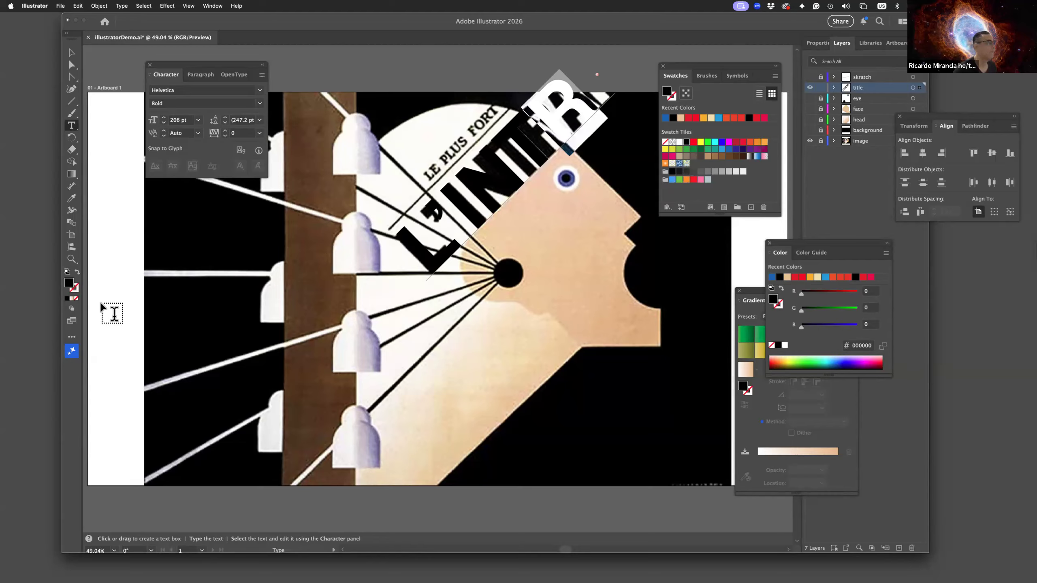
{"action": "left_click", "coordinate": [680, 142]}
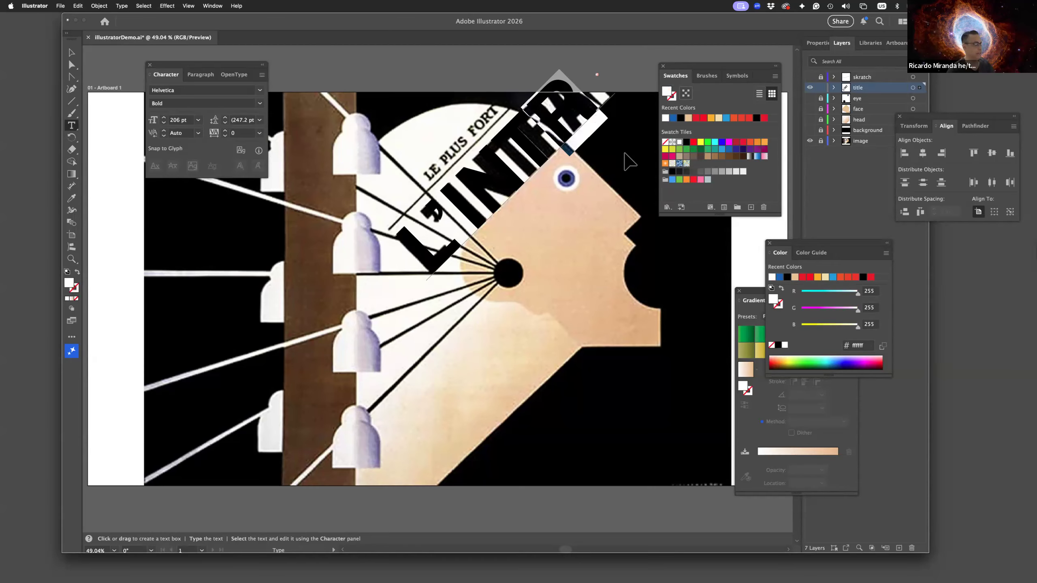
{"action": "key", "text": "super+shift+a"}
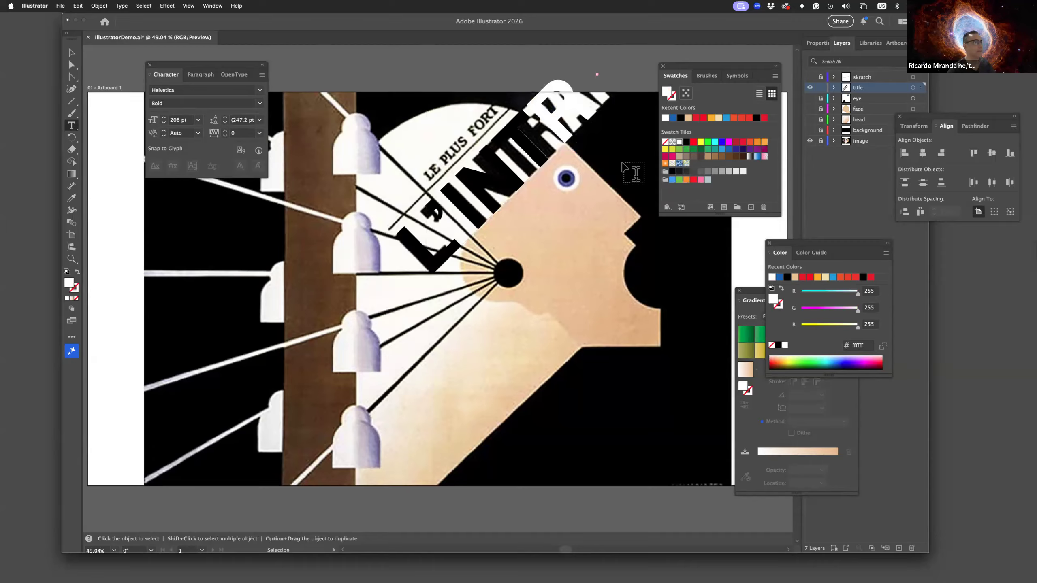
Step: Hide the reference image, turn on the background, head, face and eye layers, and make the image layer visible again
{"action": "left_click", "coordinate": [809, 142]}
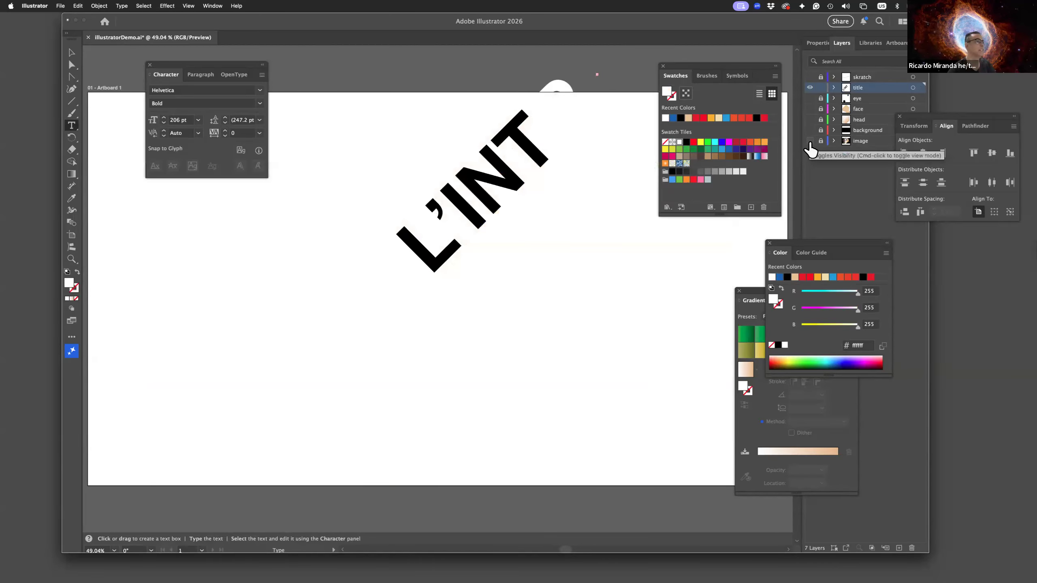
{"action": "left_click_drag", "start_coordinate": [810, 130], "coordinate": [810, 98]}
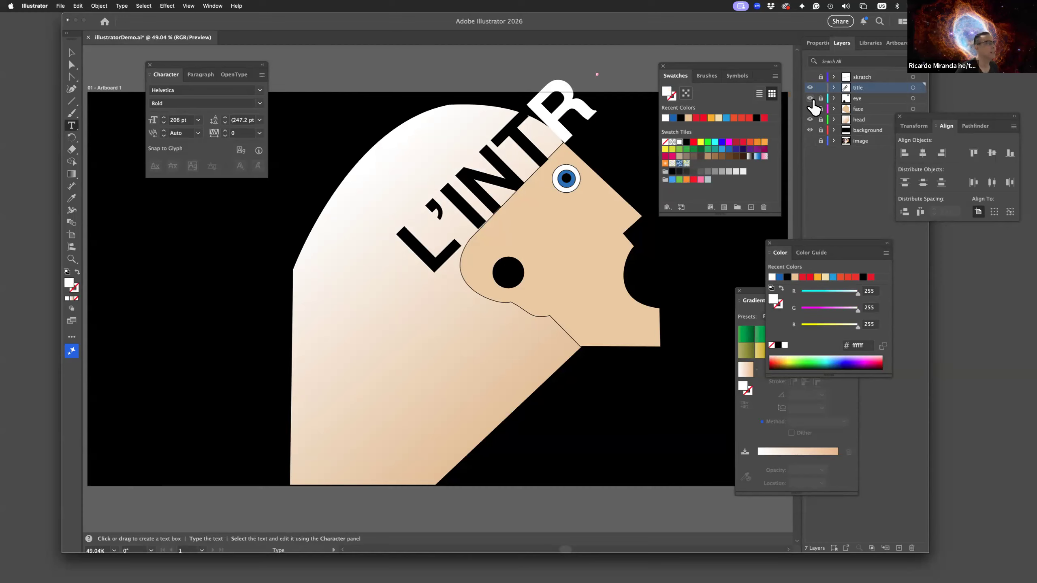
{"action": "left_click", "coordinate": [810, 141]}
Step: Select the title path text and examine the Create Outlines command offered for it, without applying it
{"action": "left_click", "coordinate": [122, 6]}
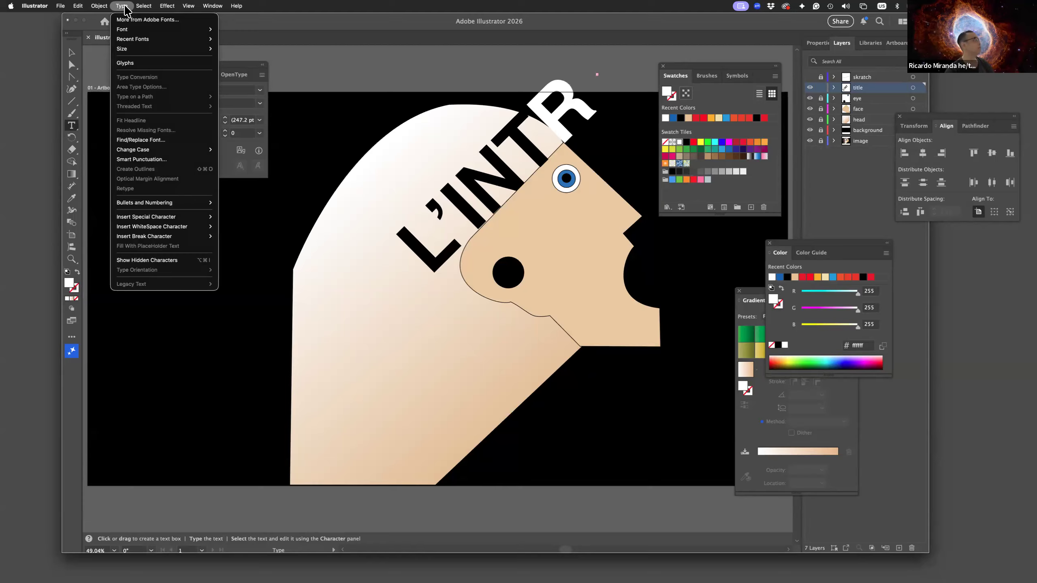
{"action": "left_click", "coordinate": [74, 50]}
{"action": "left_click", "coordinate": [72, 52]}
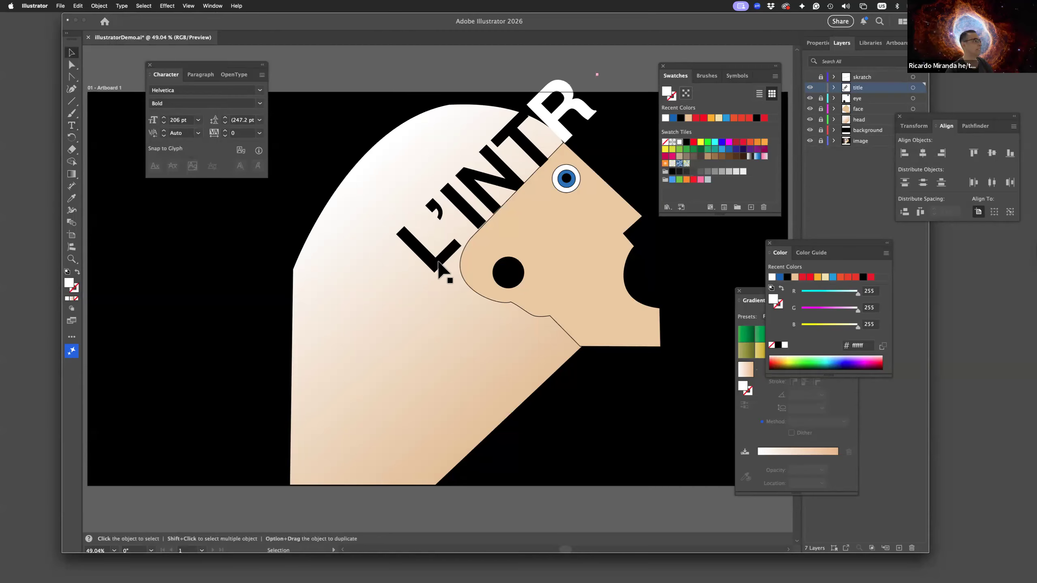
{"action": "left_click", "coordinate": [439, 263]}
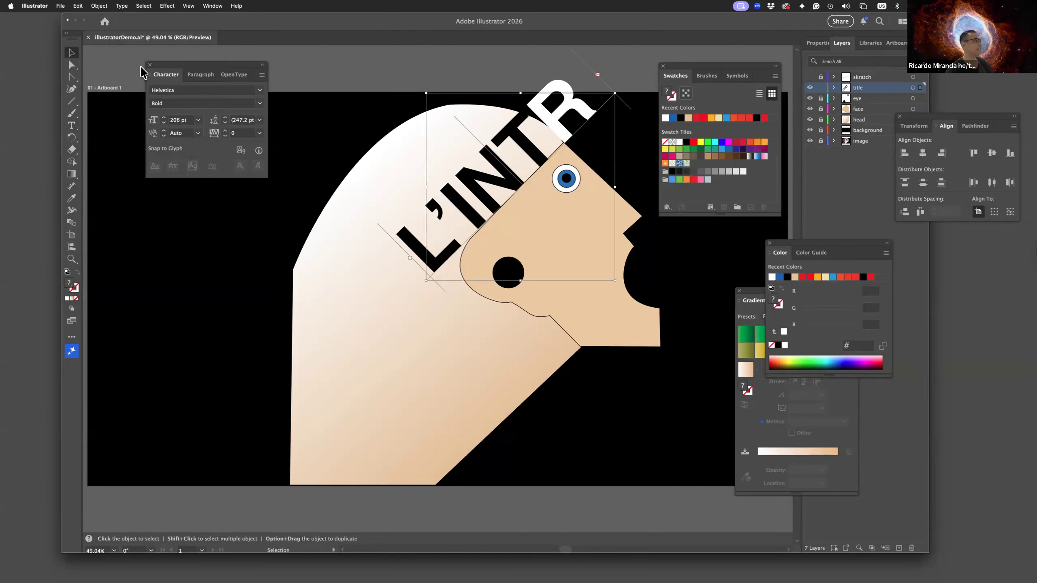
{"action": "left_click", "coordinate": [125, 7]}
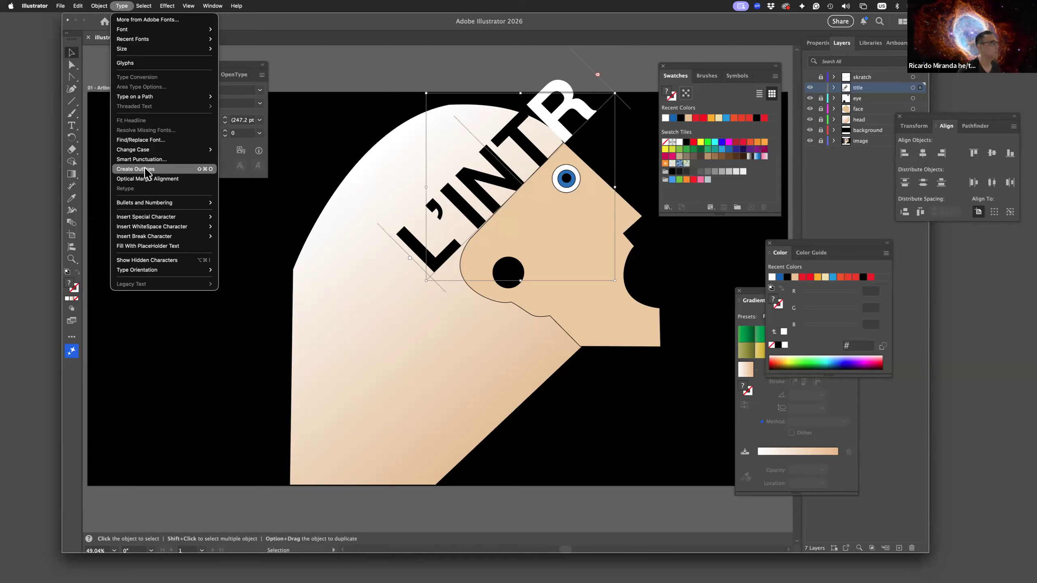
{"action": "left_click", "coordinate": [349, 65]}
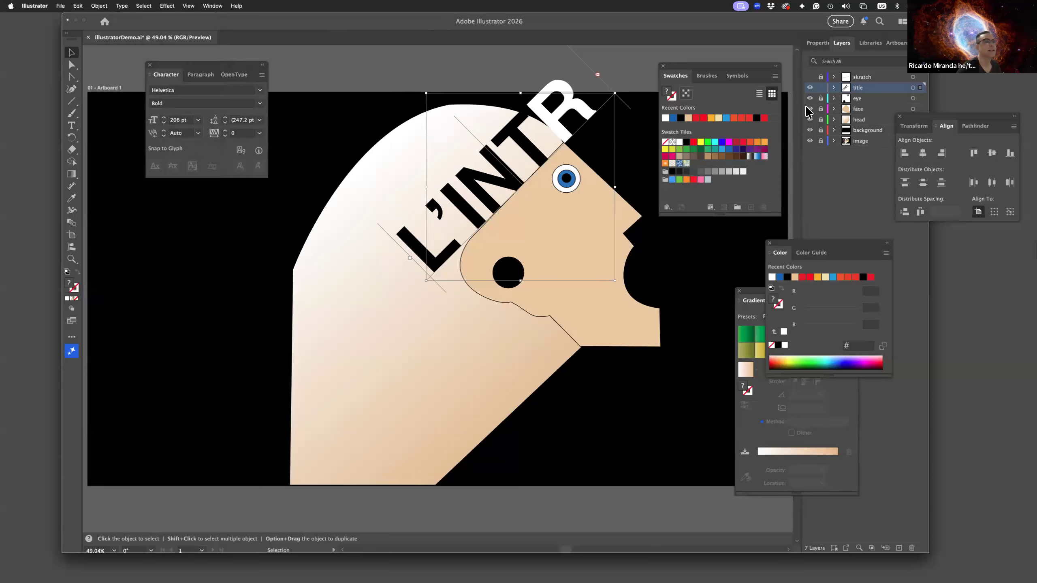
Step: Hide the title, eye, face, head and background layers so only the reference image shows, and choose the Rectangle tool
{"action": "left_click", "coordinate": [810, 130]}
{"action": "left_click_drag", "start_coordinate": [810, 88], "coordinate": [810, 119]}
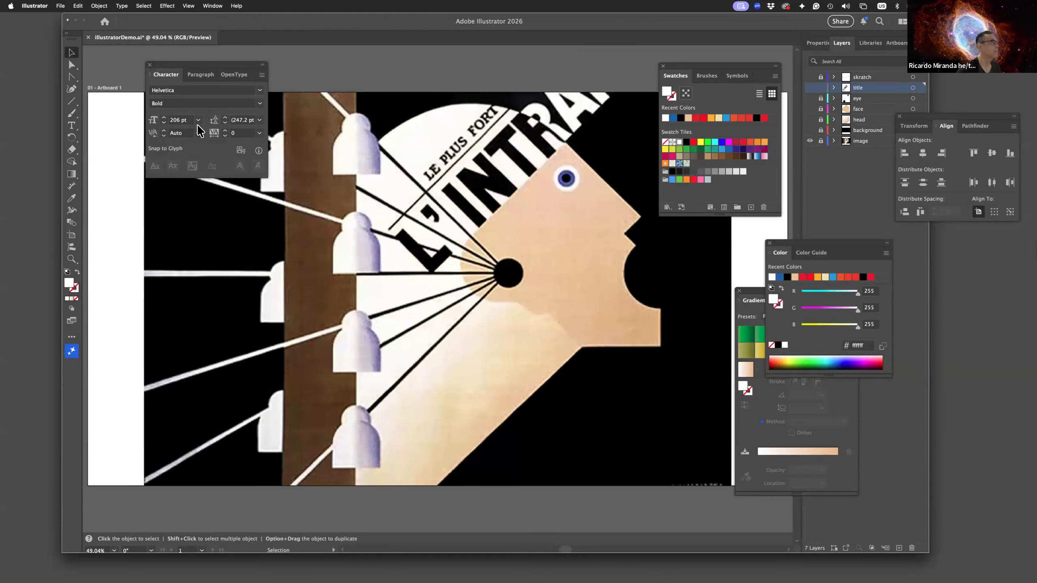
{"action": "left_click", "coordinate": [71, 78]}
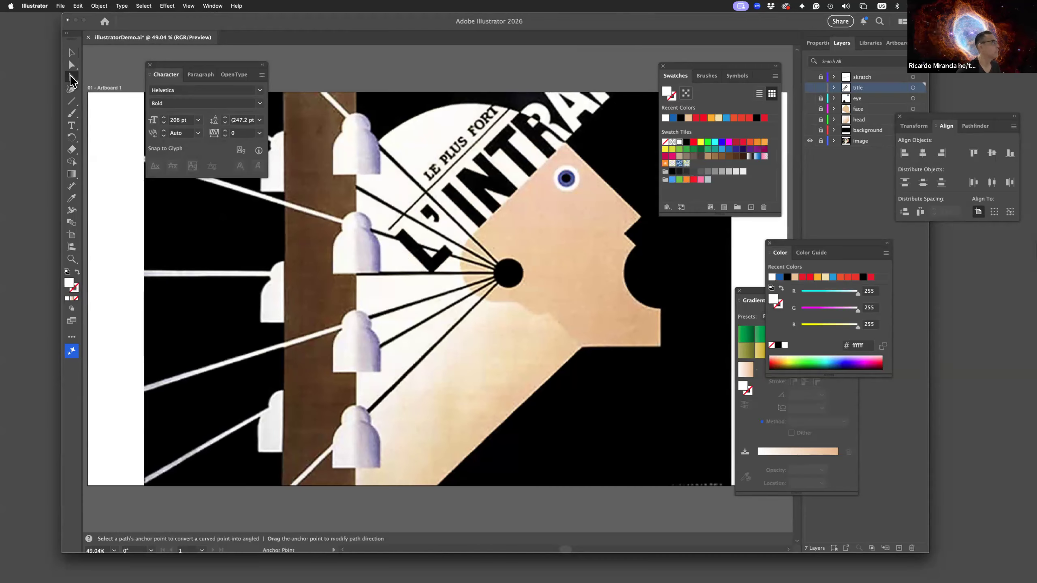
{"action": "left_click", "coordinate": [71, 78]}
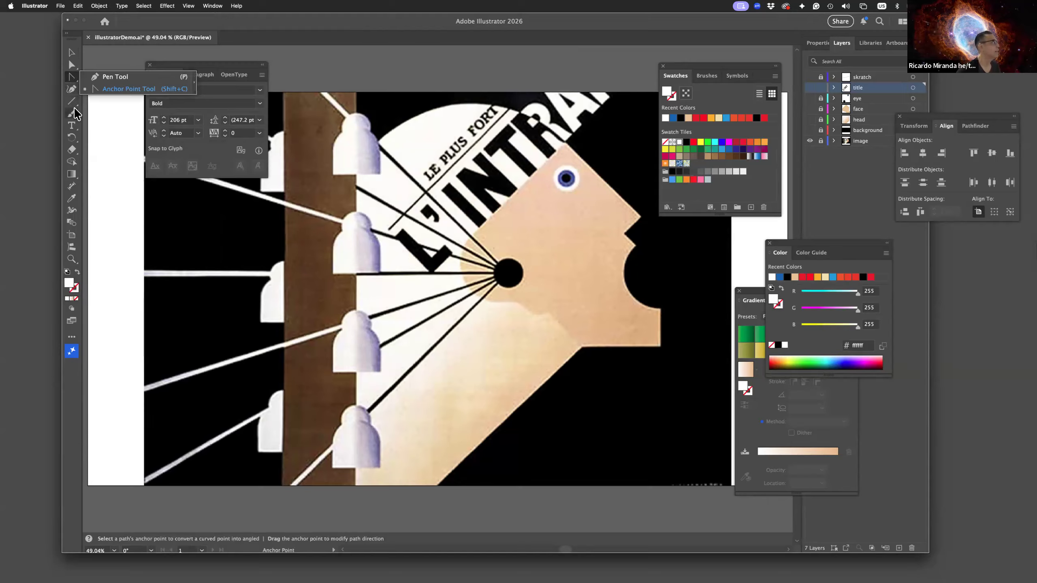
{"action": "left_click", "coordinate": [71, 101]}
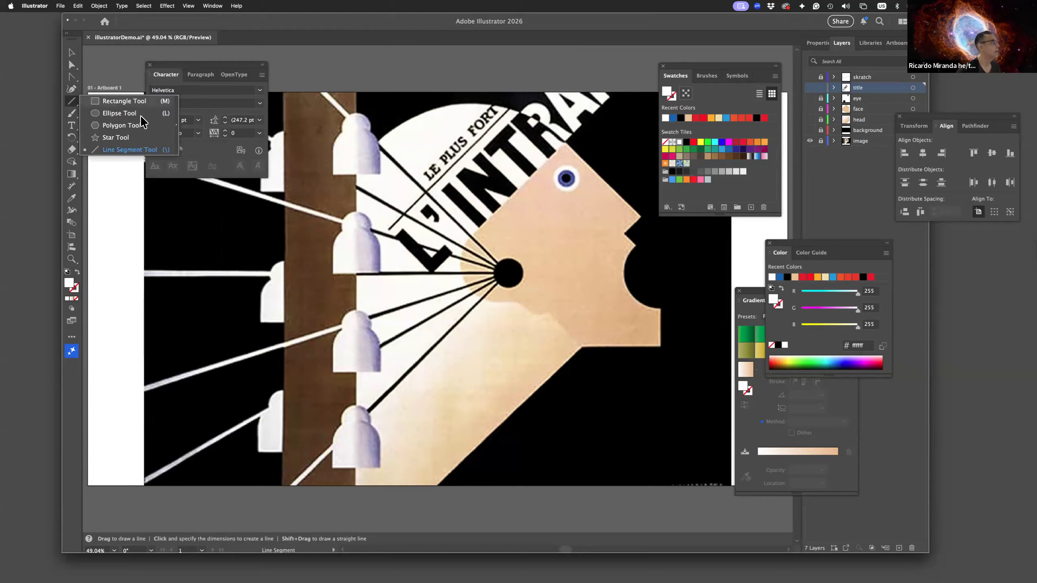
{"action": "left_click", "coordinate": [135, 101]}
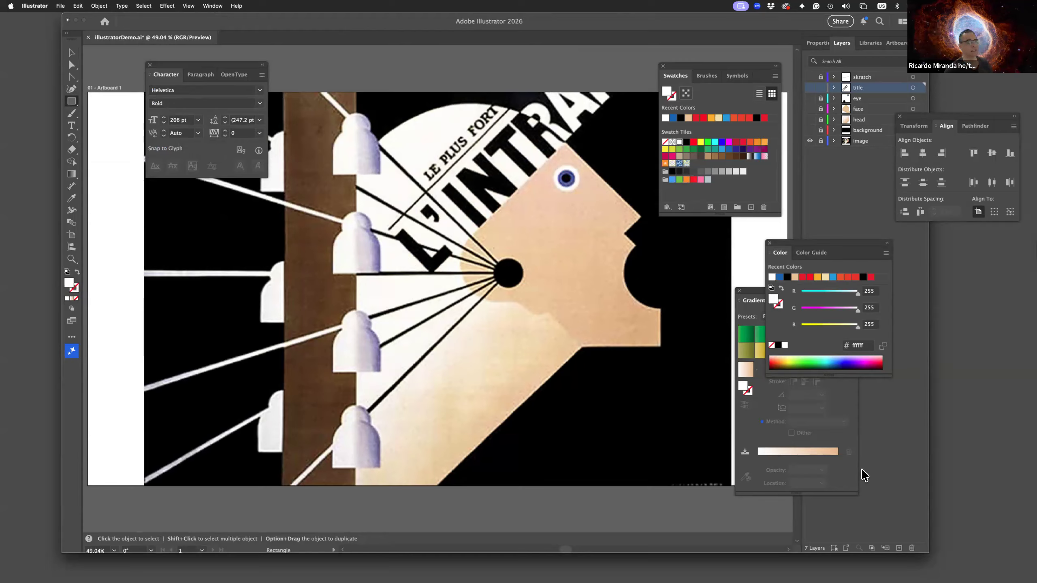
Step: Create a new layer above the title layer and name it pole
{"action": "key", "text": "super+l"}
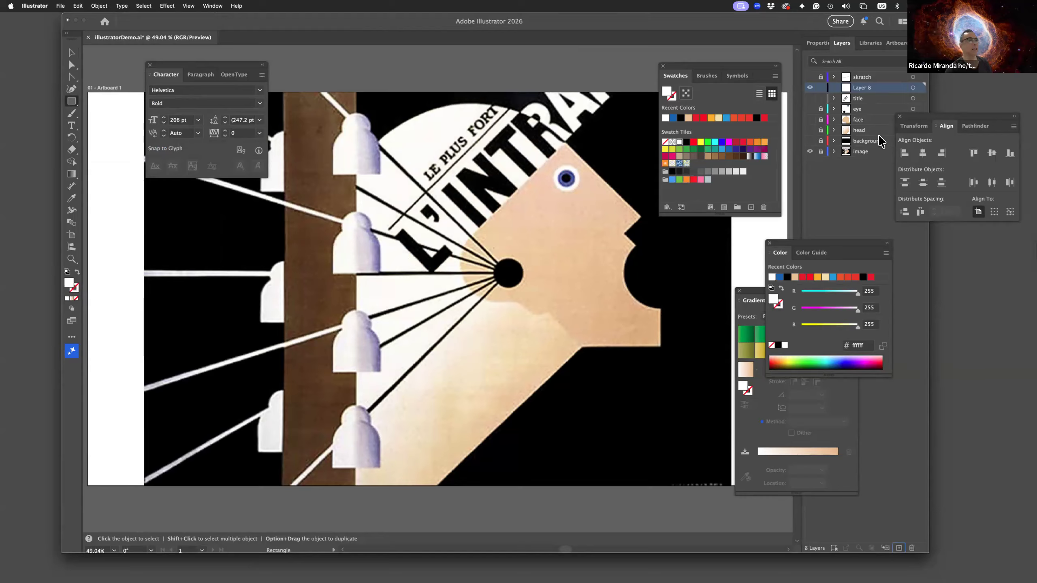
{"action": "double_click", "coordinate": [869, 87]}
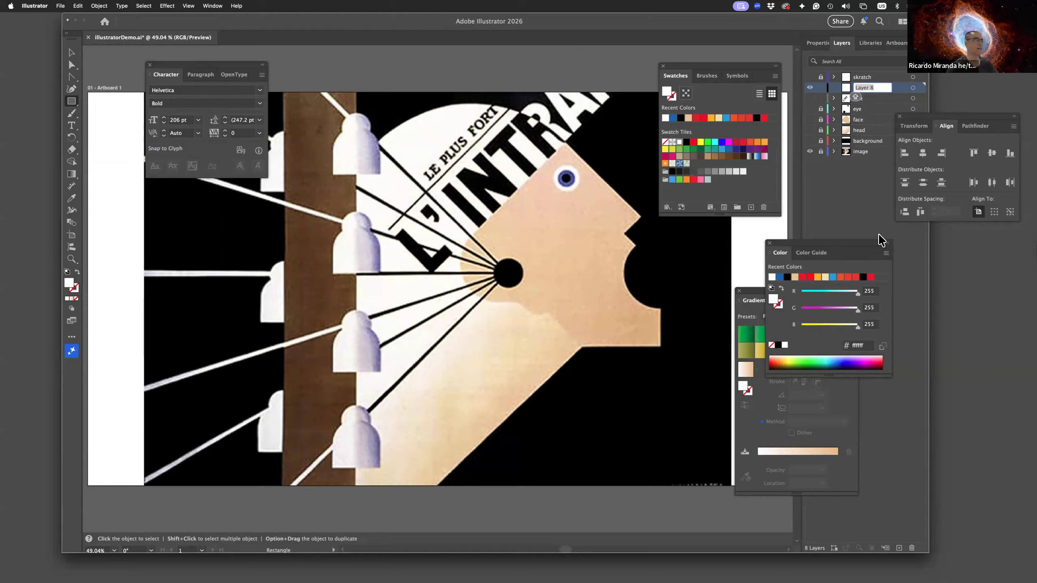
{"action": "type", "text": "PO"}
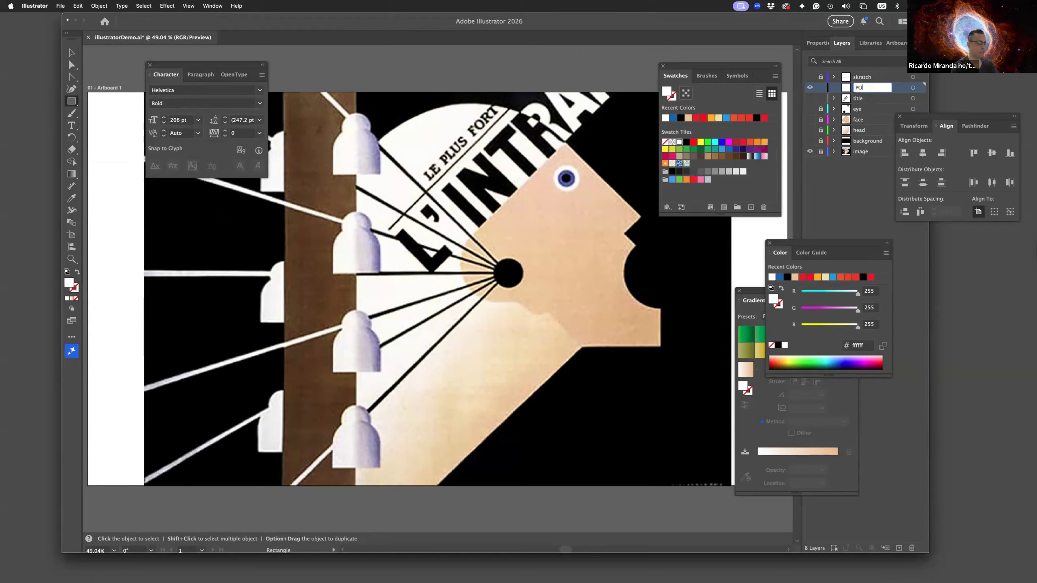
{"action": "key", "text": "BackSpace"}
{"action": "key", "text": "BackSpace"}
{"action": "key", "text": "BackSpace"}
{"action": "key", "text": "Return"}
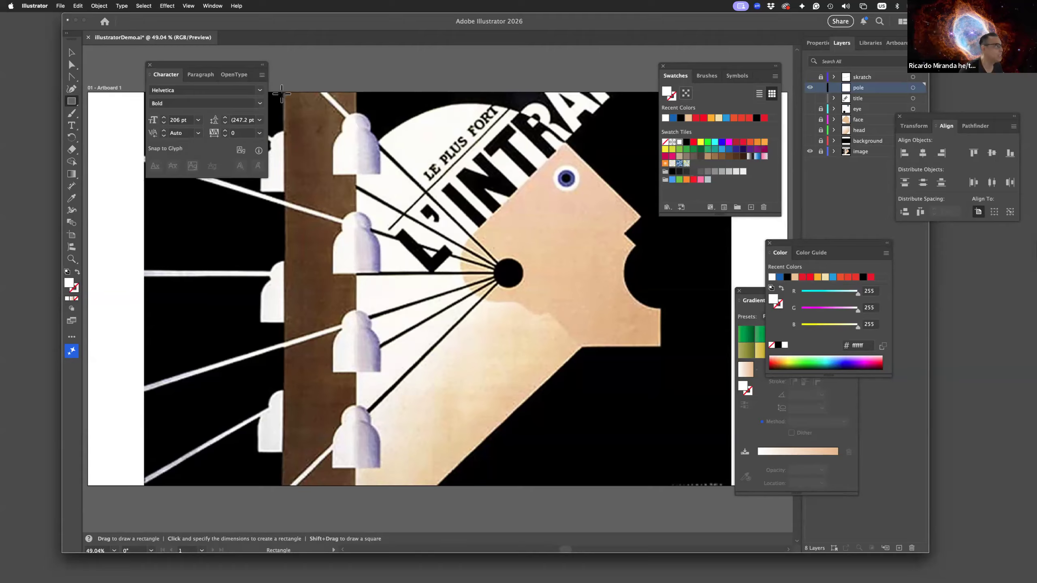
Step: Draw a full-height rectangle over the poster's brown pole and fill it with the white-to-black gradient
{"action": "left_click_drag", "start_coordinate": [282, 91], "coordinate": [357, 486]}
{"action": "left_click_drag", "start_coordinate": [357, 486], "coordinate": [356, 487]}
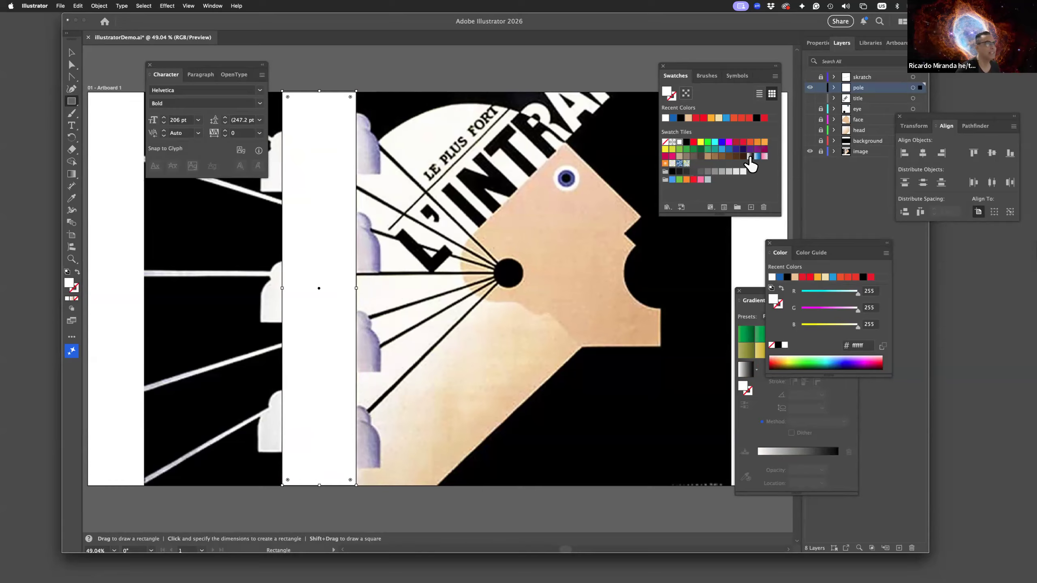
{"action": "left_click", "coordinate": [751, 157]}
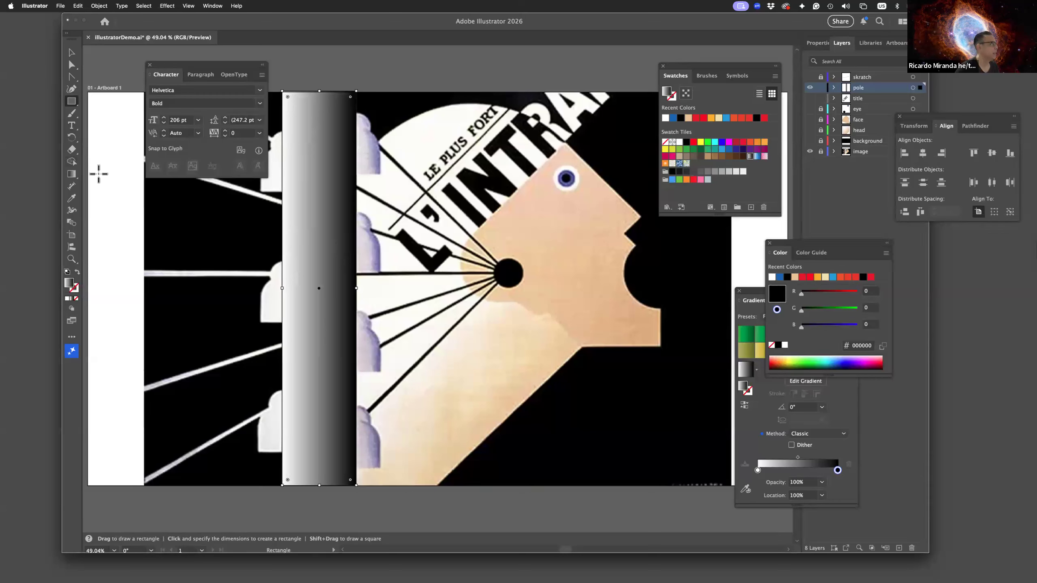
Step: Recolor the pole's gradient with dark brown 603813 at its left end and tan C69C6D at its right end
{"action": "left_click", "coordinate": [74, 176]}
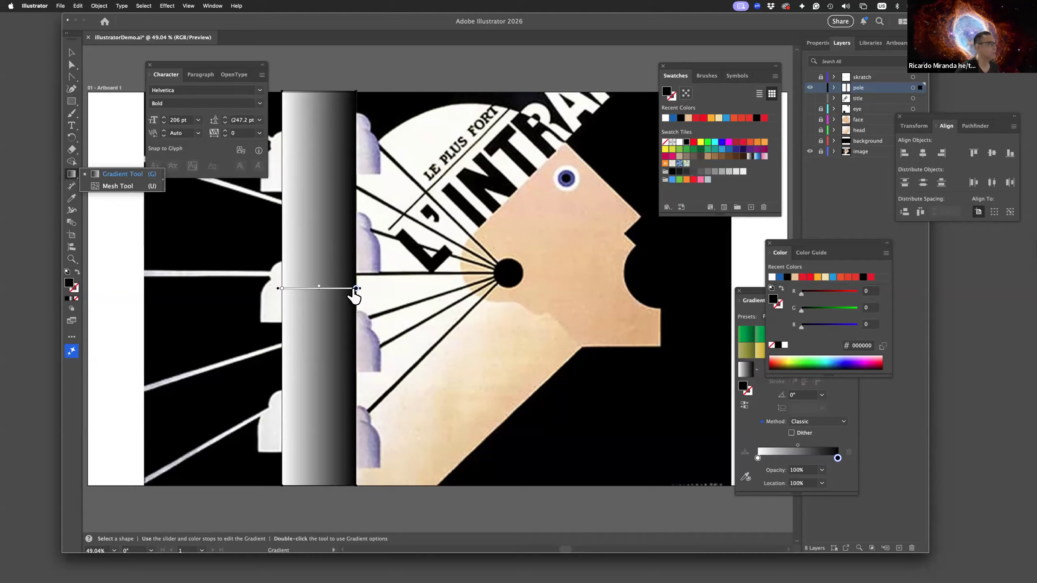
{"action": "double_click", "coordinate": [356, 289]}
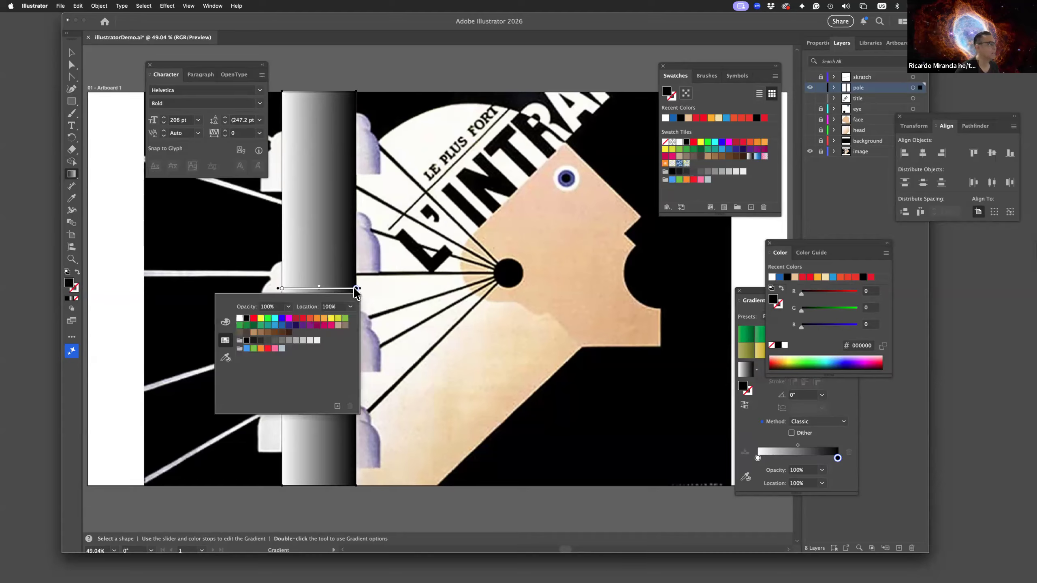
{"action": "left_click", "coordinate": [253, 339]}
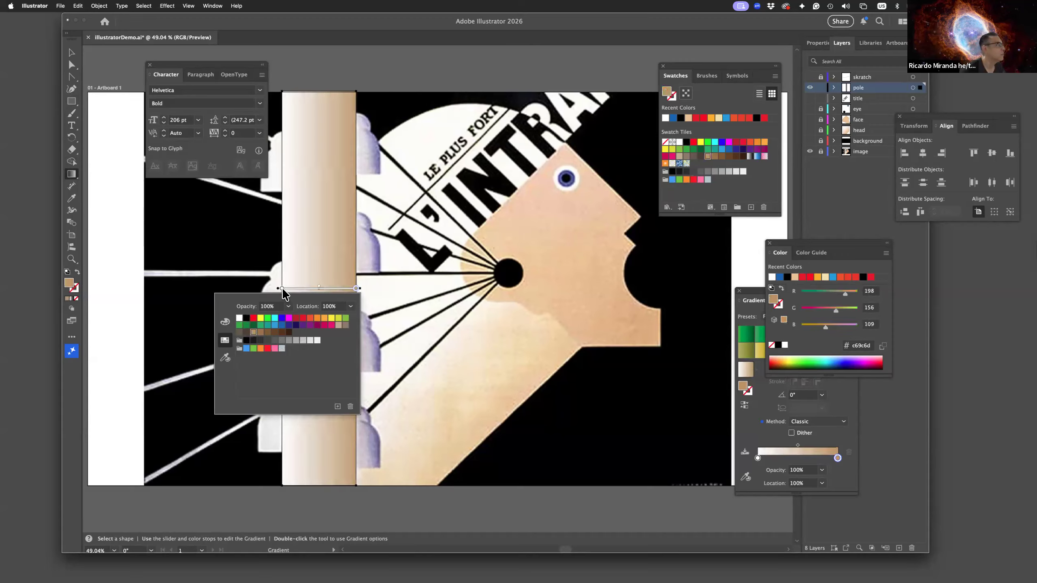
{"action": "left_click", "coordinate": [282, 290]}
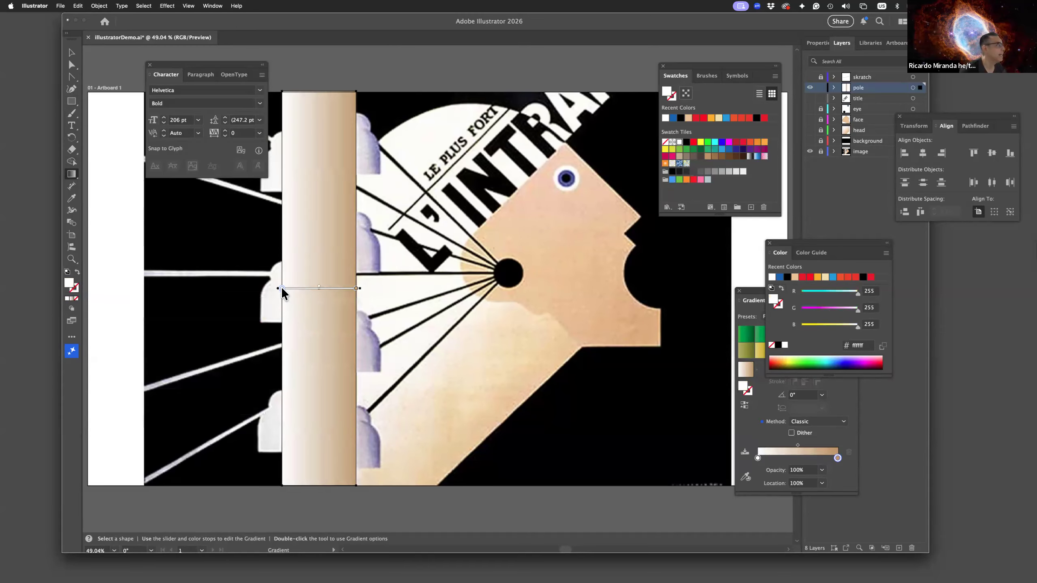
{"action": "left_click_drag", "start_coordinate": [282, 290], "coordinate": [281, 291]}
{"action": "double_click", "coordinate": [282, 290]}
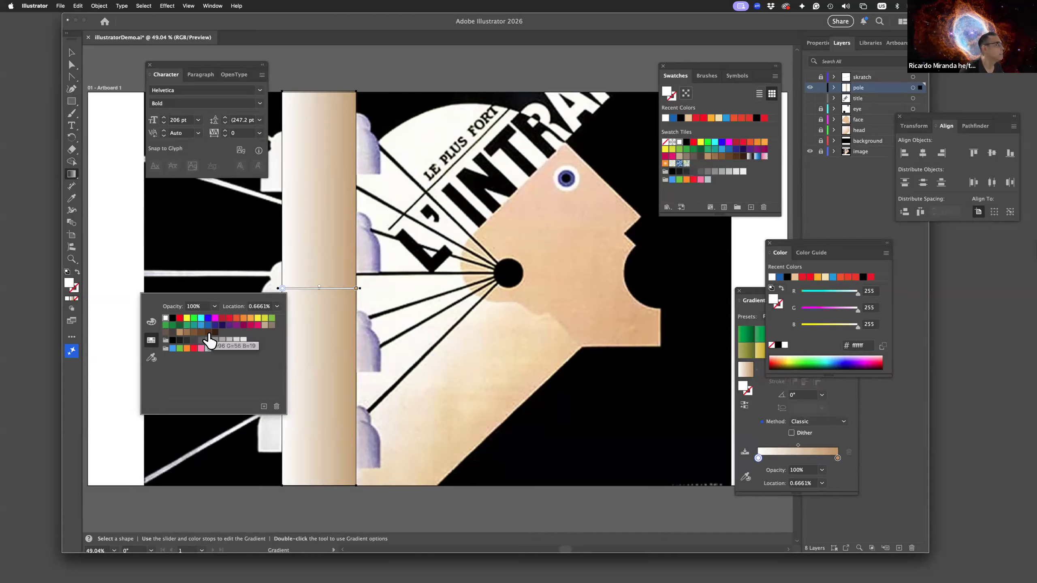
{"action": "left_click", "coordinate": [209, 339]}
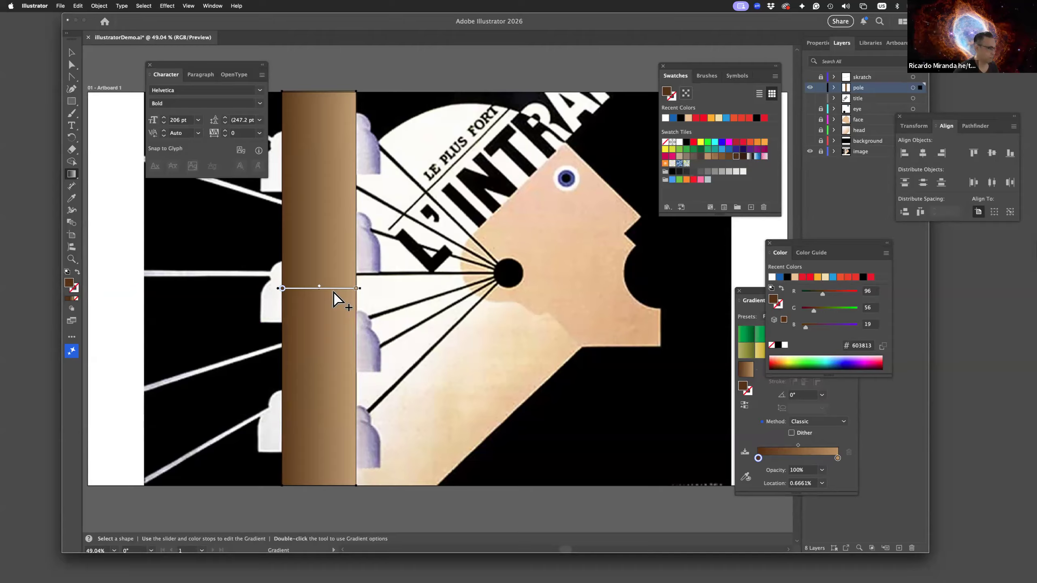
Step: Add a gradient stop at about 69% across the pole and color it orange-red F15A24
{"action": "left_click", "coordinate": [333, 289]}
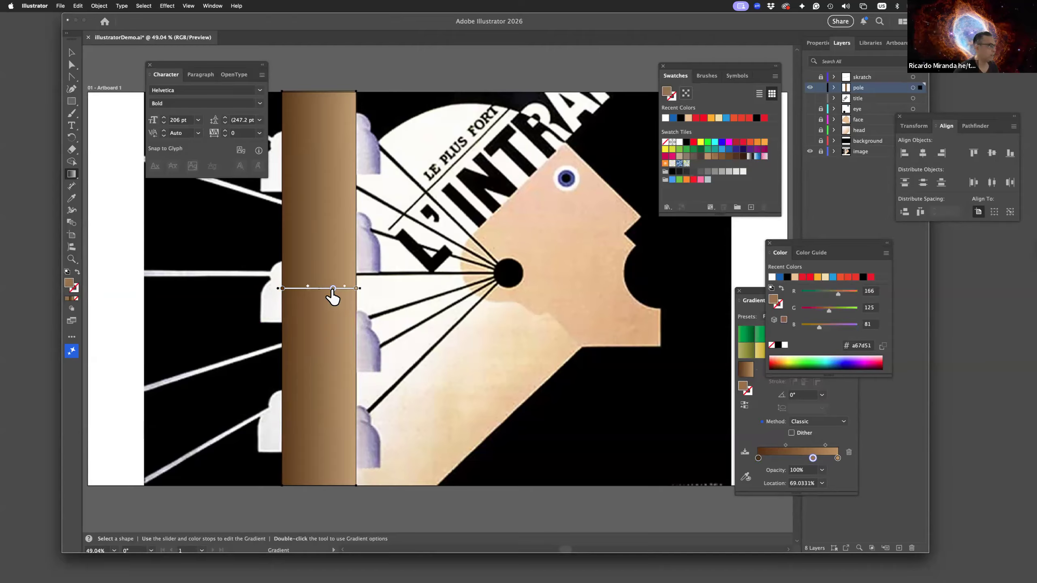
{"action": "double_click", "coordinate": [333, 289]}
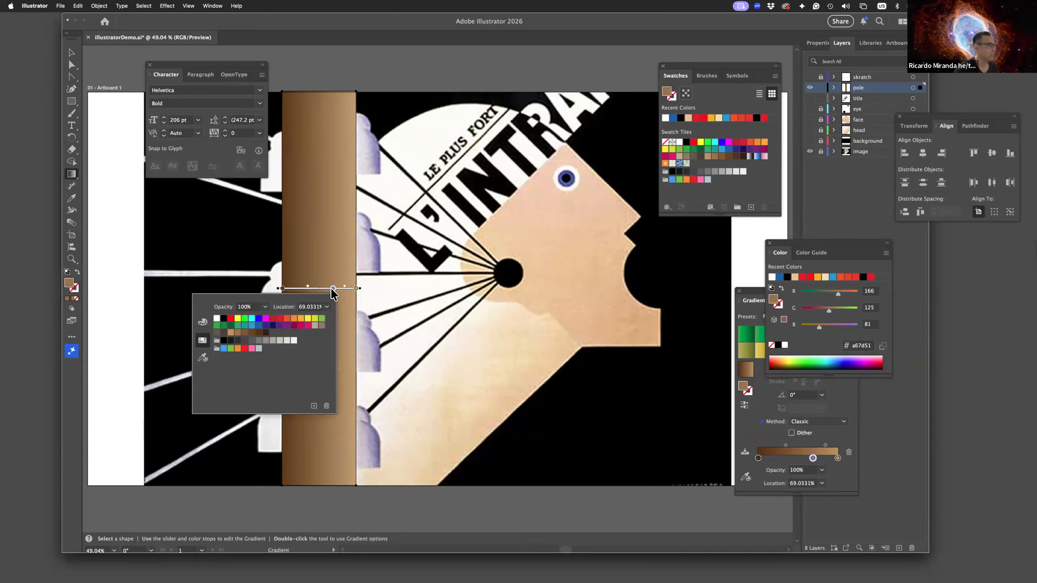
{"action": "left_click", "coordinate": [285, 319]}
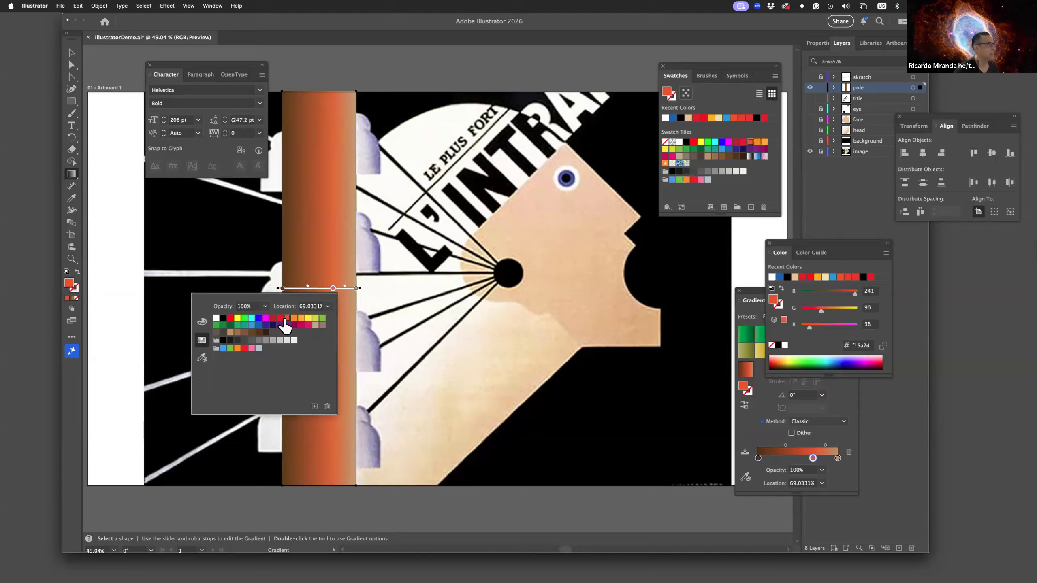
{"action": "left_click", "coordinate": [370, 329]}
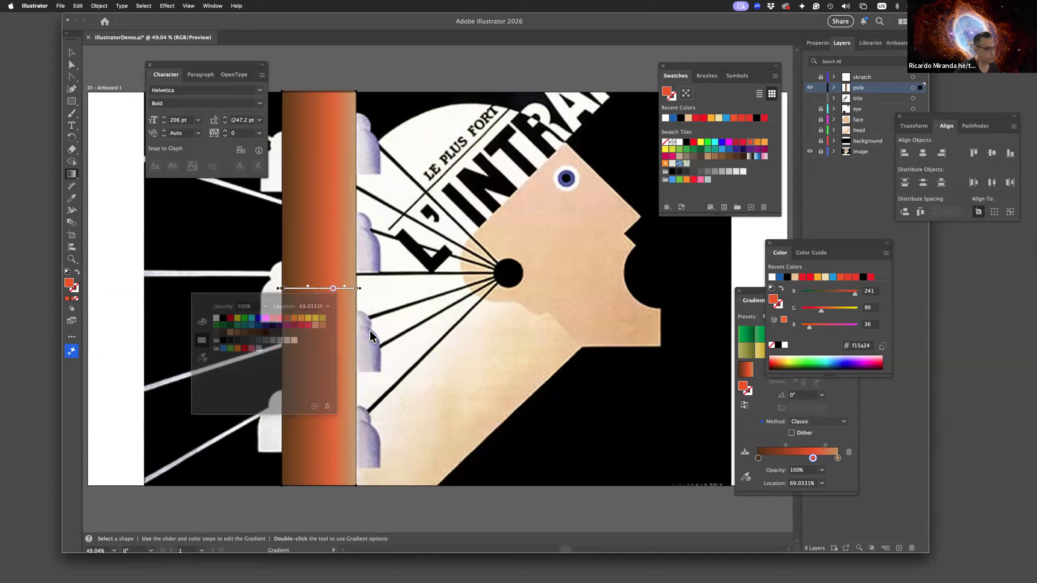
Step: Undo the orange-red stop's repositioning and its addition, restoring the pole's two-color brown gradient
{"action": "left_click_drag", "start_coordinate": [331, 289], "coordinate": [335, 288]}
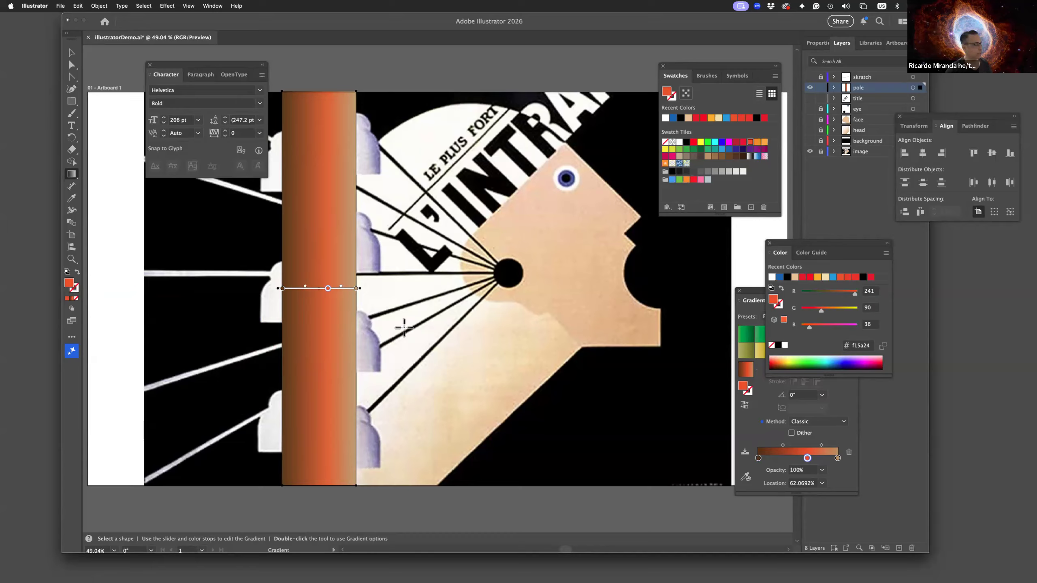
{"action": "key", "text": "v"}
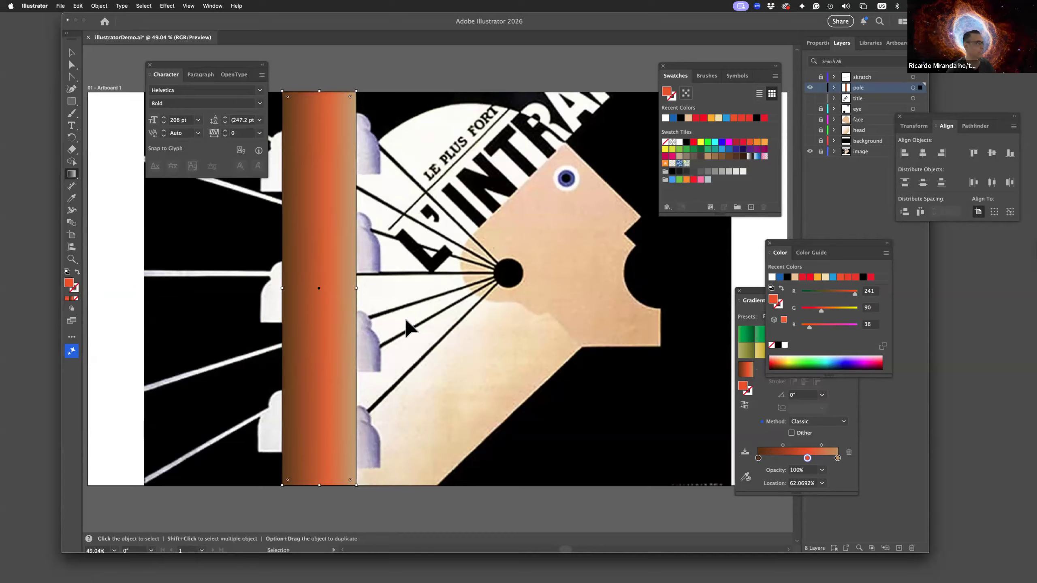
{"action": "key", "text": "super+z"}
{"action": "key", "text": "g"}
{"action": "key", "text": "super+z"}
{"action": "key", "text": "super+z"}
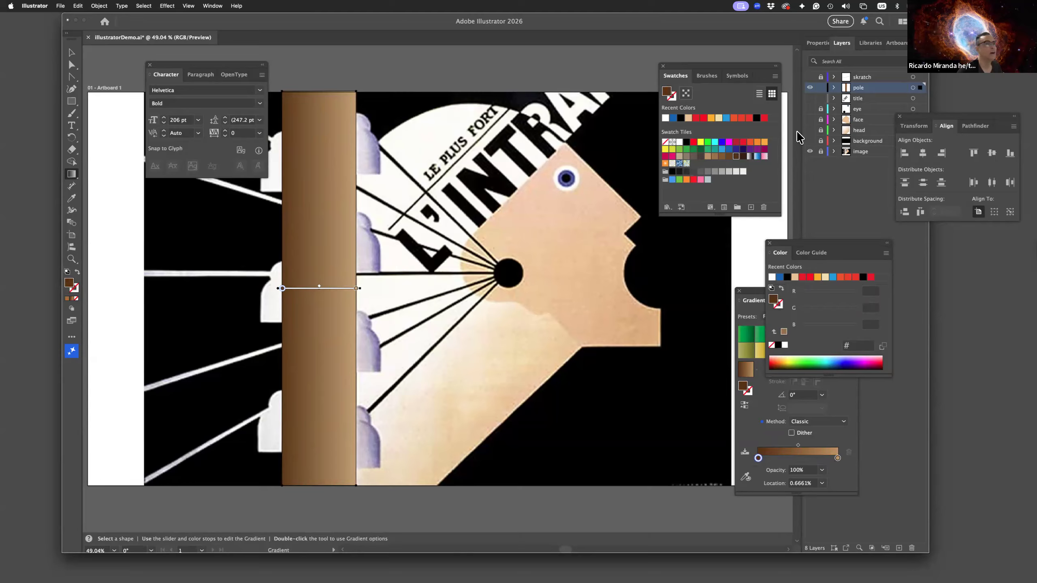
Step: Hide the pole rectangle and draw a small rectangle over the body of the topmost insulator on the pole's right edge
{"action": "left_click", "coordinate": [833, 88]}
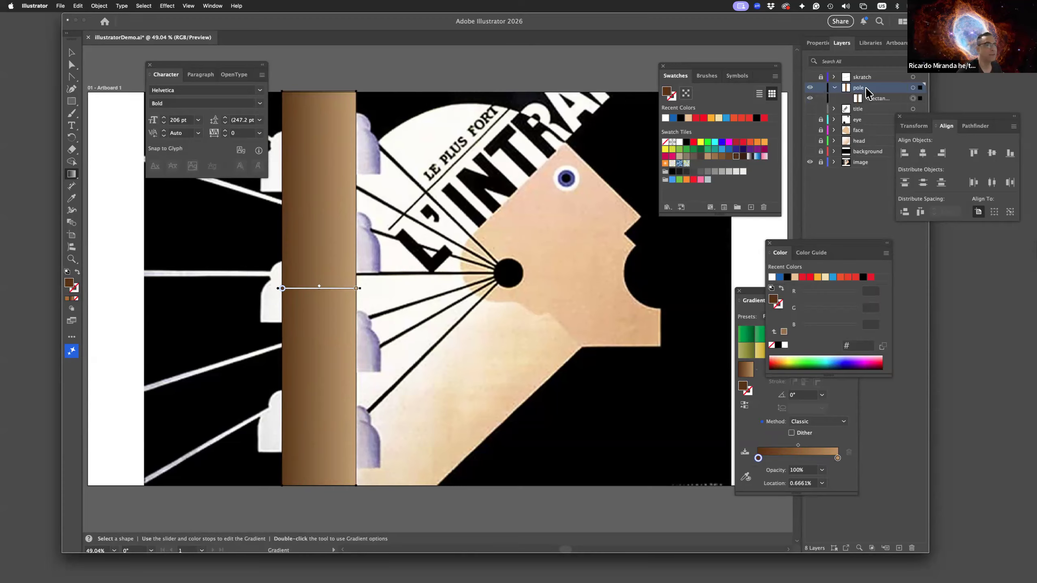
{"action": "left_click", "coordinate": [810, 98]}
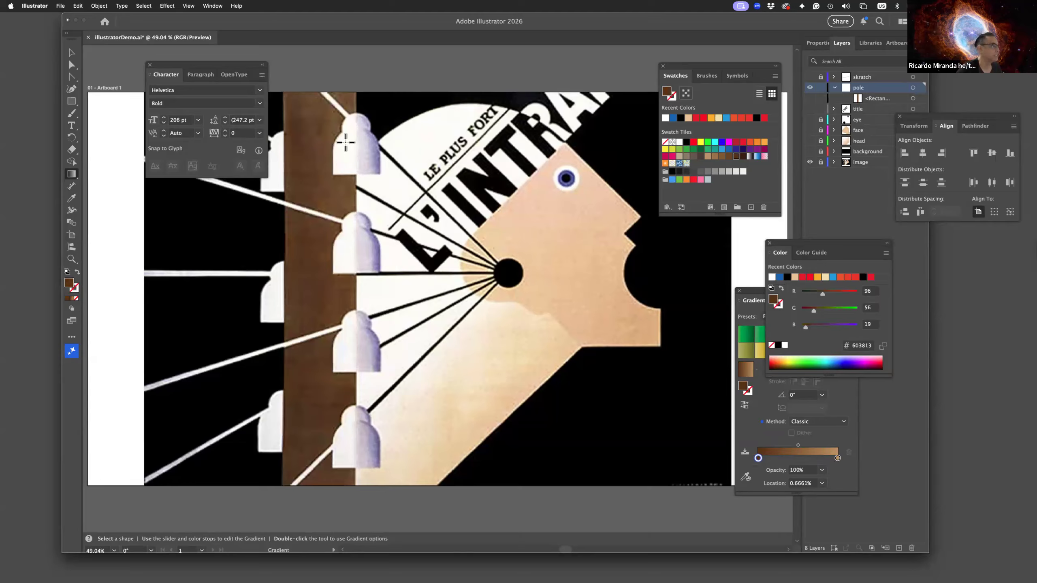
{"action": "left_click", "coordinate": [71, 102]}
{"action": "left_click_drag", "start_coordinate": [331, 174], "coordinate": [381, 132]}
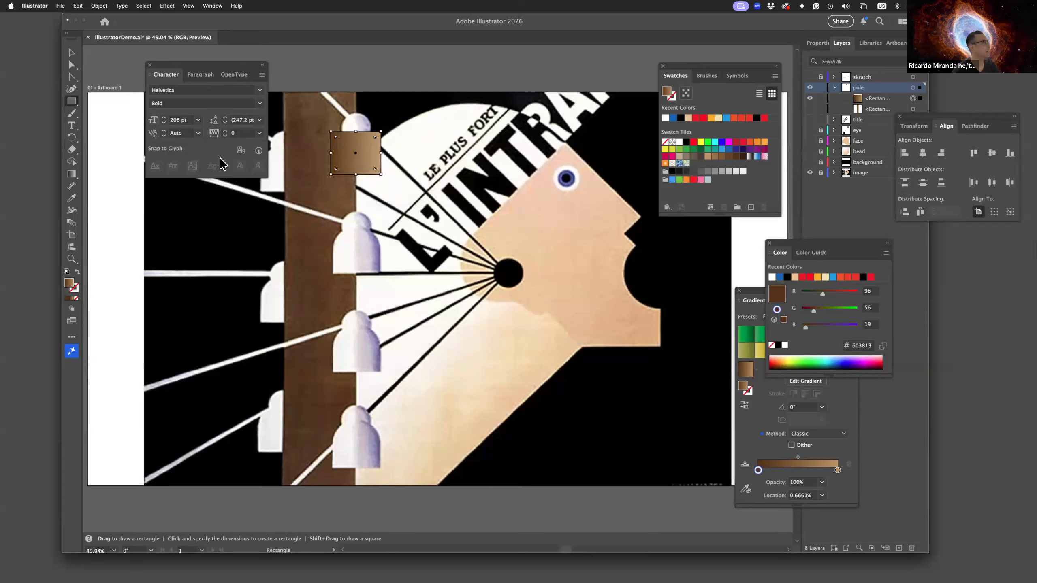
Step: Round the small rectangle's two top corners into a dome and nudge its top anchor points slightly upward
{"action": "left_click", "coordinate": [72, 65]}
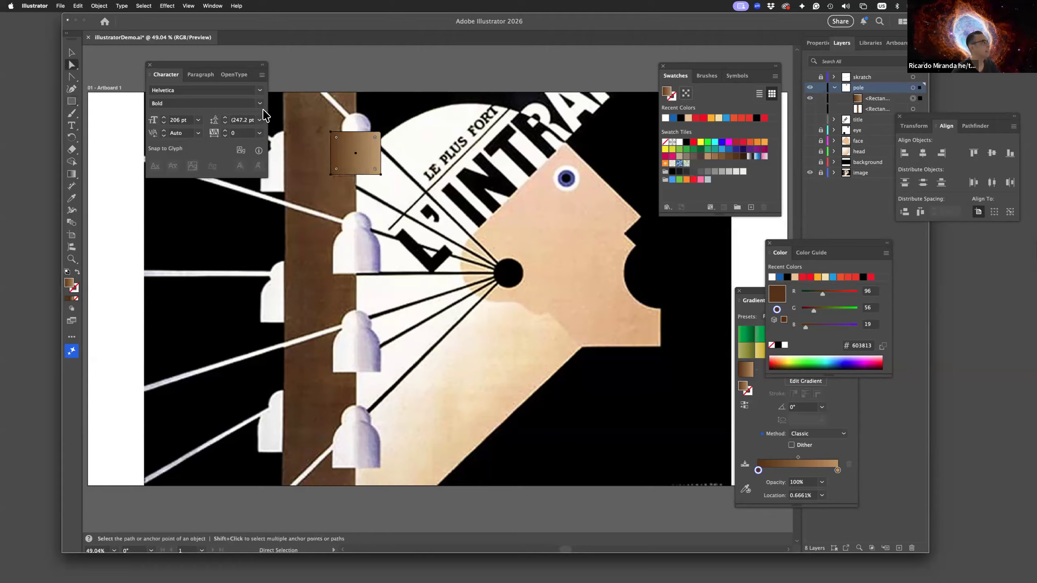
{"action": "left_click", "coordinate": [331, 133]}
{"action": "left_click", "coordinate": [379, 135]}
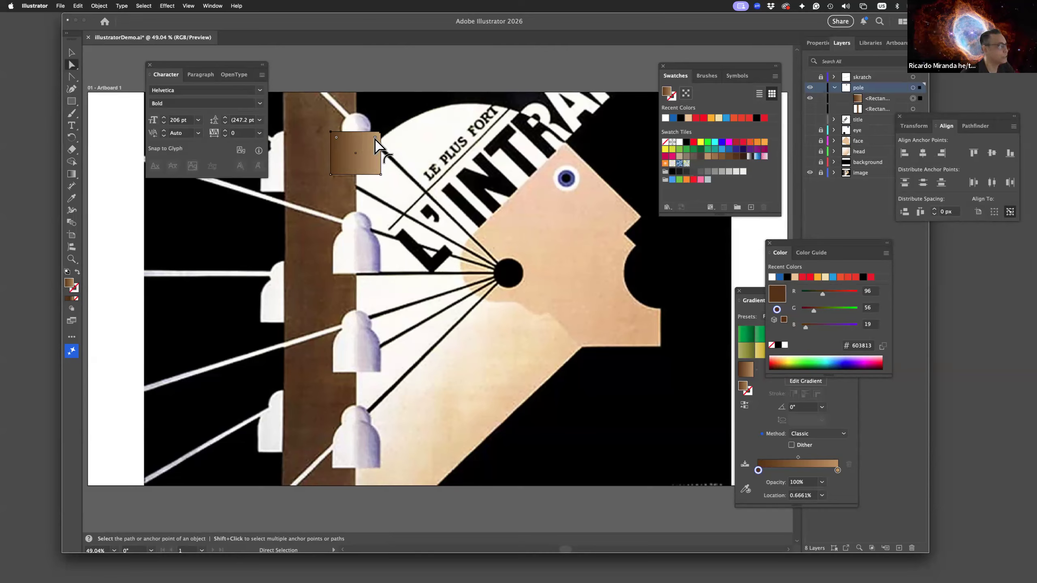
{"action": "left_click", "coordinate": [331, 132]}
{"action": "left_click_drag", "start_coordinate": [375, 138], "coordinate": [365, 162]}
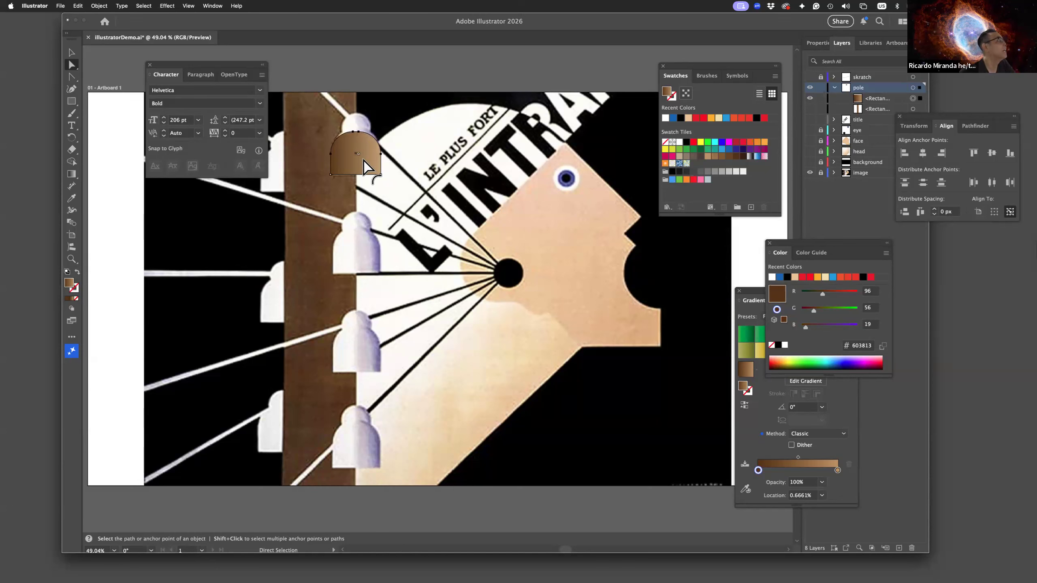
{"action": "left_click", "coordinate": [355, 132]}
{"action": "key", "text": "Up"}
{"action": "key", "text": "Up"}
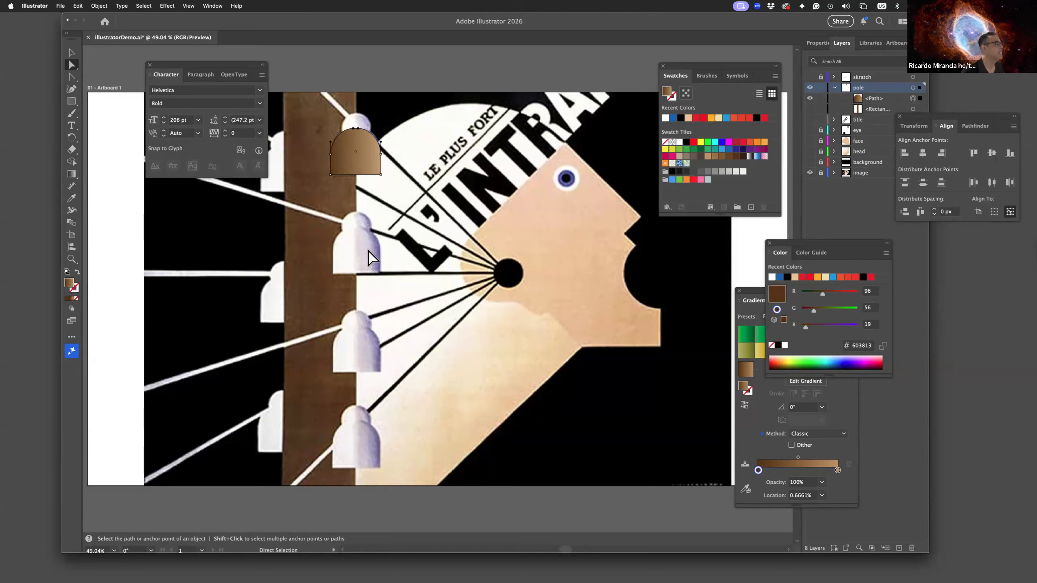
Step: Draw a circle overlapping the dome's top to form the insulator's head
{"action": "left_click", "coordinate": [71, 100]}
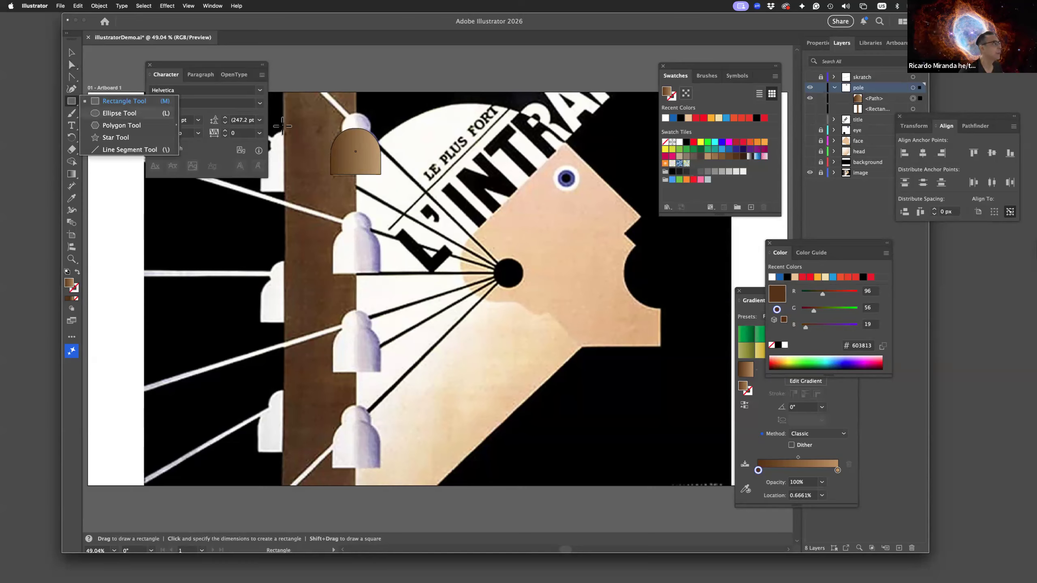
{"action": "left_click", "coordinate": [90, 114]}
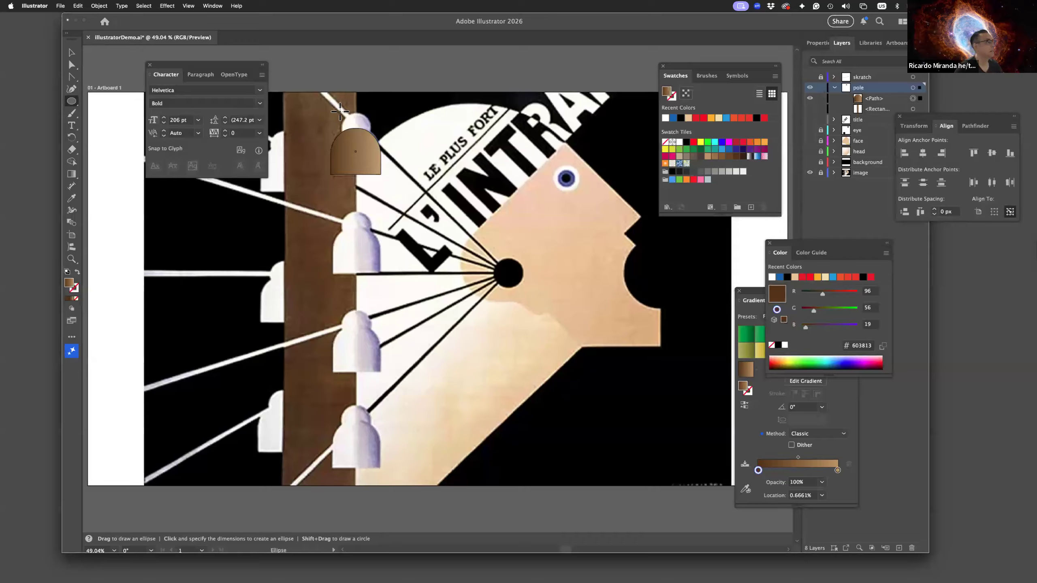
{"action": "left_click_drag", "start_coordinate": [340, 111], "coordinate": [371, 142]}
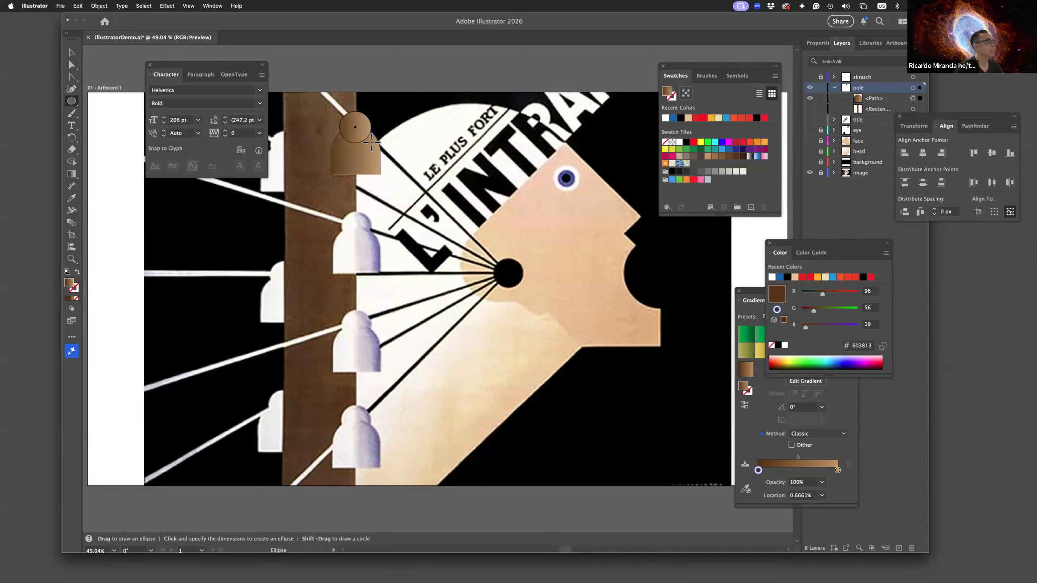
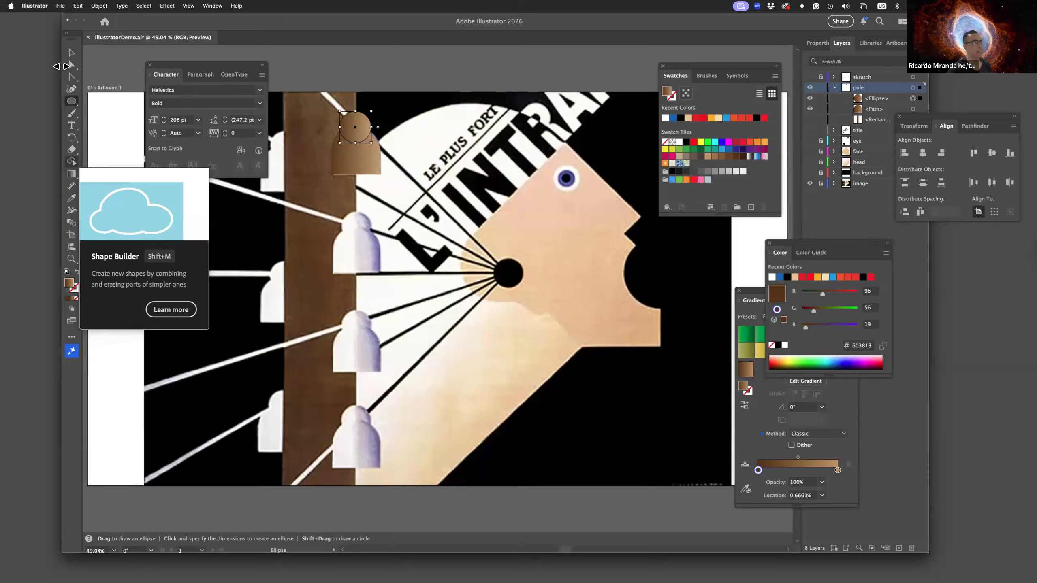
Step: Select the circle and the dome and merge them into one insulator shape with Shape Builder
{"action": "left_click", "coordinate": [70, 53]}
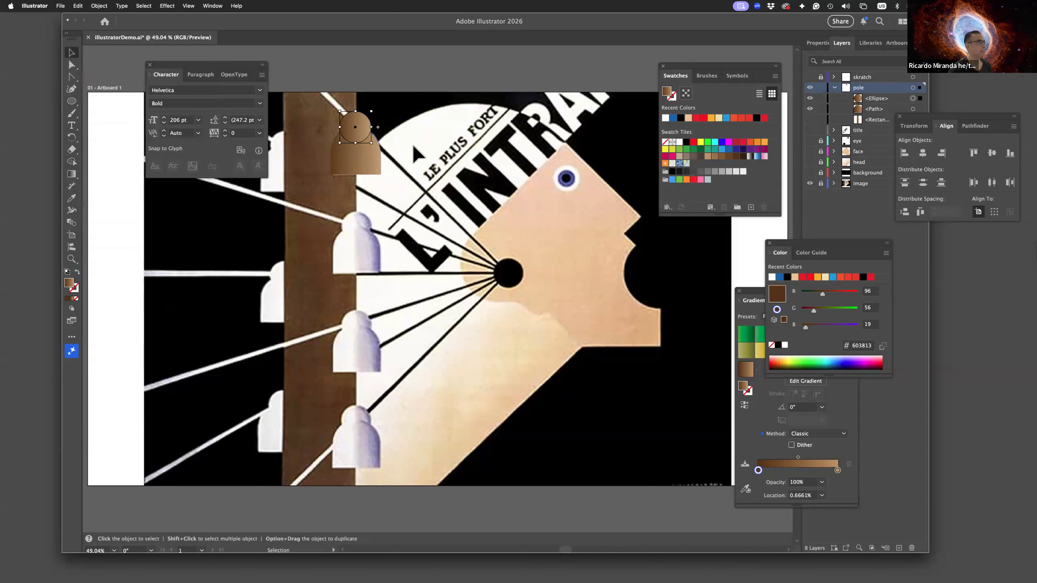
{"action": "left_click", "coordinate": [365, 151], "text": "shift"}
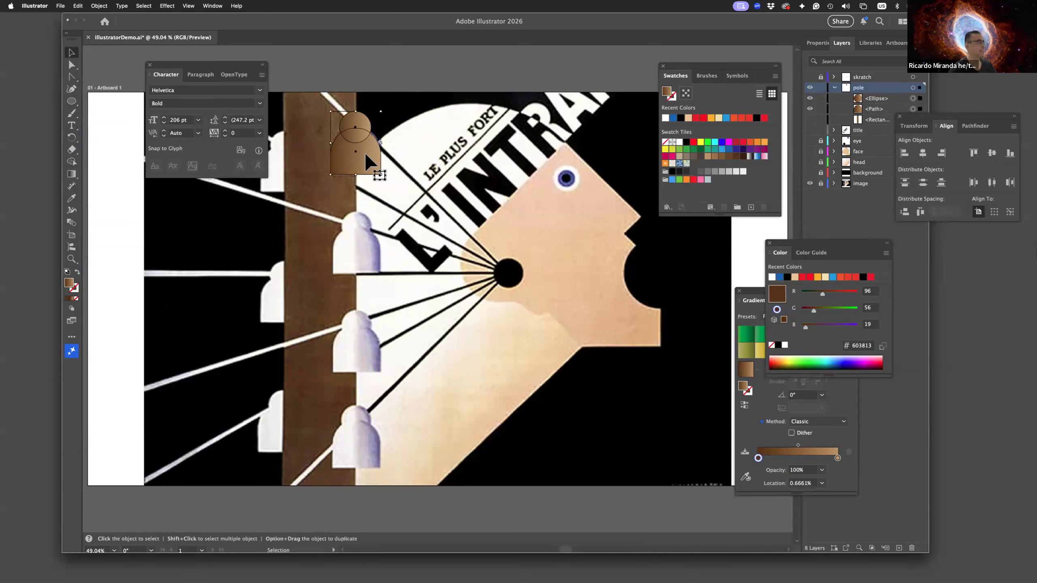
{"action": "left_click", "coordinate": [69, 162]}
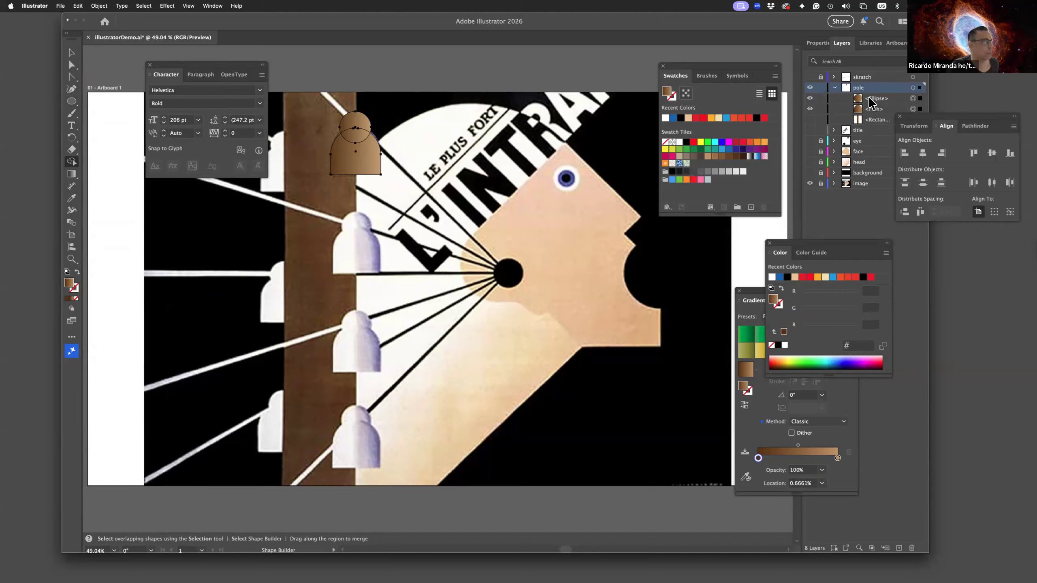
{"action": "left_click_drag", "start_coordinate": [922, 116], "coordinate": [932, 236]}
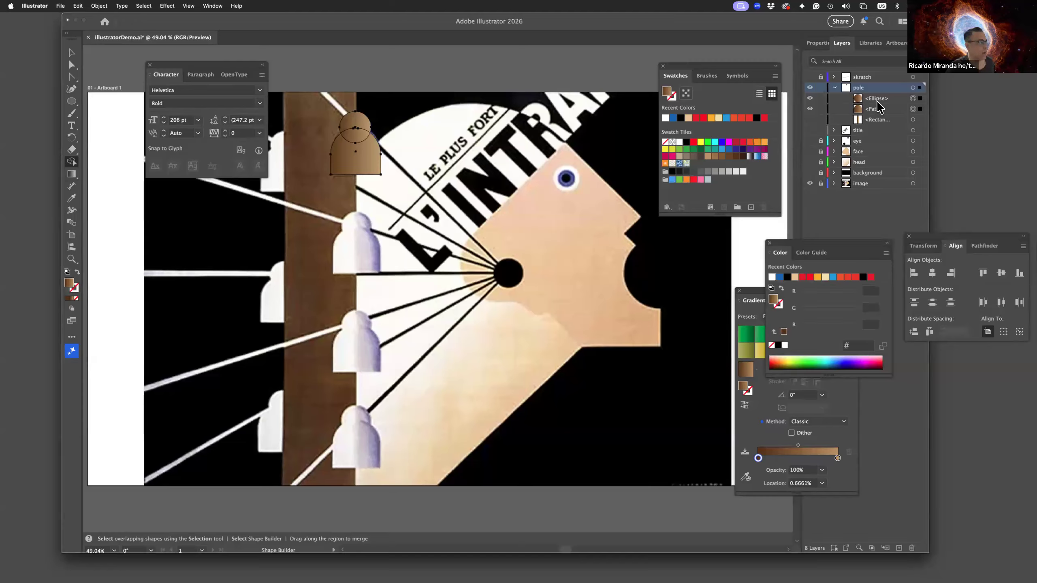
{"action": "left_click", "coordinate": [363, 143]}
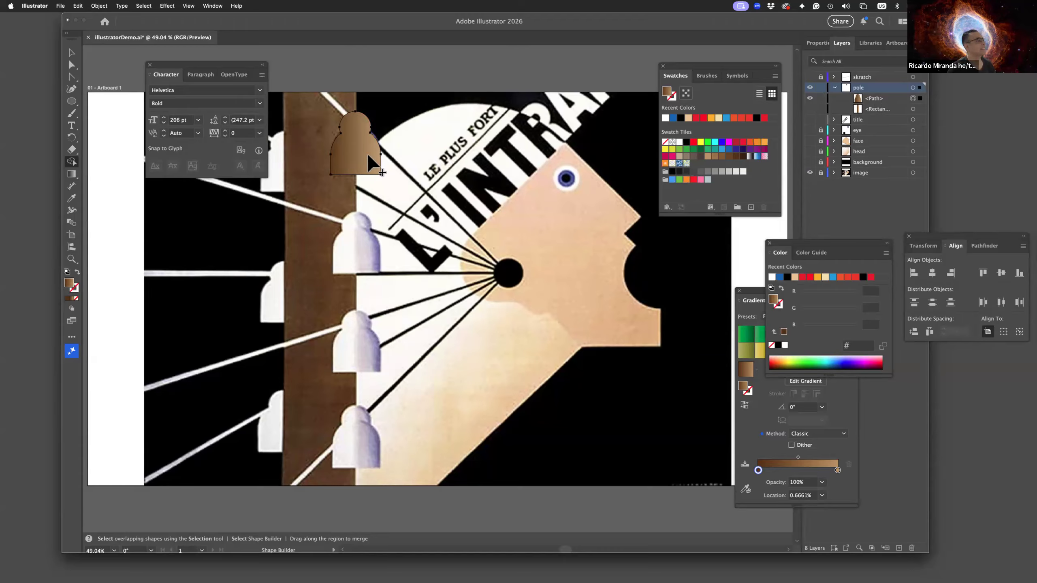
Step: Recolor the insulator's gradient white at its left end and purple 662D91 at its right end, and shift its midpoint toward the purple
{"action": "left_click", "coordinate": [71, 173]}
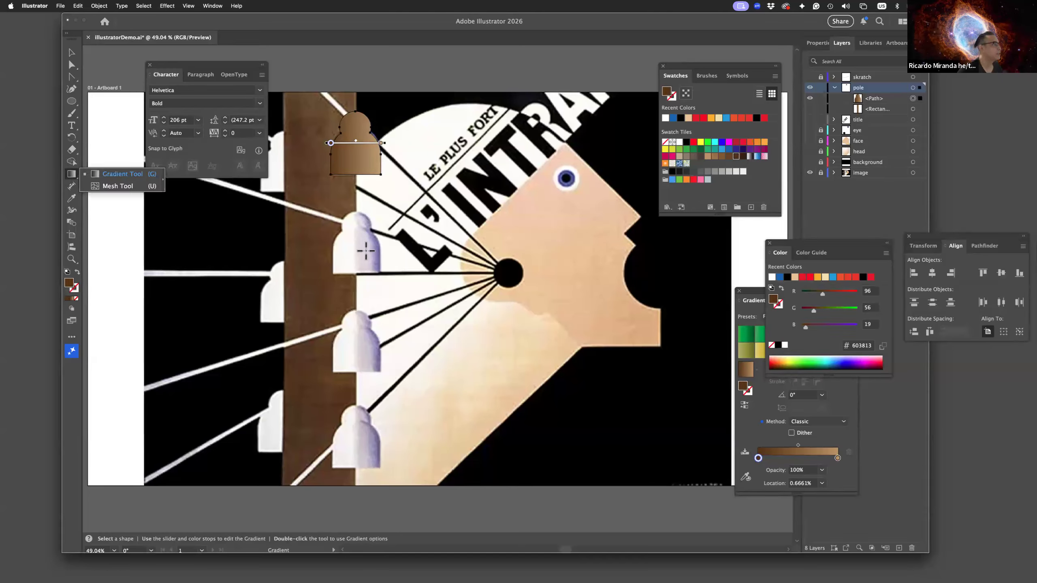
{"action": "double_click", "coordinate": [379, 144]}
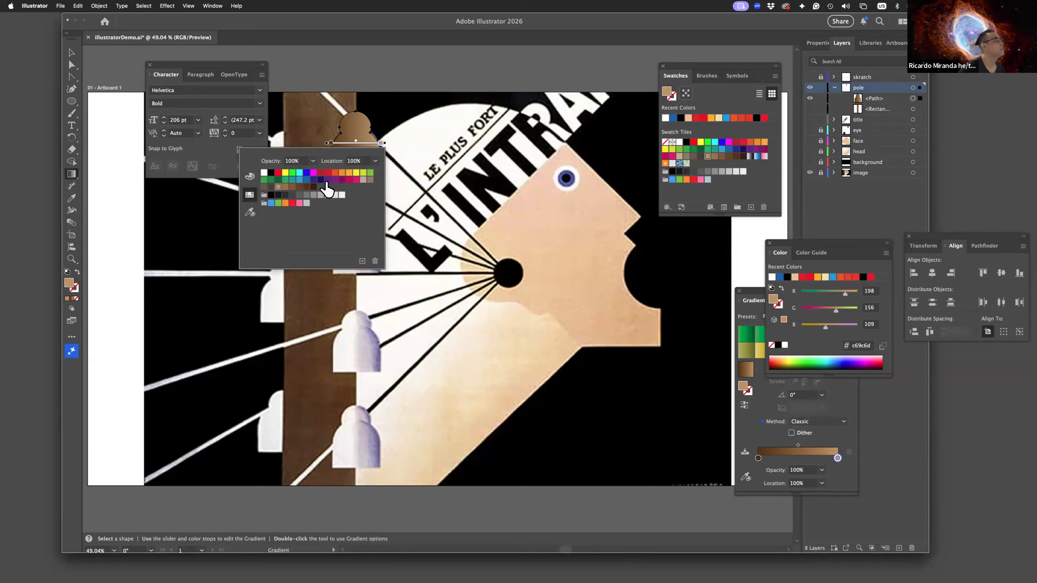
{"action": "left_click", "coordinate": [328, 180]}
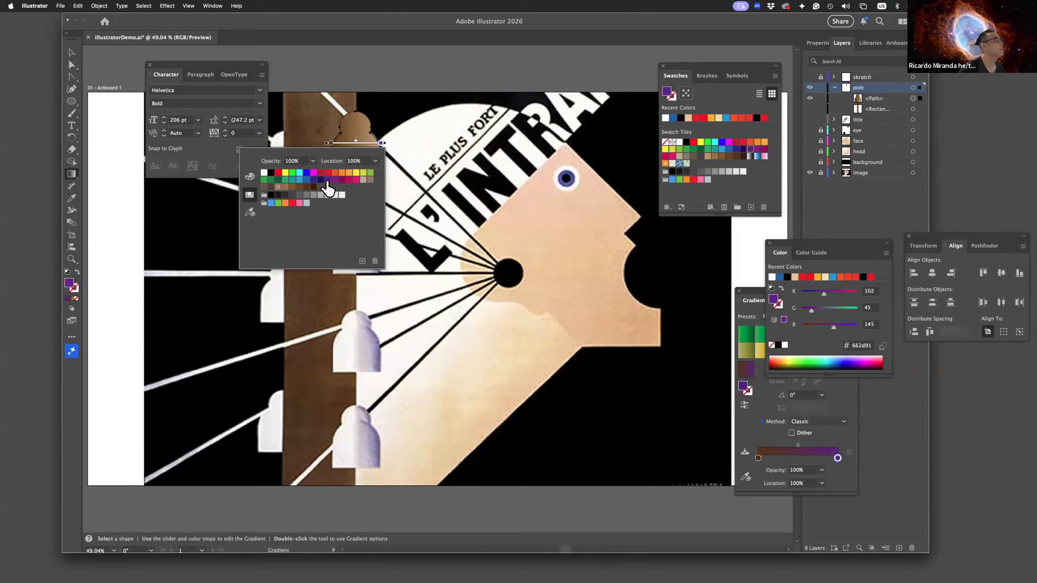
{"action": "left_click", "coordinate": [330, 143]}
{"action": "double_click", "coordinate": [330, 143]}
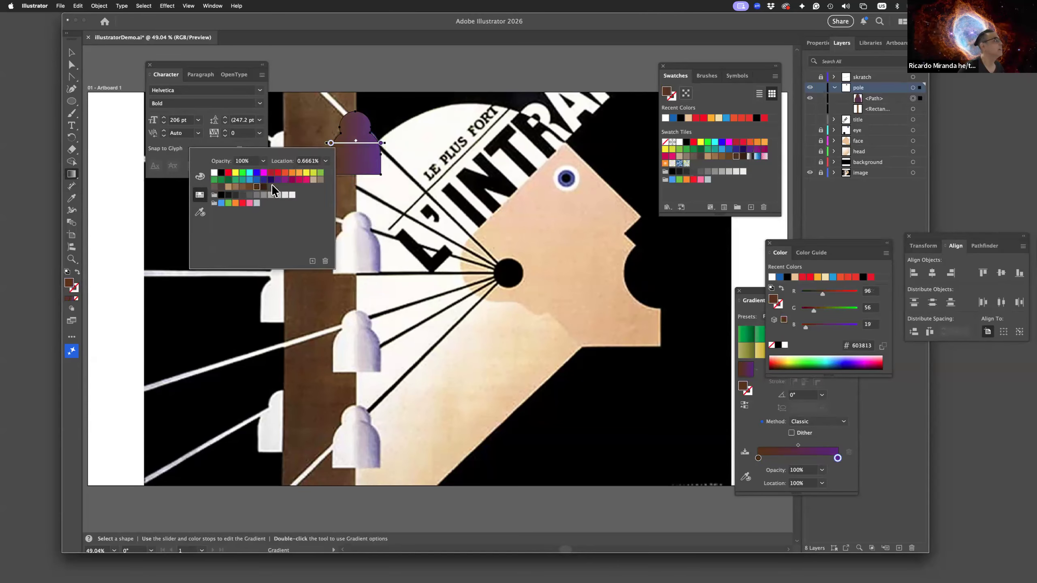
{"action": "left_click", "coordinate": [214, 173]}
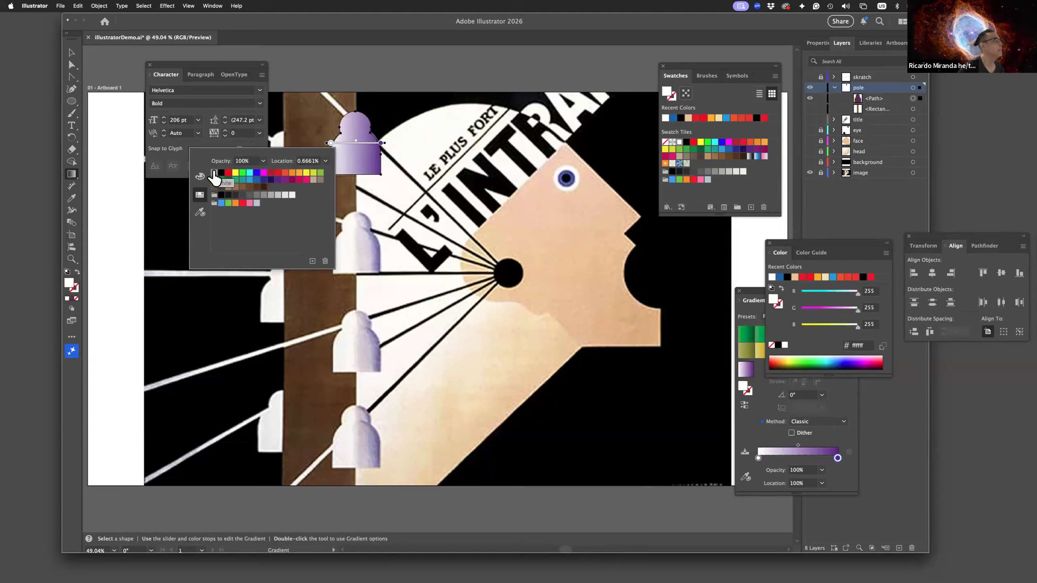
{"action": "left_click", "coordinate": [356, 141]}
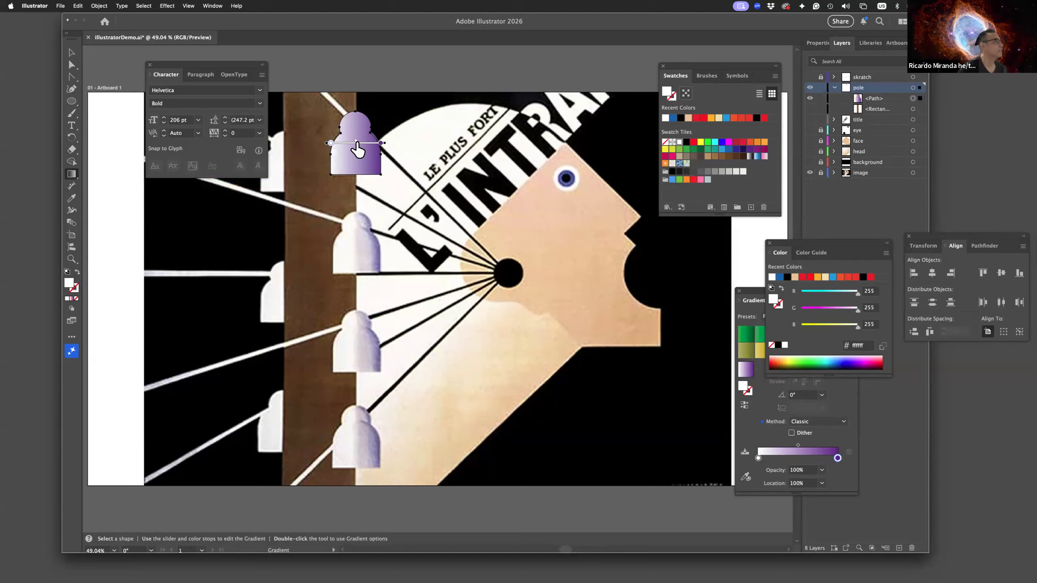
{"action": "left_click_drag", "start_coordinate": [358, 142], "coordinate": [367, 141]}
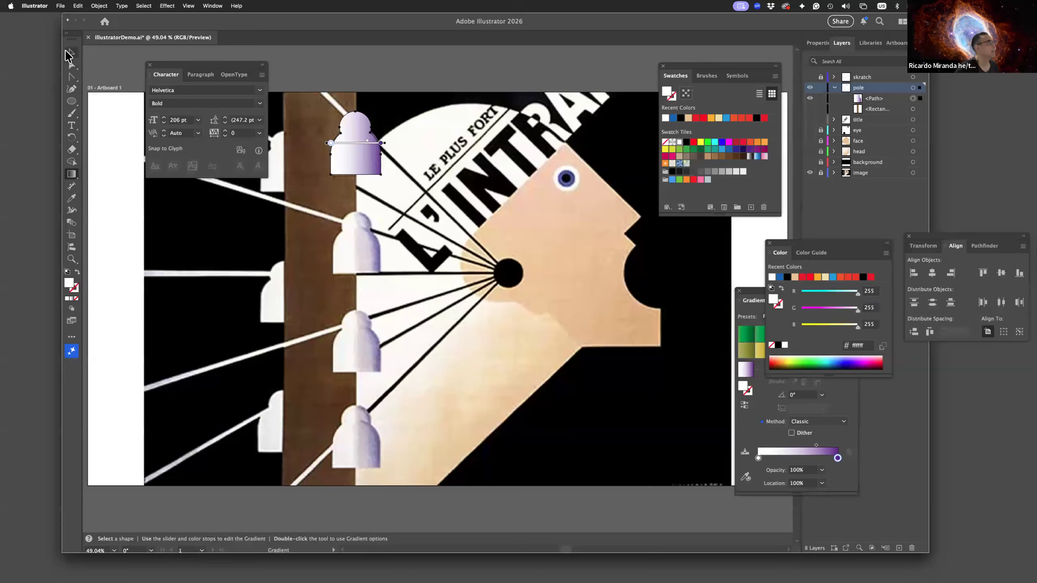
Step: Duplicate the insulator three times straight down over the other insulators on the pole's right edge
{"action": "left_click", "coordinate": [69, 55]}
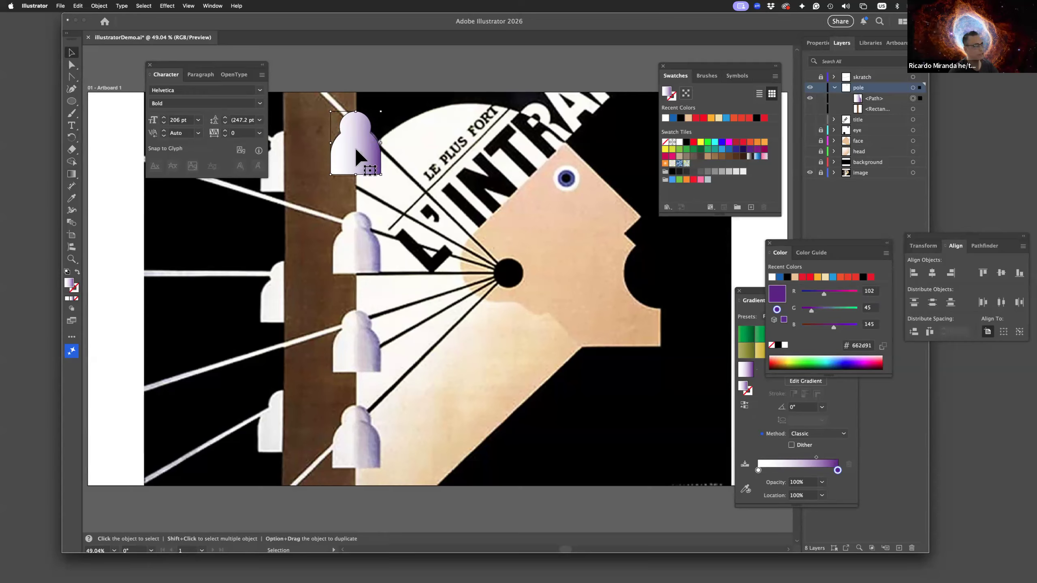
{"action": "mouse_move", "coordinate": [356, 158]}
{"action": "left_mouse_down"}
{"action": "mouse_move", "coordinate": [436, 184]}
{"action": "mouse_move", "coordinate": [507, 169]}
{"action": "mouse_move", "coordinate": [395, 171]}
{"action": "mouse_move", "coordinate": [354, 158]}
{"action": "left_mouse_up"}
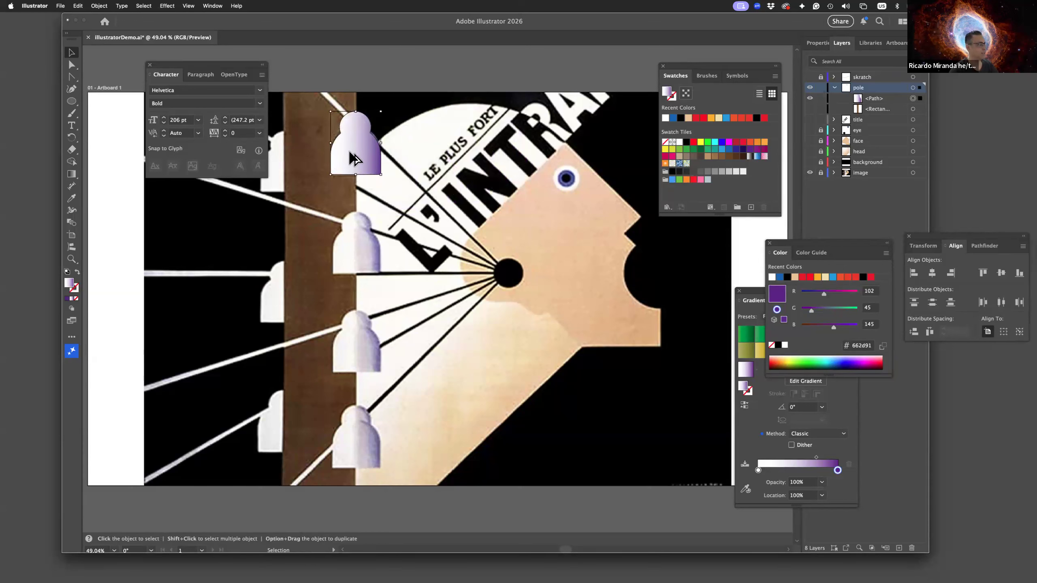
{"action": "left_click_drag", "start_coordinate": [361, 159], "coordinate": [366, 259]}
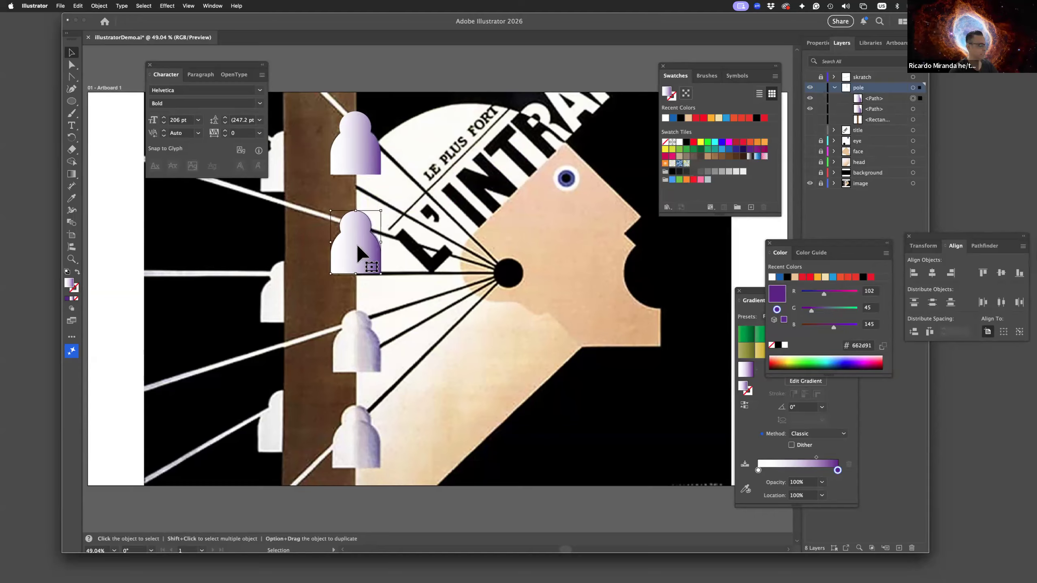
{"action": "left_click_drag", "start_coordinate": [362, 254], "coordinate": [367, 435]}
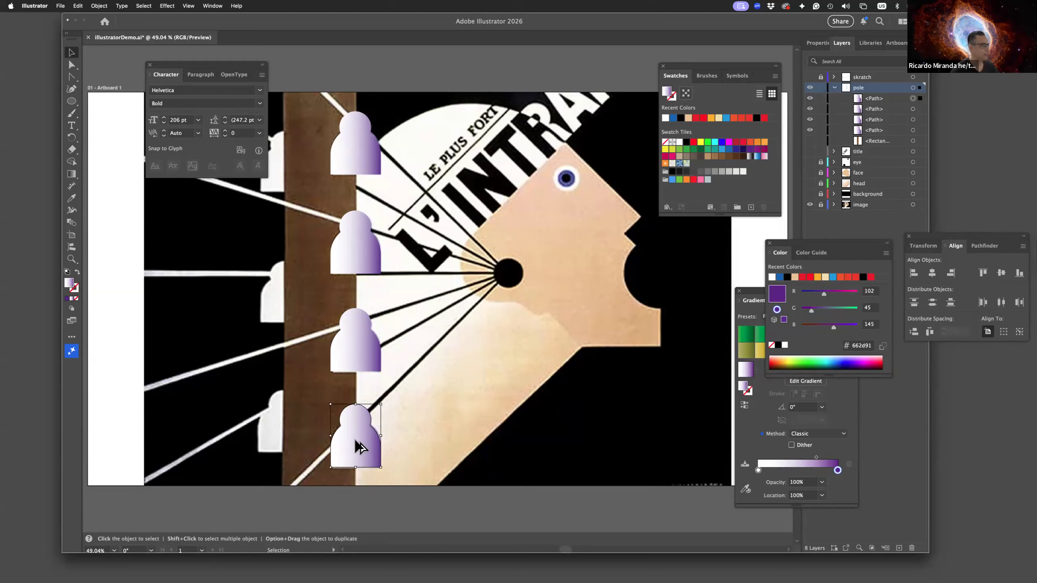
Step: Copy three of the right-hand insulators over the lower, middle and upper insulators on the pole's left edge
{"action": "left_click_drag", "start_coordinate": [355, 446], "coordinate": [286, 431]}
{"action": "left_click", "coordinate": [359, 347]}
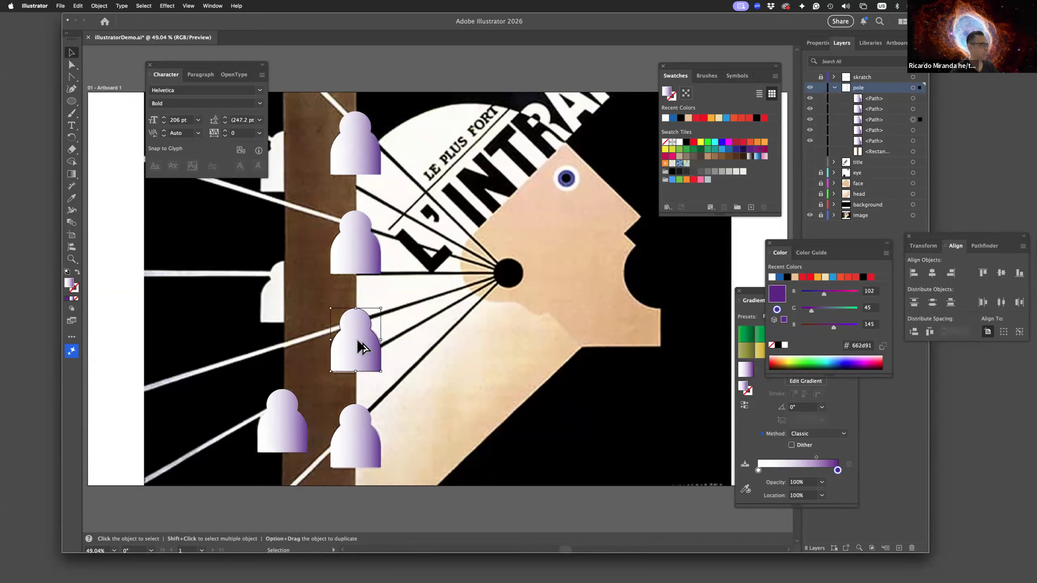
{"action": "left_click_drag", "start_coordinate": [359, 343], "coordinate": [286, 294]}
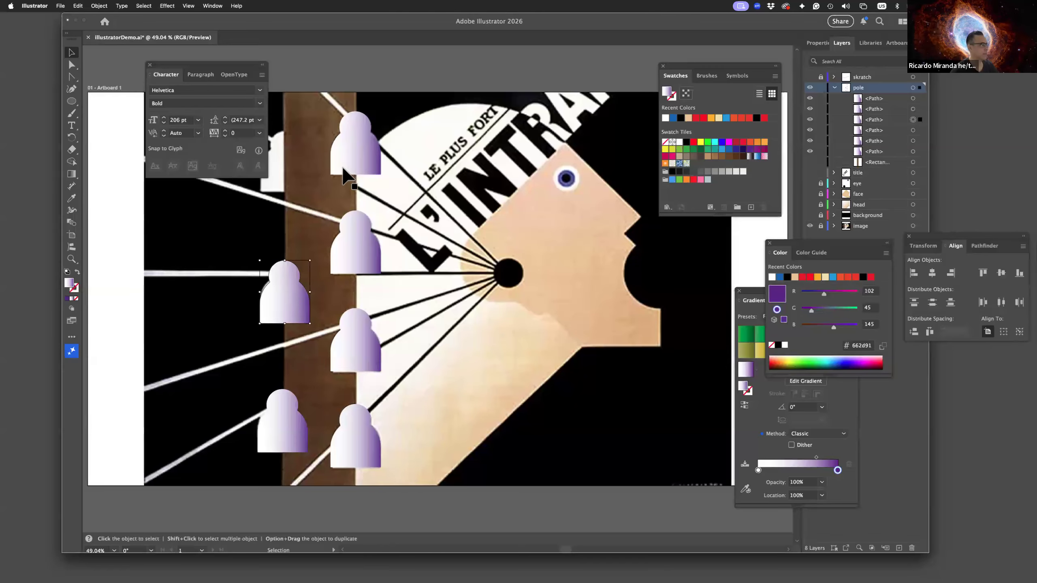
{"action": "left_click", "coordinate": [355, 159]}
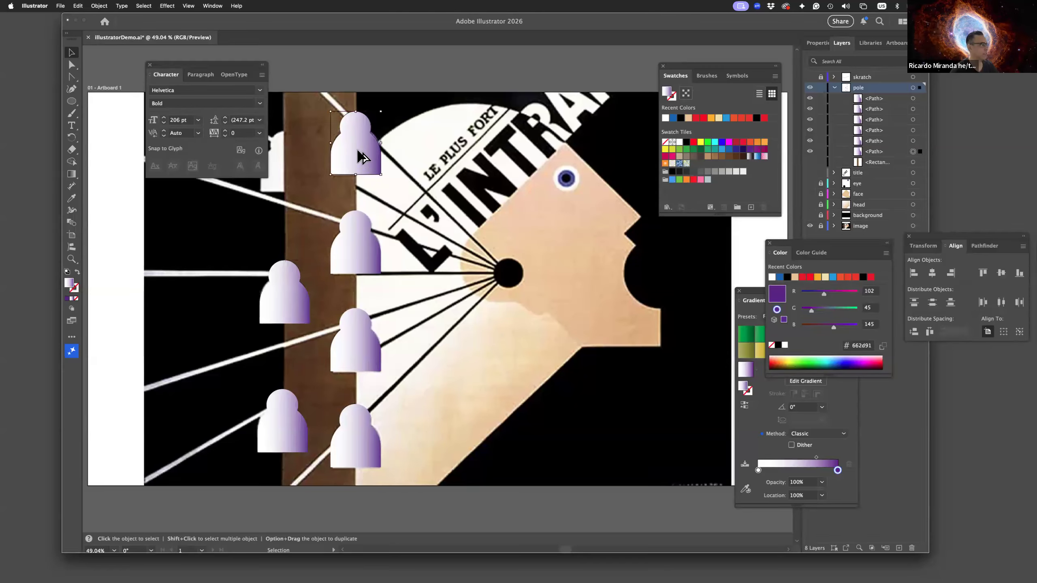
{"action": "left_click_drag", "start_coordinate": [352, 159], "coordinate": [288, 174]}
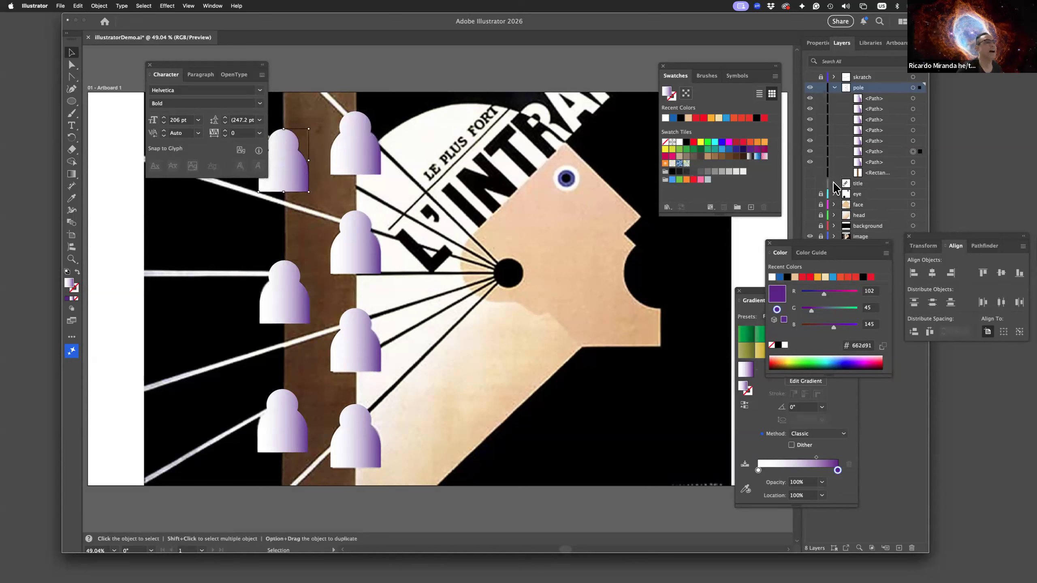
Step: Restack the objects in the pole layer so the rectangle sits between the insulator paths, and show the hidden brown pole rectangle
{"action": "left_click", "coordinate": [874, 99]}
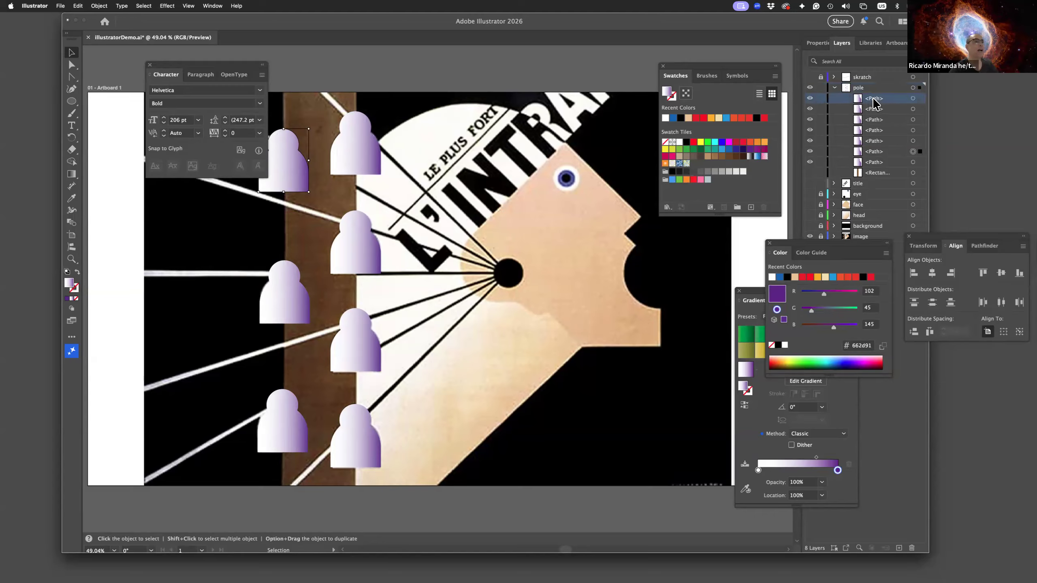
{"action": "left_click", "coordinate": [875, 119], "text": "shift"}
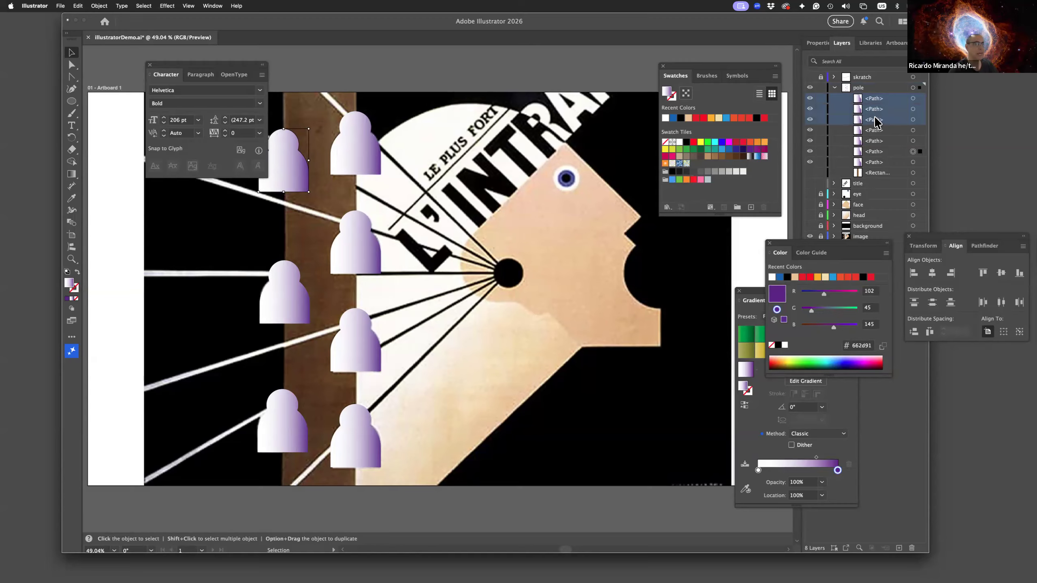
{"action": "left_click_drag", "start_coordinate": [875, 119], "coordinate": [880, 176]}
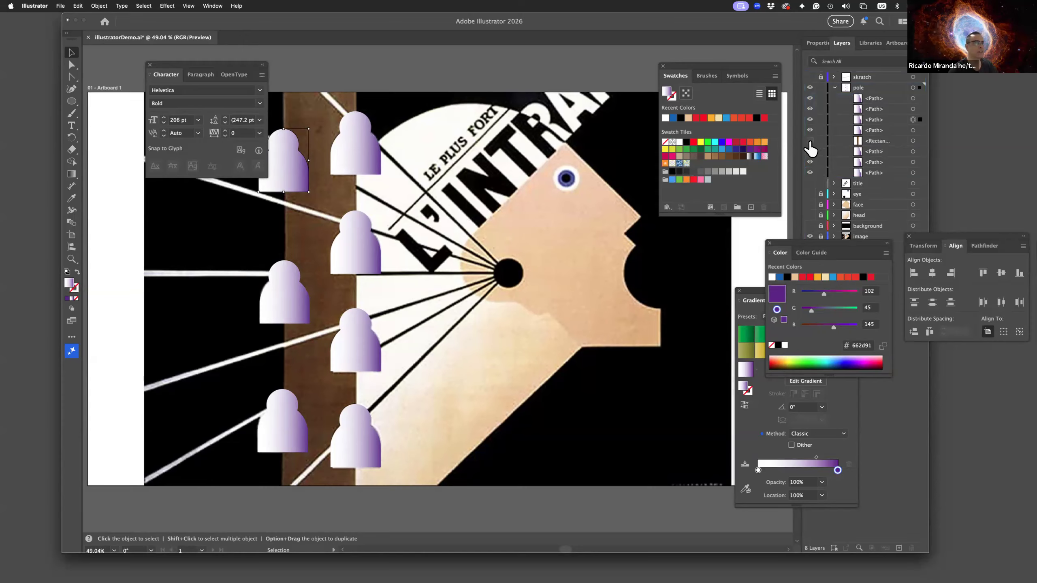
{"action": "left_click", "coordinate": [810, 141]}
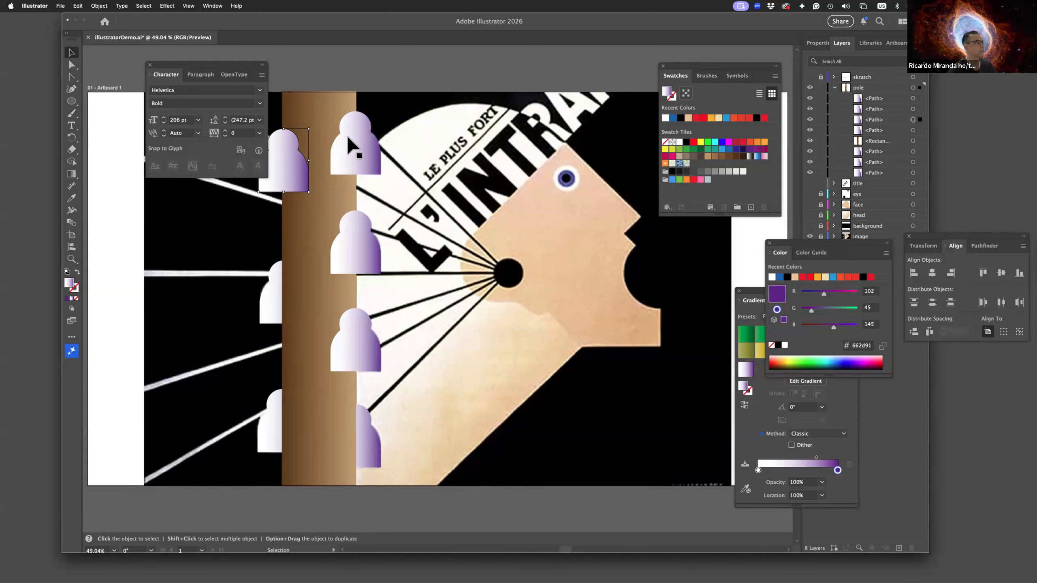
Step: Move the upper-left insulator's path below the pole rectangle and the lower-right insulator's path above it in the stacking order
{"action": "key", "text": "super+shift+a"}
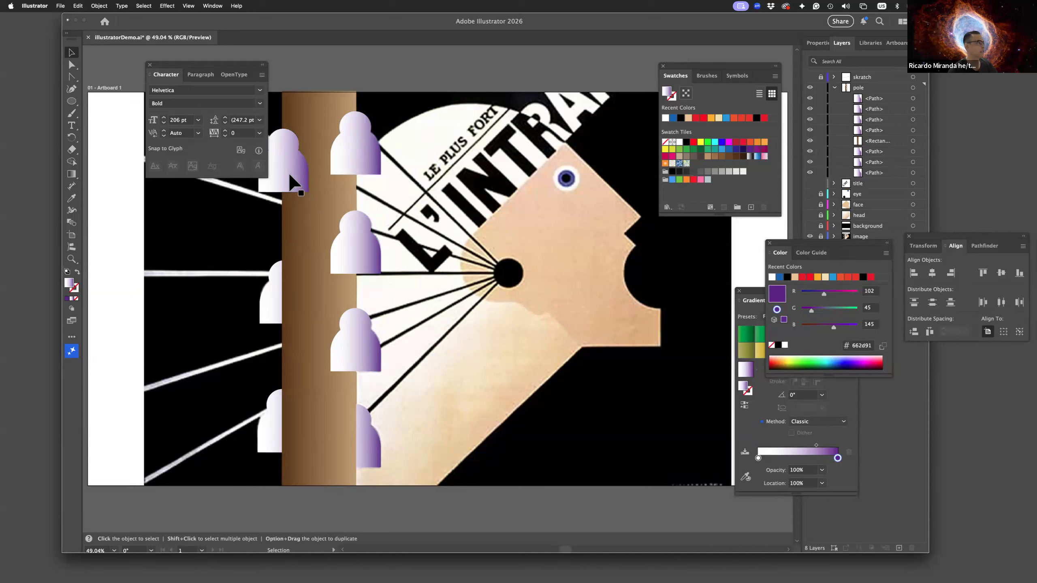
{"action": "left_click", "coordinate": [290, 177]}
{"action": "left_click", "coordinate": [878, 120]}
{"action": "left_click_drag", "start_coordinate": [878, 124], "coordinate": [879, 146]}
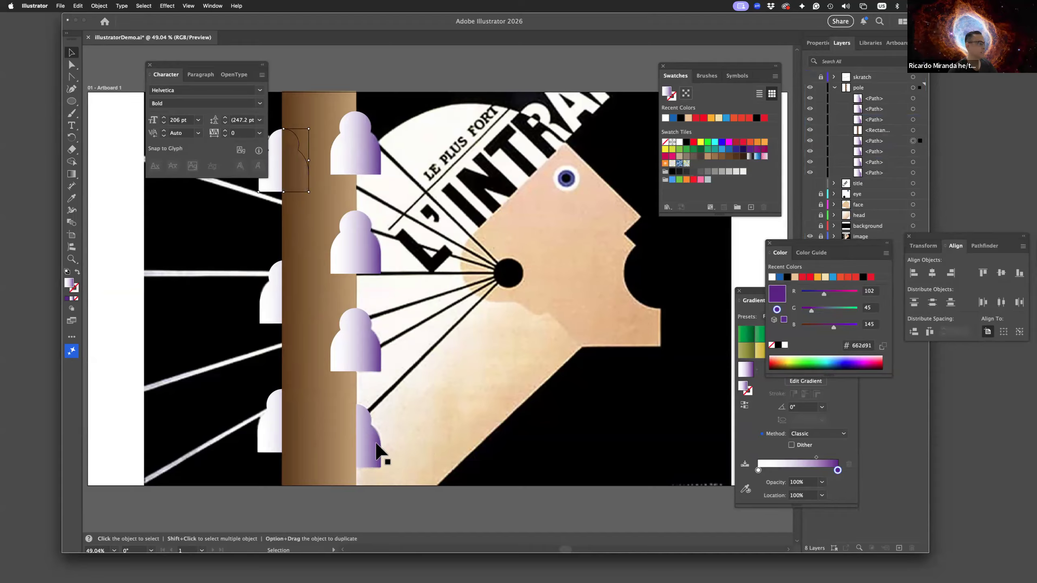
{"action": "left_click", "coordinate": [376, 457]}
{"action": "left_click", "coordinate": [877, 162]}
{"action": "left_click_drag", "start_coordinate": [878, 162], "coordinate": [881, 126]}
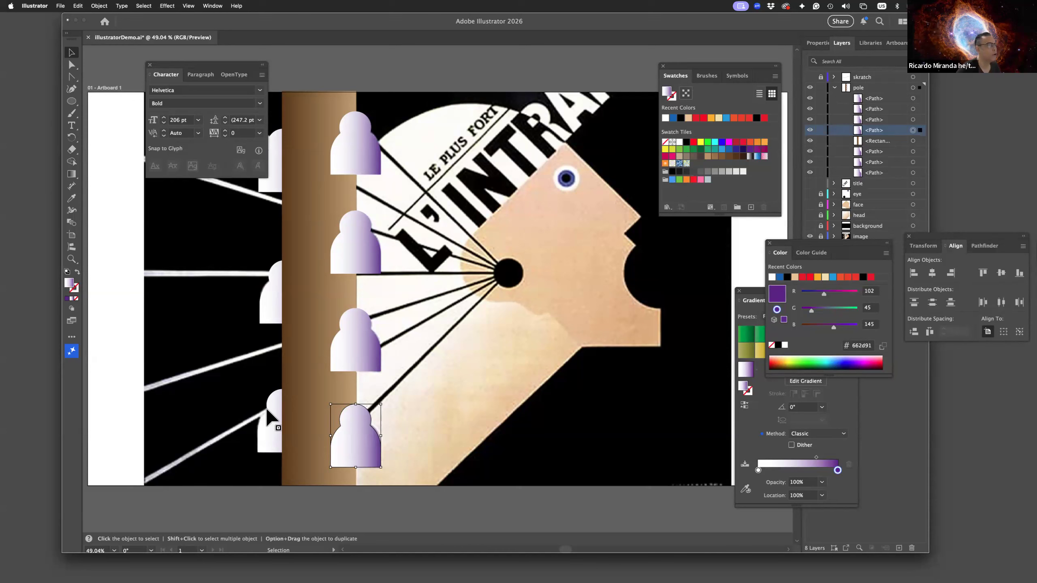
Step: With the Pen tool, draw a straight wire from the black ear circle through the lower-right insulator to the pole's bottom-left corner
{"action": "left_click", "coordinate": [69, 90]}
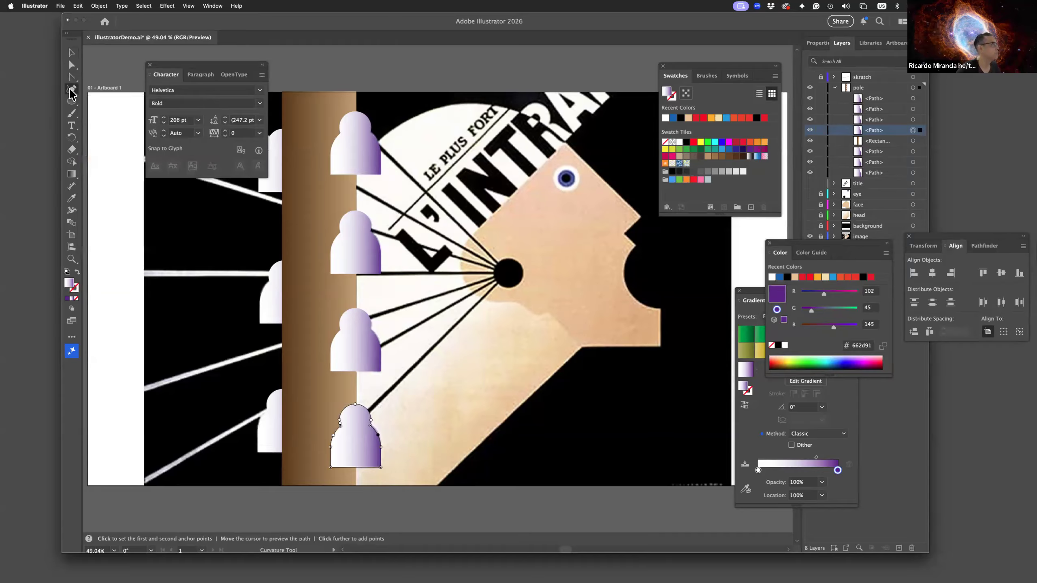
{"action": "left_click_drag", "start_coordinate": [72, 76], "coordinate": [102, 77]}
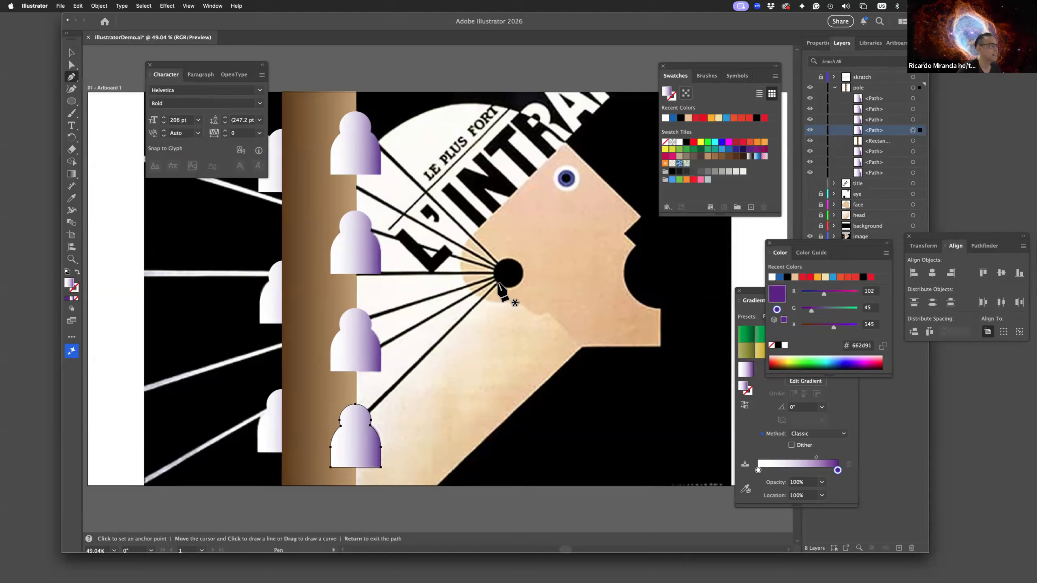
{"action": "left_click", "coordinate": [834, 88]}
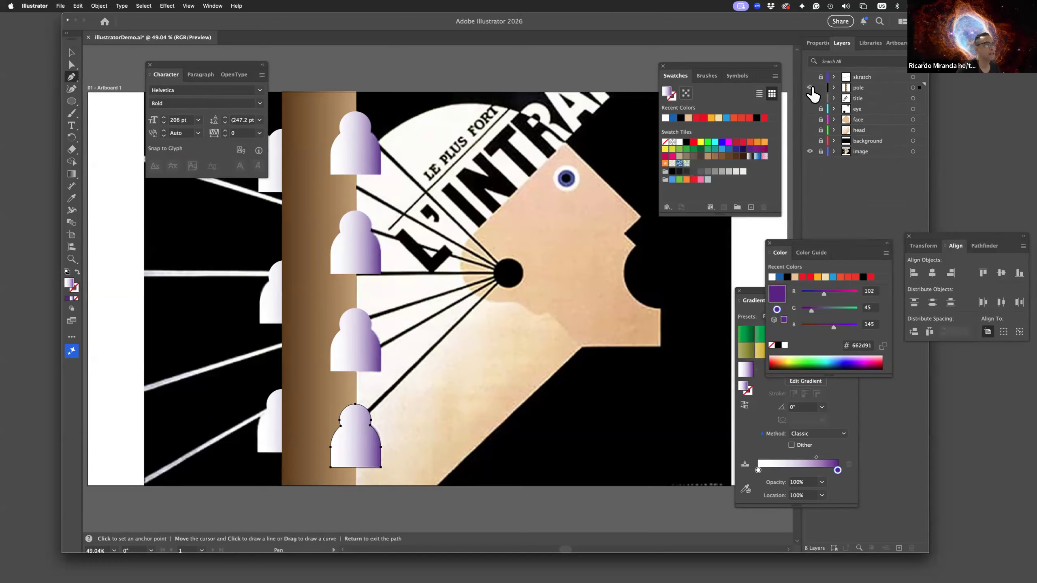
{"action": "left_click", "coordinate": [811, 88]}
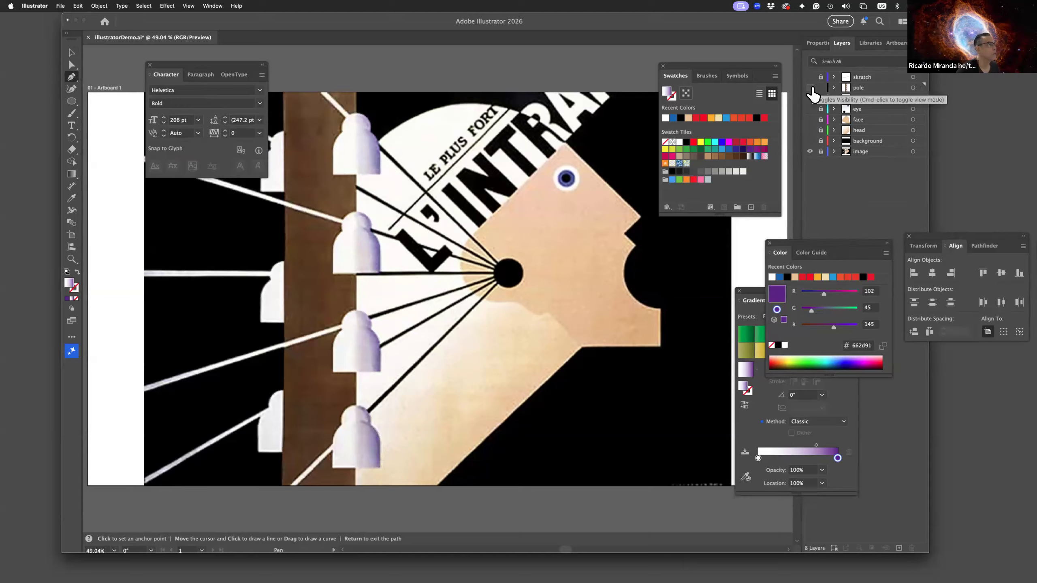
{"action": "left_click", "coordinate": [811, 88]}
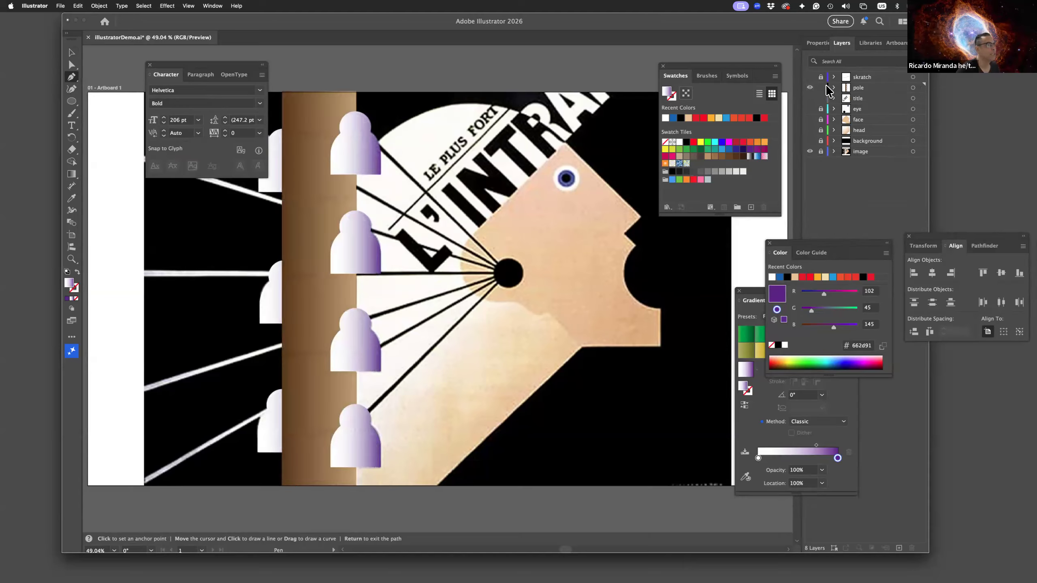
{"action": "left_click", "coordinate": [810, 88]}
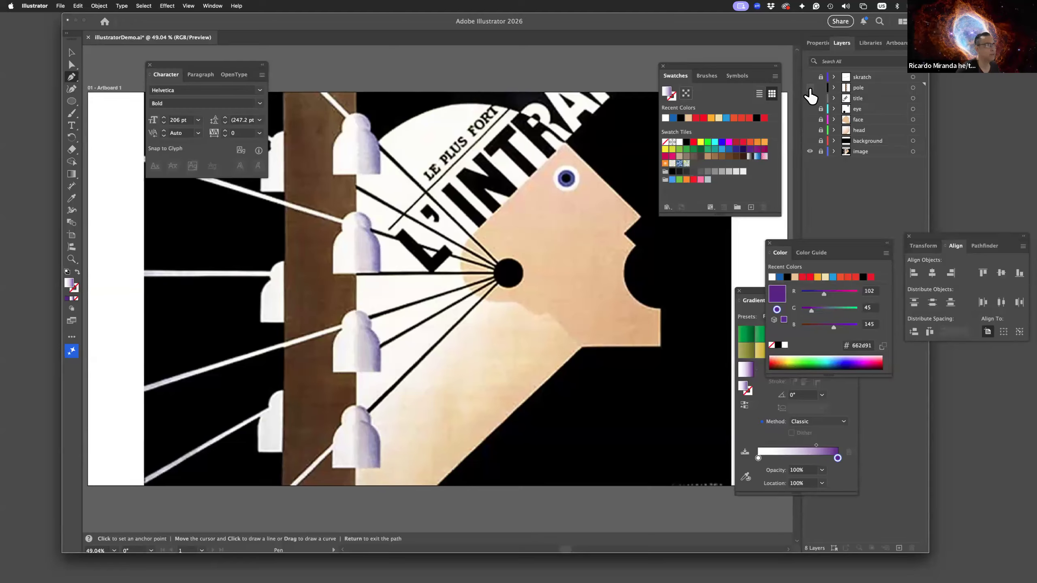
{"action": "left_click", "coordinate": [810, 88]}
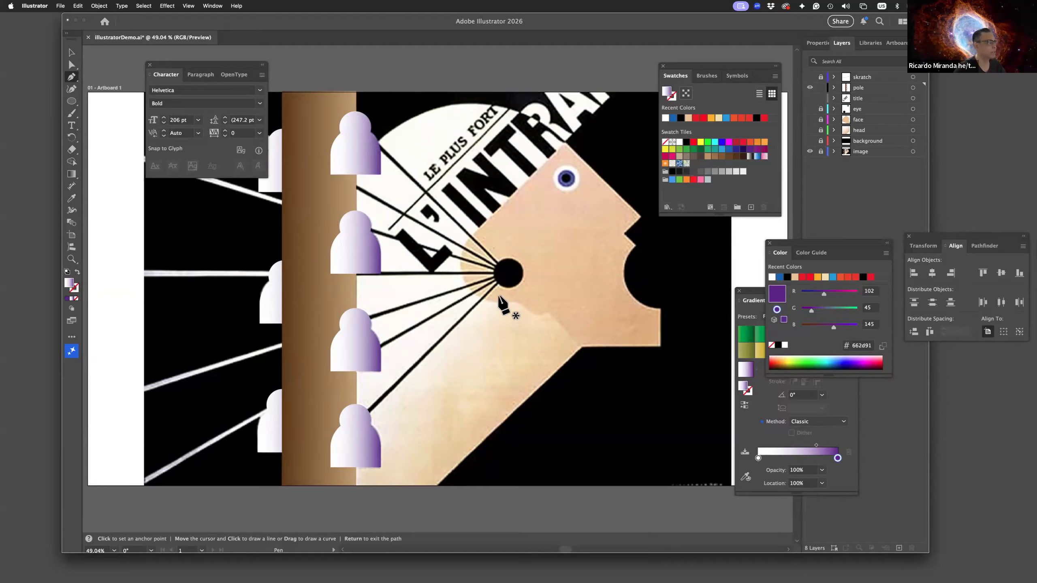
{"action": "left_click", "coordinate": [496, 282]}
{"action": "left_click", "coordinate": [337, 450]}
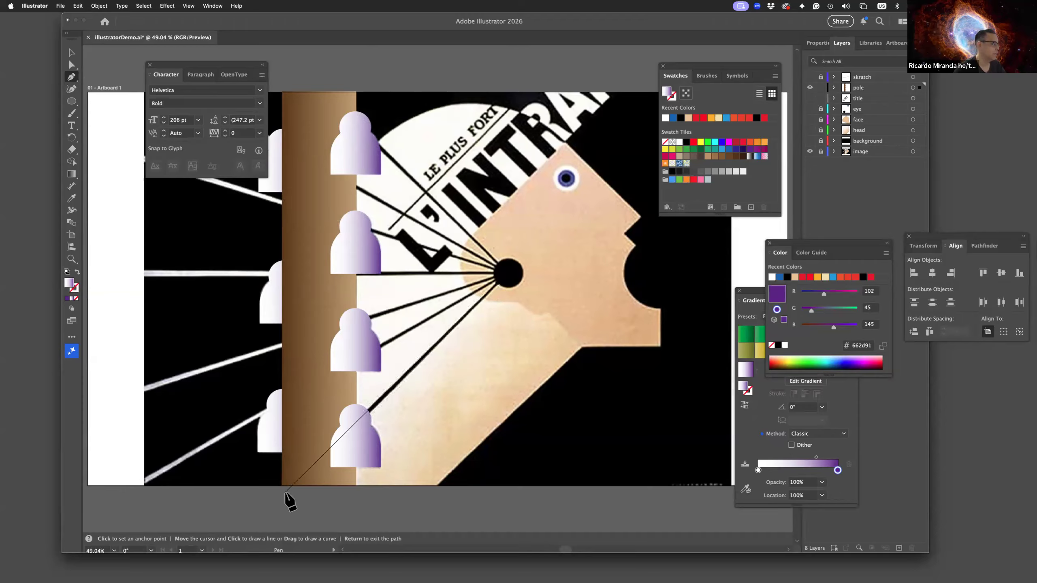
{"action": "left_click", "coordinate": [286, 492]}
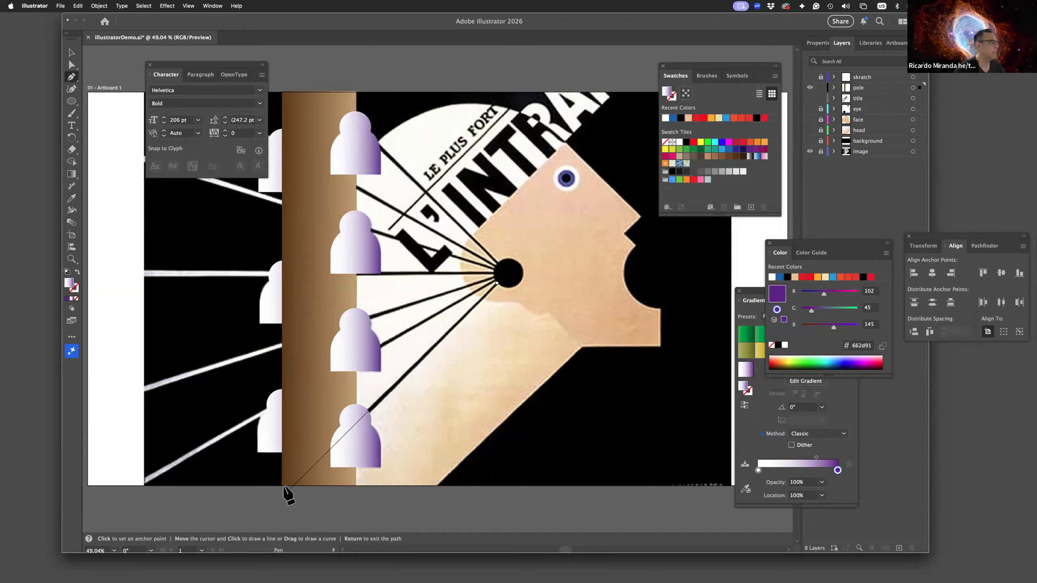
{"action": "left_click", "coordinate": [70, 54]}
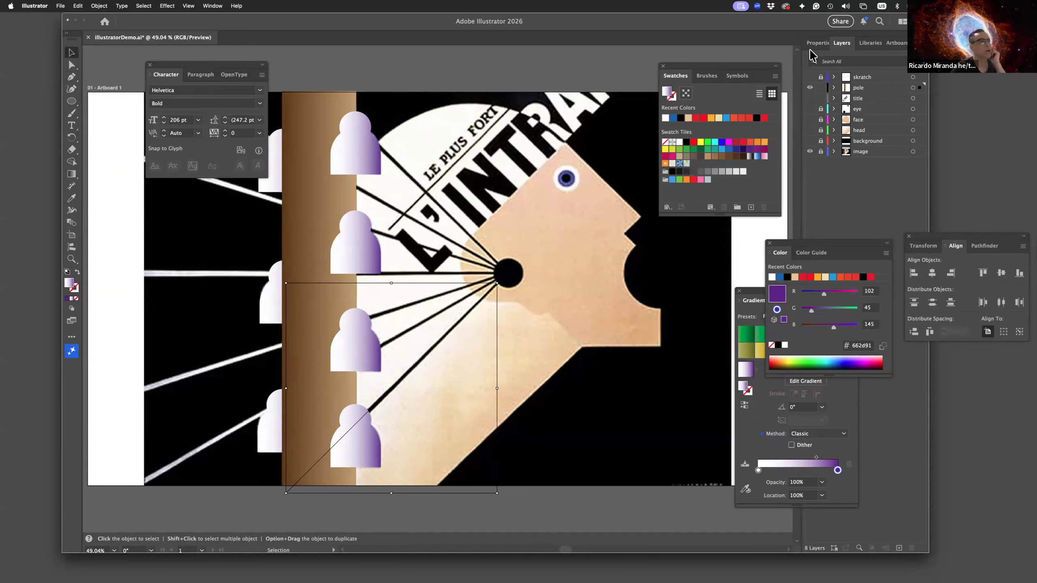
Step: Reset the wire's colors to the defaults and remove its fill, keeping a black stroke
{"action": "left_click", "coordinate": [824, 43]}
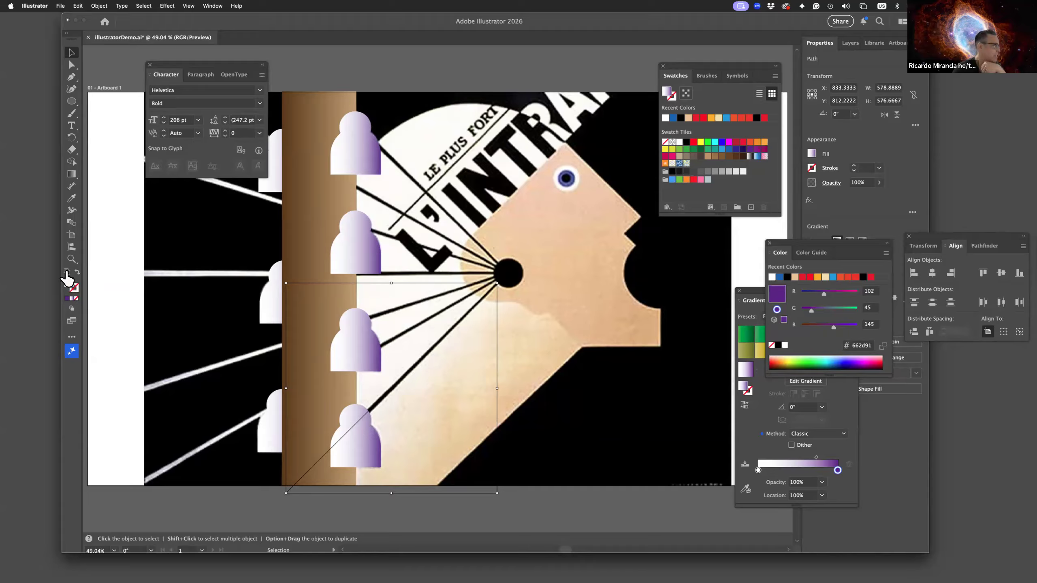
{"action": "left_click", "coordinate": [66, 273]}
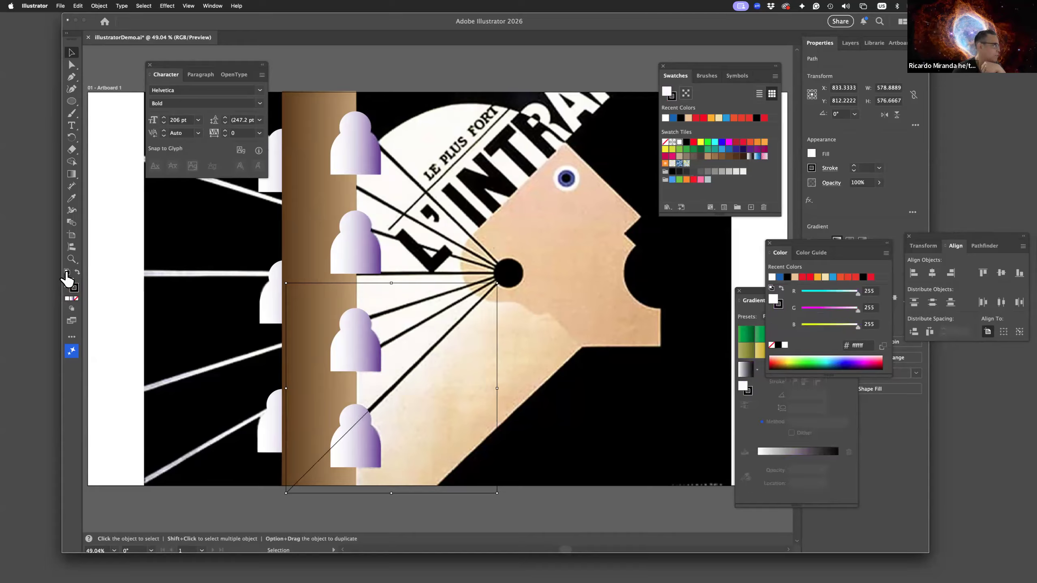
{"action": "left_click", "coordinate": [75, 299]}
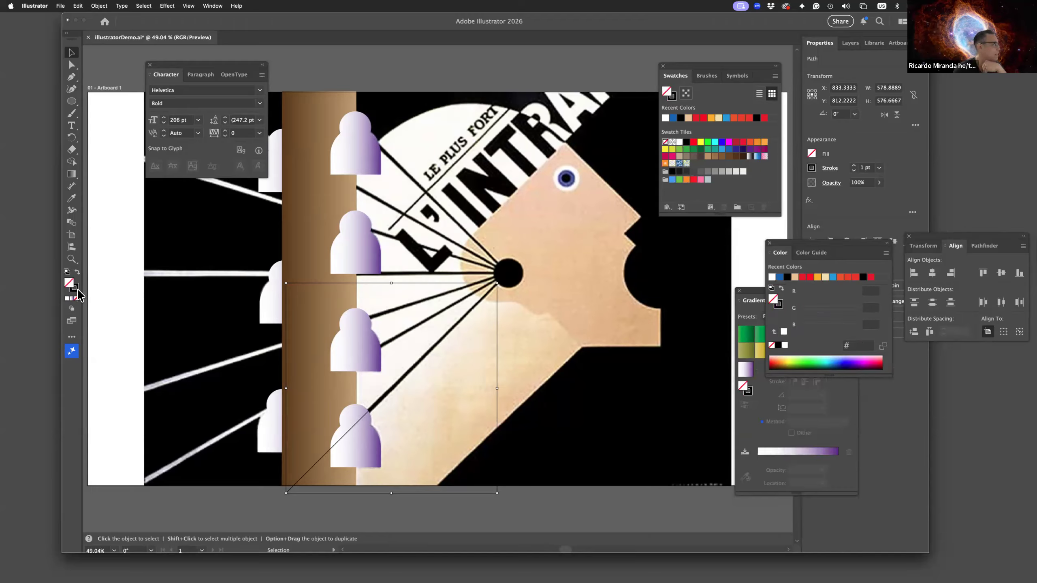
{"action": "left_click", "coordinate": [75, 289]}
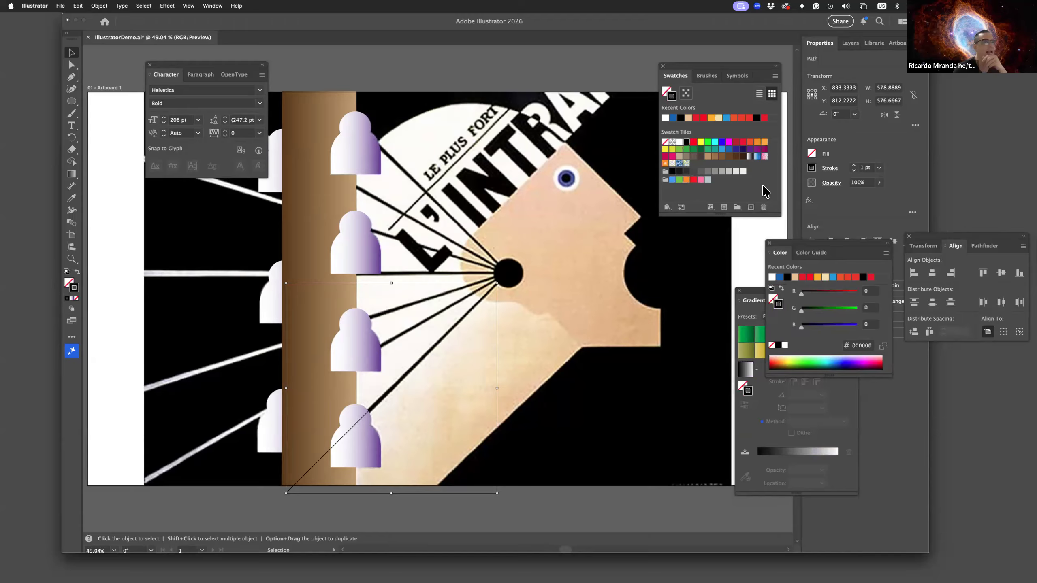
Step: Try a 4 pt stroke weight on the wire, and set it to 8 pt
{"action": "left_click", "coordinate": [850, 43]}
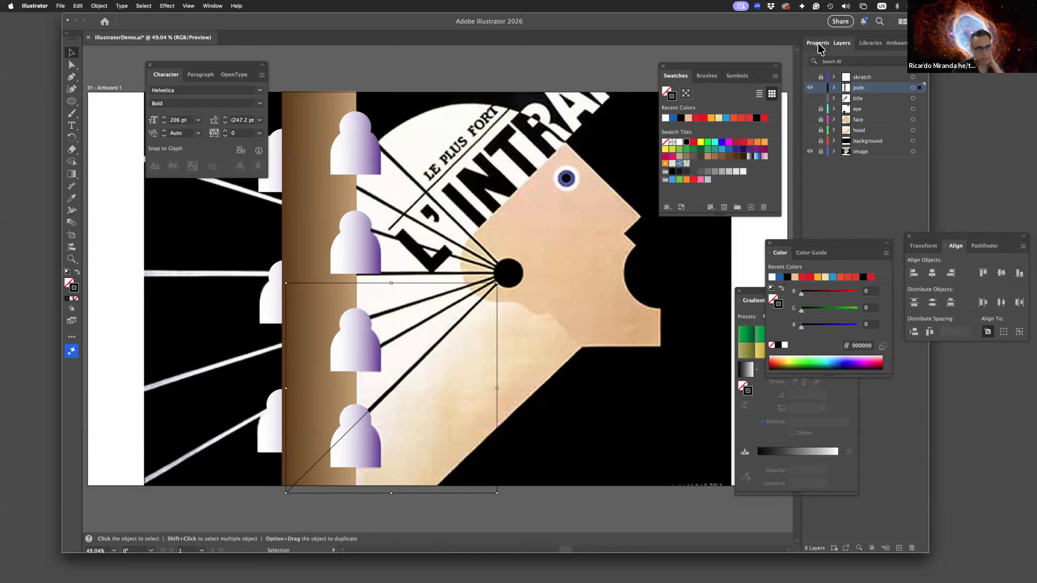
{"action": "left_click", "coordinate": [819, 44]}
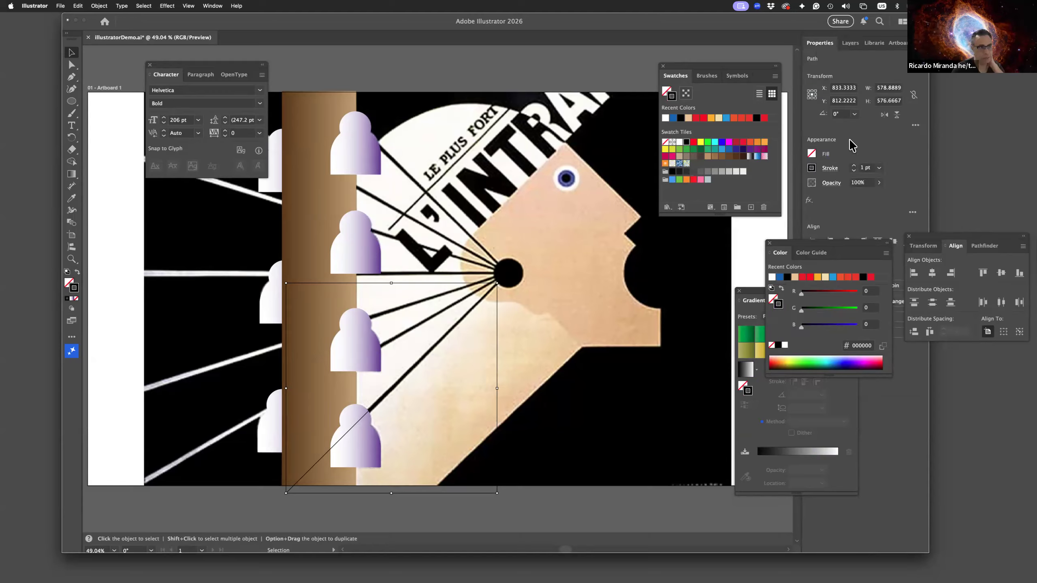
{"action": "left_click", "coordinate": [878, 168]}
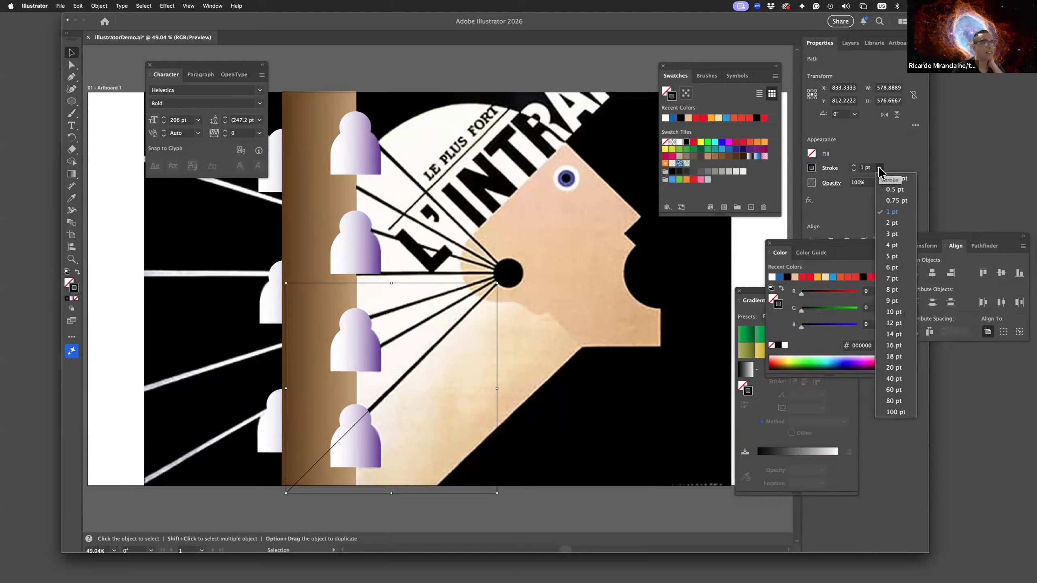
{"action": "left_click", "coordinate": [890, 245]}
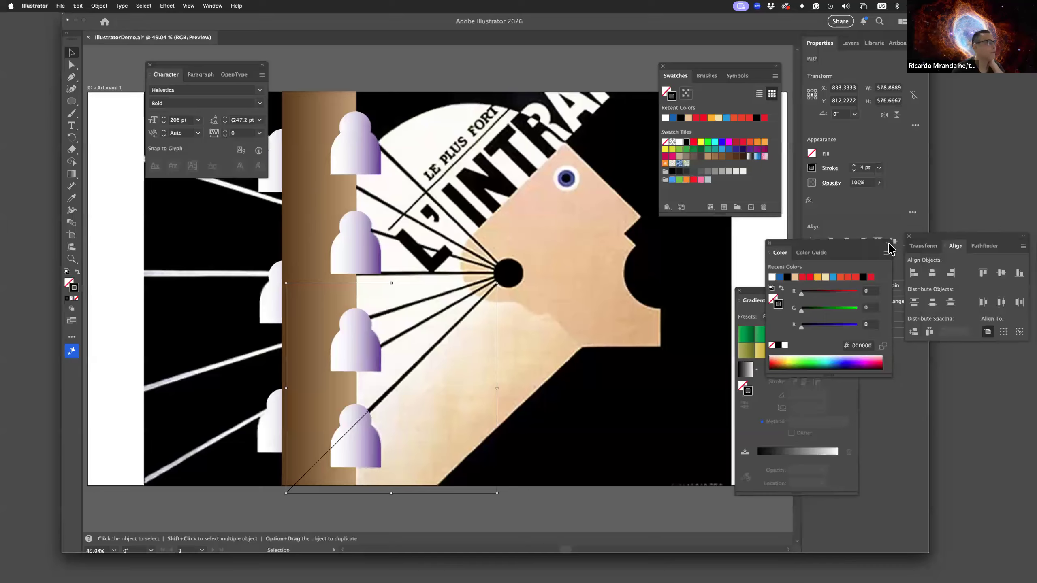
{"action": "left_click", "coordinate": [879, 168]}
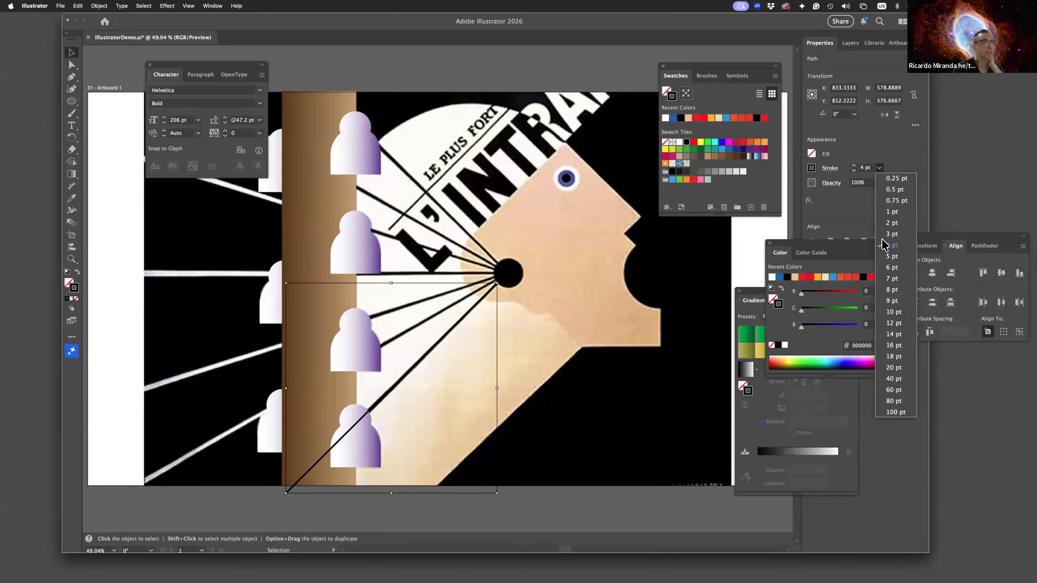
{"action": "left_click", "coordinate": [890, 290]}
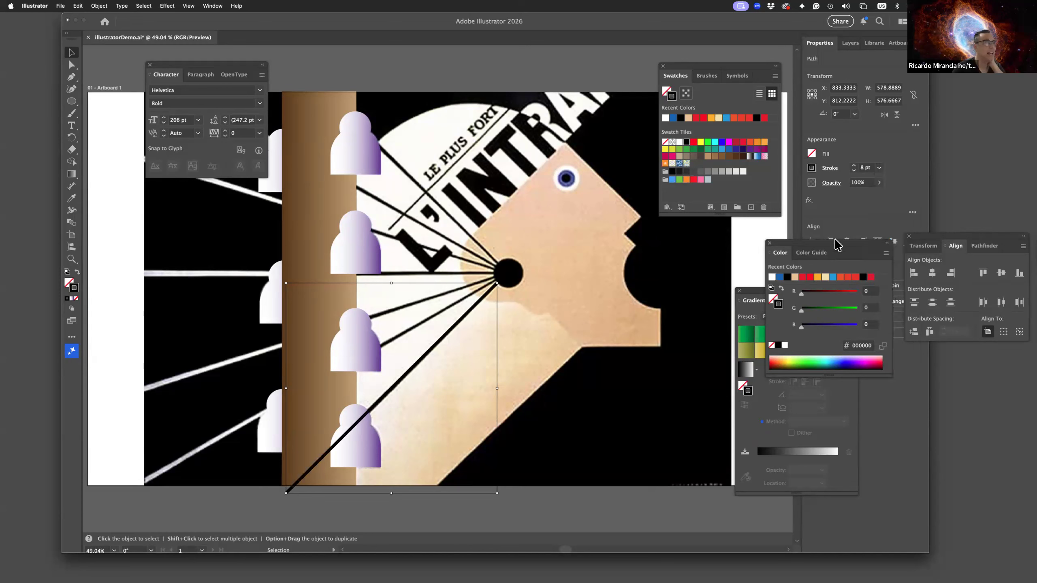
Step: Move the Color panel aside, compare Width Profiles 5 and 4 on the wire's stroke, and apply Width Profile 5
{"action": "left_click_drag", "start_coordinate": [835, 245], "coordinate": [966, 378]}
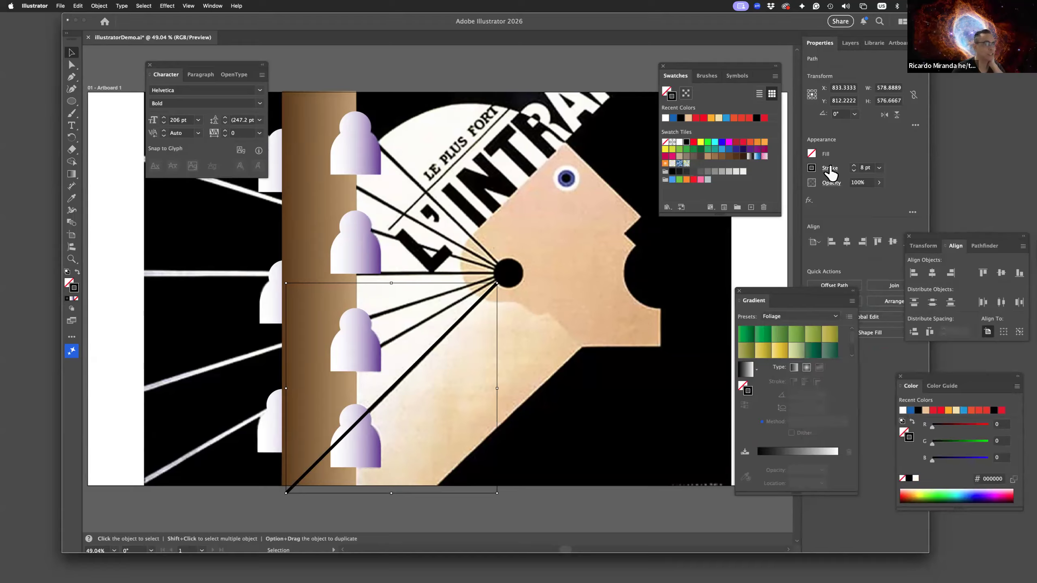
{"action": "left_click", "coordinate": [829, 169]}
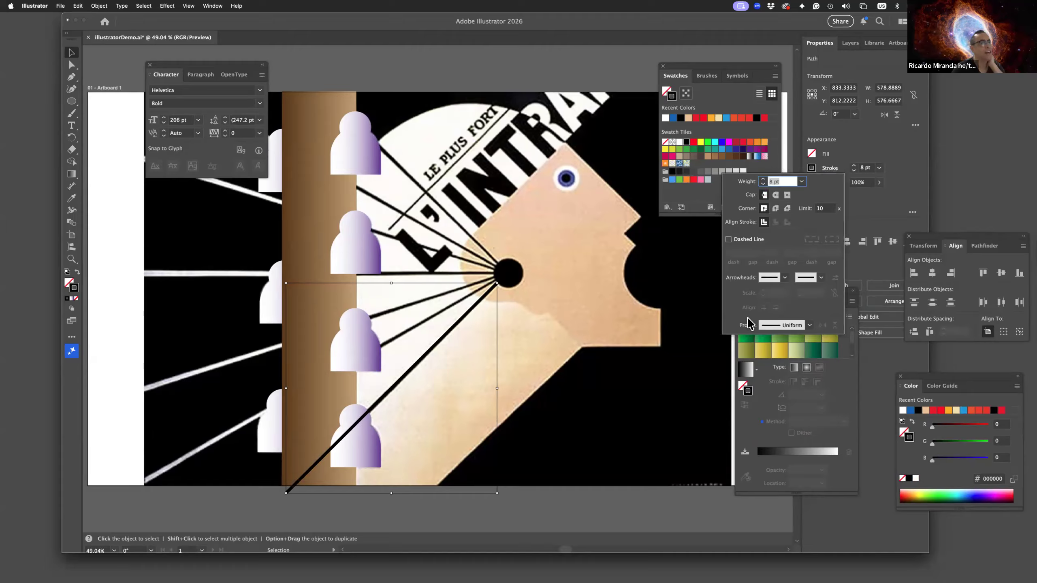
{"action": "left_click", "coordinate": [808, 325]}
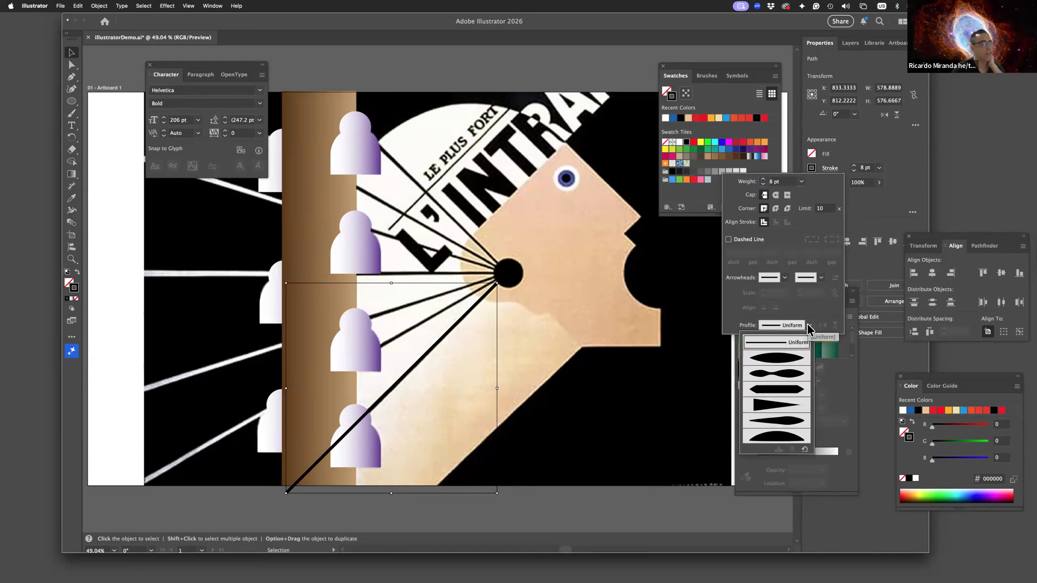
{"action": "left_click", "coordinate": [785, 418]}
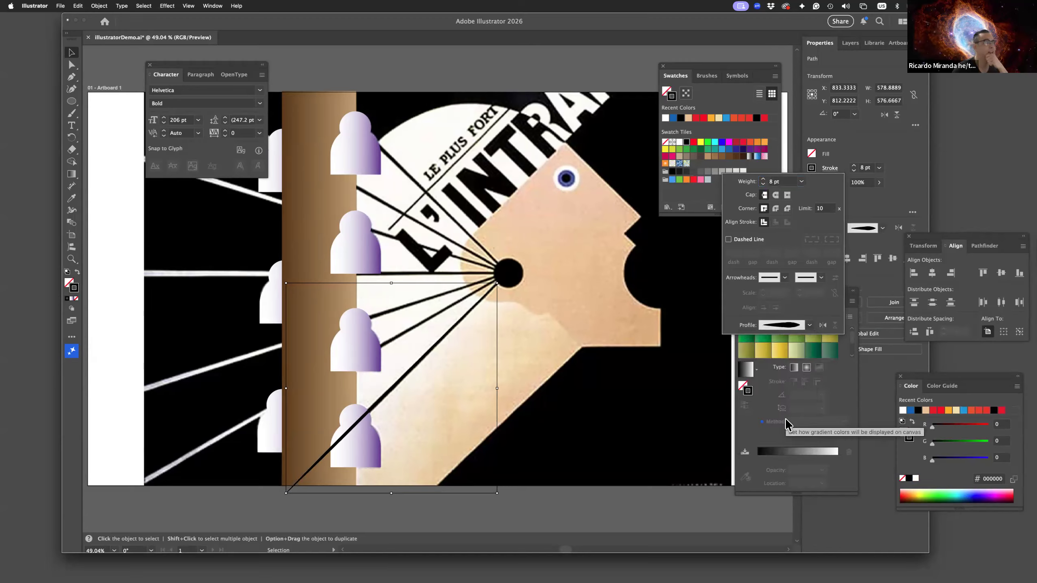
{"action": "left_click", "coordinate": [807, 323]}
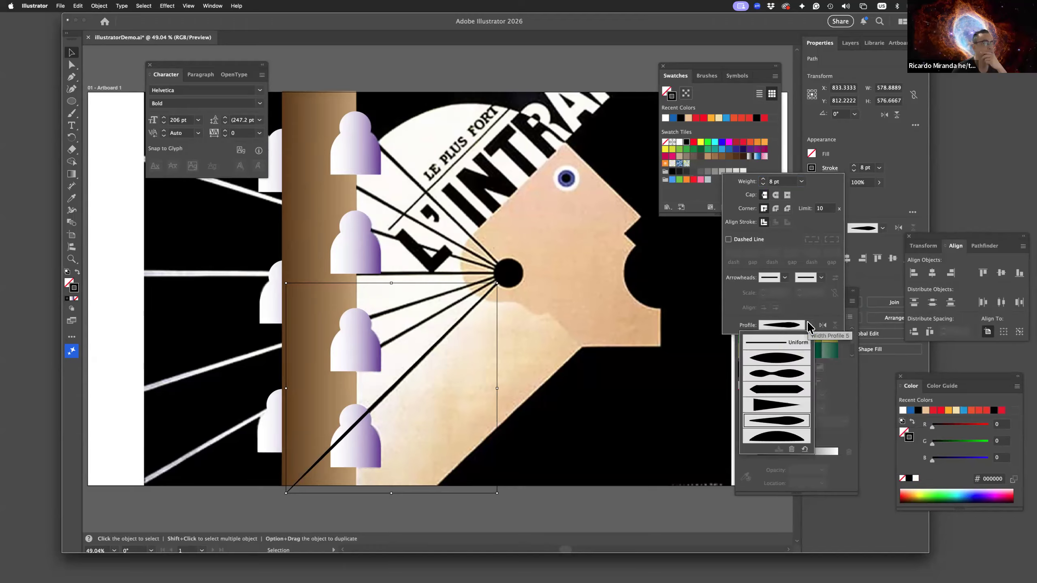
{"action": "left_click", "coordinate": [784, 407]}
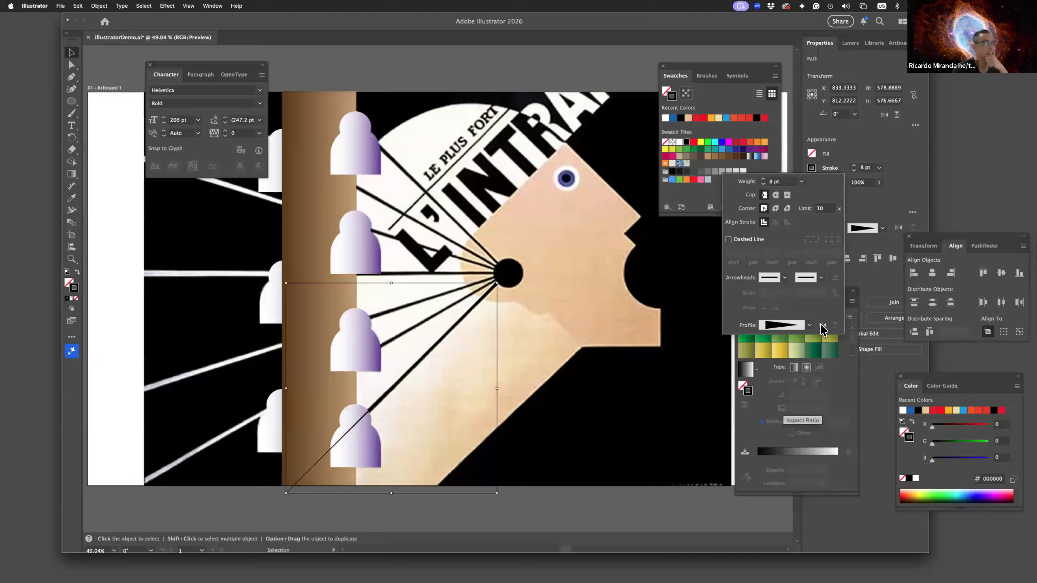
{"action": "left_click", "coordinate": [808, 325]}
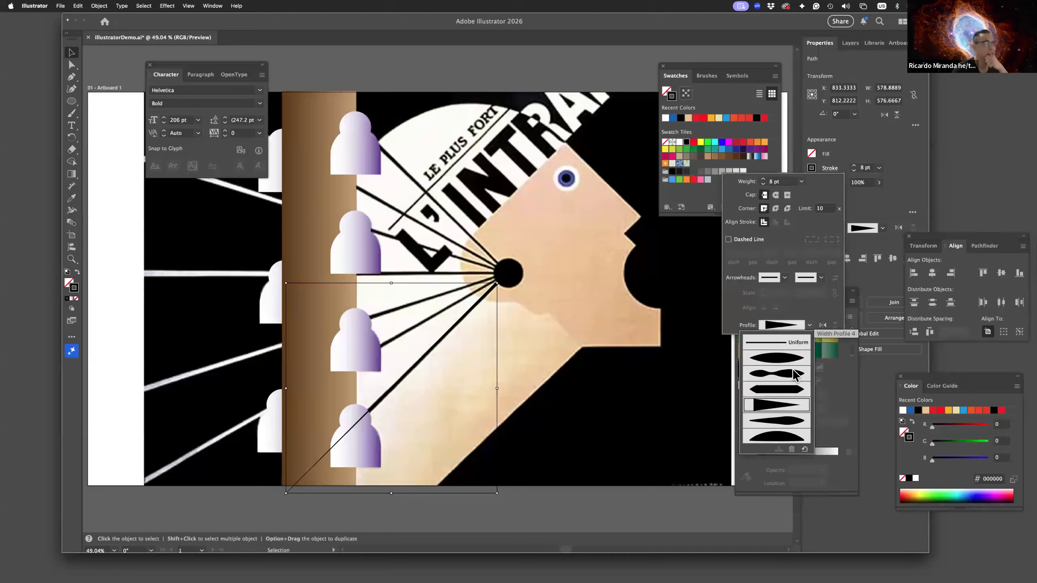
{"action": "left_click", "coordinate": [790, 423]}
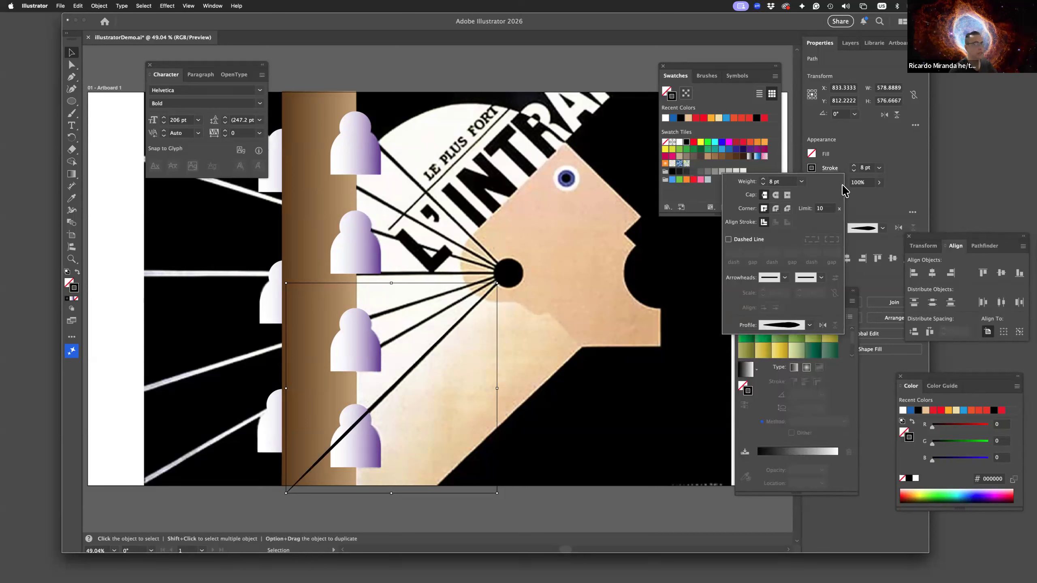
Step: Show the title, eye, face, head and background layers, hide the image layer, and deselect the wire to review the vector artwork
{"action": "left_click", "coordinate": [875, 212]}
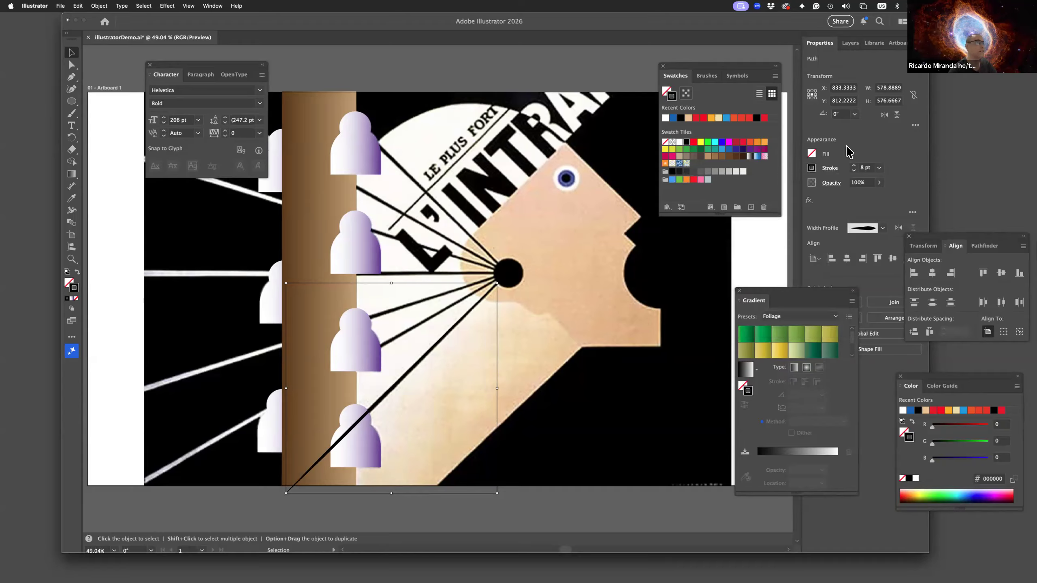
{"action": "left_click", "coordinate": [850, 43]}
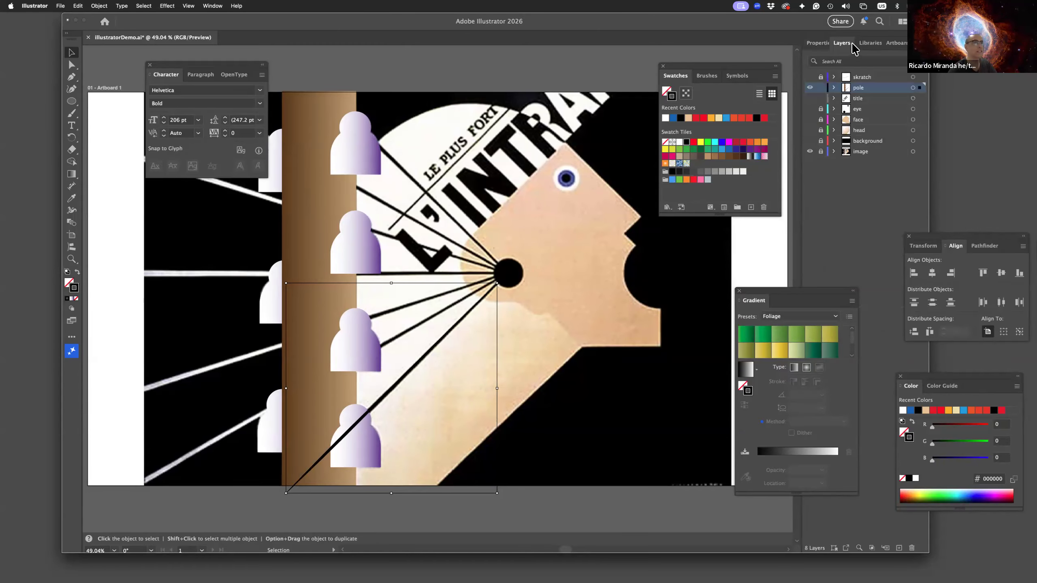
{"action": "left_click_drag", "start_coordinate": [809, 97], "coordinate": [810, 150]}
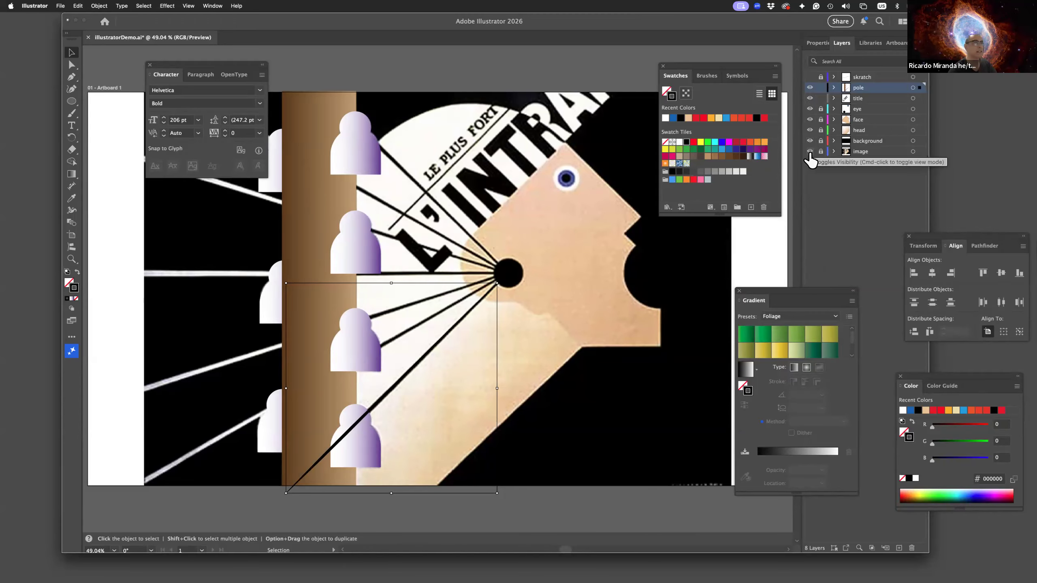
{"action": "left_click", "coordinate": [810, 152]}
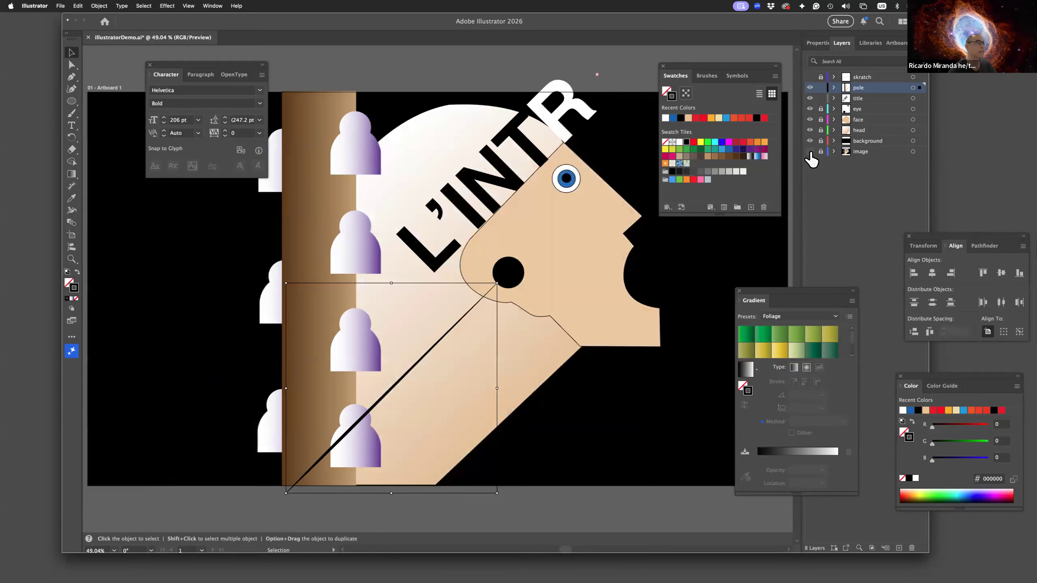
{"action": "left_click", "coordinate": [682, 256]}
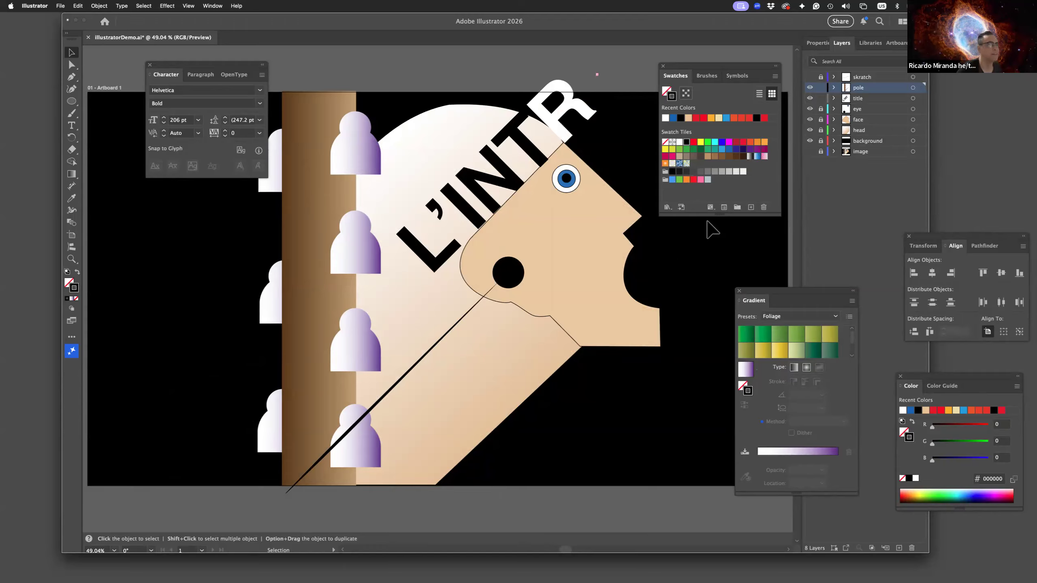
Step: Hide the title, eye, face, head and background layers again and show the reference image layer for tracing
{"action": "left_click", "coordinate": [810, 98]}
{"action": "left_click", "coordinate": [810, 109]}
{"action": "left_click", "coordinate": [810, 140]}
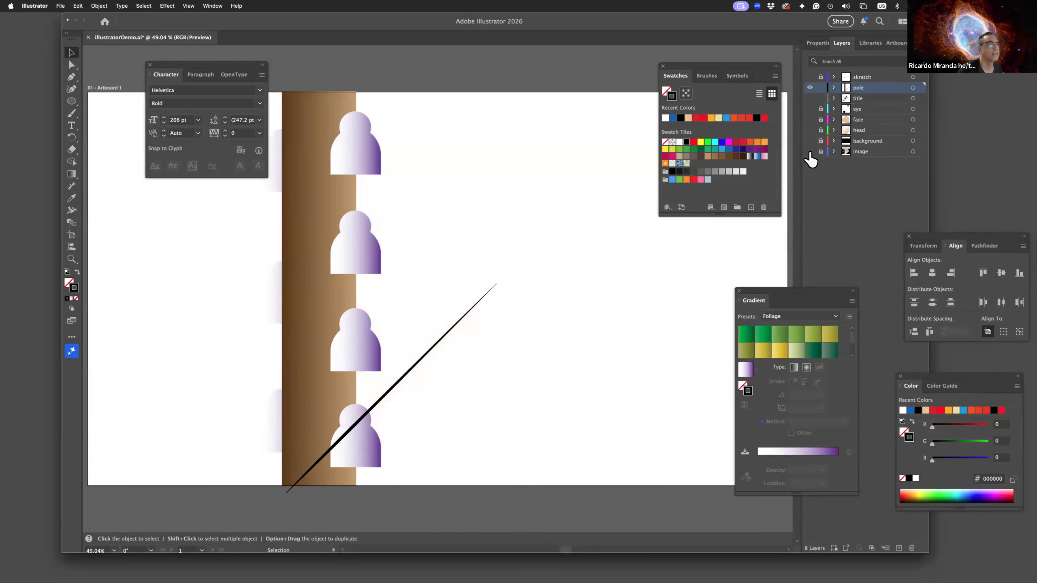
{"action": "left_click", "coordinate": [810, 151]}
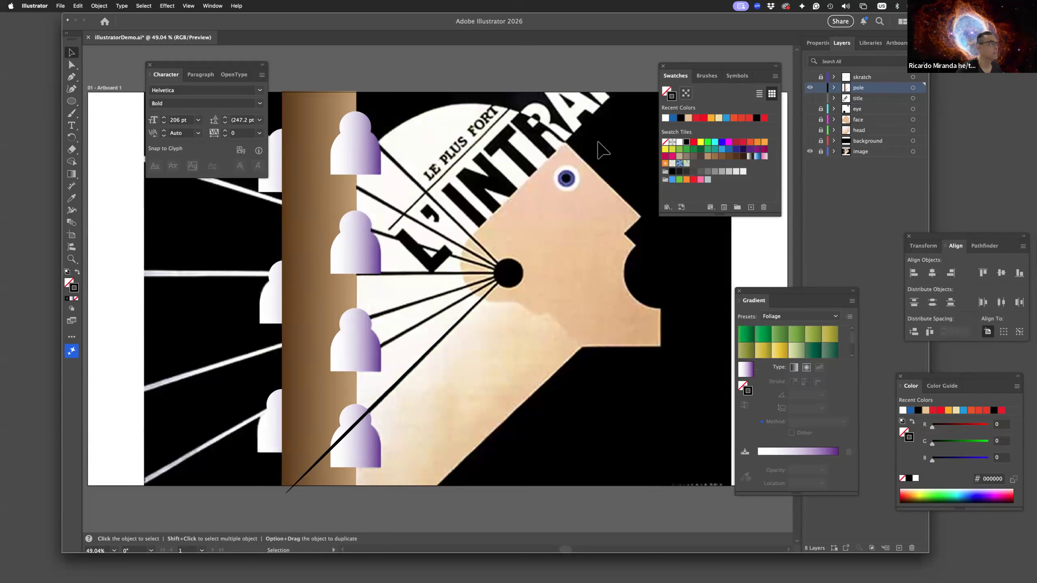
Step: With the Pen tool, draw a straight wire from the ear circle past the upper-right insulator to the pole's top edge, and deselect it
{"action": "left_click", "coordinate": [72, 77]}
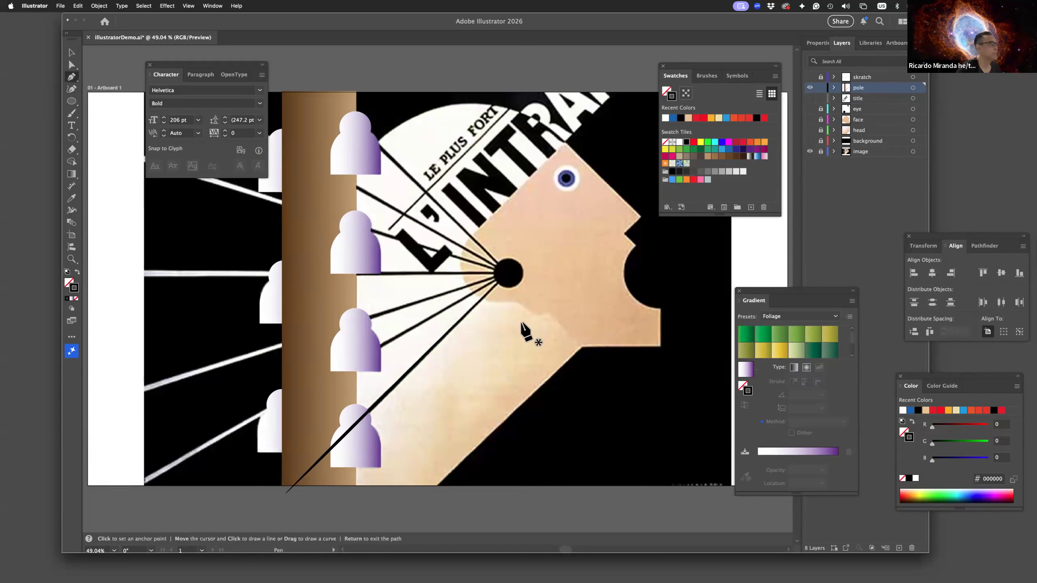
{"action": "left_click", "coordinate": [498, 270]}
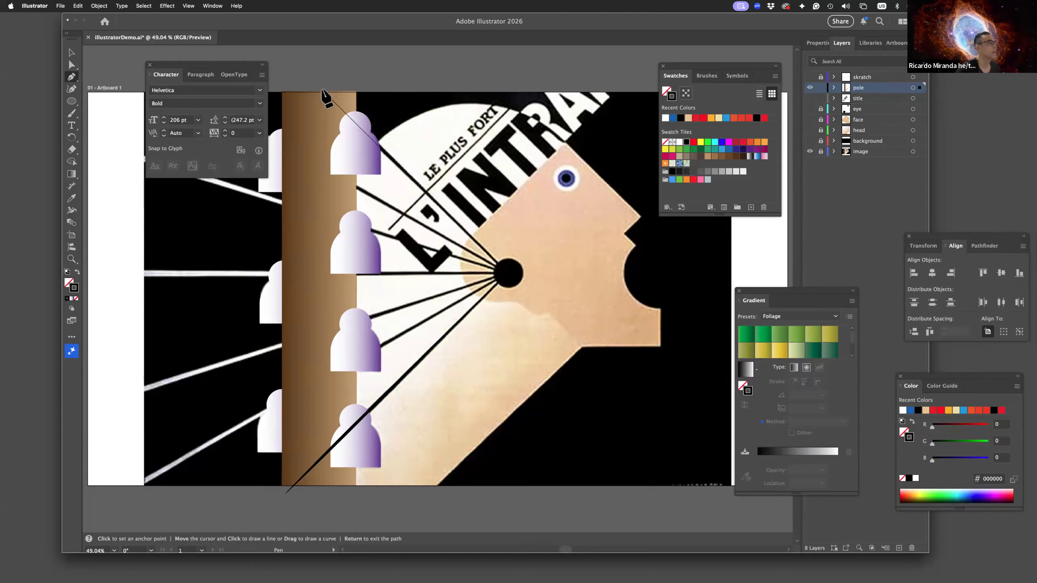
{"action": "left_click", "coordinate": [323, 90]}
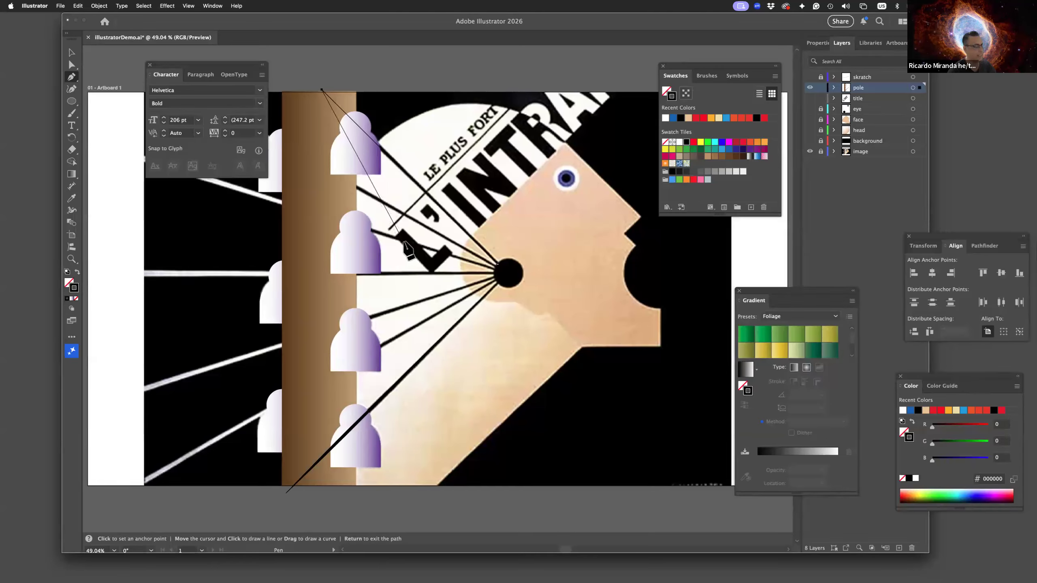
{"action": "key", "text": "super"}
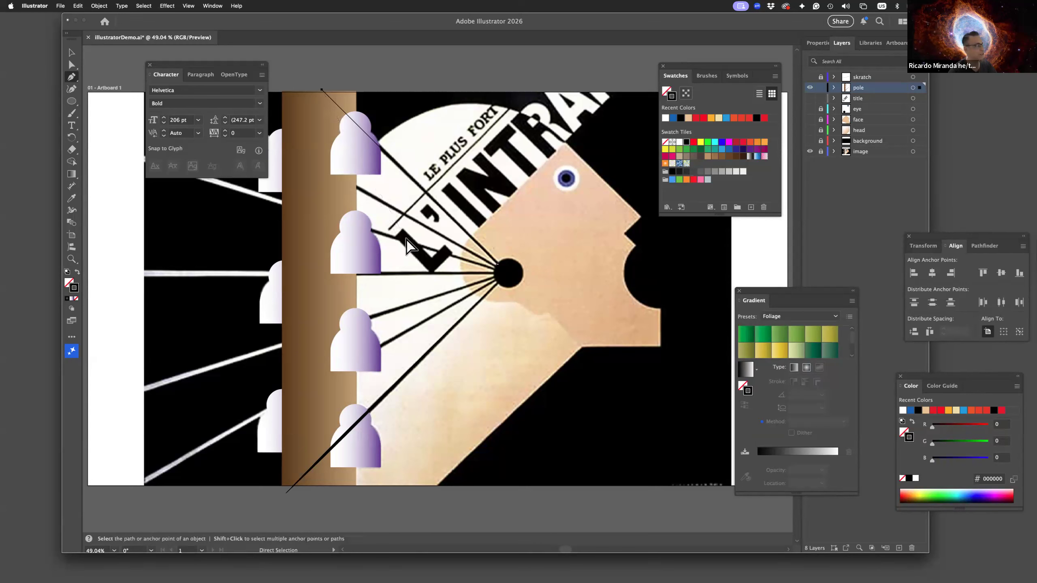
{"action": "left_click", "coordinate": [406, 239], "text": "super"}
Step: Draw a second wire up from the ear circle, close the Character panel, and move the wire's outer end onto the uppermost white line at the poster's top edge
{"action": "left_click", "coordinate": [498, 265]}
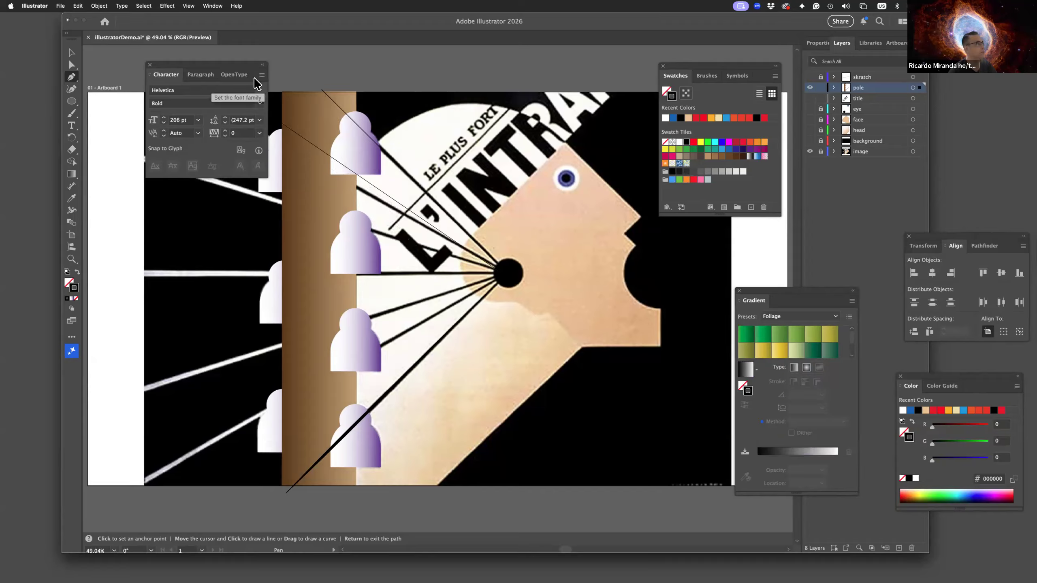
{"action": "left_click", "coordinate": [279, 80]}
{"action": "left_click", "coordinate": [71, 52]}
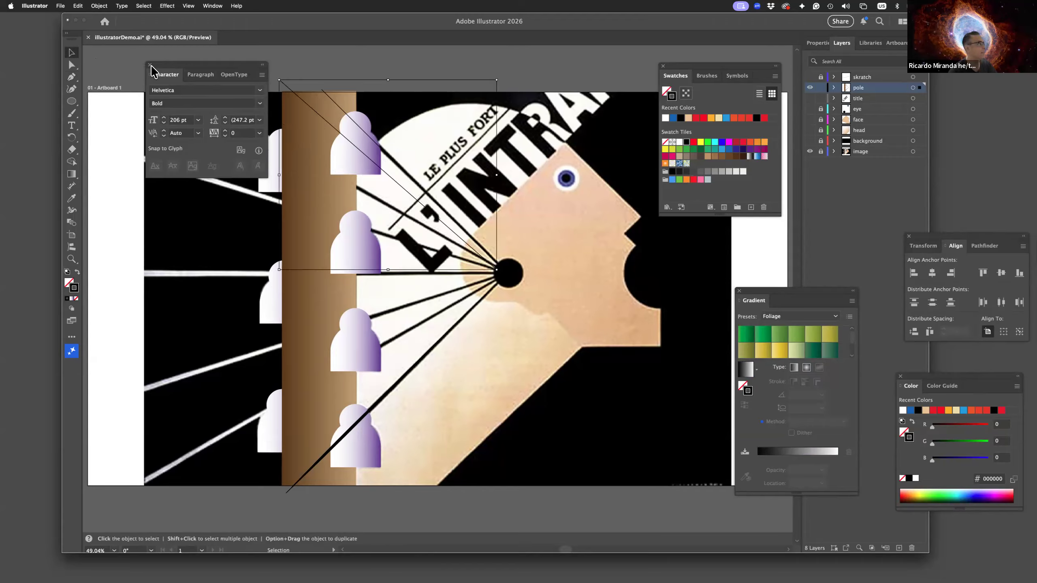
{"action": "key", "text": "super+t"}
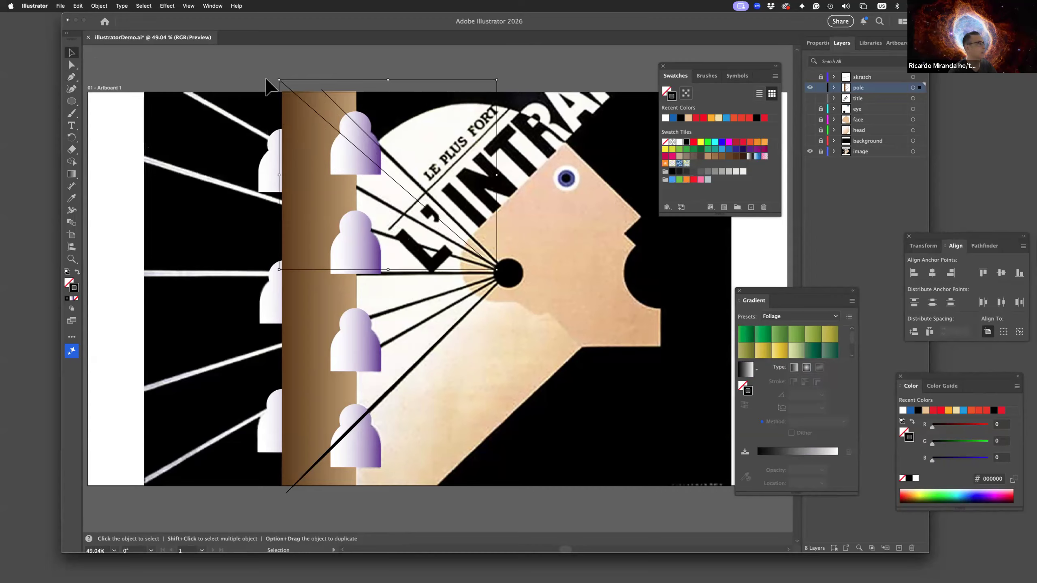
{"action": "left_click", "coordinate": [72, 65]}
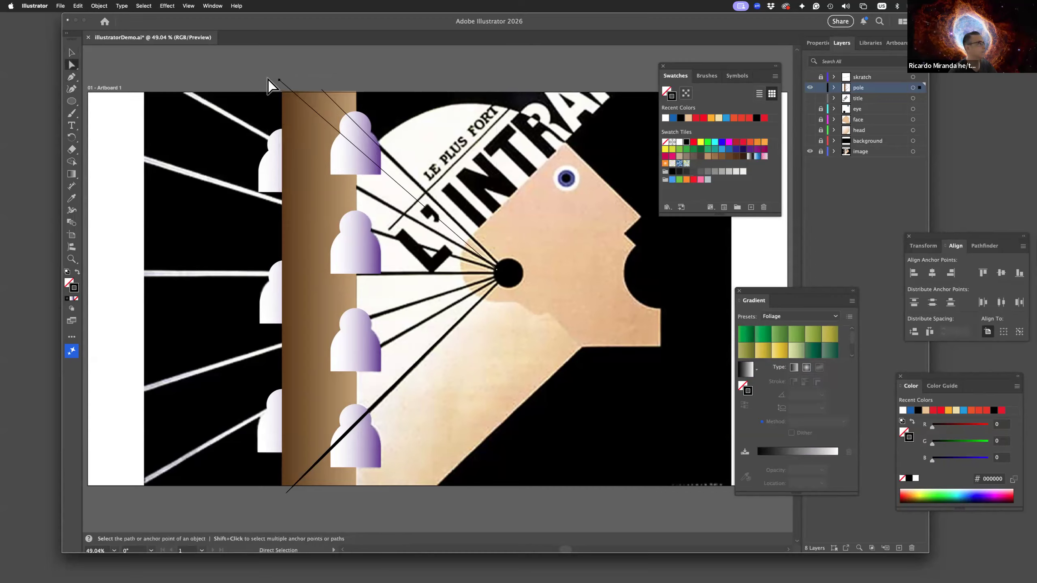
{"action": "left_click_drag", "start_coordinate": [279, 81], "coordinate": [183, 90]}
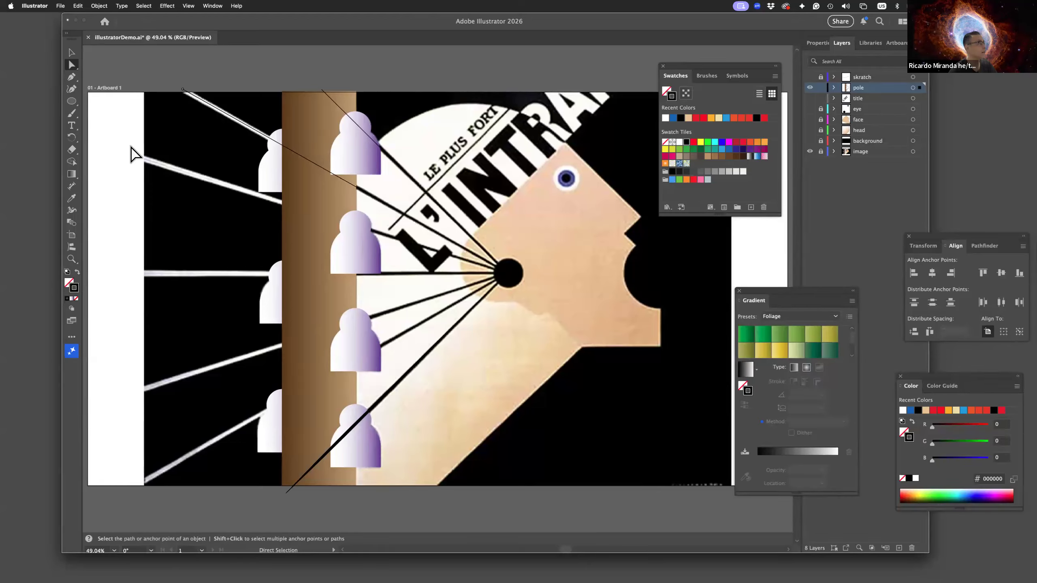
Step: With the Pen tool, draw a wire from the ear circle along the second white line to the artboard's left edge, and deselect it
{"action": "left_click", "coordinate": [72, 77]}
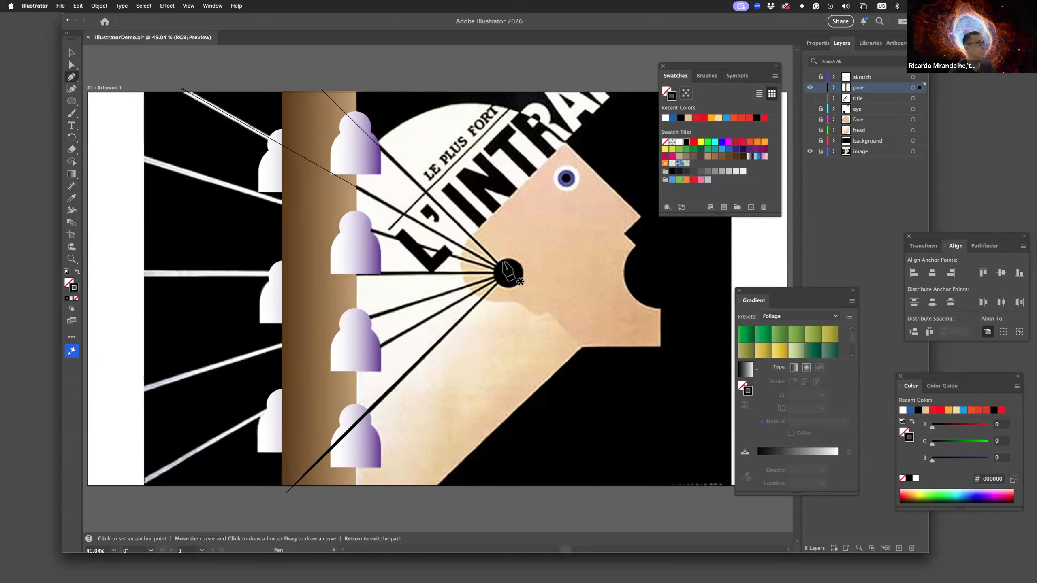
{"action": "left_click", "coordinate": [497, 272]}
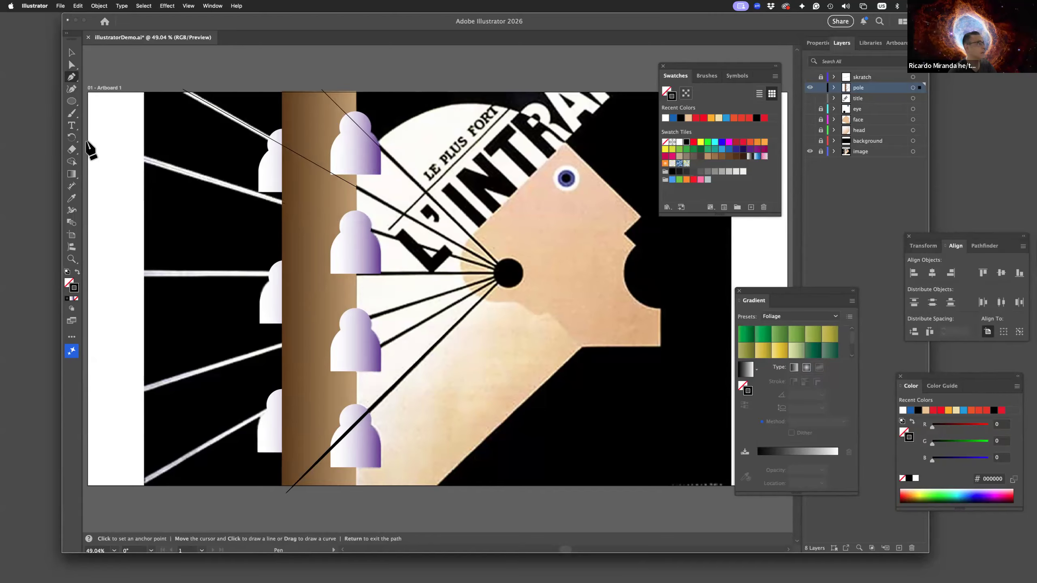
{"action": "left_click", "coordinate": [87, 141]}
{"action": "key", "text": "super"}
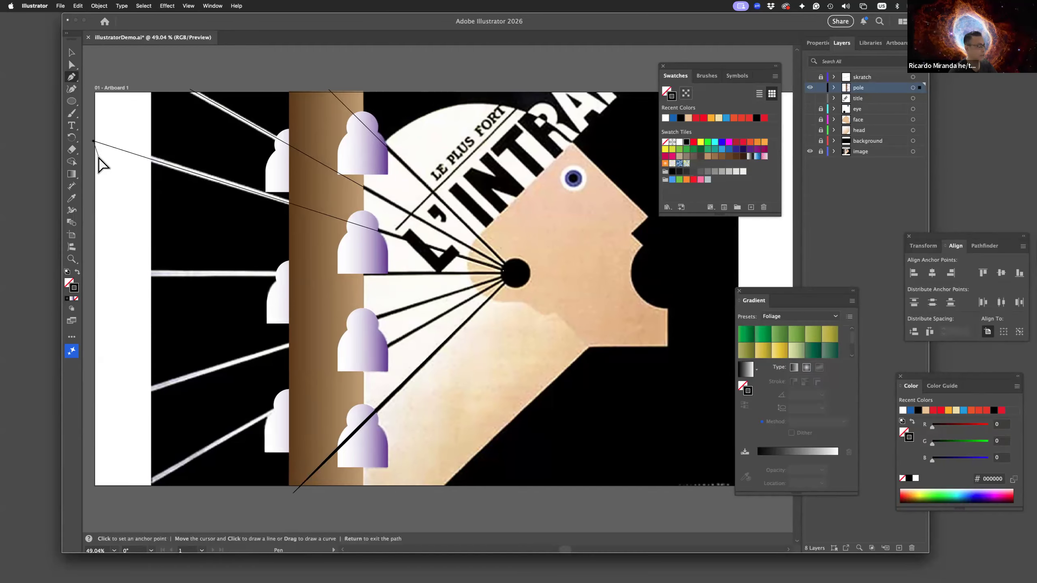
{"action": "left_click", "coordinate": [100, 158], "text": "super"}
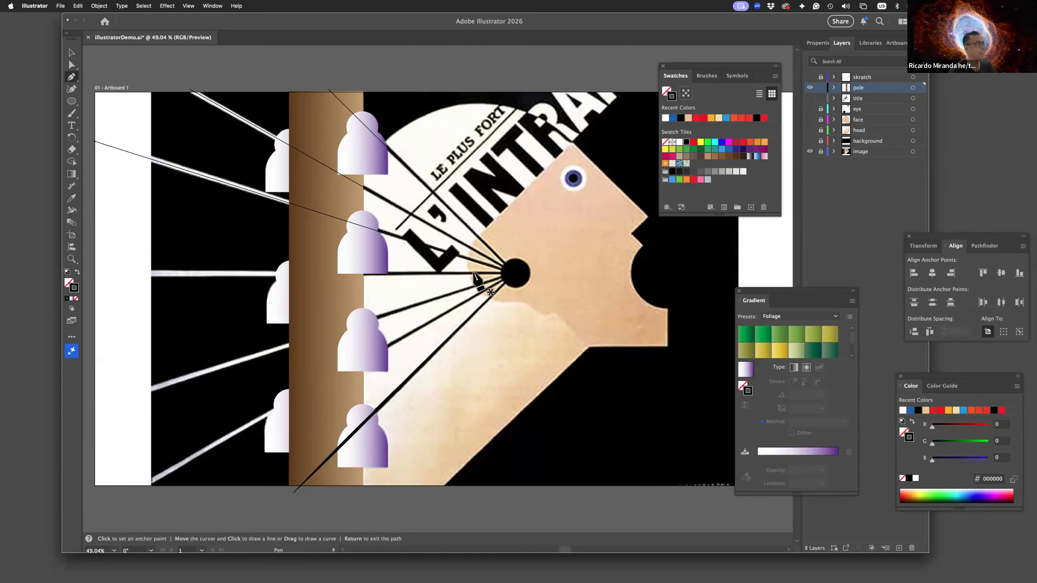
Step: Draw a horizontal wire from the ear circle along the middle white line to just past the artboard's left edge, and end the path
{"action": "left_click", "coordinate": [504, 274]}
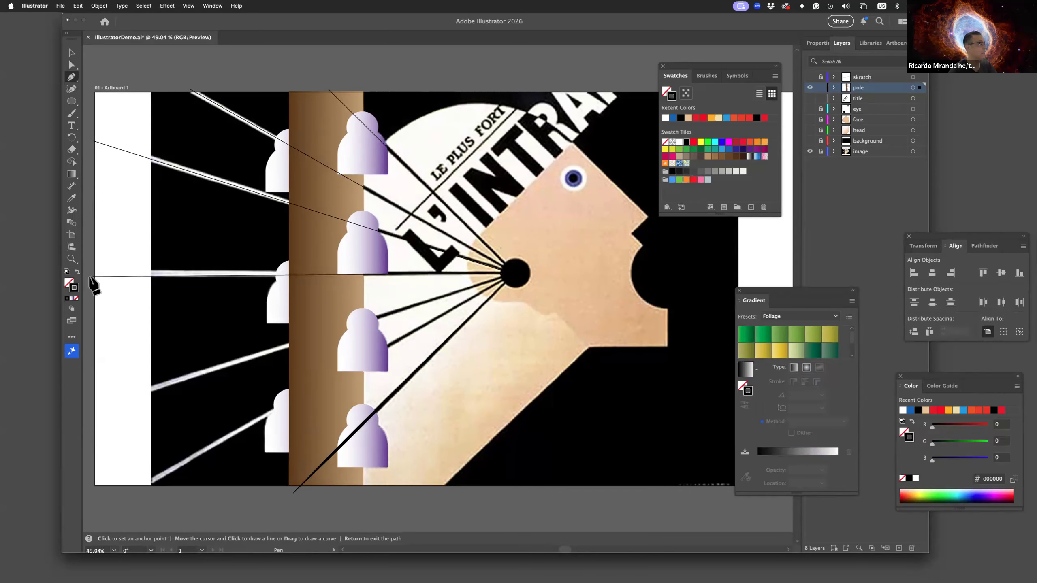
{"action": "left_click", "coordinate": [90, 275]}
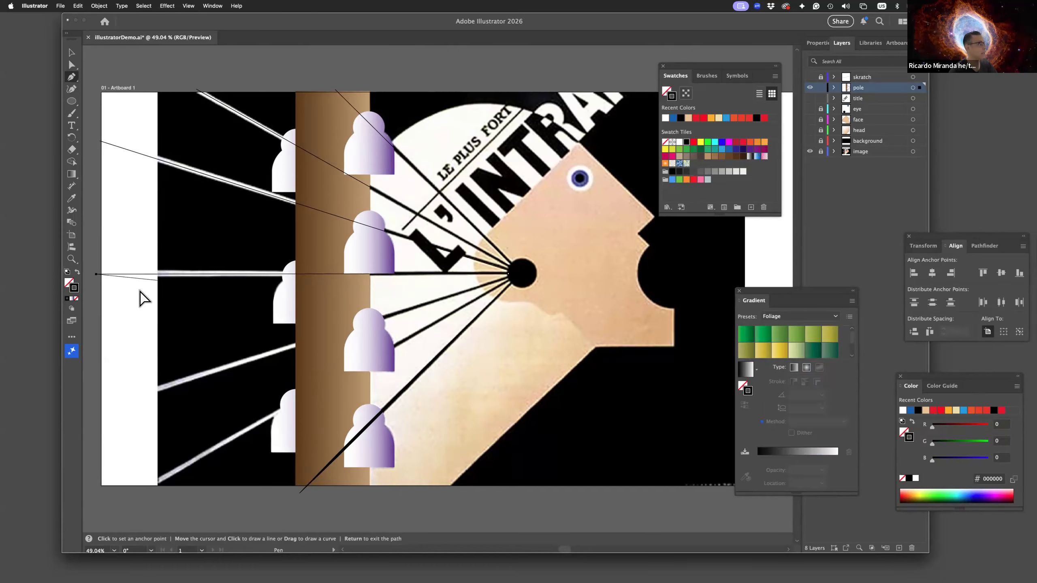
{"action": "key", "text": "Return"}
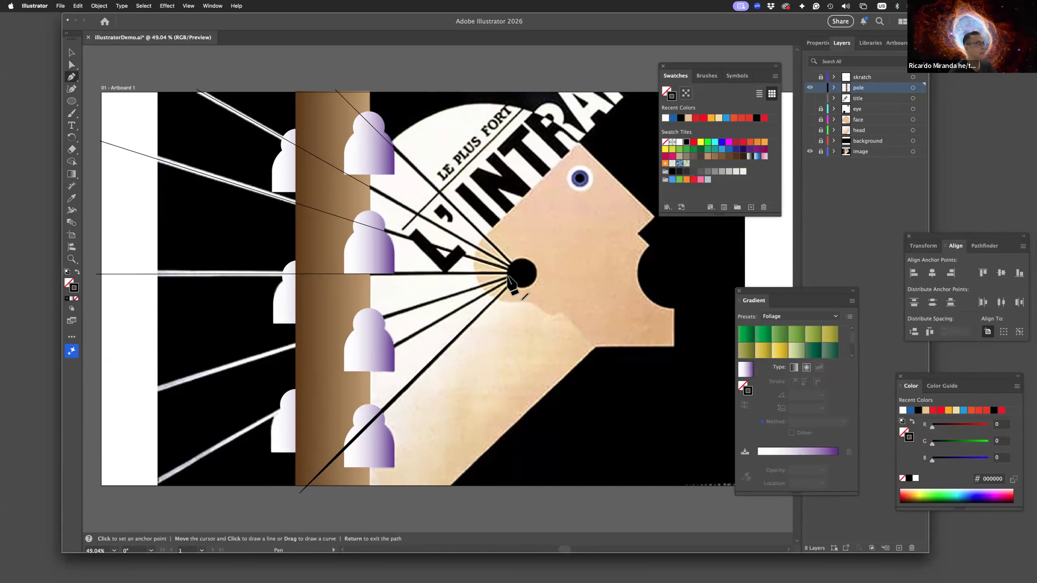
Step: Draw two more wires from the ear circle along the lower white lines, one to the artboard's left edge and one past the poster's bottom-left corner
{"action": "left_click", "coordinate": [509, 278]}
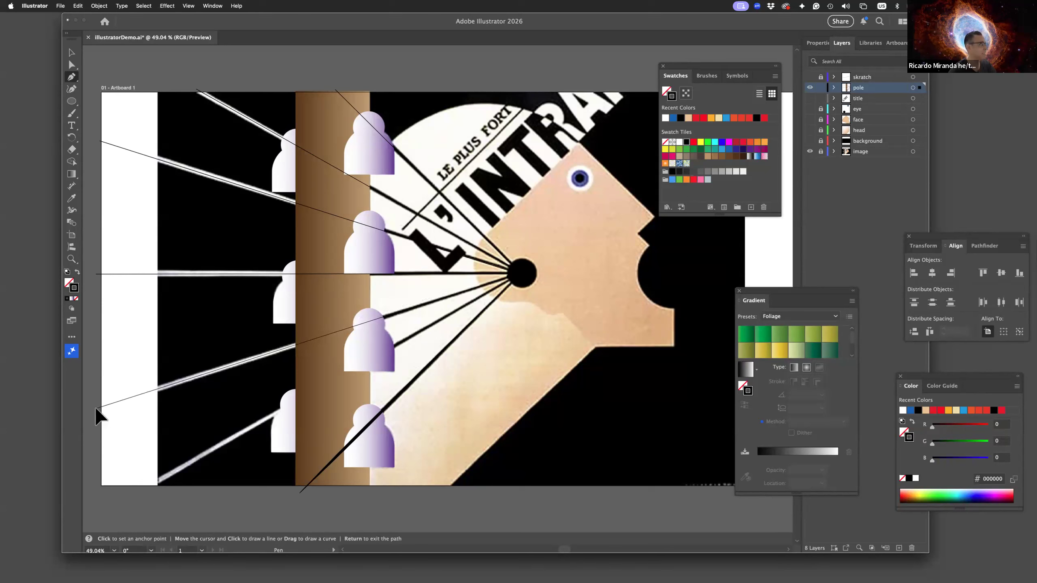
{"action": "left_click", "coordinate": [97, 408]}
{"action": "key", "text": "super"}
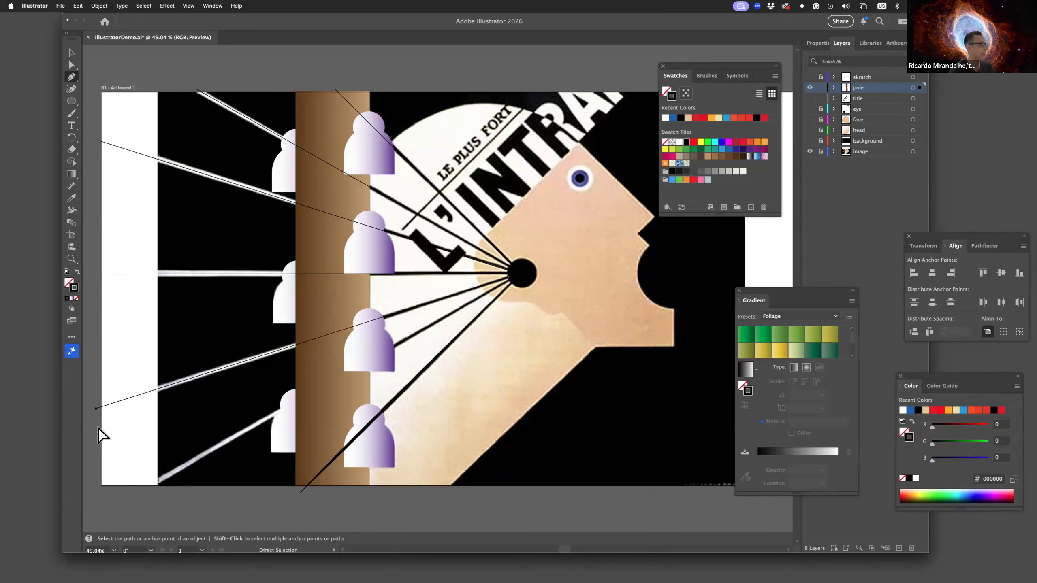
{"action": "left_click", "coordinate": [96, 435], "text": "super"}
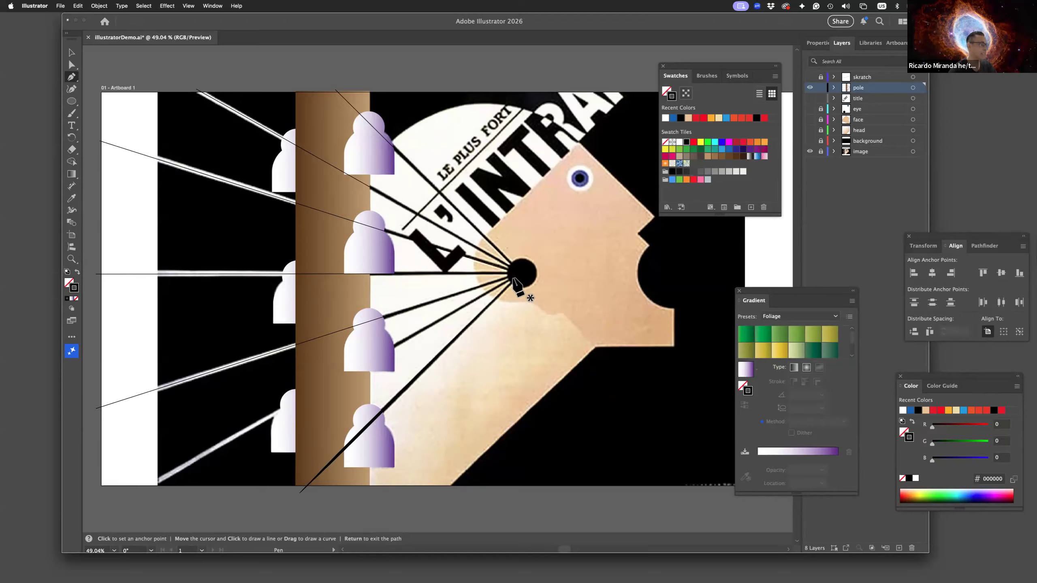
{"action": "left_click", "coordinate": [513, 279]}
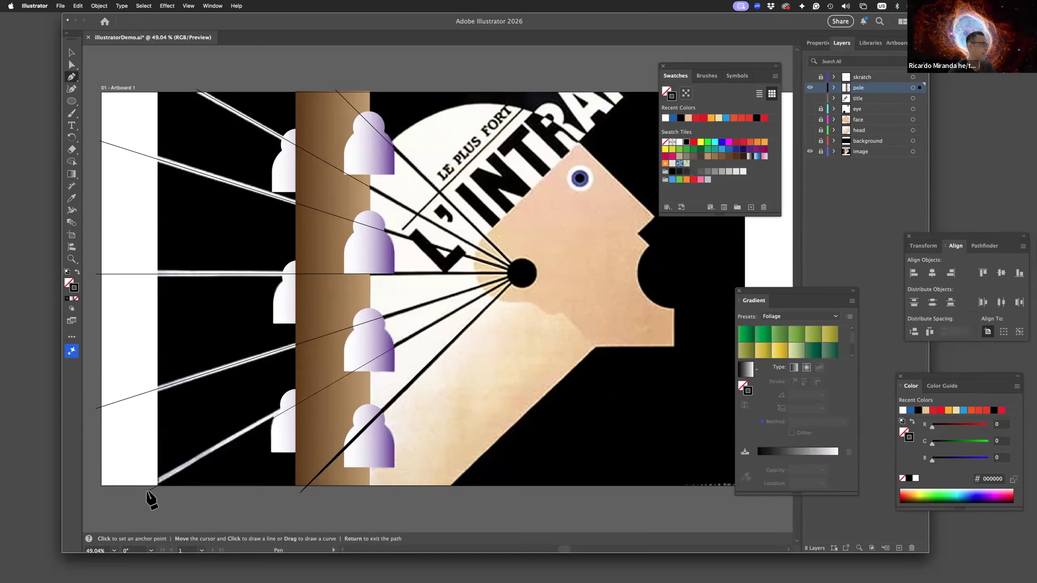
{"action": "left_click", "coordinate": [146, 489]}
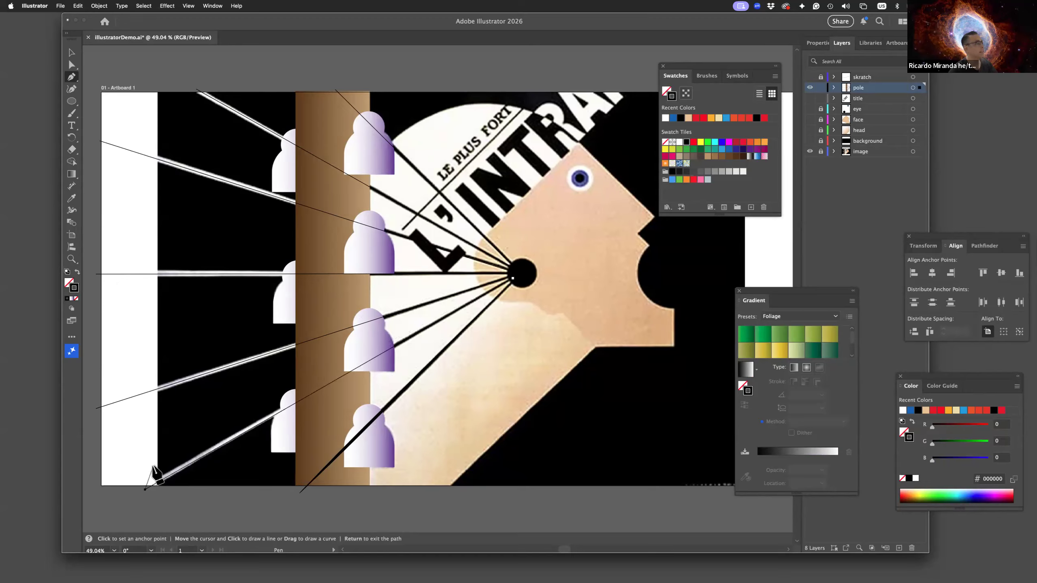
Step: Expand the pole layer, lock the insulator paths and the pole rectangle, and select all the wires
{"action": "left_click", "coordinate": [834, 88]}
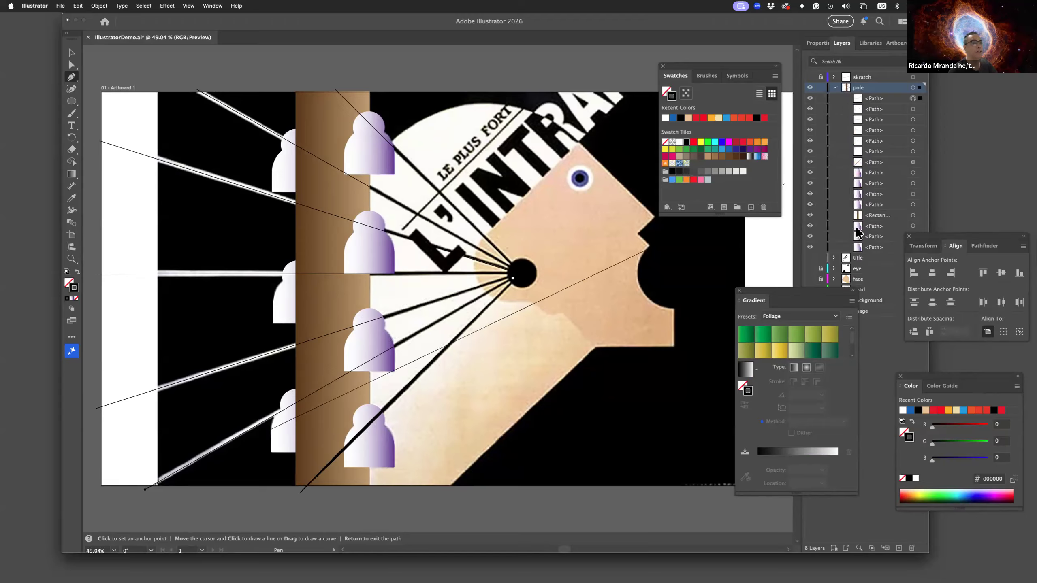
{"action": "left_click_drag", "start_coordinate": [821, 175], "coordinate": [821, 249]}
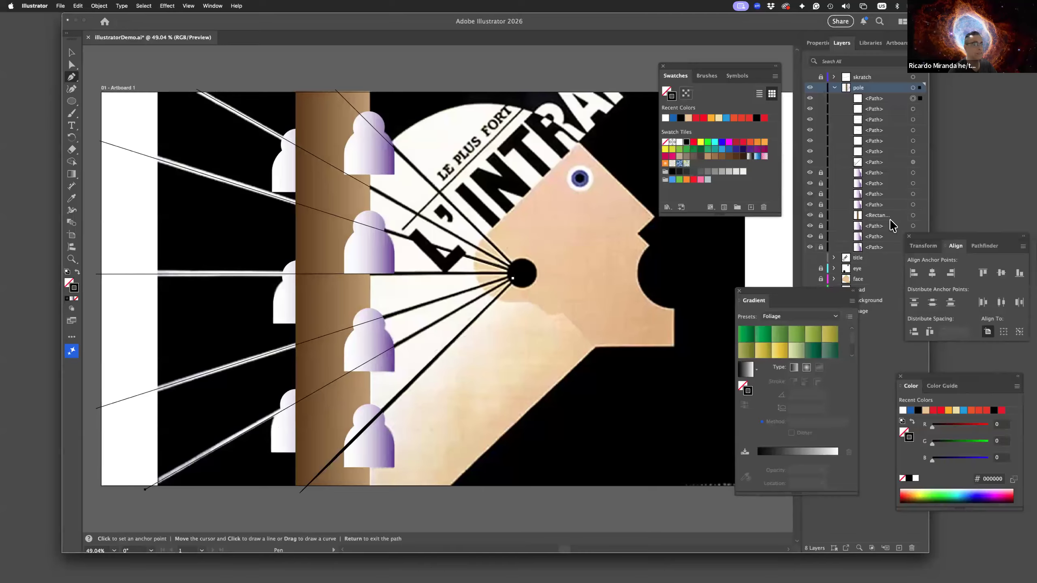
{"action": "key", "text": "super+a"}
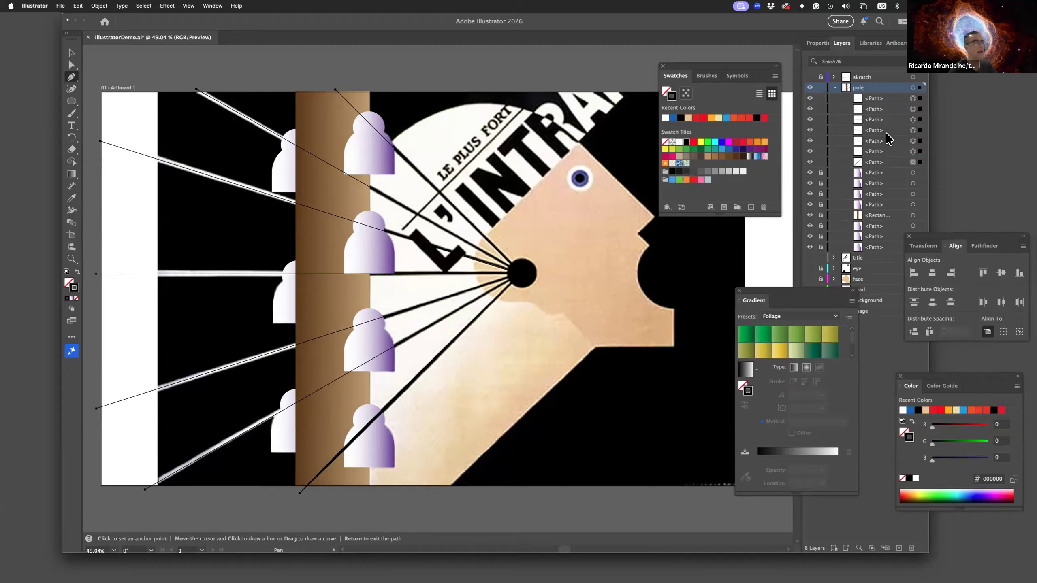
Step: Give the selected wires an 8 pt stroke with the asymmetric spindle-shaped width profile so they taper
{"action": "left_click", "coordinate": [818, 42]}
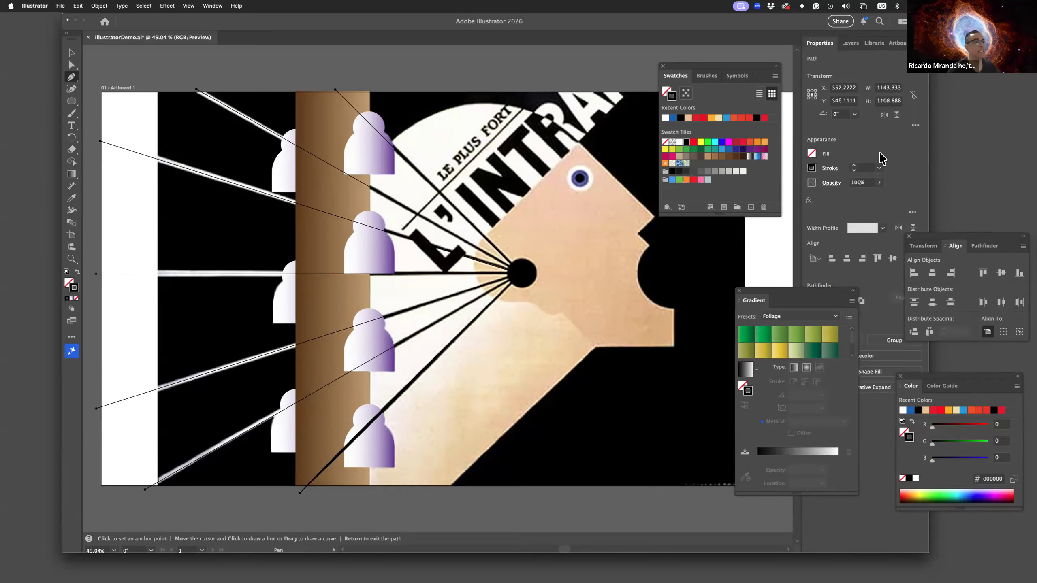
{"action": "left_click", "coordinate": [880, 168]}
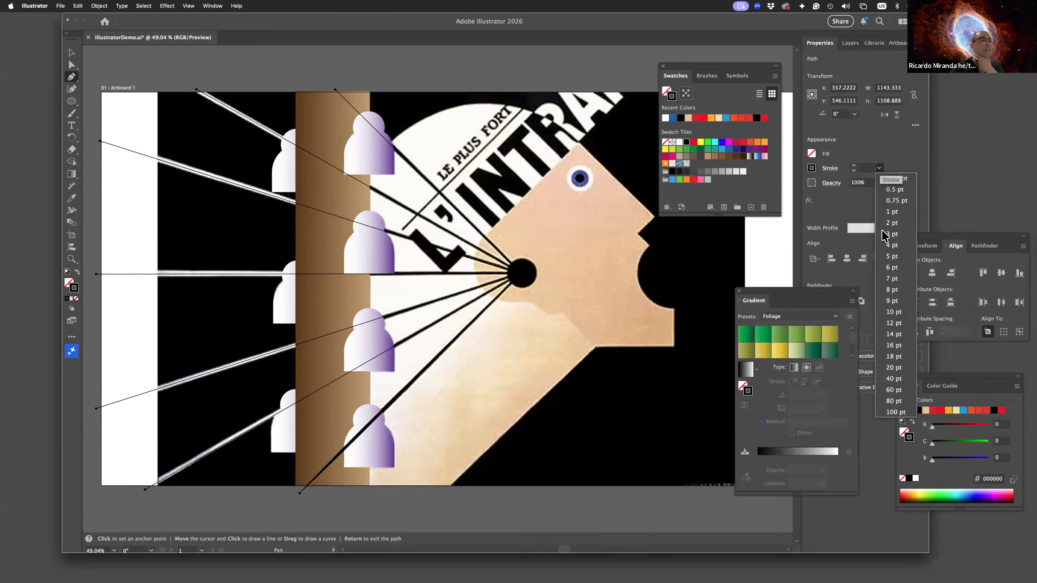
{"action": "left_click", "coordinate": [890, 290]}
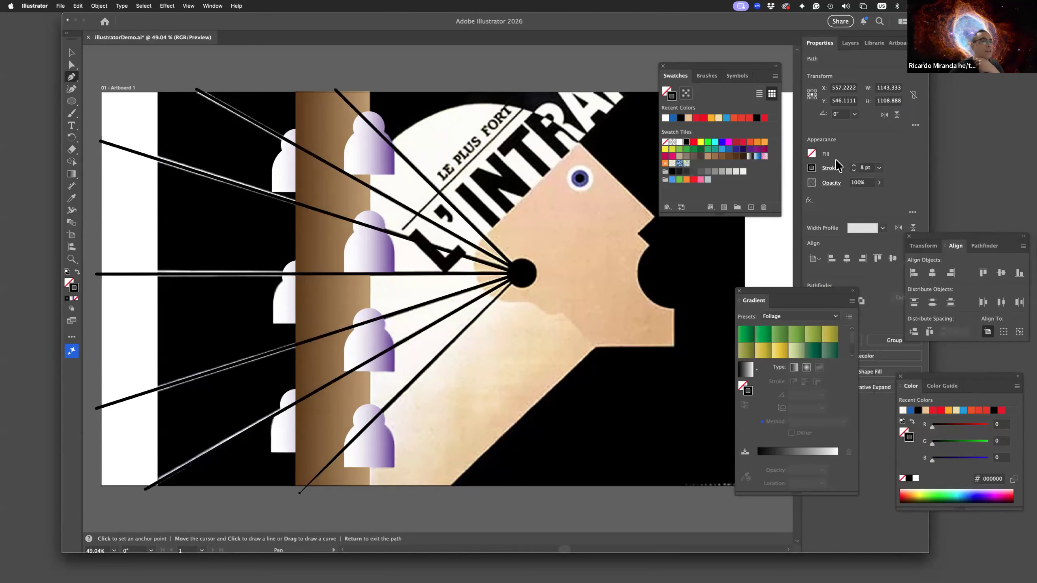
{"action": "left_click", "coordinate": [831, 167]}
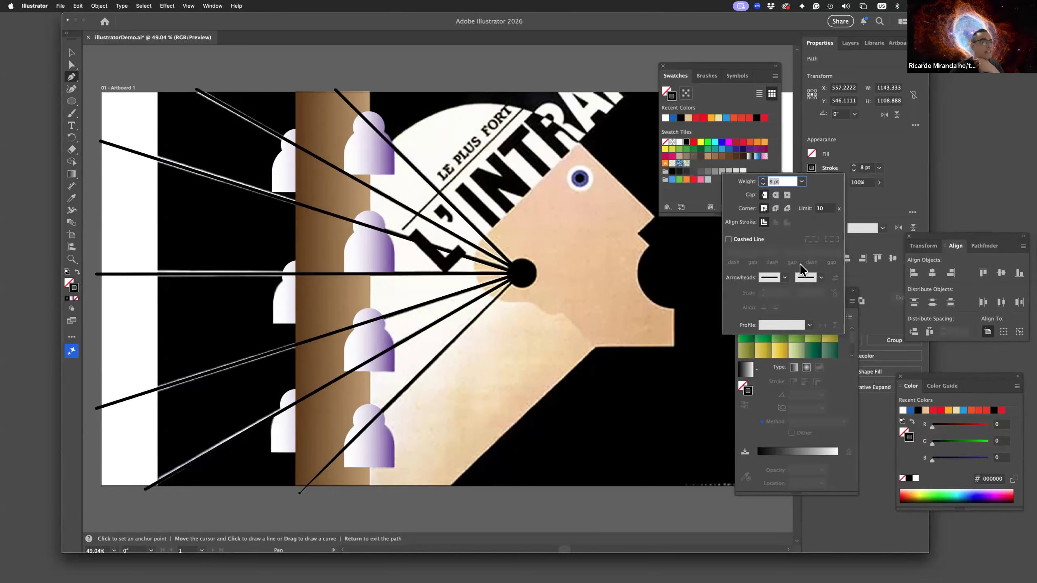
{"action": "left_click", "coordinate": [809, 326]}
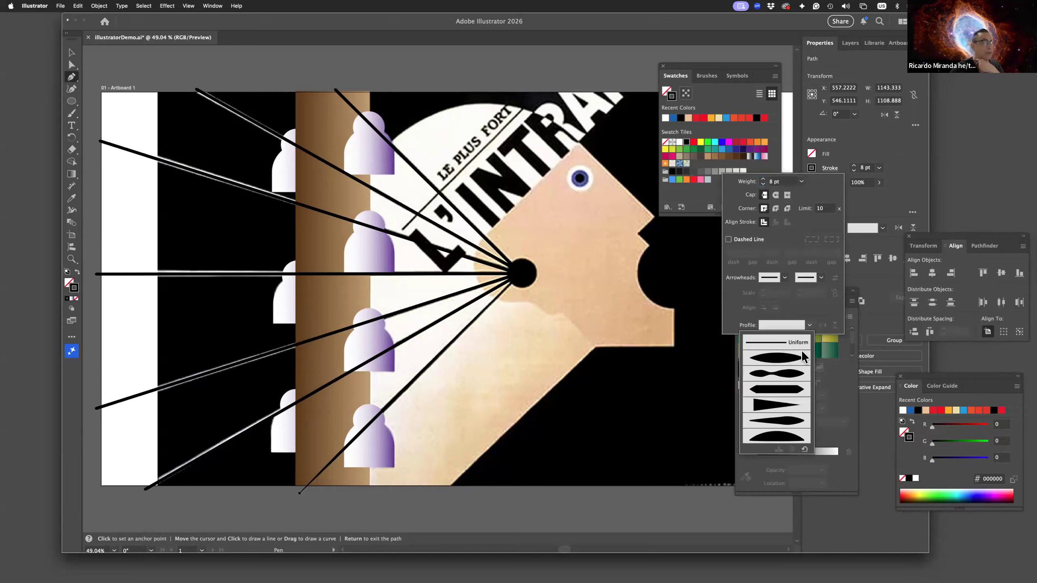
{"action": "left_click", "coordinate": [788, 421]}
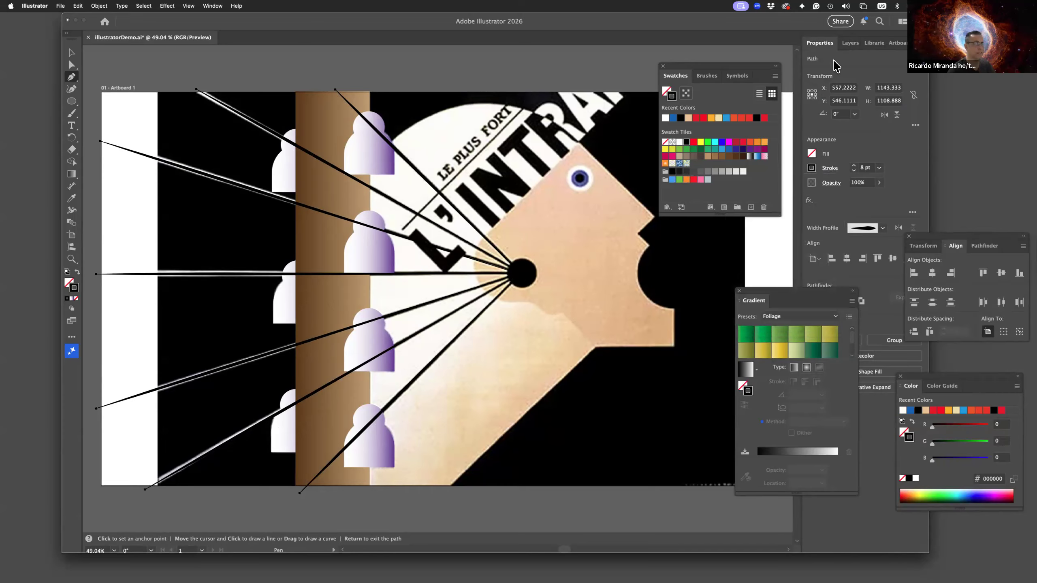
Step: Unlock the insulators and pole rectangle, show the title, eye, face, head and background layers, and move the Swatches panel off the artwork
{"action": "left_click", "coordinate": [850, 44]}
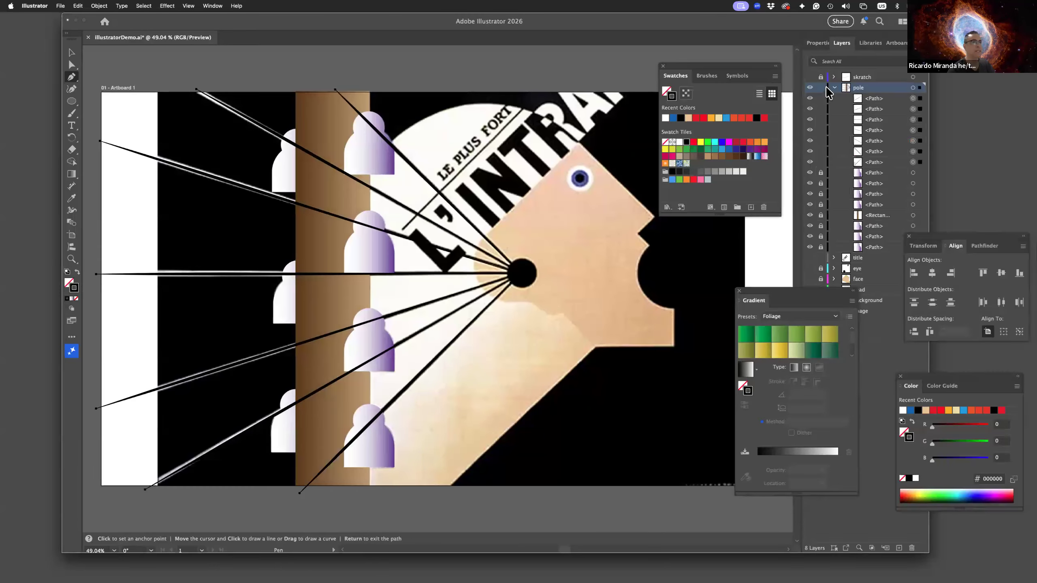
{"action": "left_click", "coordinate": [821, 172]}
{"action": "left_click_drag", "start_coordinate": [820, 247], "coordinate": [821, 183]}
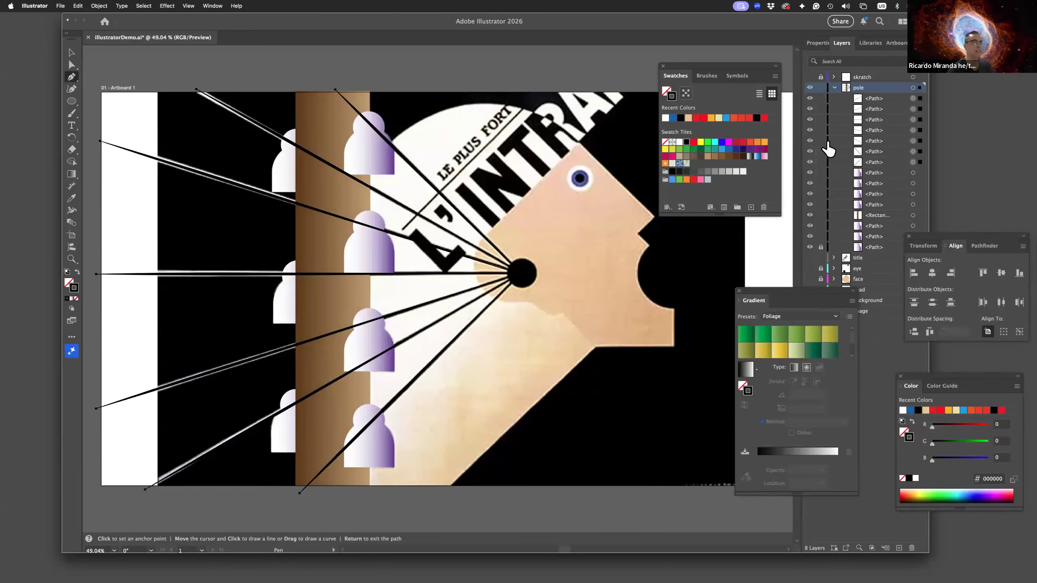
{"action": "left_click", "coordinate": [834, 87]}
{"action": "left_click_drag", "start_coordinate": [810, 98], "coordinate": [810, 141]}
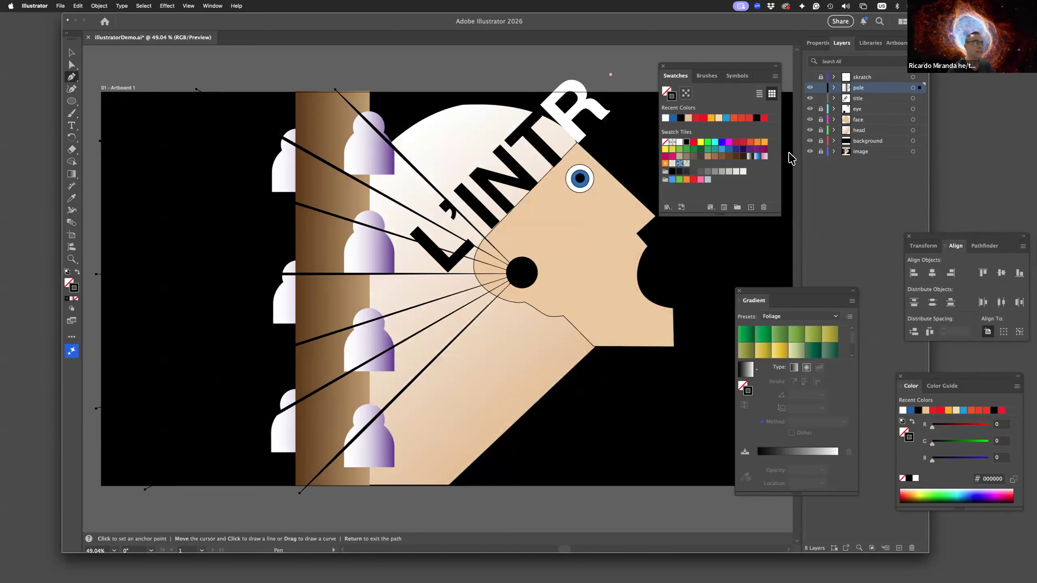
{"action": "left_click_drag", "start_coordinate": [693, 69], "coordinate": [935, 55]}
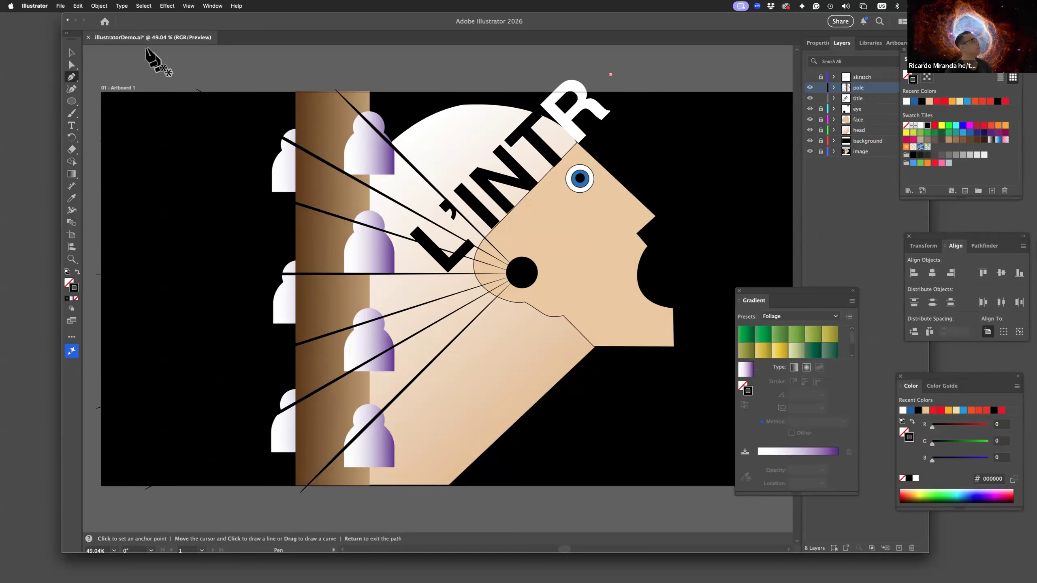
Step: Look through the complete tool set for a path-cutting tool, and lock the title layer
{"action": "left_click", "coordinate": [72, 339]}
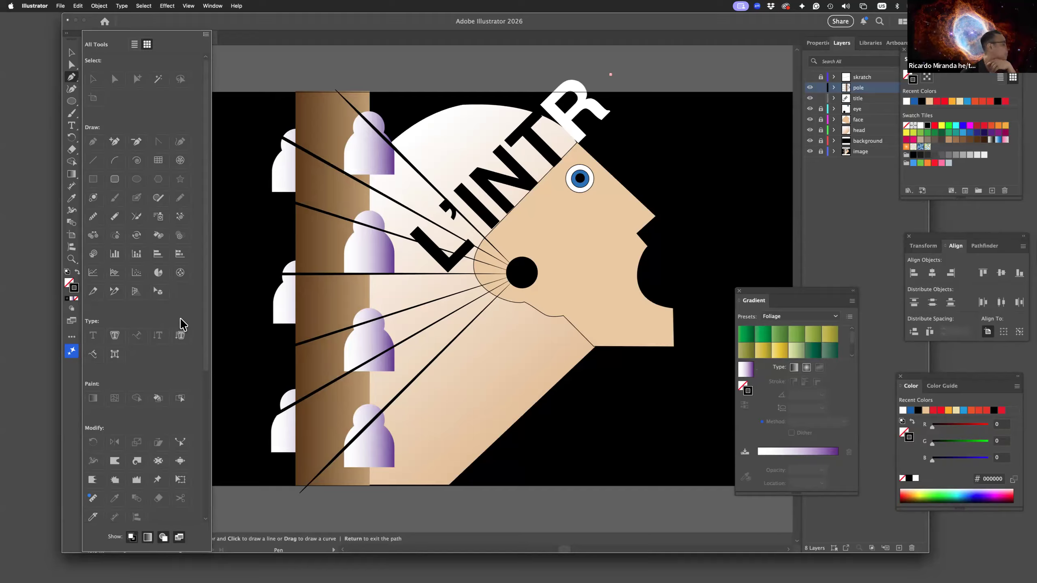
{"action": "scroll", "coordinate": [182, 325], "scroll_direction": "down", "scroll_amount": 5}
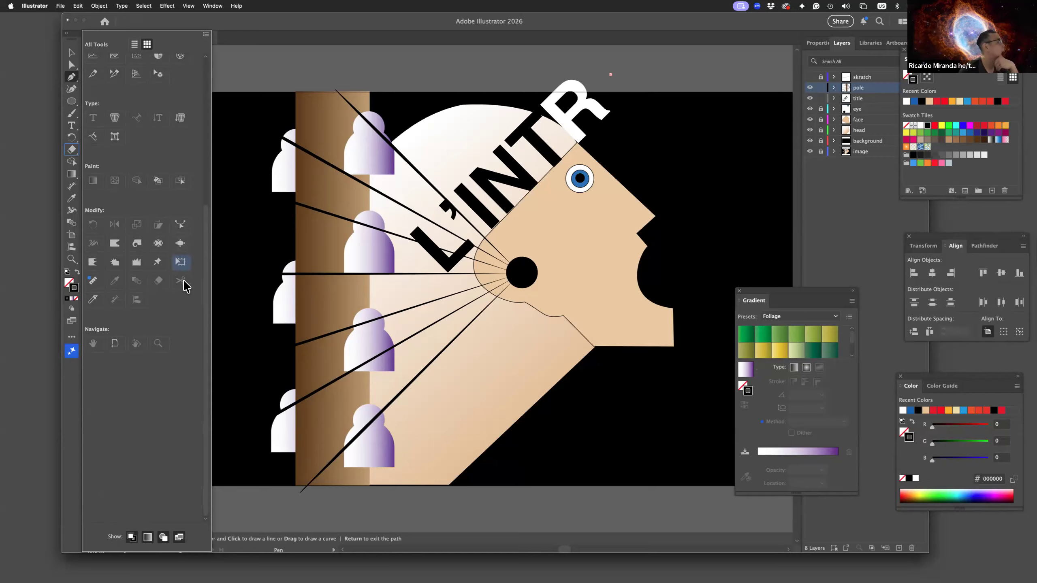
{"action": "left_click", "coordinate": [281, 76]}
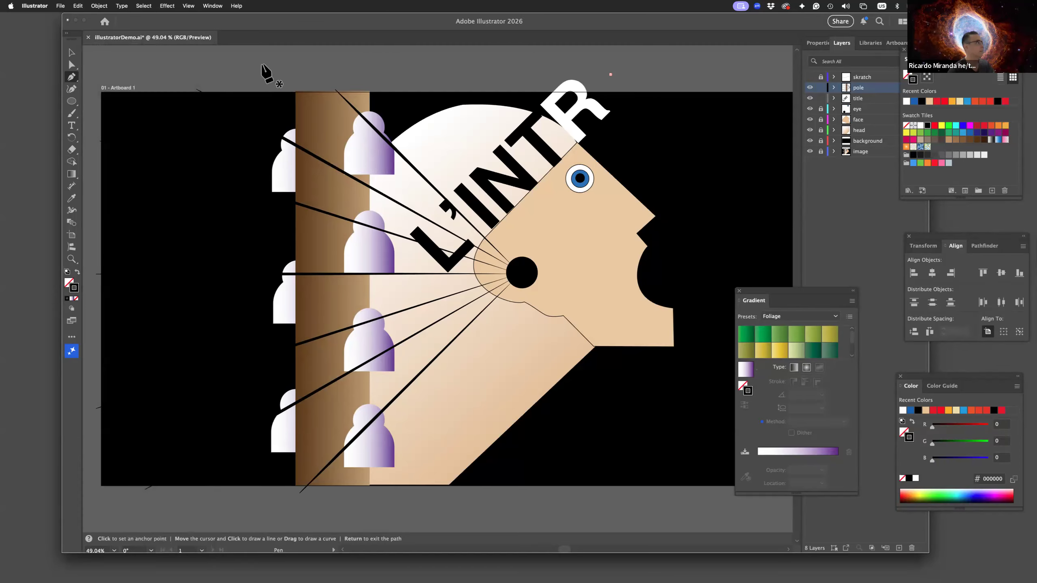
{"action": "left_click_drag", "start_coordinate": [821, 109], "coordinate": [821, 98]}
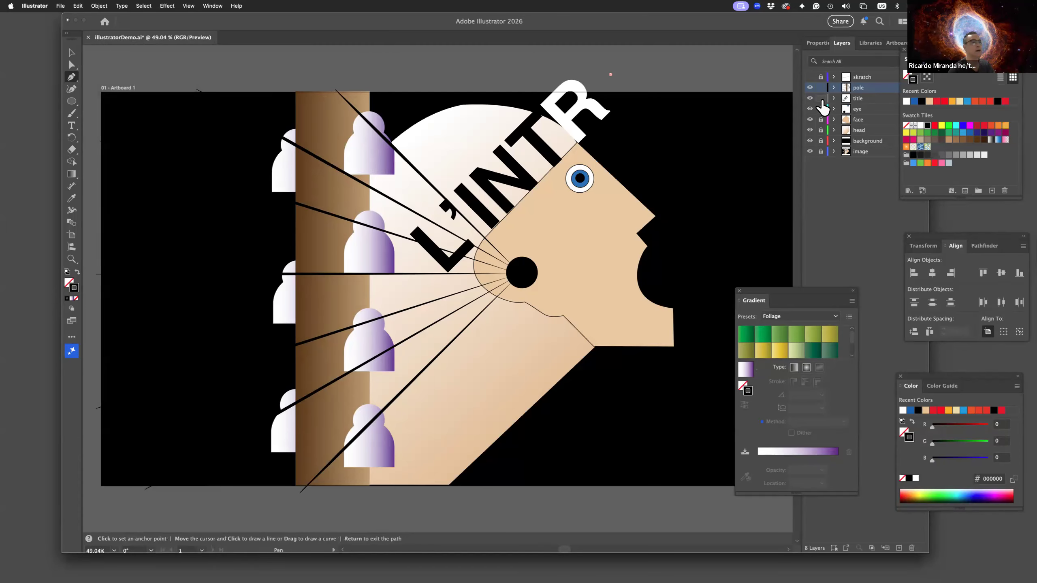
Step: Search the application help for "Scissor"
{"action": "left_click", "coordinate": [218, 6]}
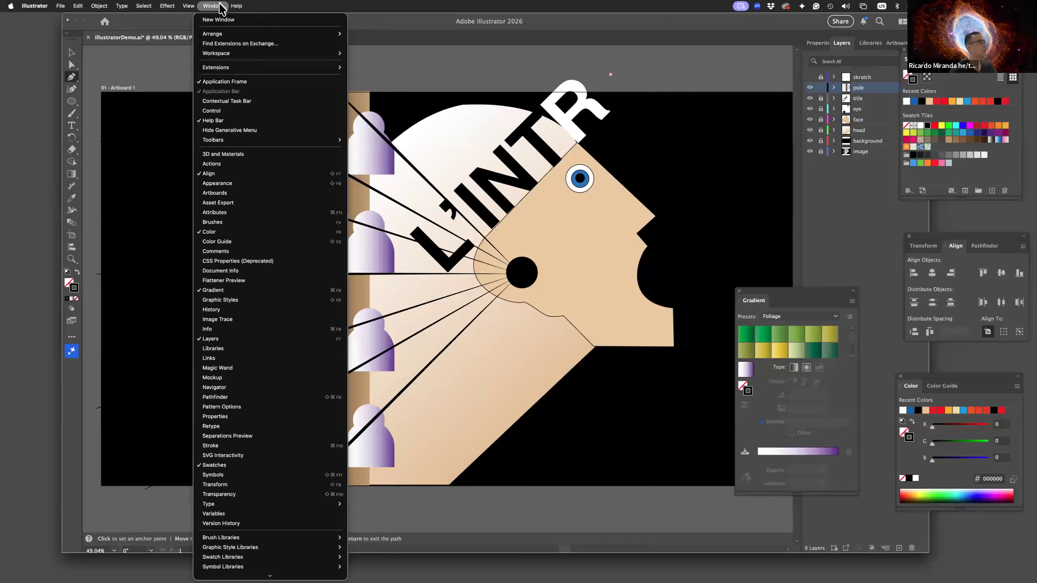
{"action": "left_click", "coordinate": [238, 6]}
{"action": "left_click", "coordinate": [238, 6]}
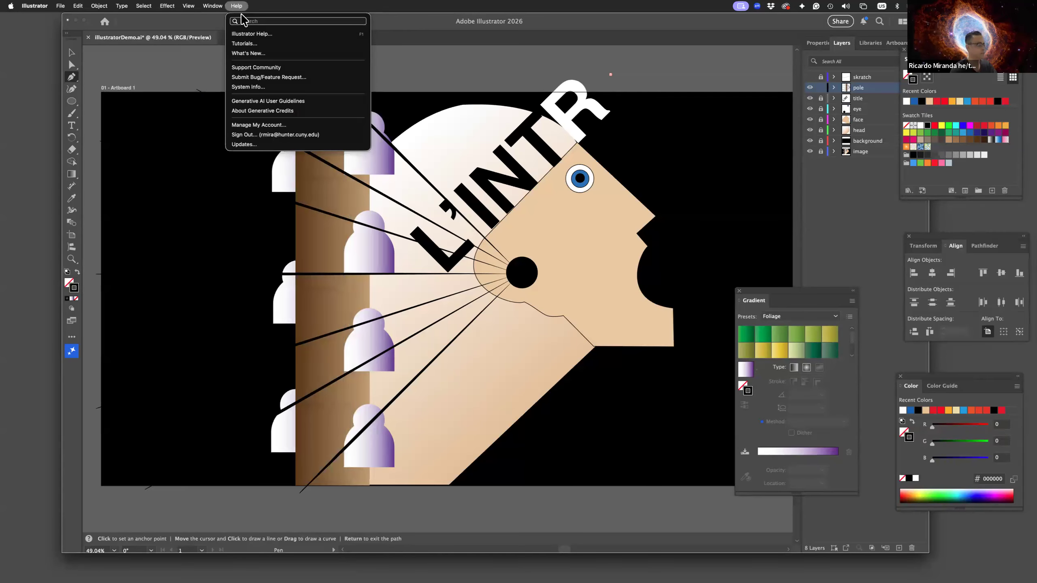
{"action": "type", "text": "Scissor"}
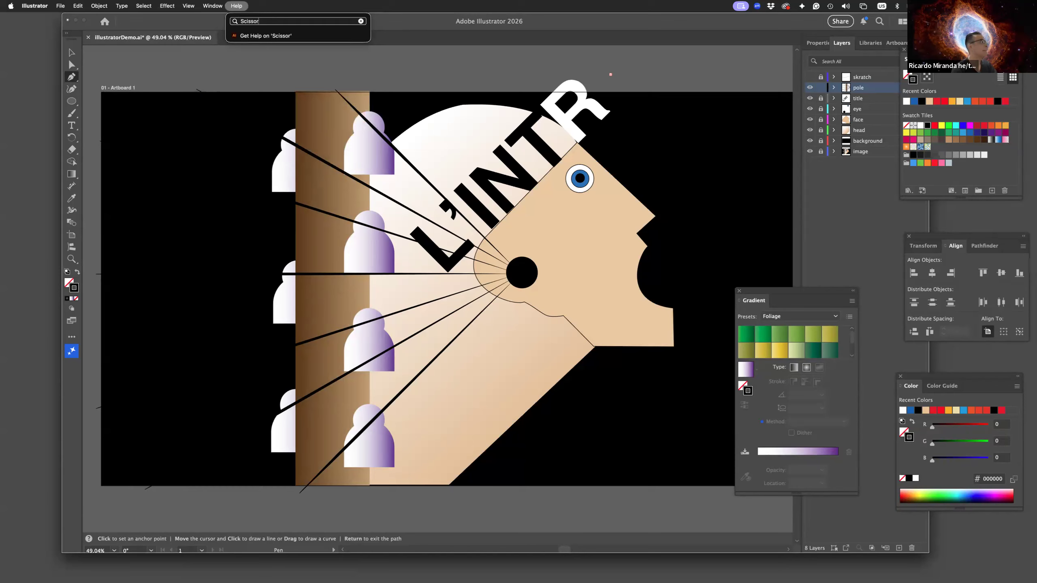
Step: Activate the Scissors tool and hide the title, eye, face, head and background layers, keeping the reference image visible
{"action": "left_click", "coordinate": [71, 334]}
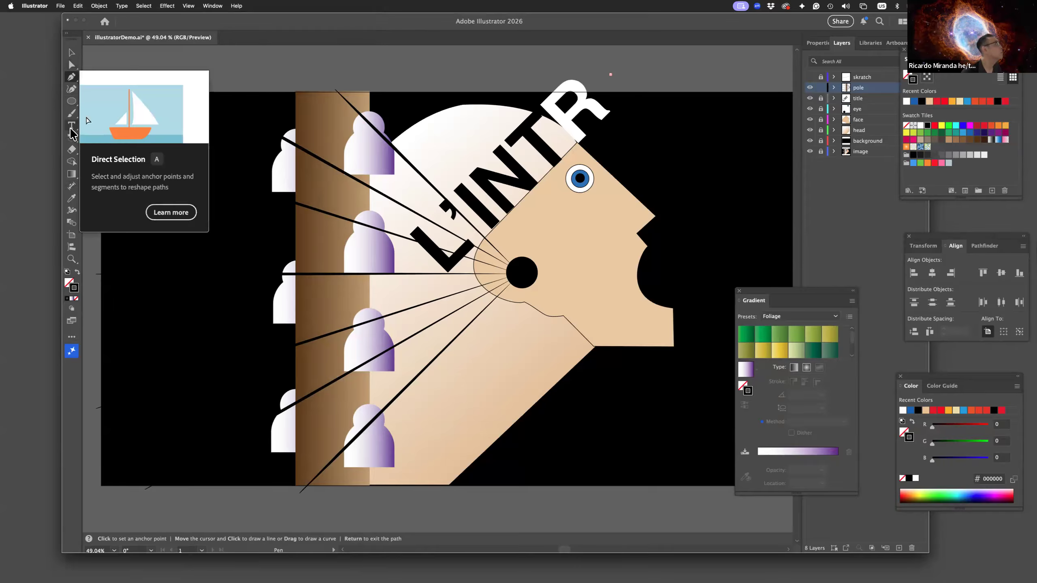
{"action": "left_click", "coordinate": [72, 338]}
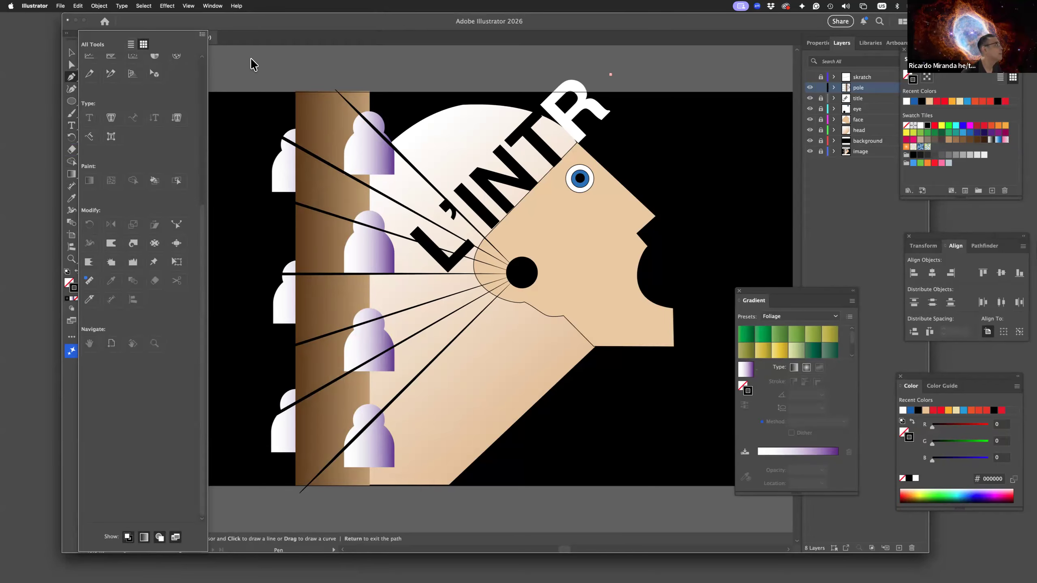
{"action": "left_click", "coordinate": [70, 154]}
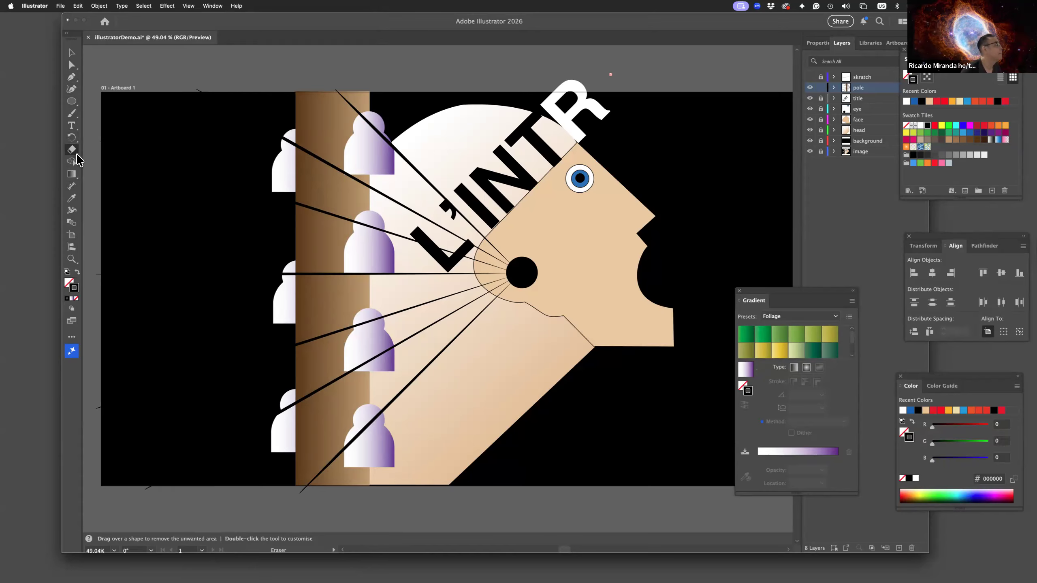
{"action": "left_click", "coordinate": [77, 154]}
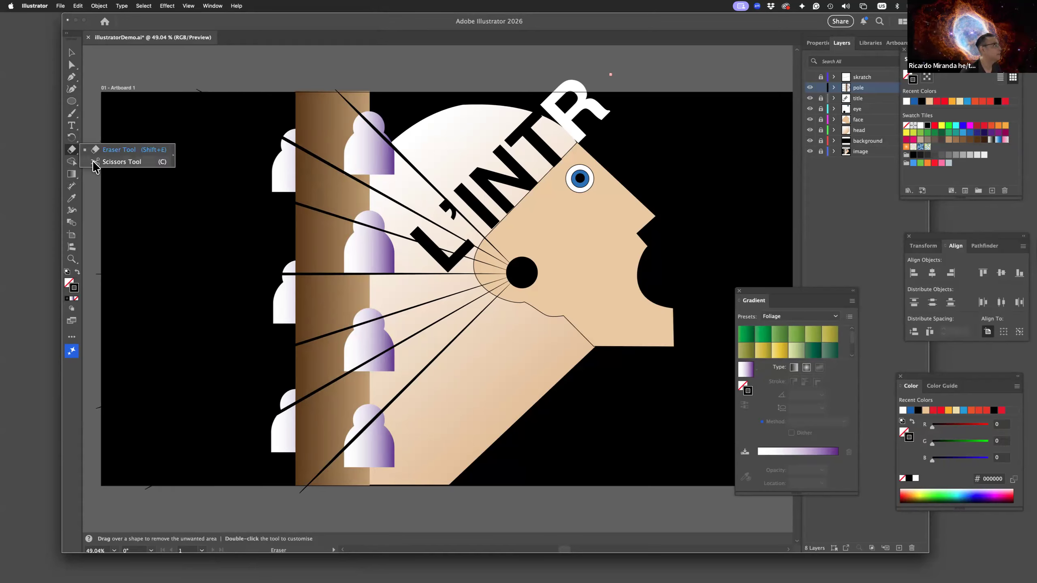
{"action": "left_click", "coordinate": [94, 162]}
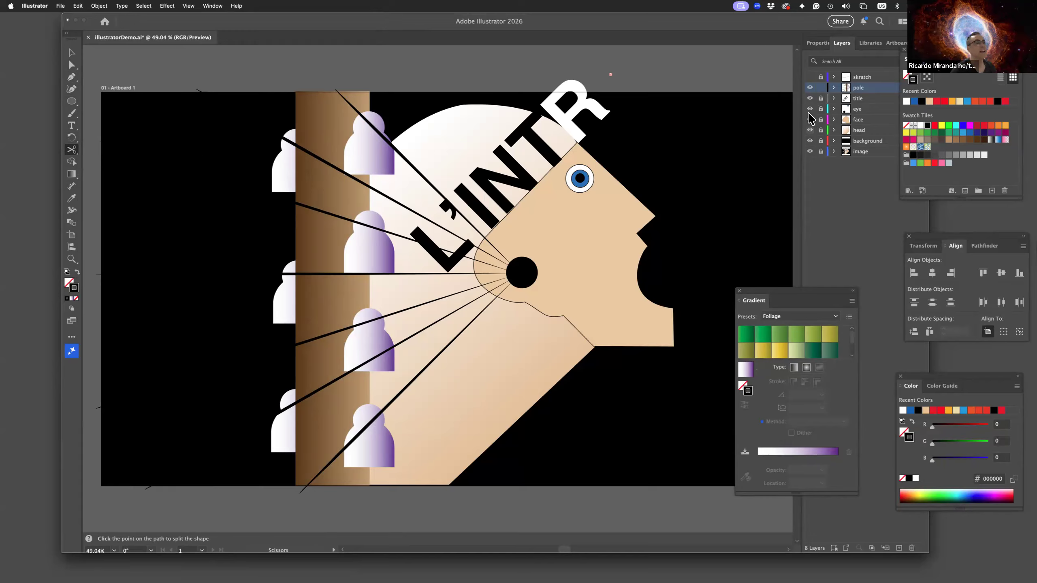
{"action": "left_click_drag", "start_coordinate": [810, 98], "coordinate": [812, 154]}
{"action": "left_click", "coordinate": [811, 152]}
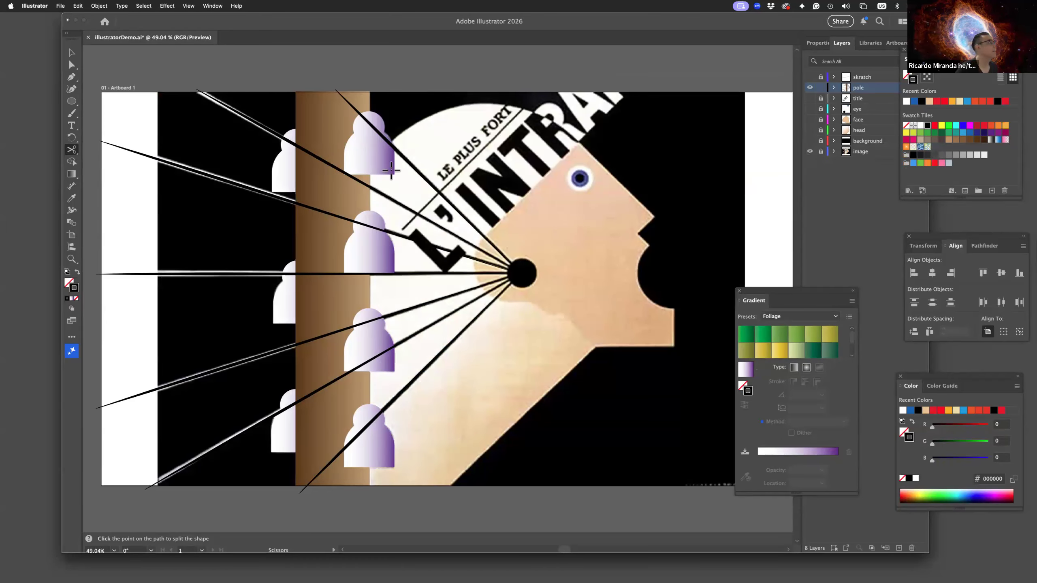
Step: Try to cut the upper wire at the pole's left edge, deselect, and lock the insulator paths and pole rectangle
{"action": "left_click", "coordinate": [296, 140]}
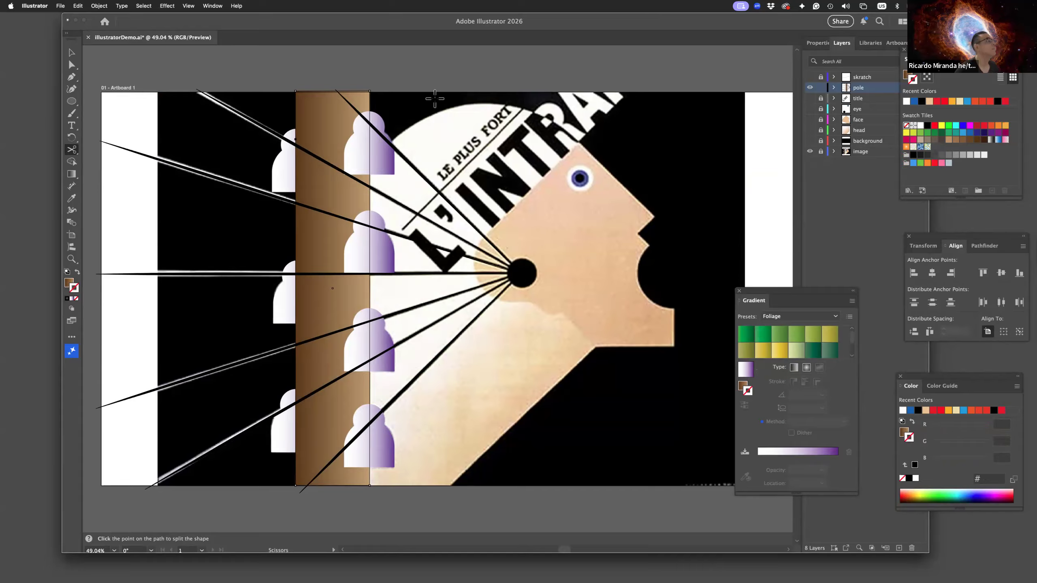
{"action": "key", "text": "super+shift+a"}
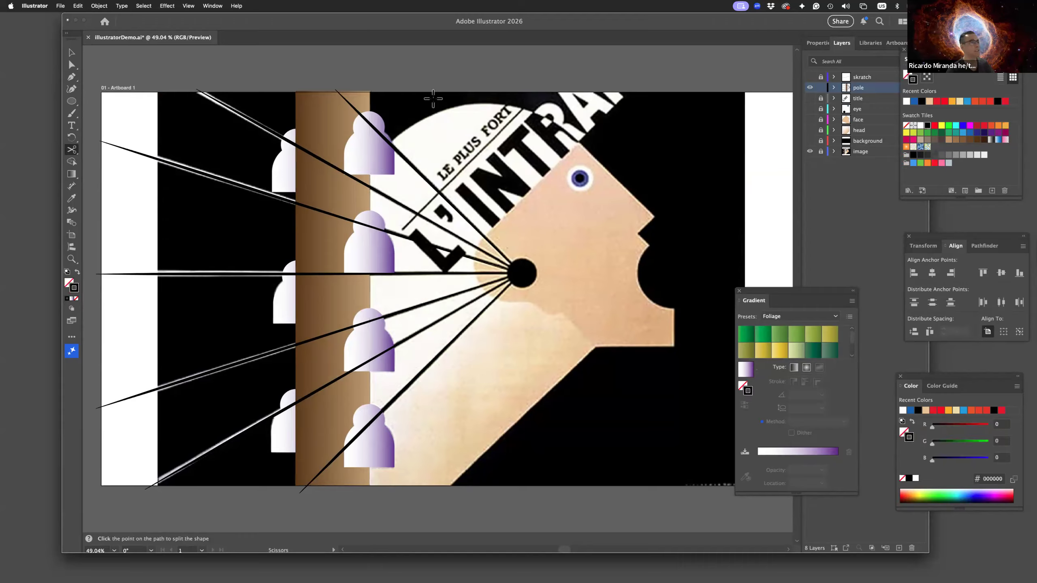
{"action": "left_click", "coordinate": [834, 88]}
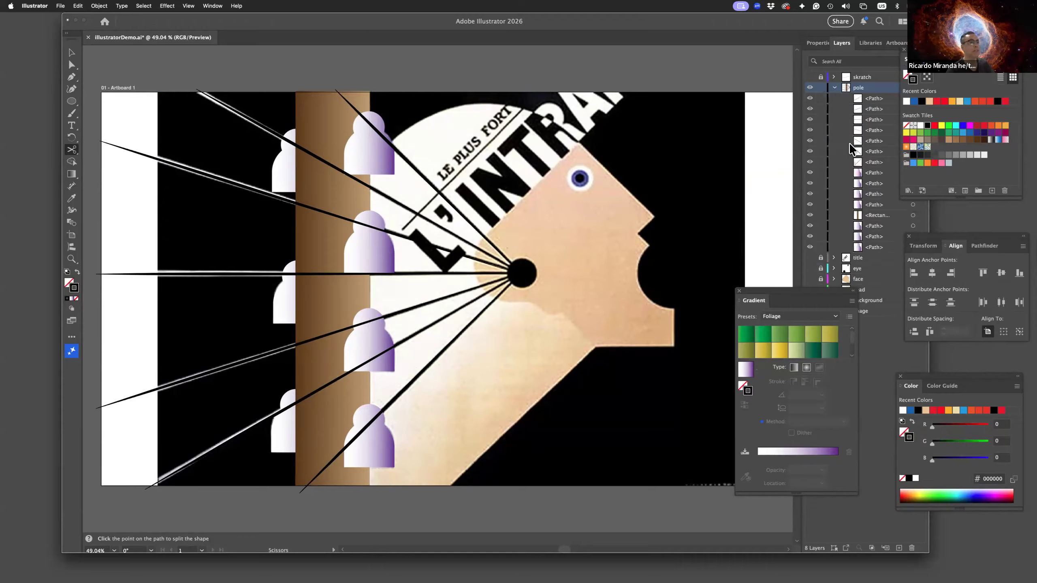
{"action": "left_click_drag", "start_coordinate": [821, 174], "coordinate": [820, 248]}
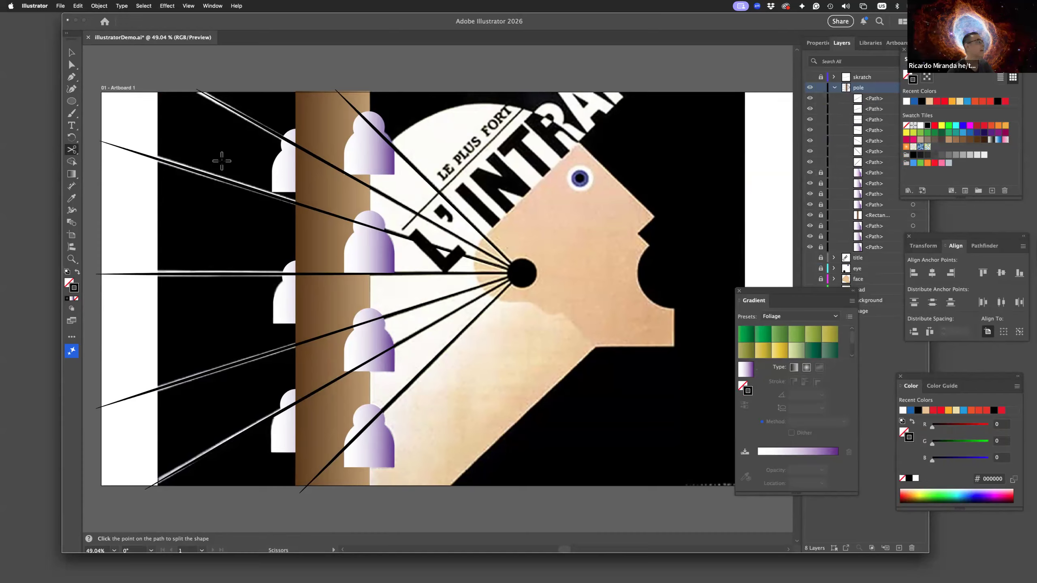
Step: Split the wire crossing the upper-left insulator at the pole's left edge with the Scissors tool
{"action": "key", "text": "a"}
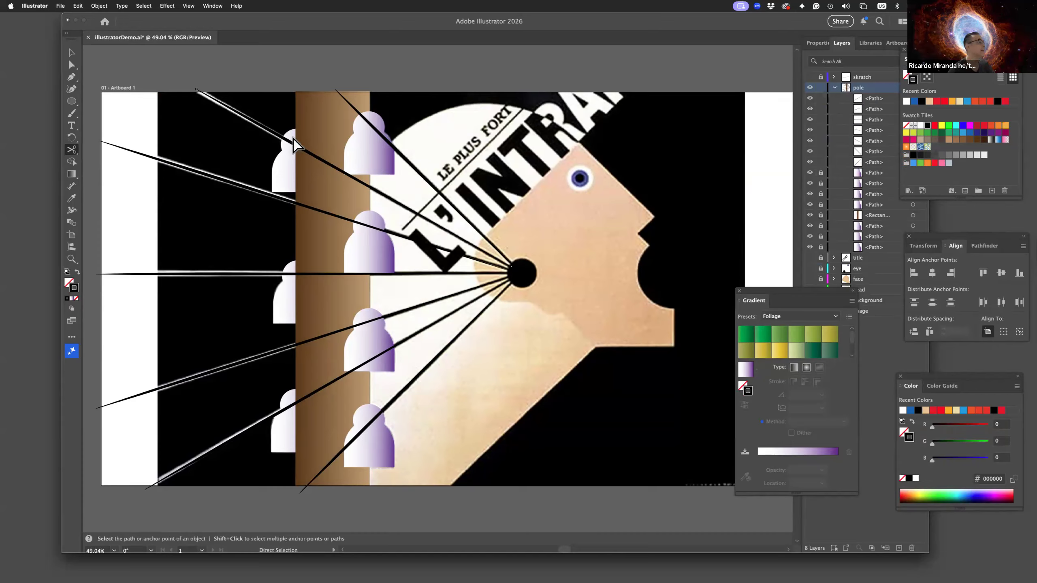
{"action": "key", "text": "c"}
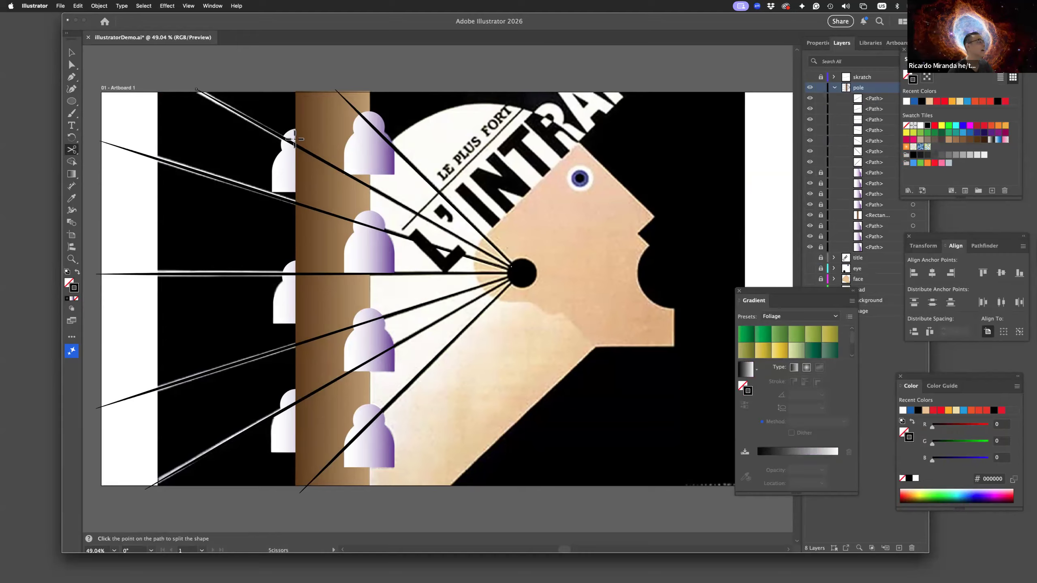
{"action": "left_click", "coordinate": [295, 139]}
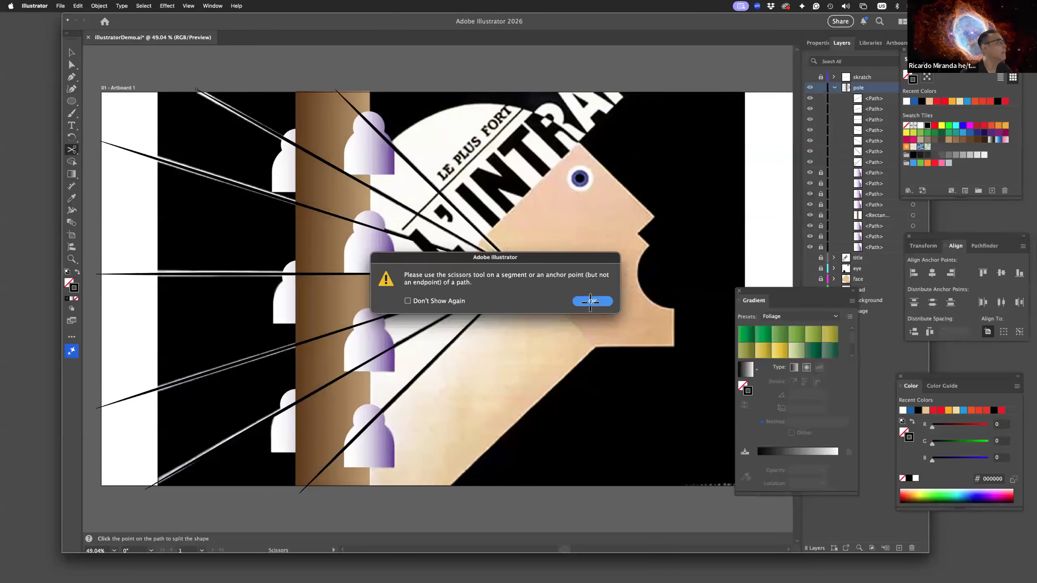
{"action": "left_click", "coordinate": [592, 301]}
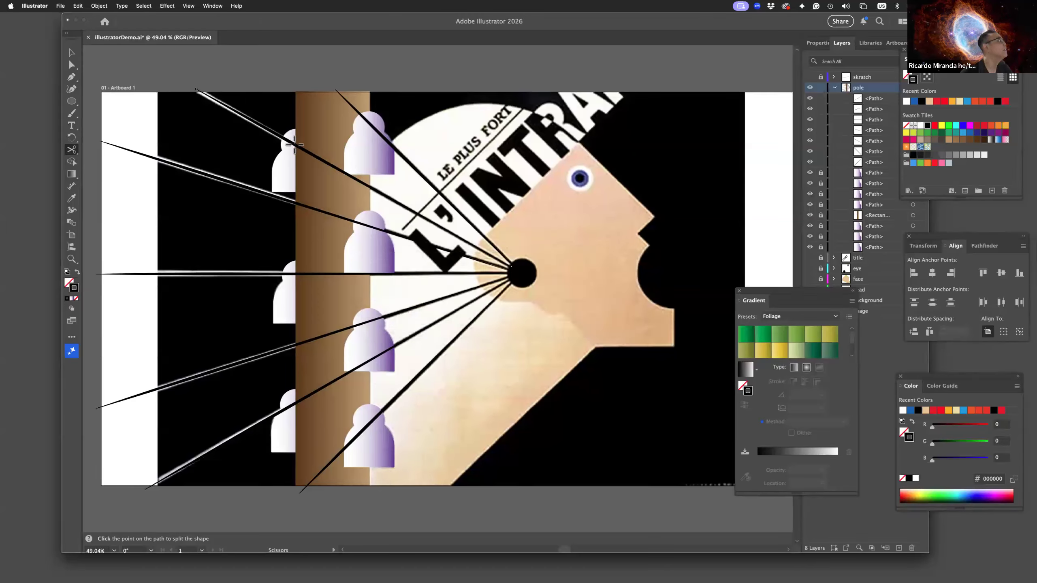
{"action": "left_click", "coordinate": [295, 144]}
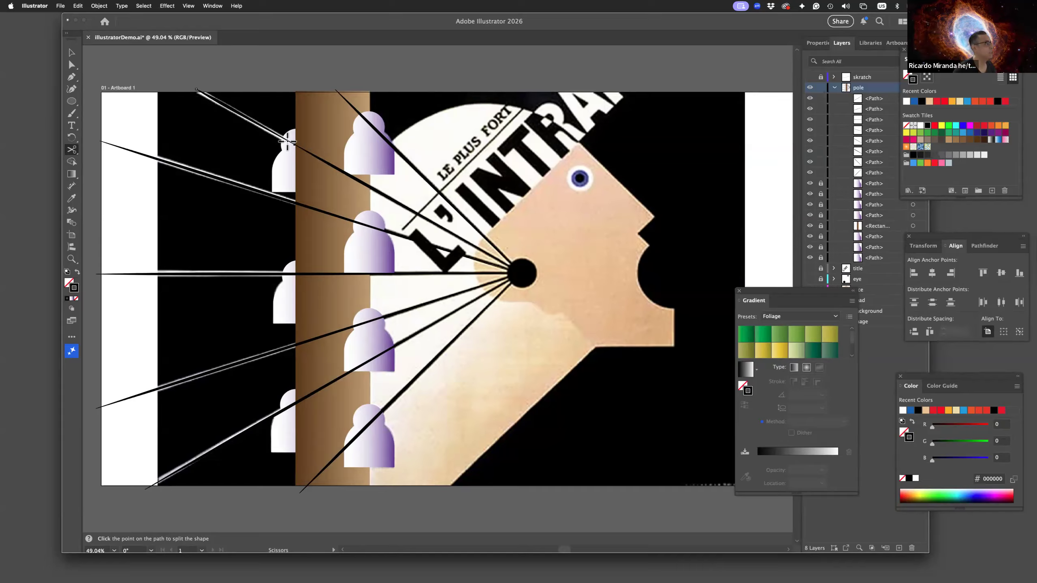
Step: Set the stroke of the cut wire's outer segment to white and return to the Scissors tool
{"action": "left_click", "coordinate": [72, 52]}
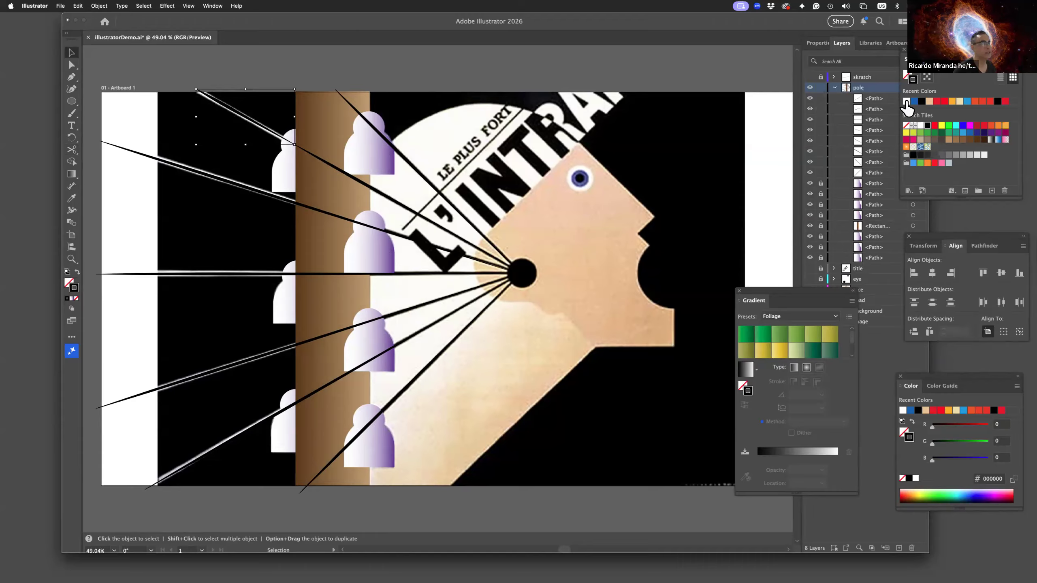
{"action": "left_click", "coordinate": [906, 102]}
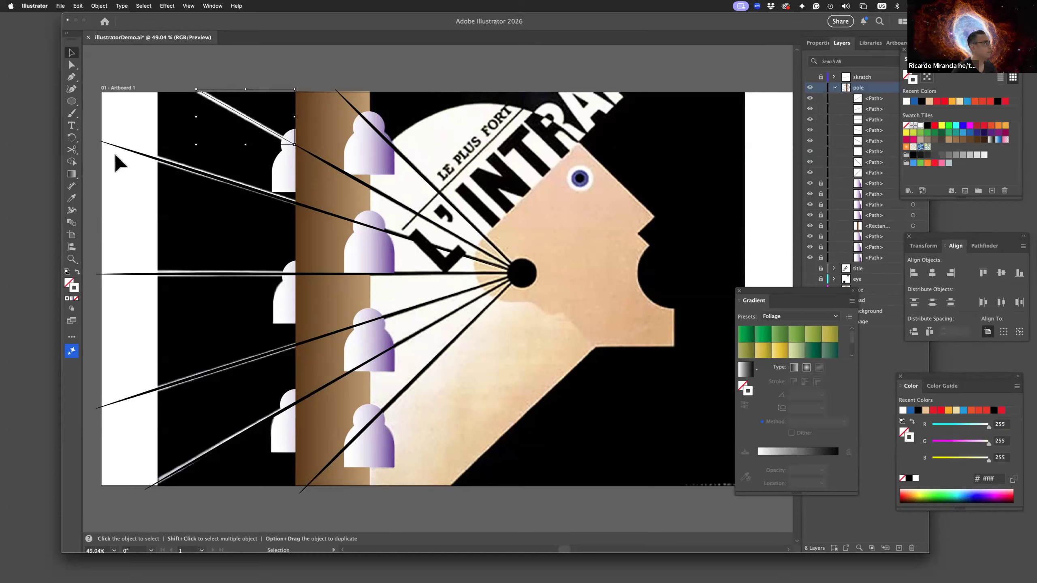
{"action": "left_click", "coordinate": [72, 149]}
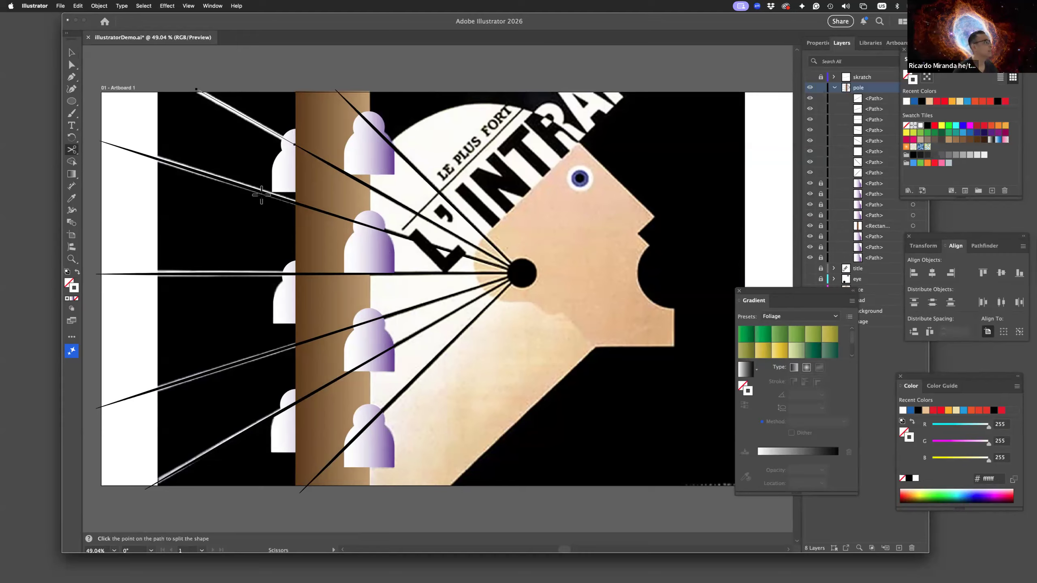
Step: Split the four remaining wires that run past the pole at its left edge with the Scissors tool
{"action": "left_click", "coordinate": [293, 201]}
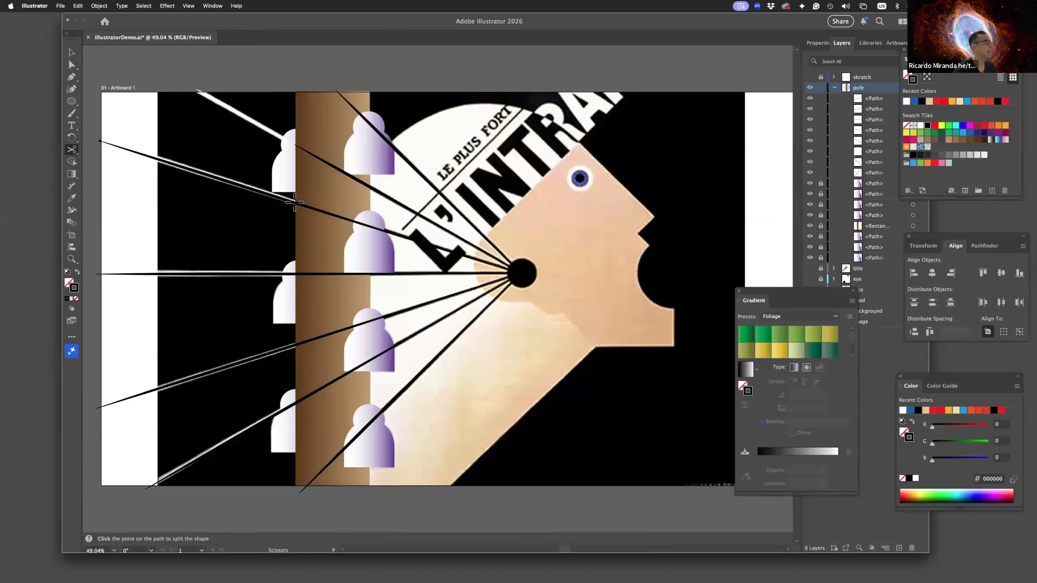
{"action": "left_click", "coordinate": [294, 201]}
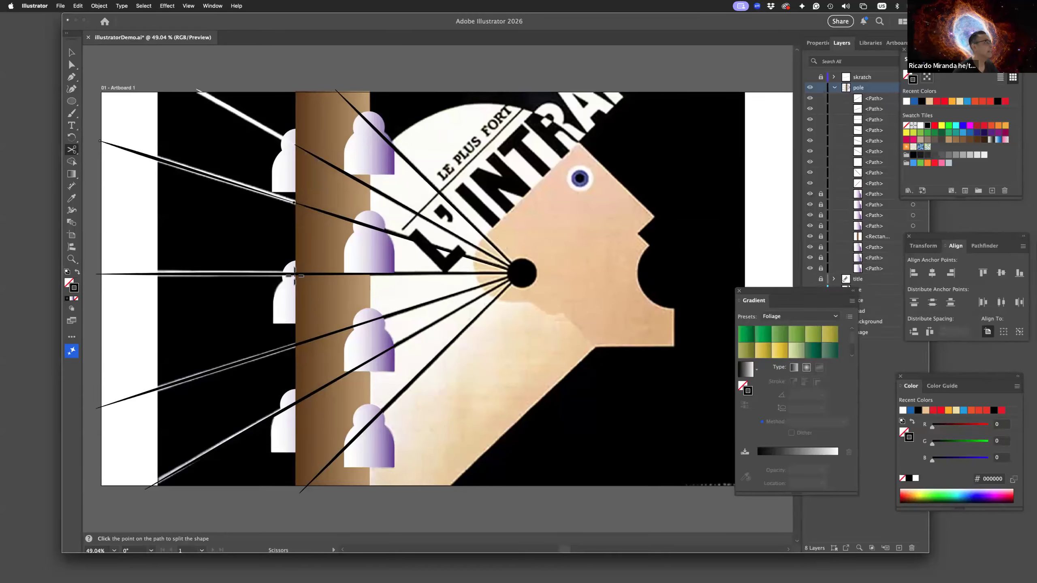
{"action": "left_click", "coordinate": [295, 274]}
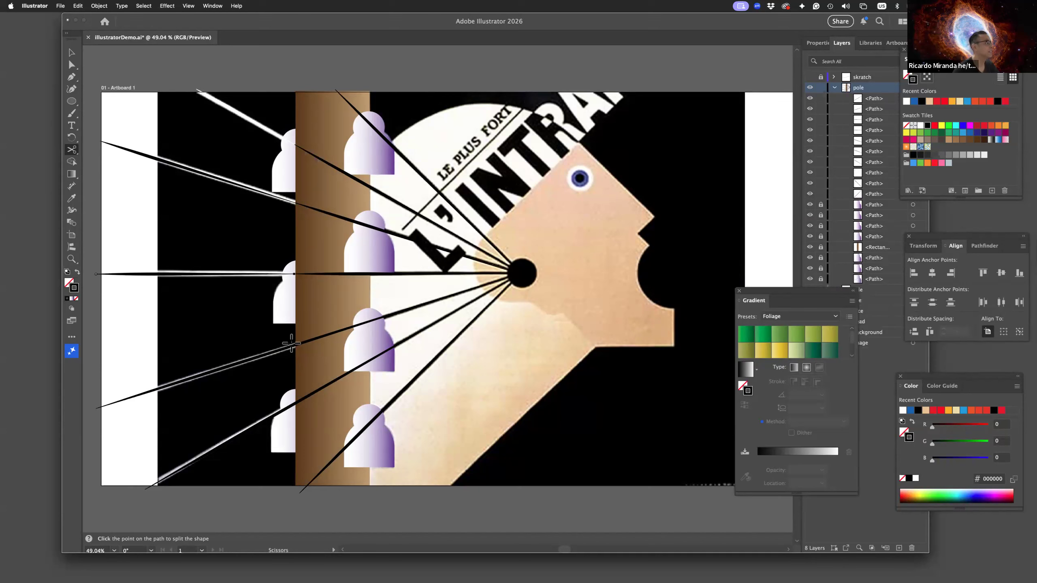
{"action": "left_click", "coordinate": [293, 346]}
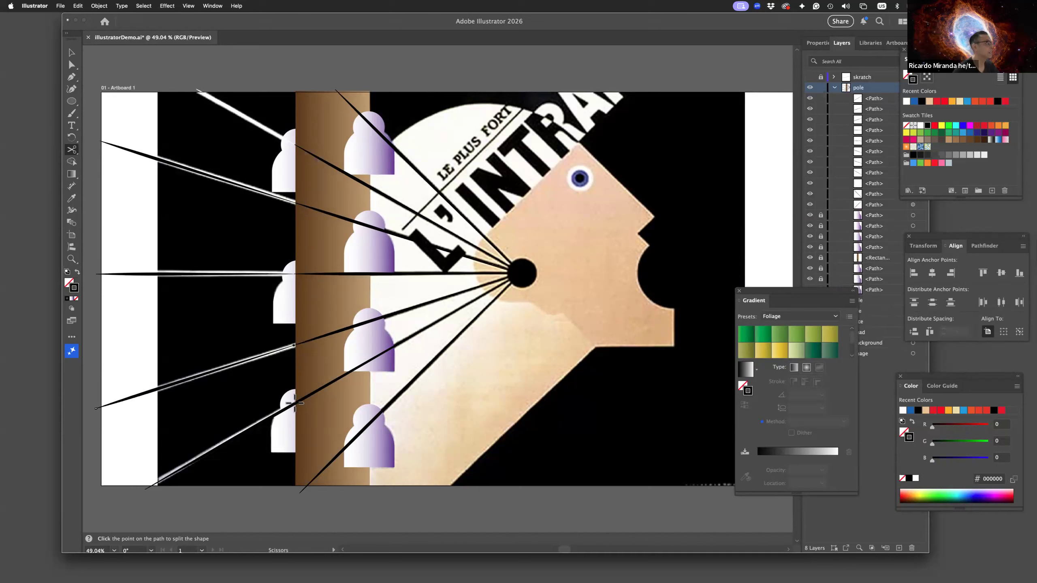
{"action": "left_click", "coordinate": [294, 403]}
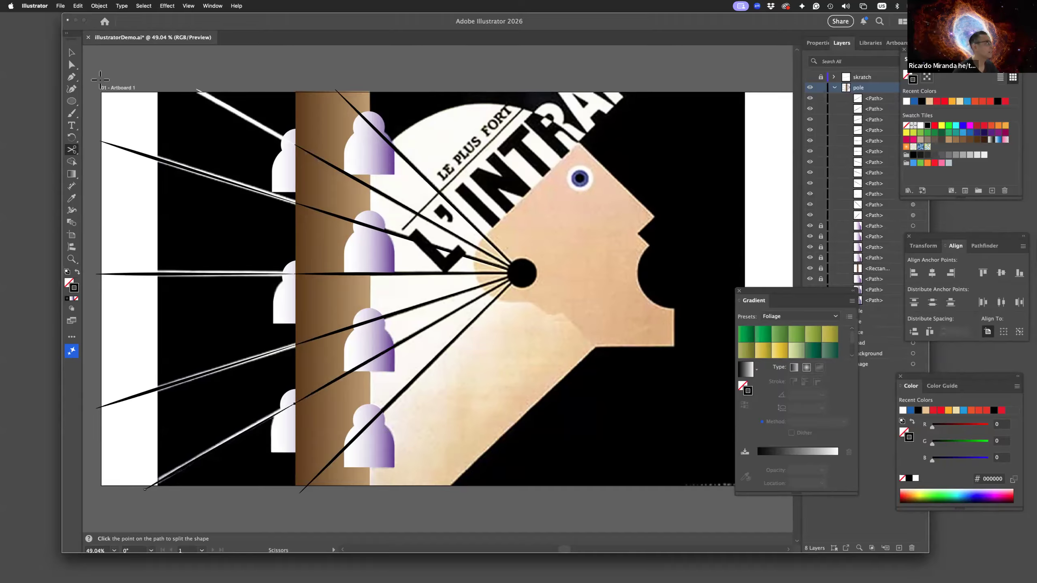
Step: Select the outer segments of the four newly cut wires together and set their stroke to white
{"action": "left_click", "coordinate": [70, 53]}
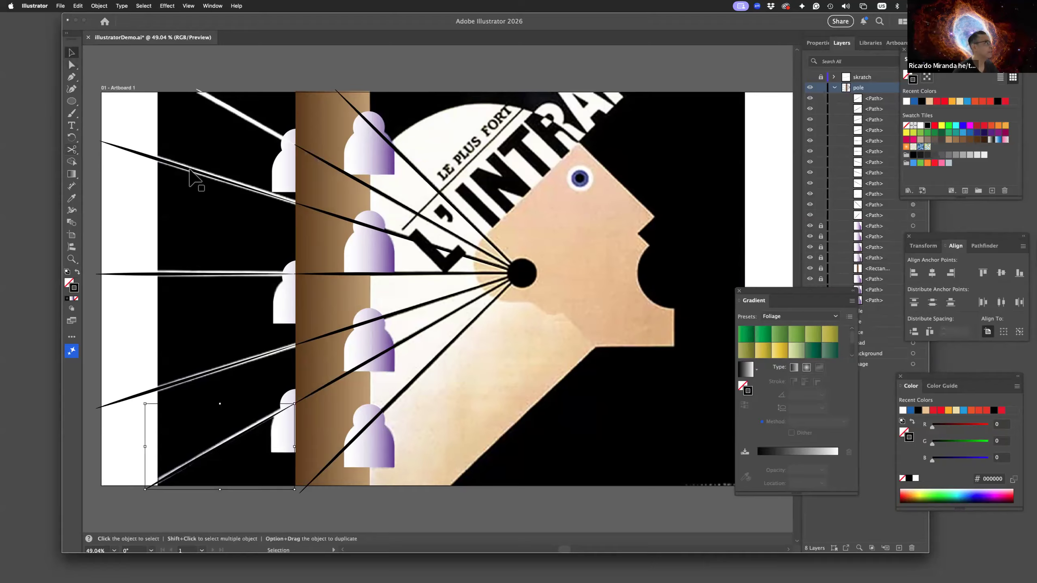
{"action": "left_click", "coordinate": [192, 176]}
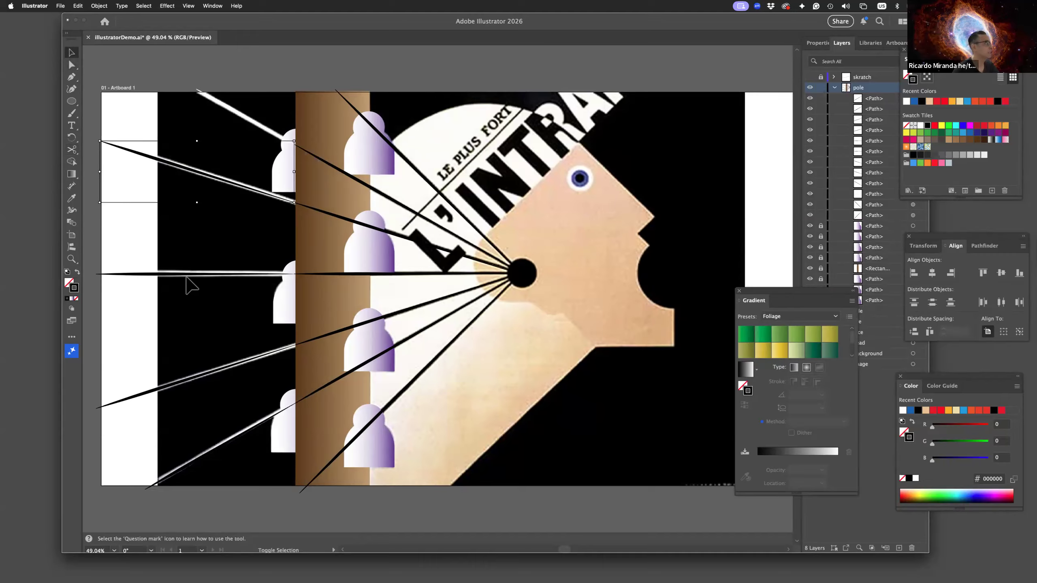
{"action": "left_click", "coordinate": [188, 274], "text": "shift"}
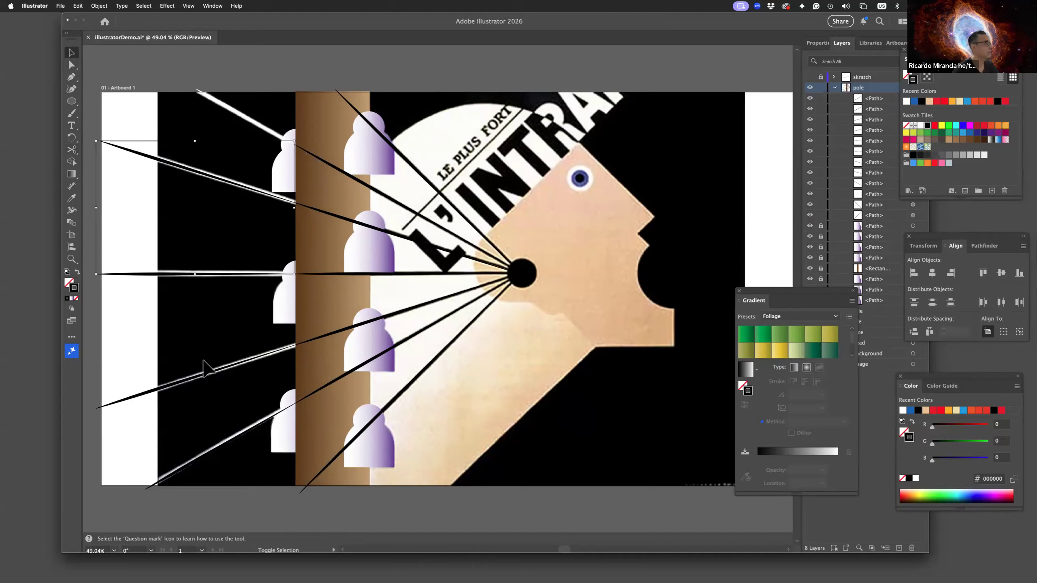
{"action": "left_click", "coordinate": [202, 375], "text": "shift"}
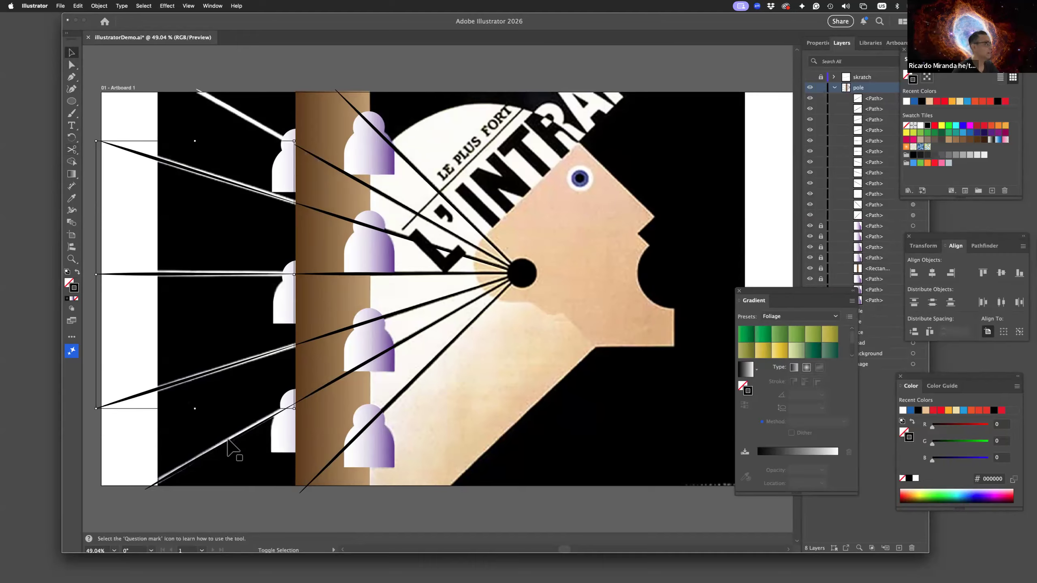
{"action": "left_click", "coordinate": [228, 444], "text": "shift"}
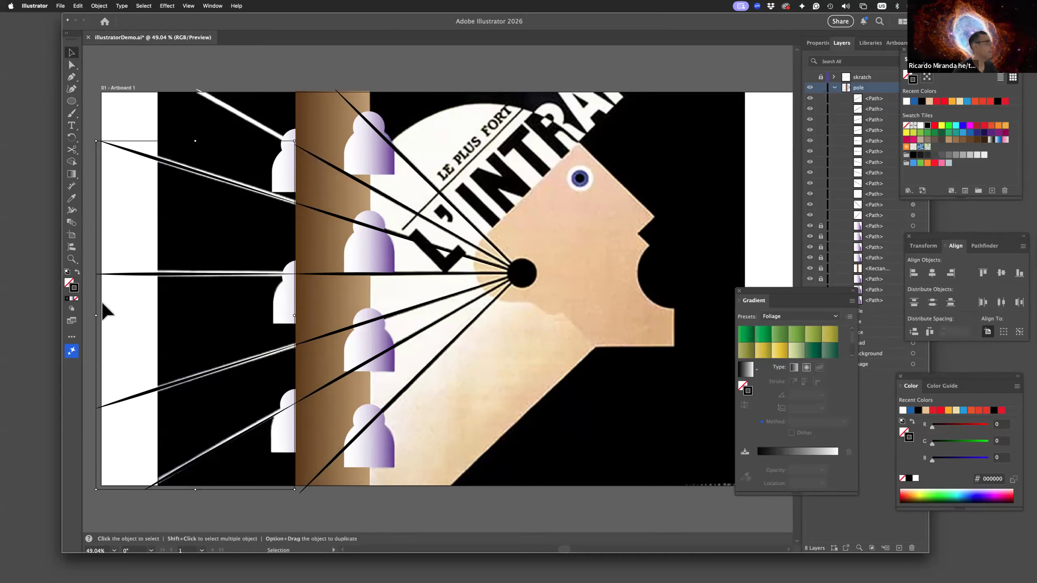
{"action": "left_click", "coordinate": [907, 103]}
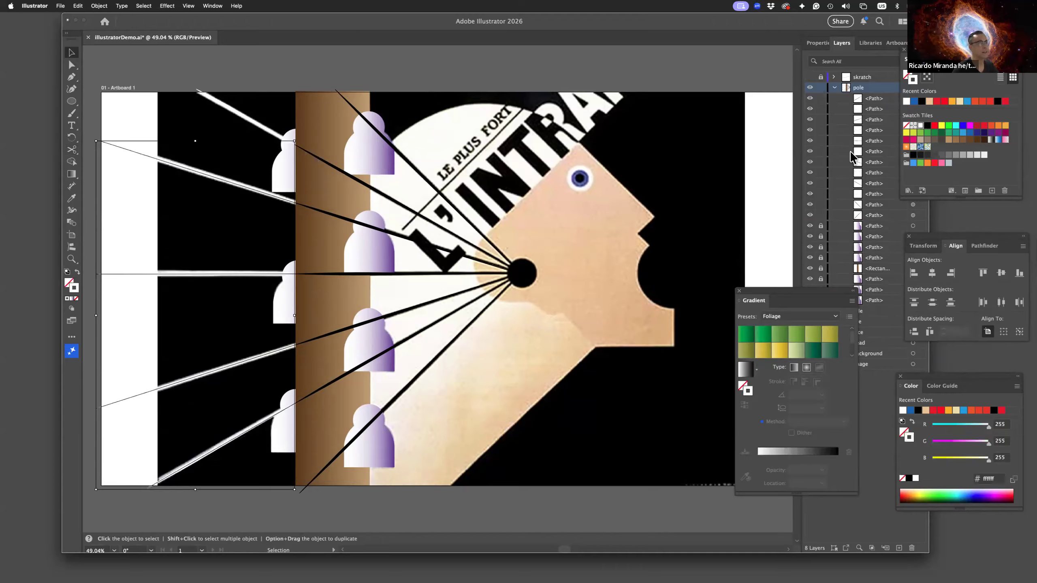
Step: Unlock the insulator and pole paths, collapse the pole layer, and show the title, eye, face, head and background layers
{"action": "left_click_drag", "start_coordinate": [813, 291], "coordinate": [729, 292]}
{"action": "left_click_drag", "start_coordinate": [820, 226], "coordinate": [820, 300]}
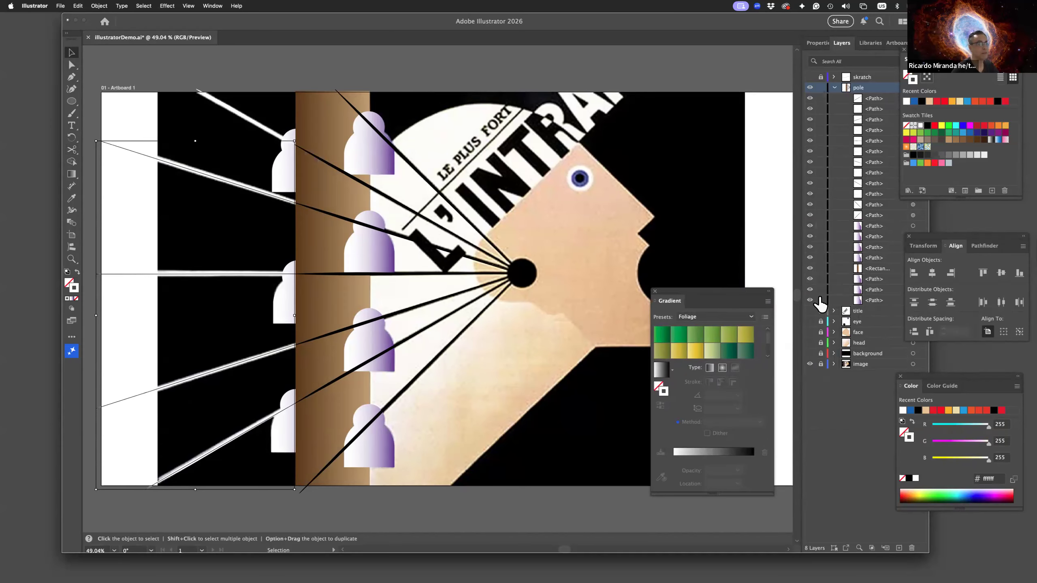
{"action": "left_click", "coordinate": [834, 87]}
{"action": "left_click_drag", "start_coordinate": [810, 99], "coordinate": [810, 147]}
{"action": "key", "text": "a"}
{"action": "left_click", "coordinate": [644, 69]}
{"action": "key", "text": "v"}
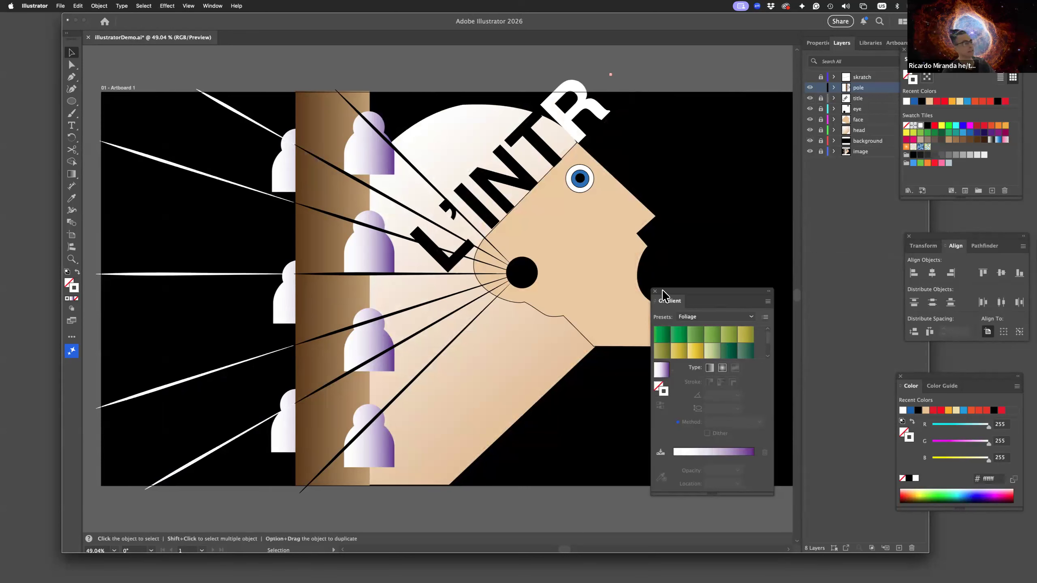
Step: Close the Gradient panel and save the poster document
{"action": "left_click", "coordinate": [656, 291]}
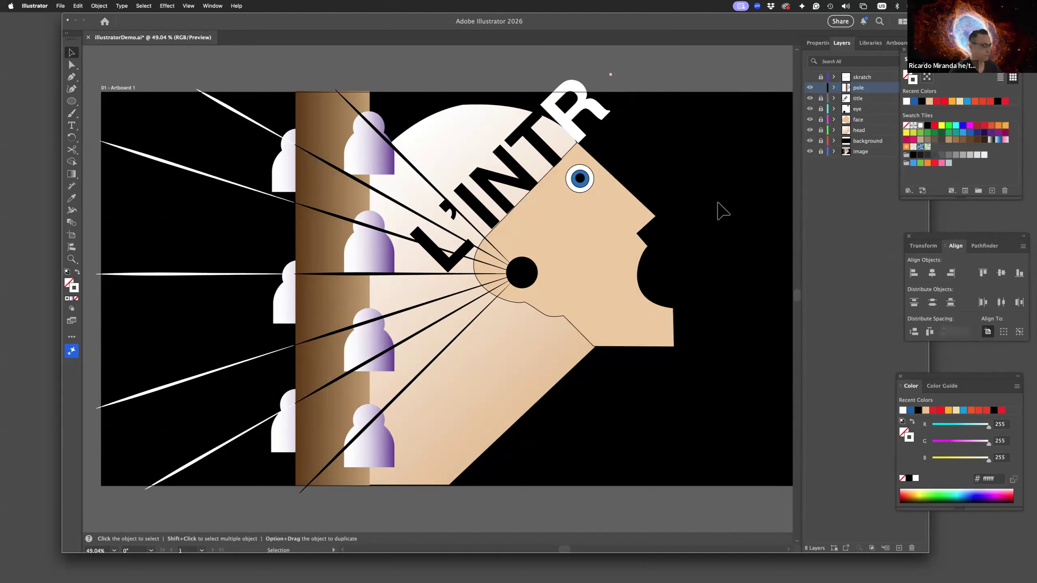
{"action": "key", "text": "super+s"}
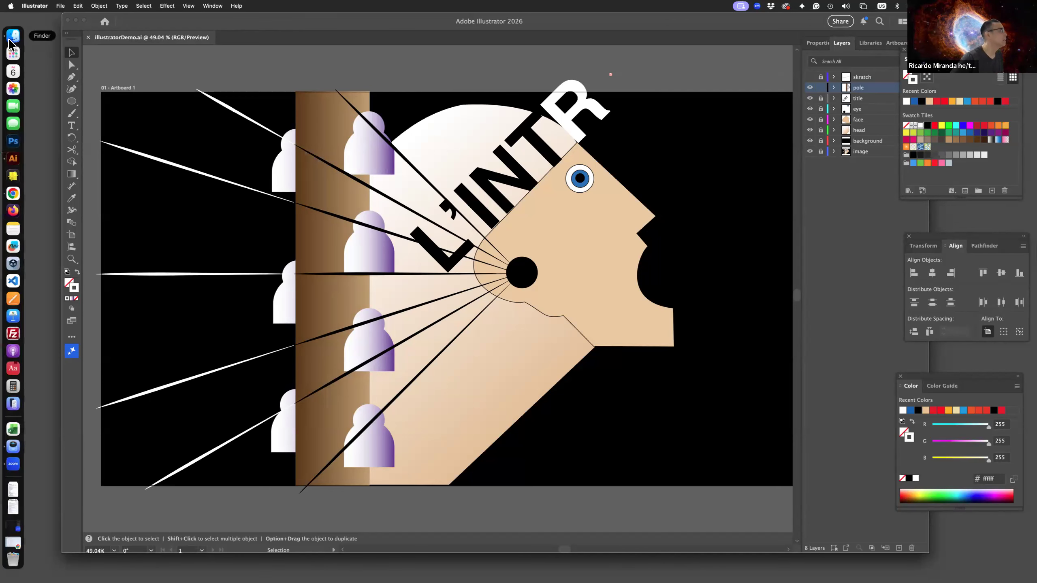
Step: Switch to Finder and open the example artworks mtaJanitorWinter.ai, mtaJanitor.ai and practicalPhilosophy_Metro2Street_Portrait.ai in Illustrator
{"action": "left_click", "coordinate": [13, 36]}
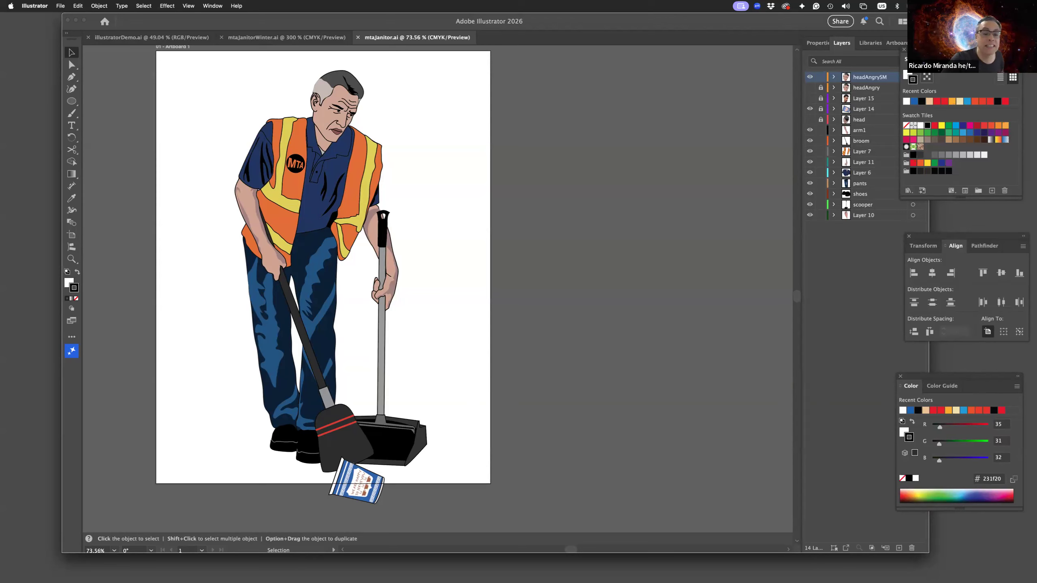
{"action": "key", "text": "super+Tab"}
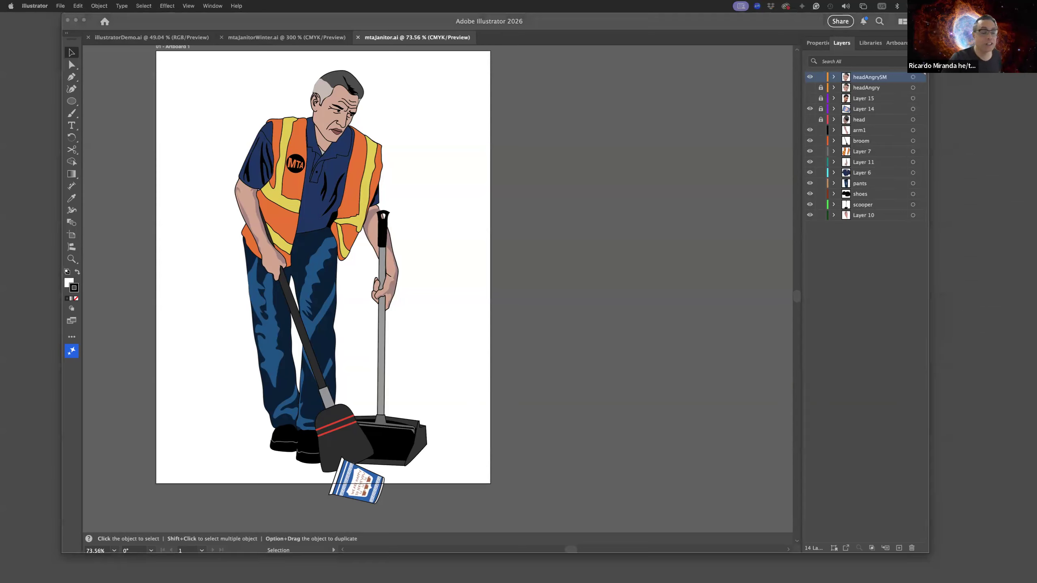
{"action": "key", "text": "super+Tab"}
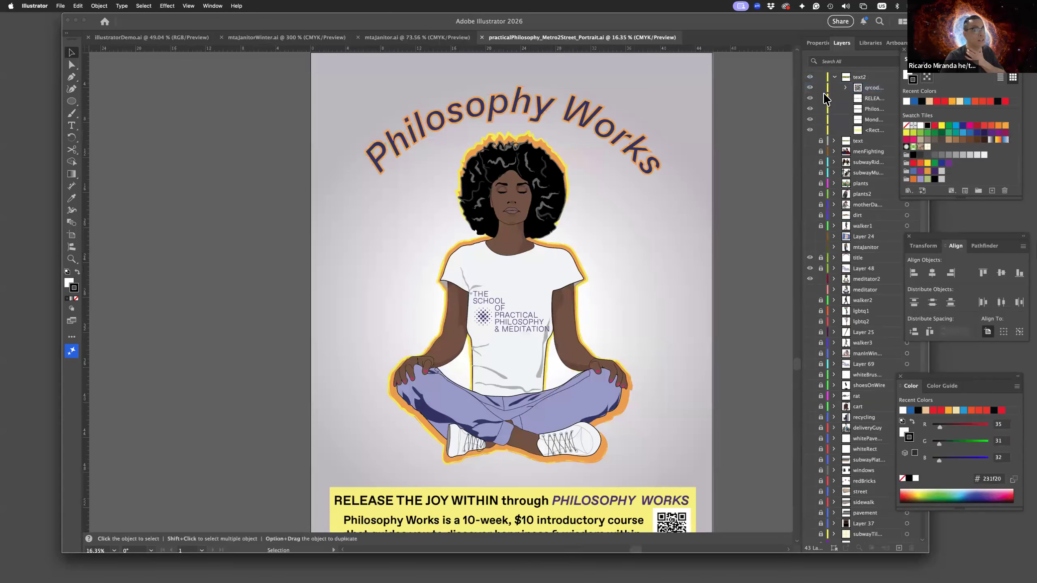
Step: In mtaJanitor.ai, list the layers and show Layer 15 with the reference photo and the headAngry layer
{"action": "left_click", "coordinate": [818, 42]}
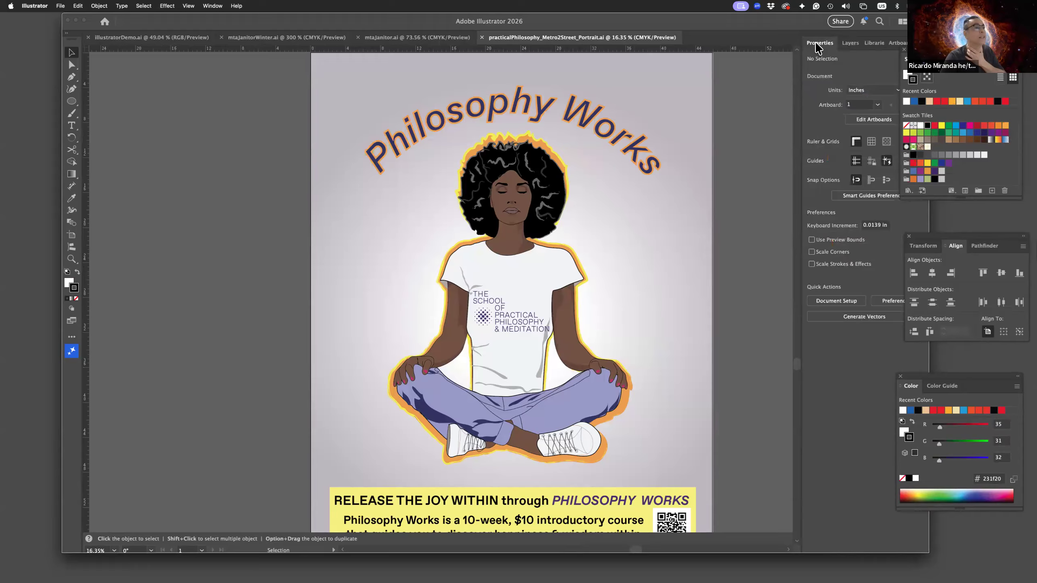
{"action": "left_click", "coordinate": [376, 36]}
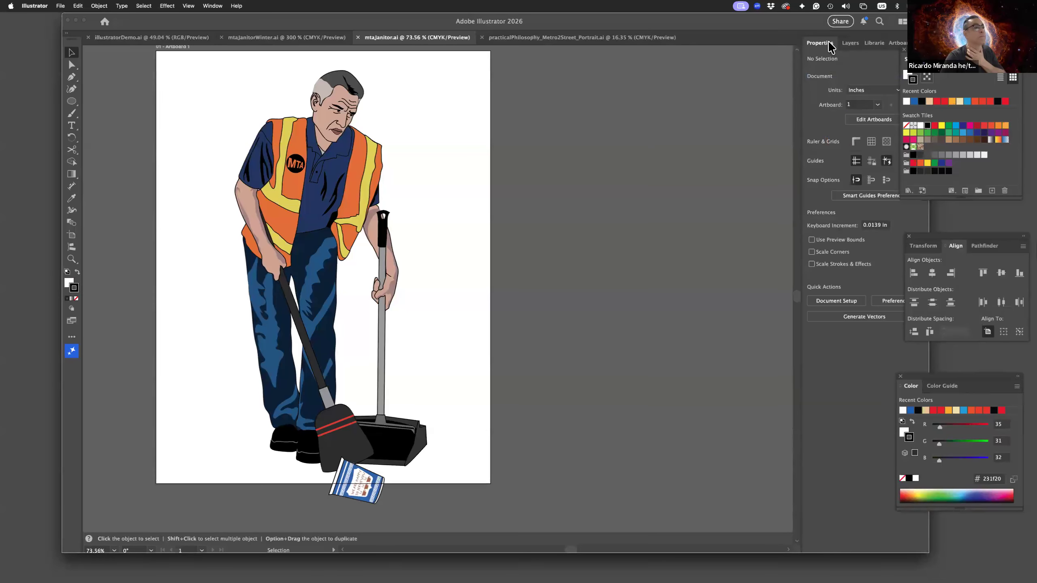
{"action": "left_click", "coordinate": [856, 43]}
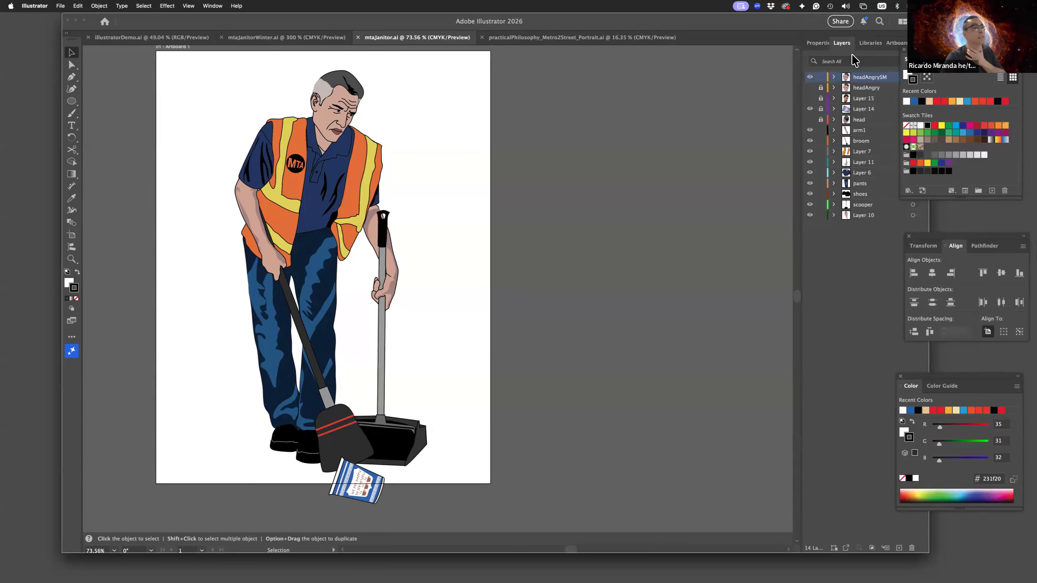
{"action": "left_click", "coordinate": [809, 99]}
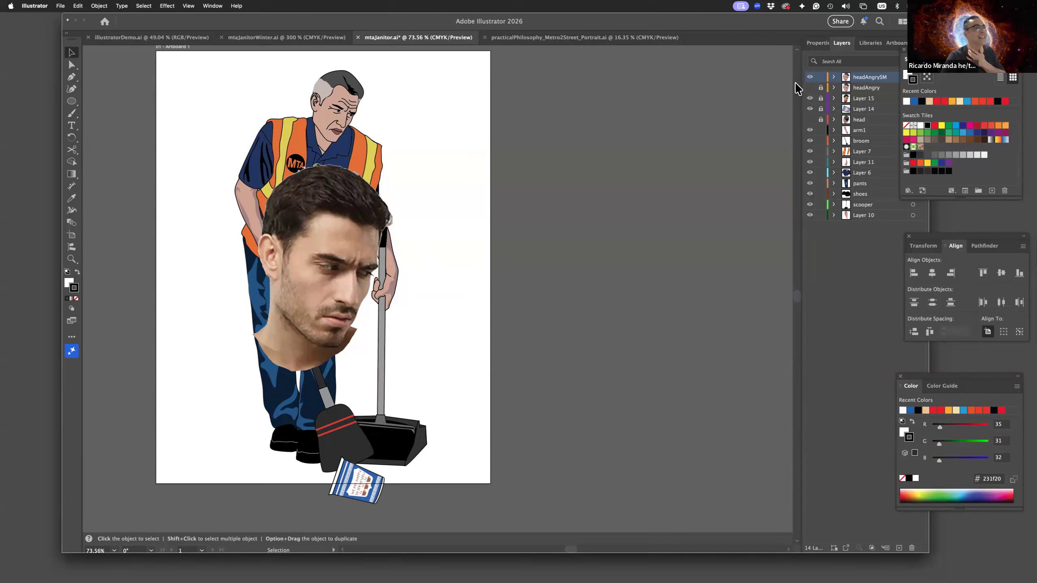
{"action": "left_click", "coordinate": [810, 88]}
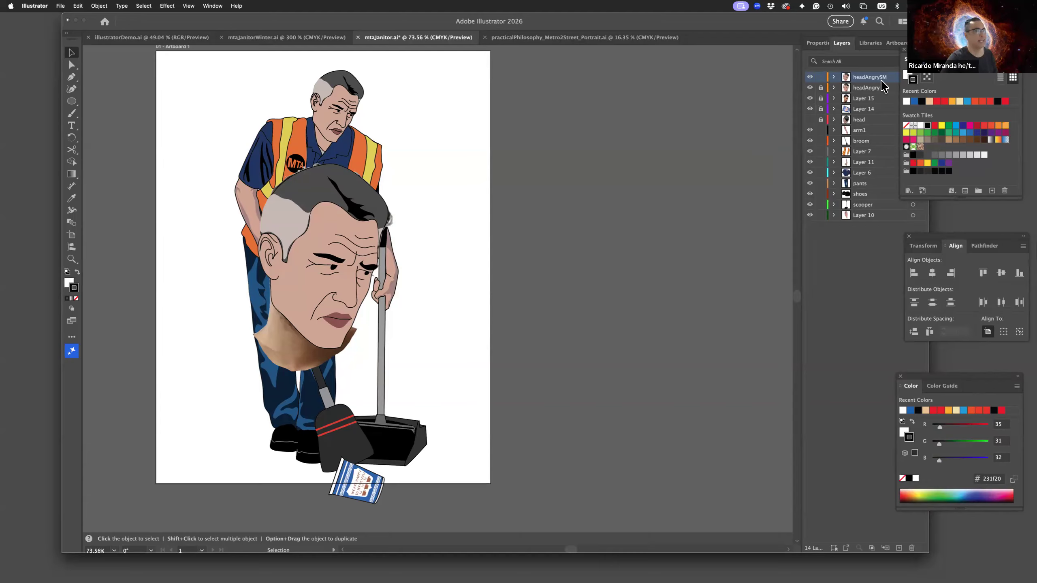
Step: Move the Swatches panel away from the layer list and make headAngry the active layer
{"action": "left_click_drag", "start_coordinate": [921, 55], "coordinate": [586, 196]}
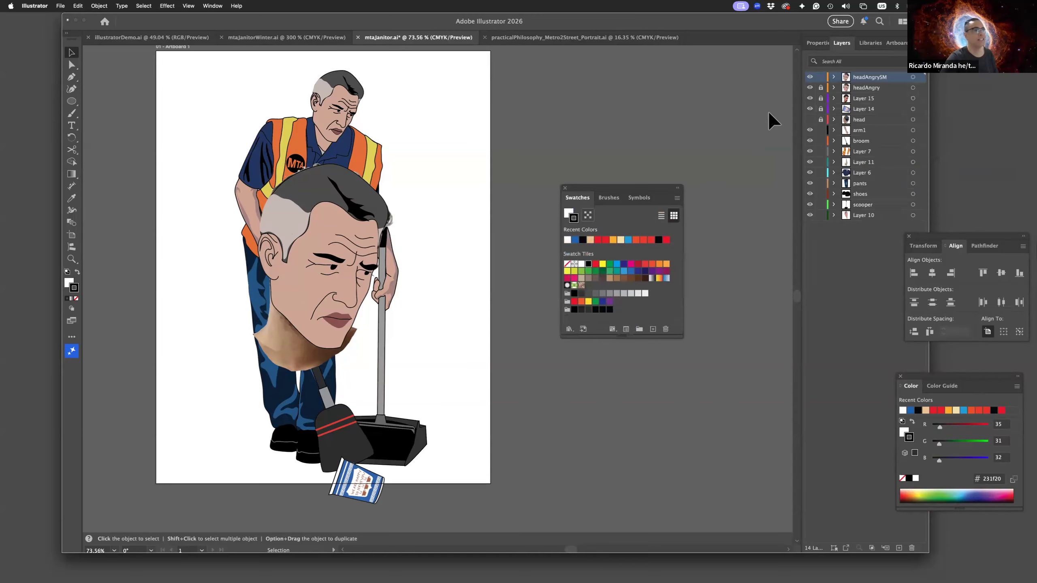
{"action": "left_click", "coordinate": [869, 87]}
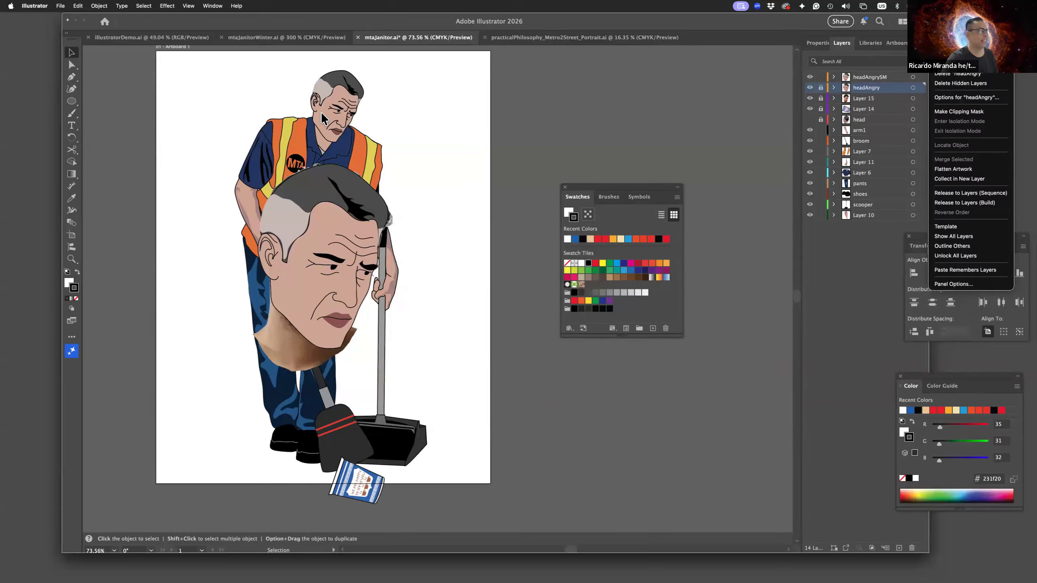
{"action": "left_click", "coordinate": [428, 115]}
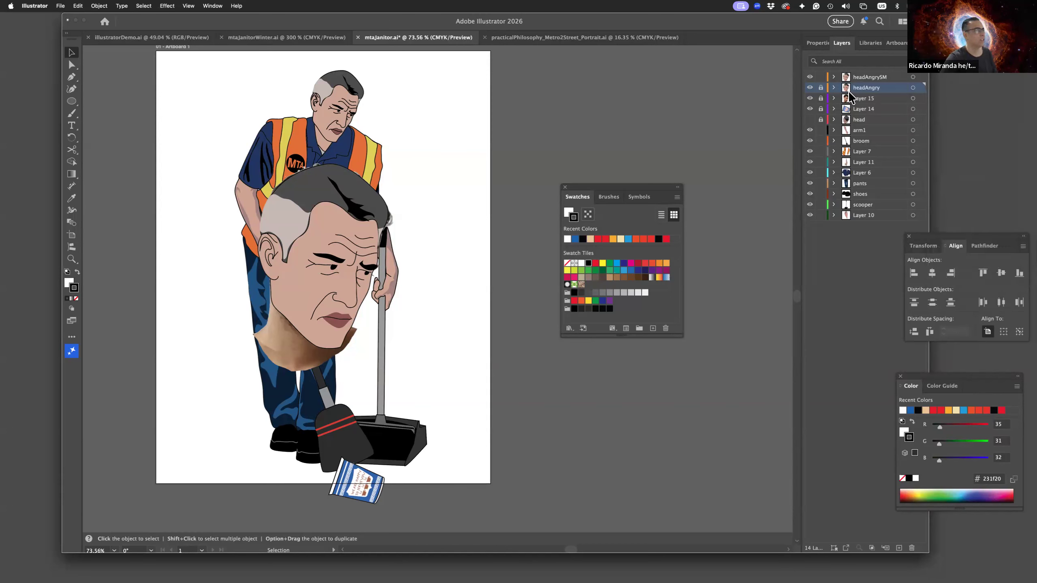